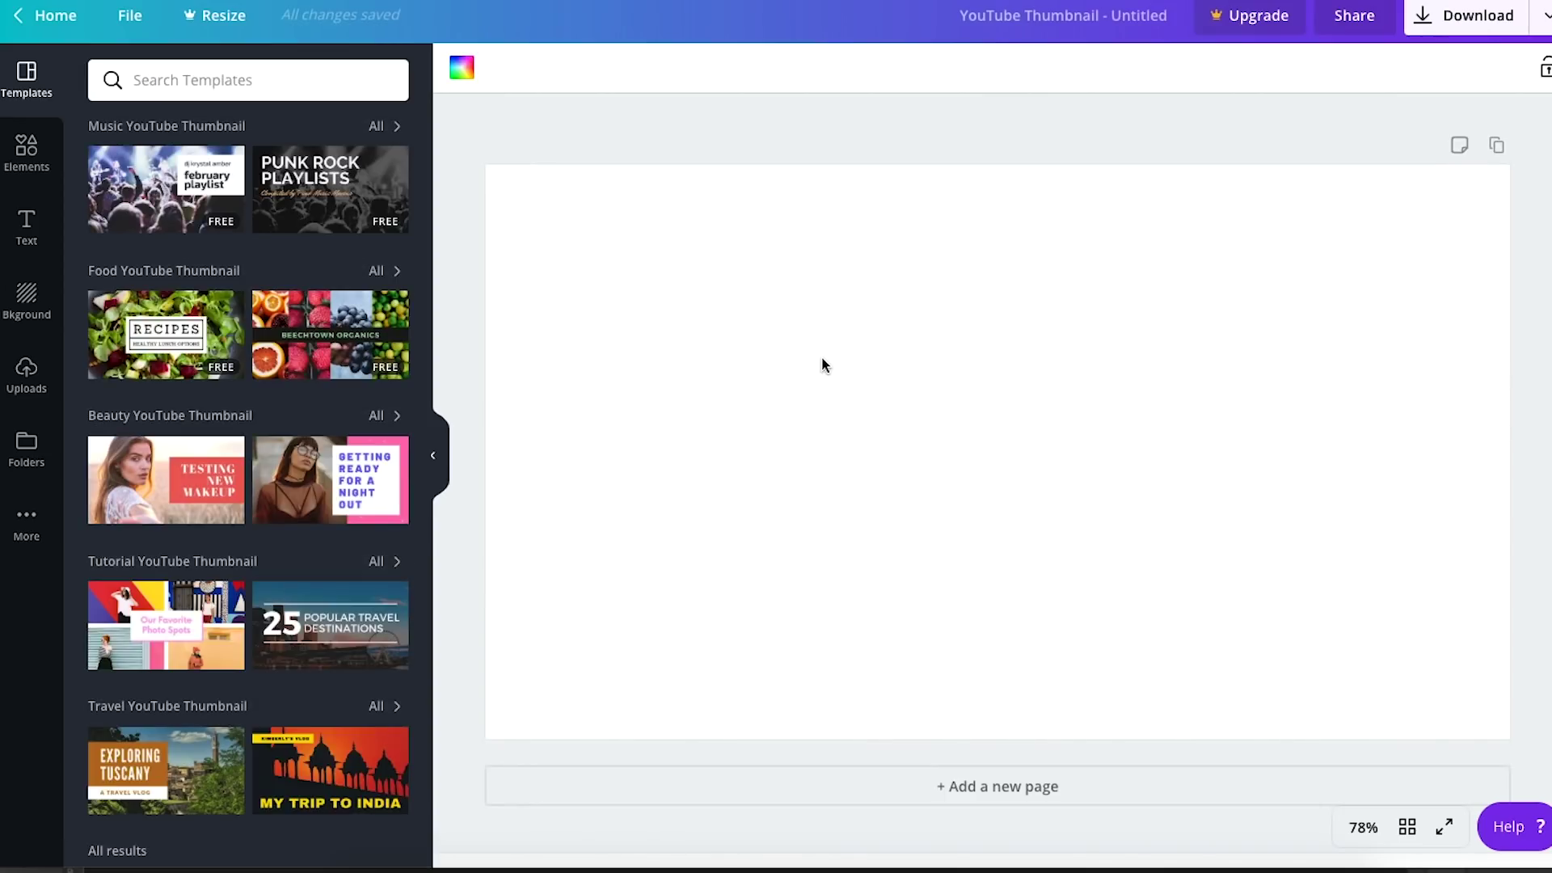
- Apply the 'february playlist' Music YouTube Thumbnail template to the new design
{"action": "left_click", "coordinate": [156, 202]}
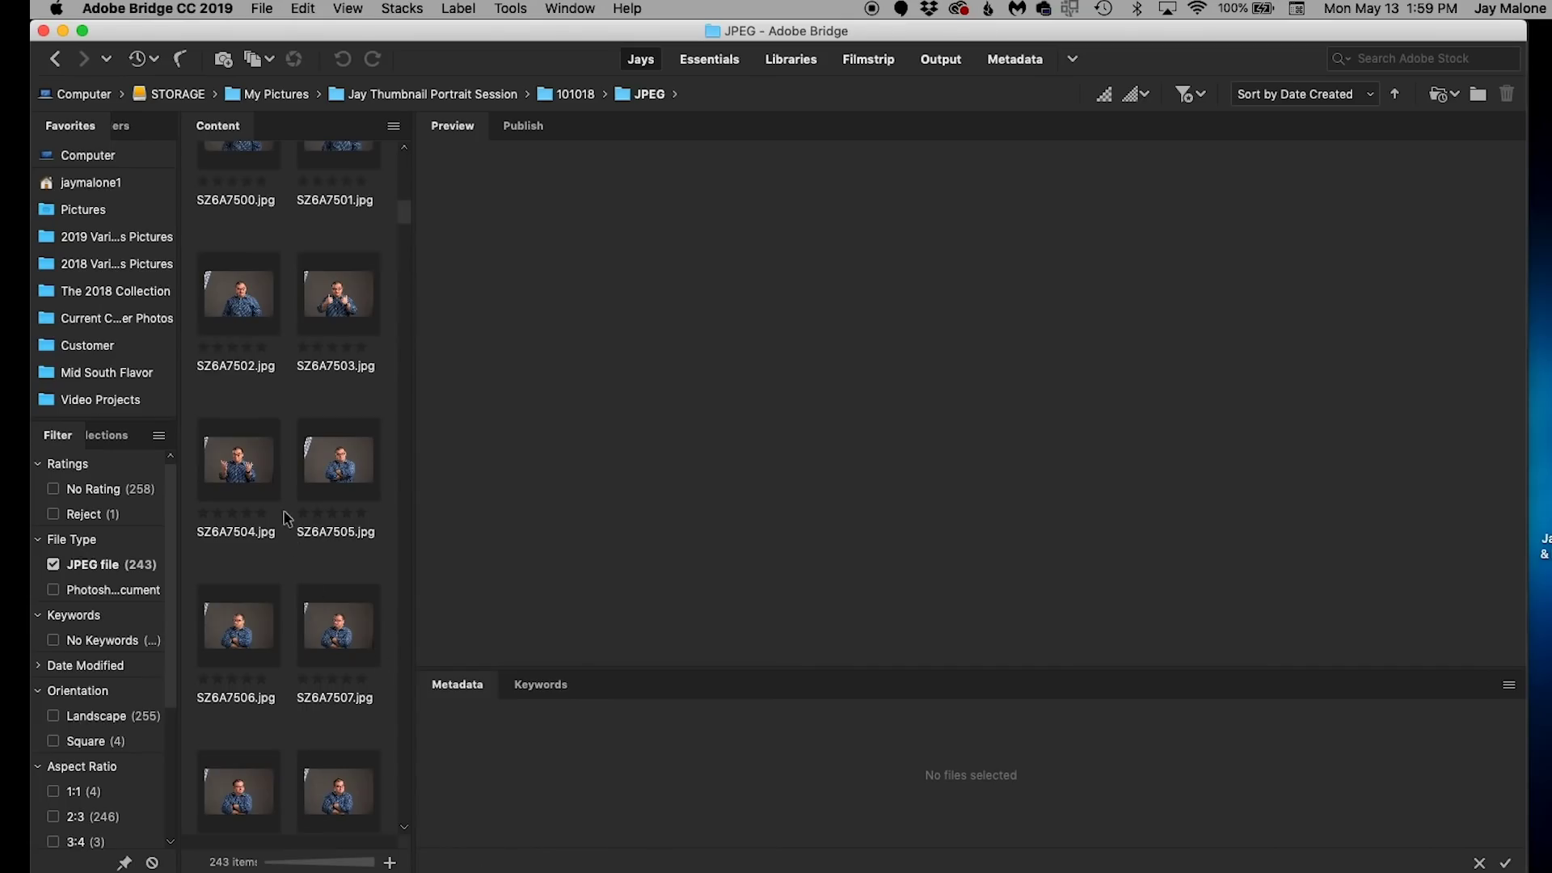
- Browse the portrait shoot and open SZ6A7651.jpg, the man holding a vintage camera, in Photoshop
{"action": "left_click", "coordinate": [240, 478]}
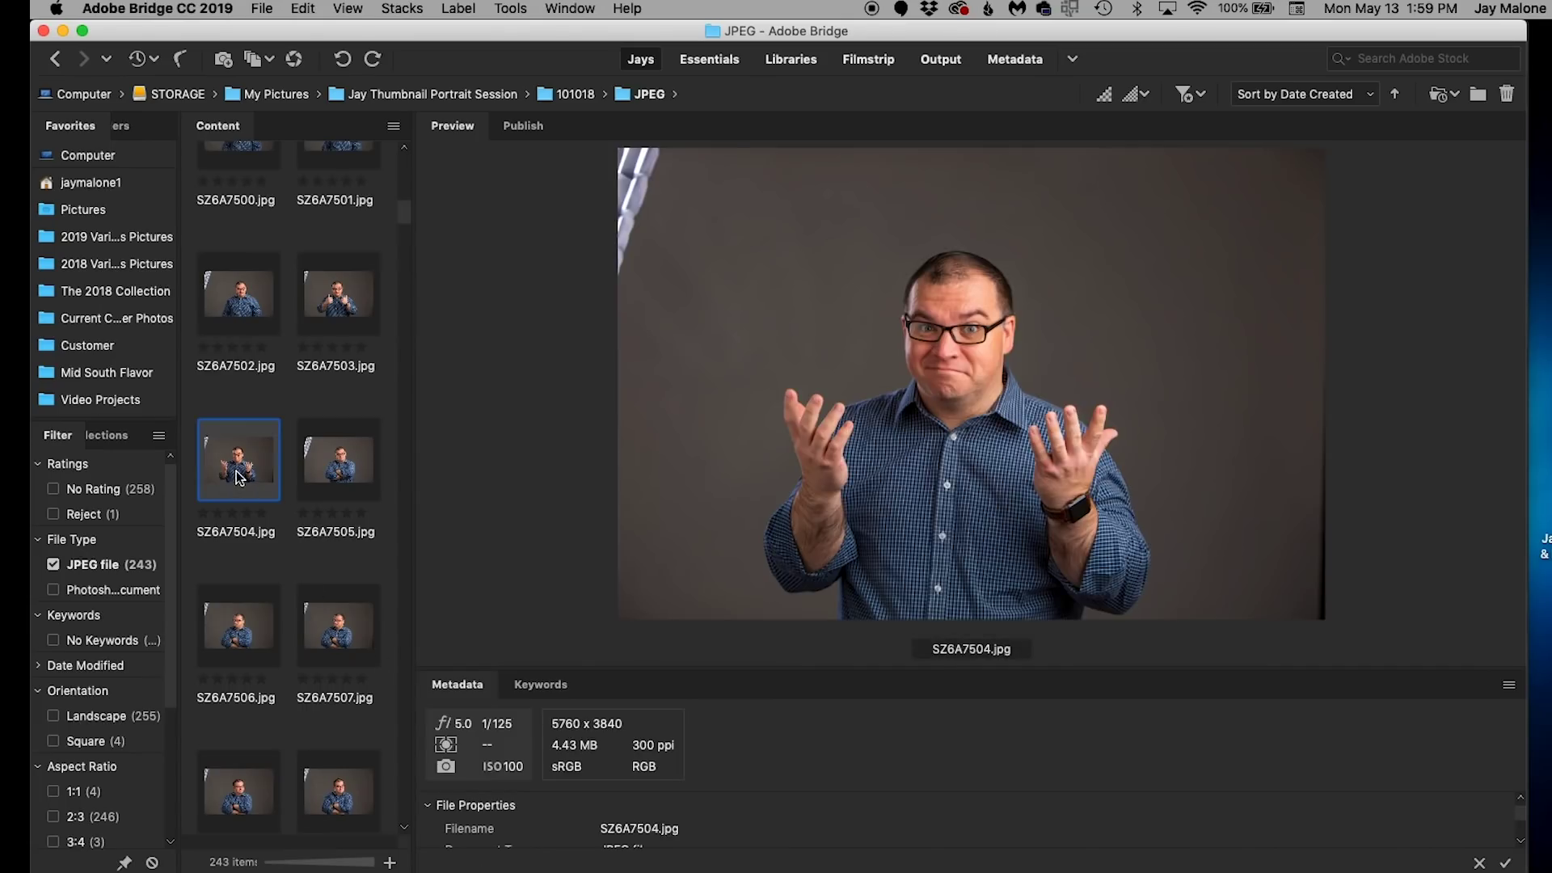
{"action": "key", "text": "Right"}
{"action": "key", "text": "Right"}
{"action": "key", "text": "Right"}
{"action": "key", "text": "Right"}
{"action": "key", "text": "Right"}
{"action": "key", "text": "Right"}
{"action": "key", "text": "Right"}
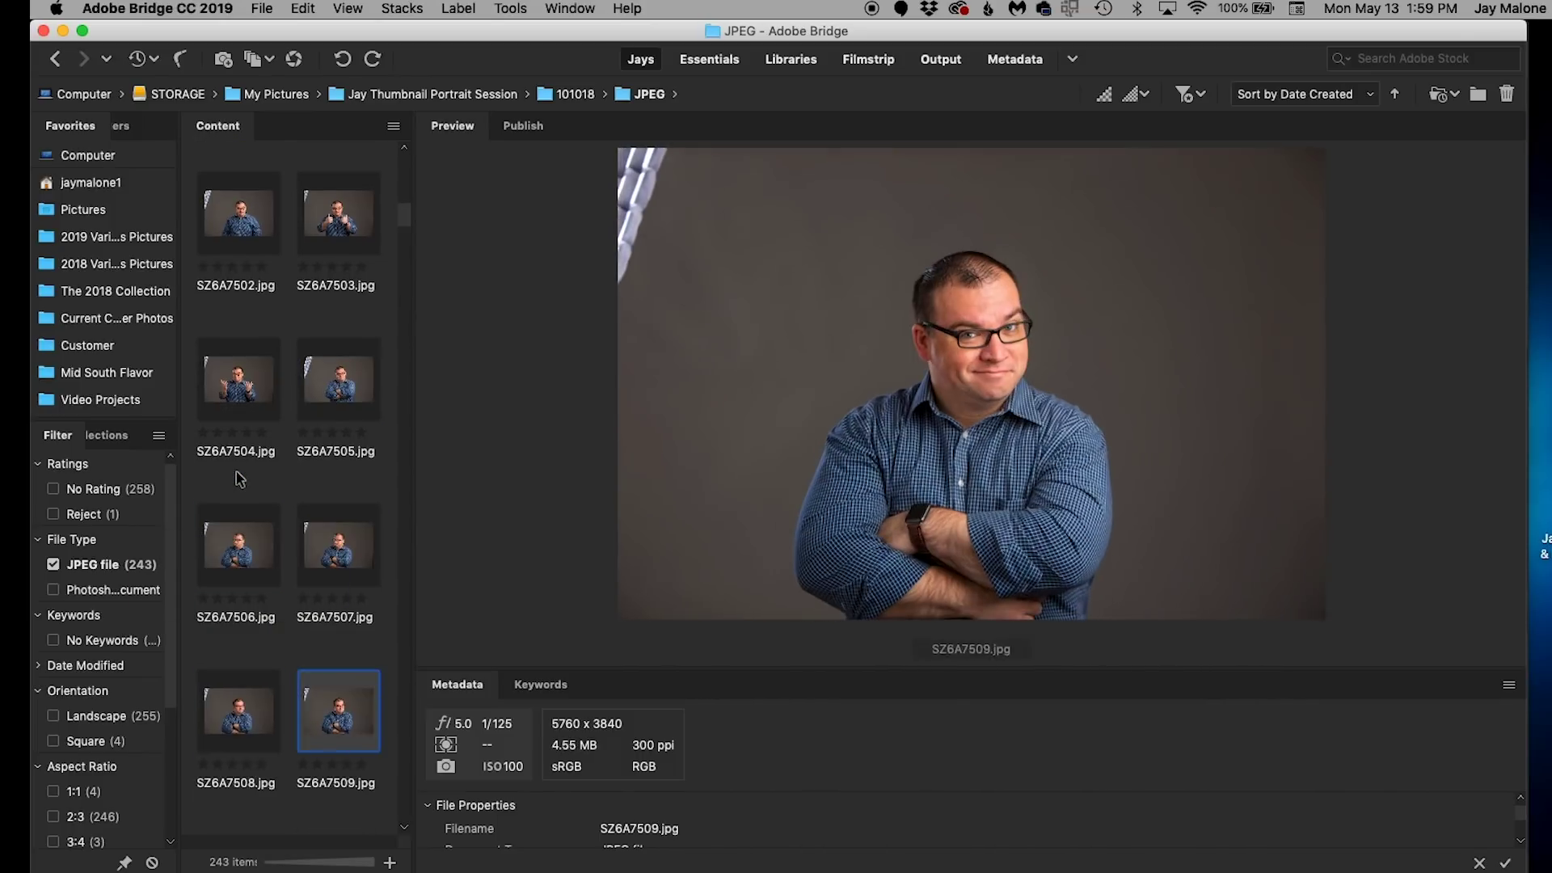
{"action": "key", "text": "Right"}
{"action": "key", "text": "Right"}
{"action": "key", "text": "Right"}
{"action": "key", "text": "Right"}
{"action": "key", "text": "Right"}
{"action": "key", "text": "Right"}
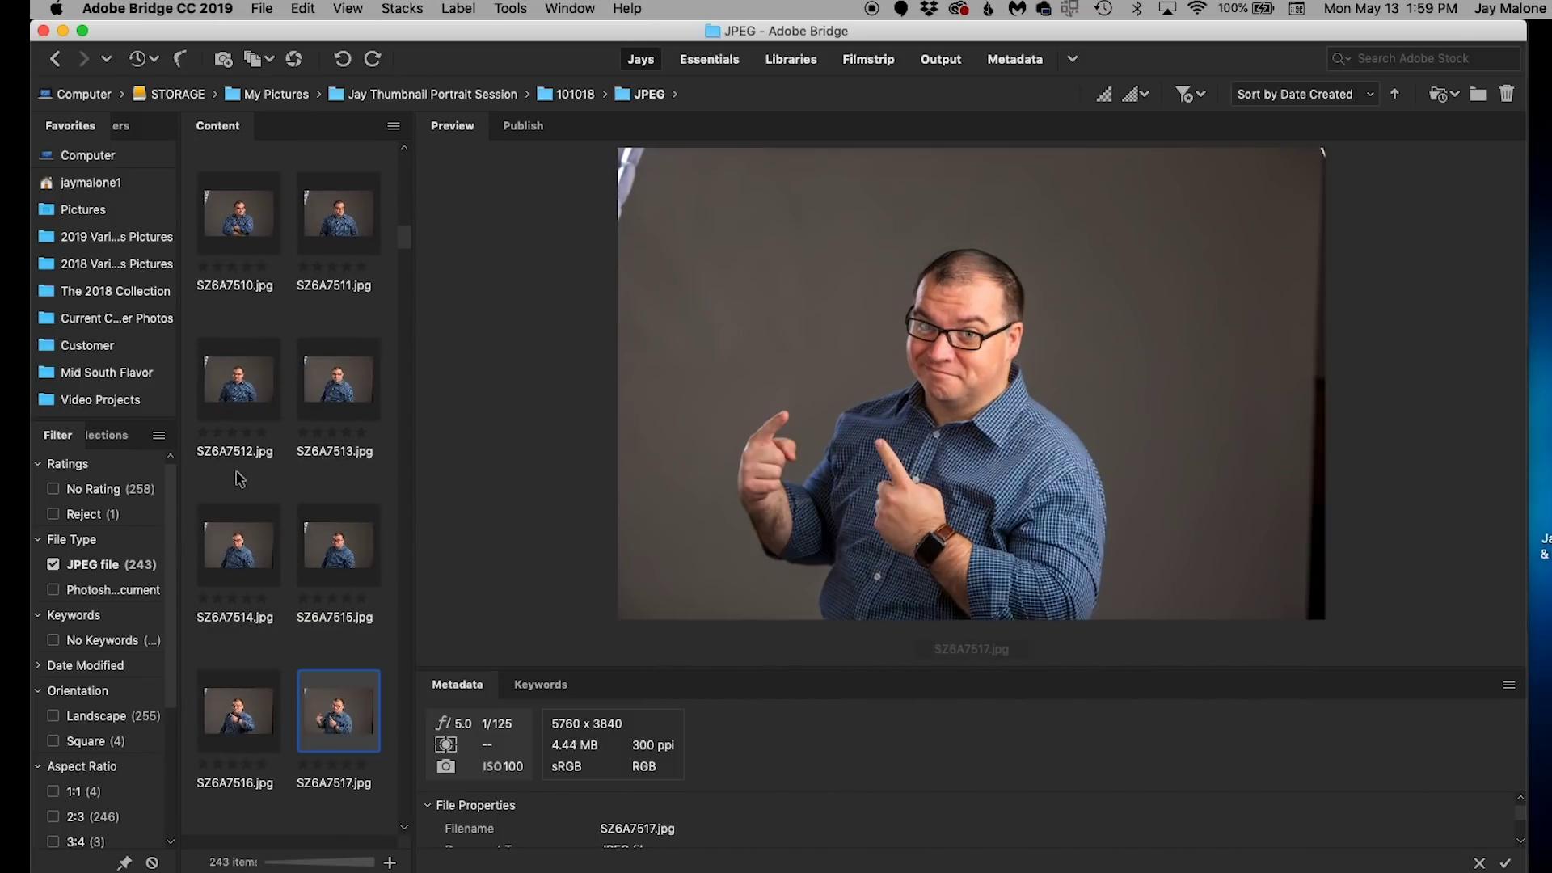
{"action": "key", "text": "Right"}
{"action": "key", "text": "Right"}
{"action": "key", "text": "Right"}
{"action": "key", "text": "Right"}
{"action": "key", "text": "Right"}
{"action": "key", "text": "Right"}
{"action": "key", "text": "Right"}
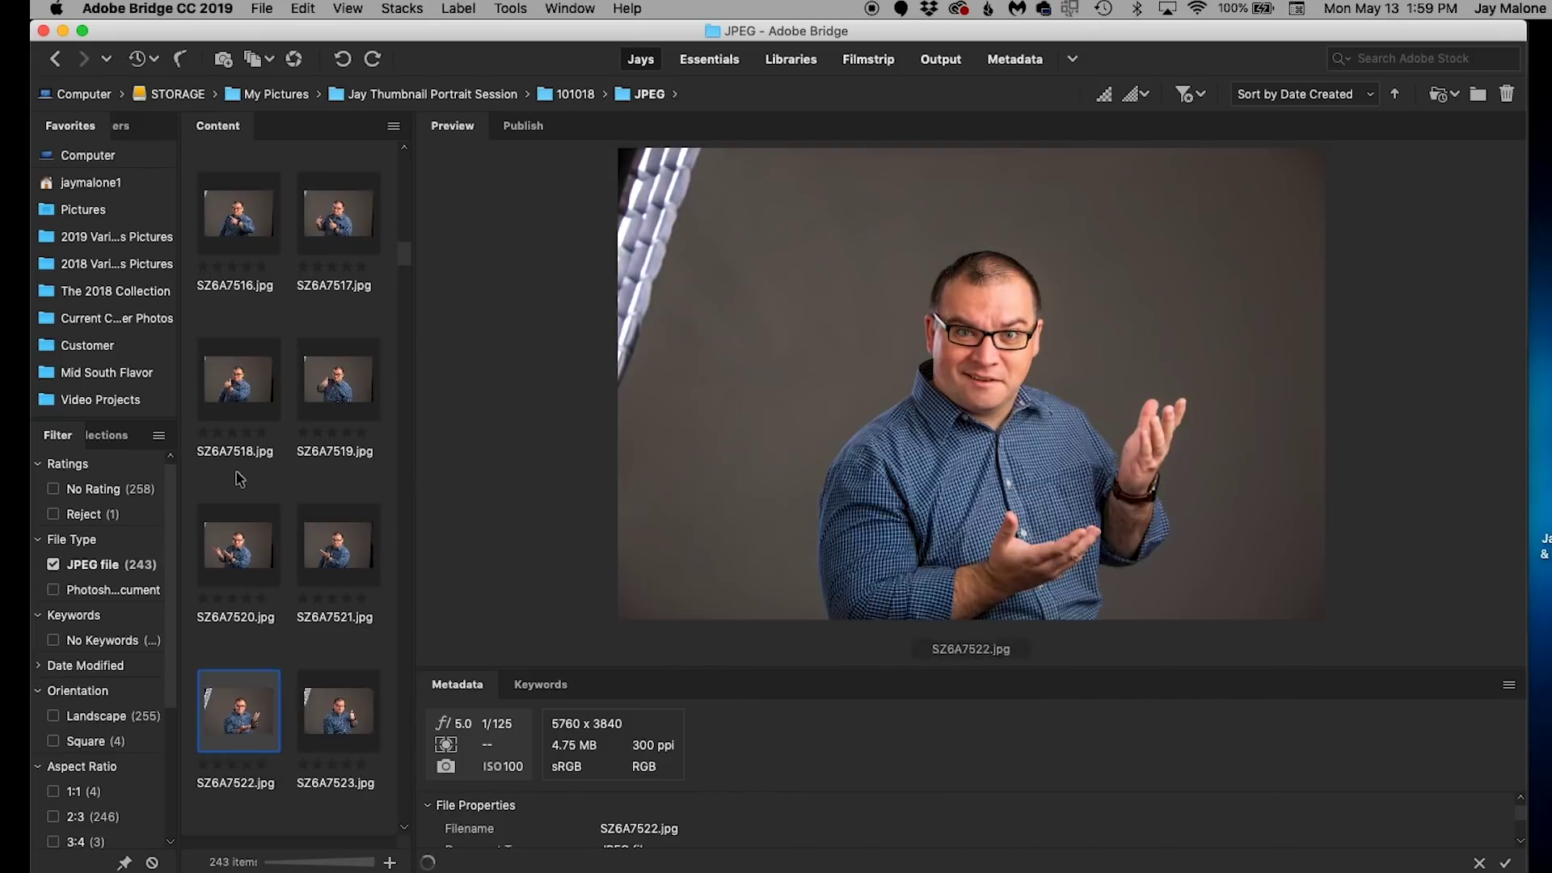
{"action": "key", "text": "Right"}
{"action": "key", "text": "Right"}
{"action": "key", "text": "Right"}
{"action": "key", "text": "Right"}
{"action": "key", "text": "Right"}
{"action": "key", "text": "Right"}
{"action": "key", "text": "Right"}
{"action": "key", "text": "Right"}
{"action": "key", "text": "Right"}
{"action": "key", "text": "Right"}
{"action": "key", "text": "Right"}
{"action": "key", "text": "Right"}
{"action": "key", "text": "Right"}
{"action": "key", "text": "Right"}
{"action": "key", "text": "Right"}
{"action": "key", "text": "Right"}
{"action": "key", "text": "Right"}
{"action": "key", "text": "Right"}
{"action": "key", "text": "Right"}
{"action": "key", "text": "Right"}
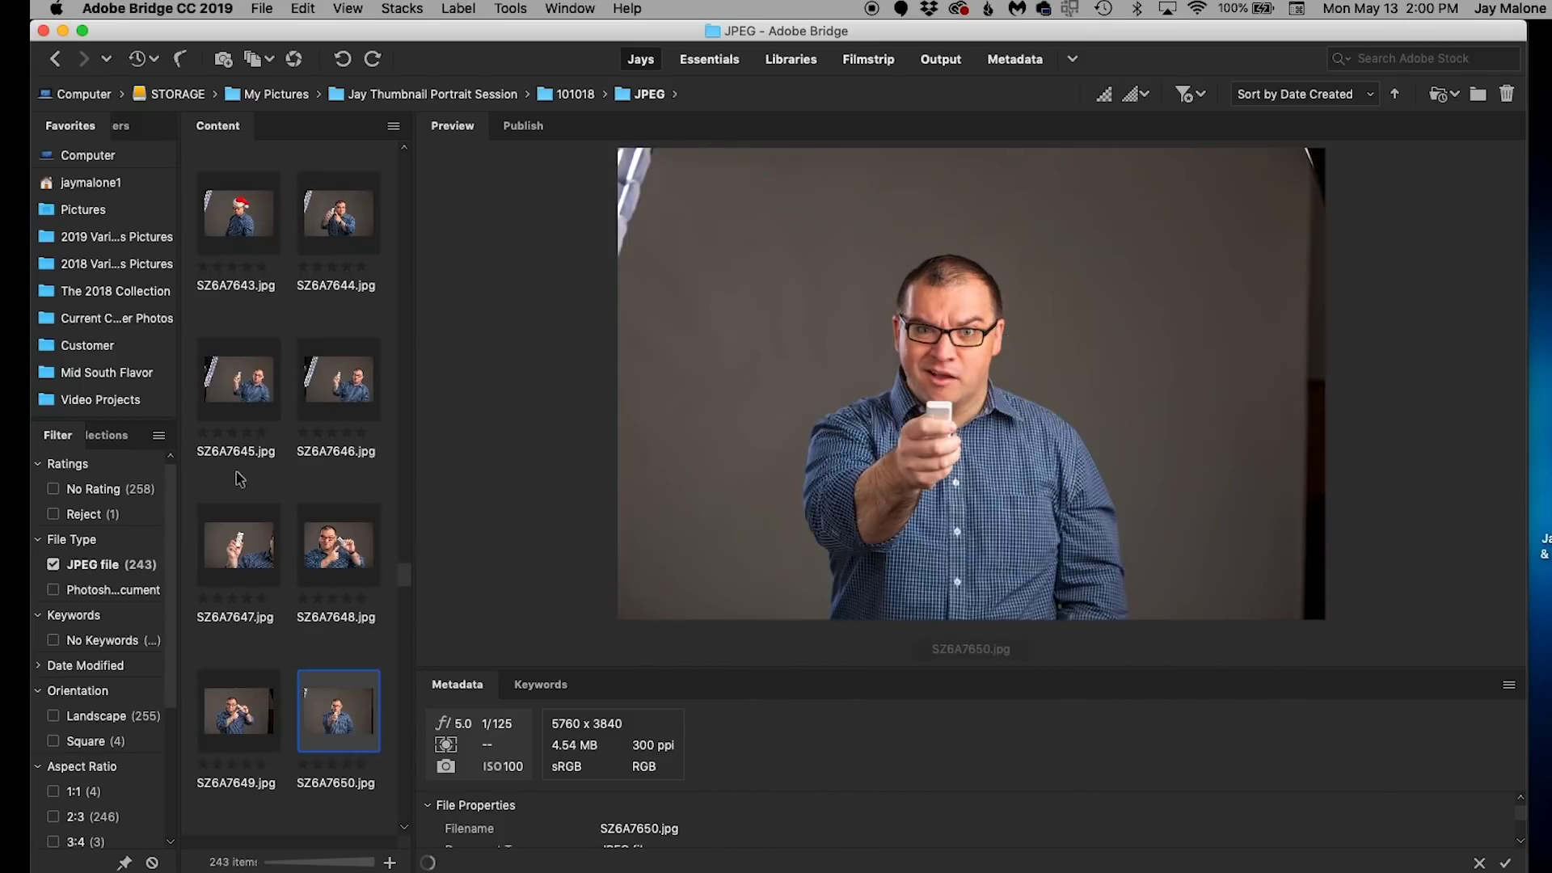
{"action": "key", "text": "Right"}
{"action": "key", "text": "Left"}
{"action": "key", "text": "Left"}
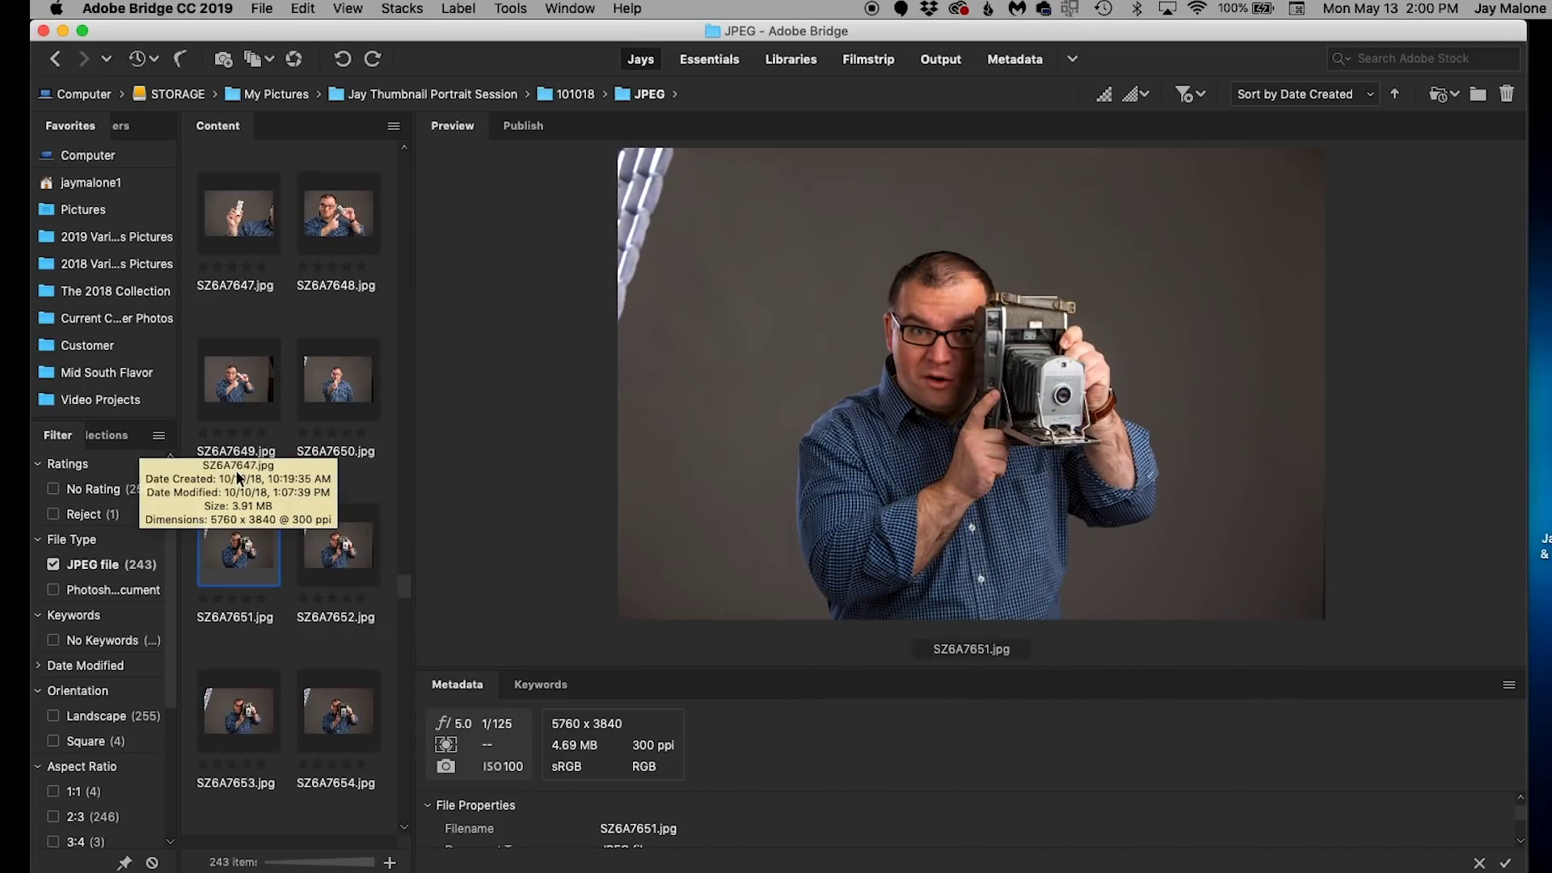
{"action": "key", "text": "Right"}
{"action": "key", "text": "Left"}
{"action": "double_click", "coordinate": [260, 563]}
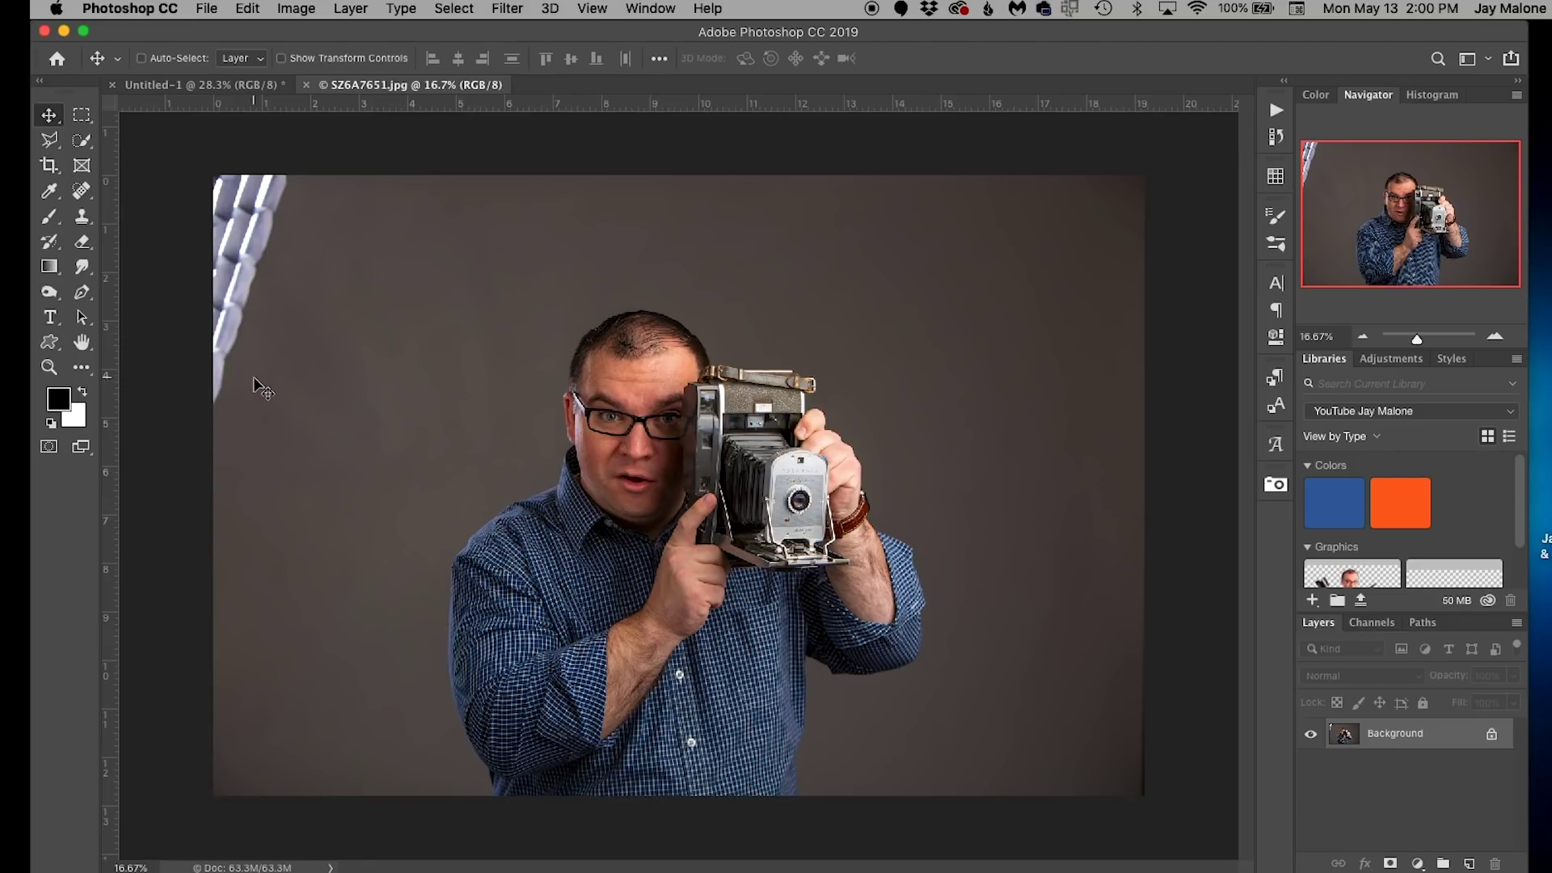
- Crop the photo to a near-square area around the man, cutting off the studio light, and deselect
{"action": "left_click", "coordinate": [84, 117]}
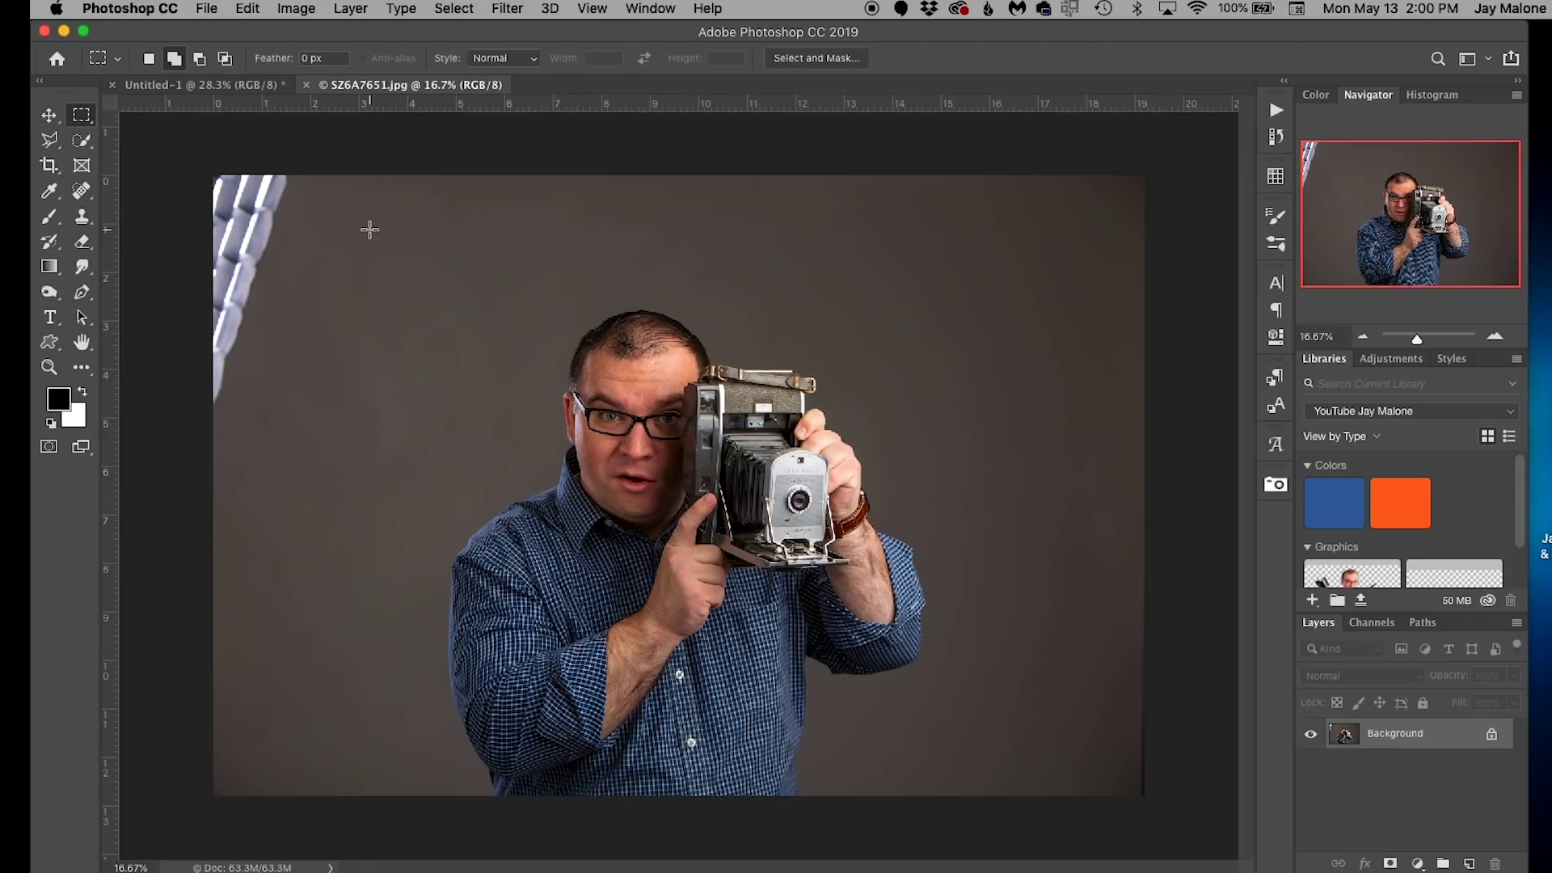
{"action": "left_click_drag", "start_coordinate": [350, 233], "coordinate": [1001, 847]}
{"action": "left_click", "coordinate": [299, 9]}
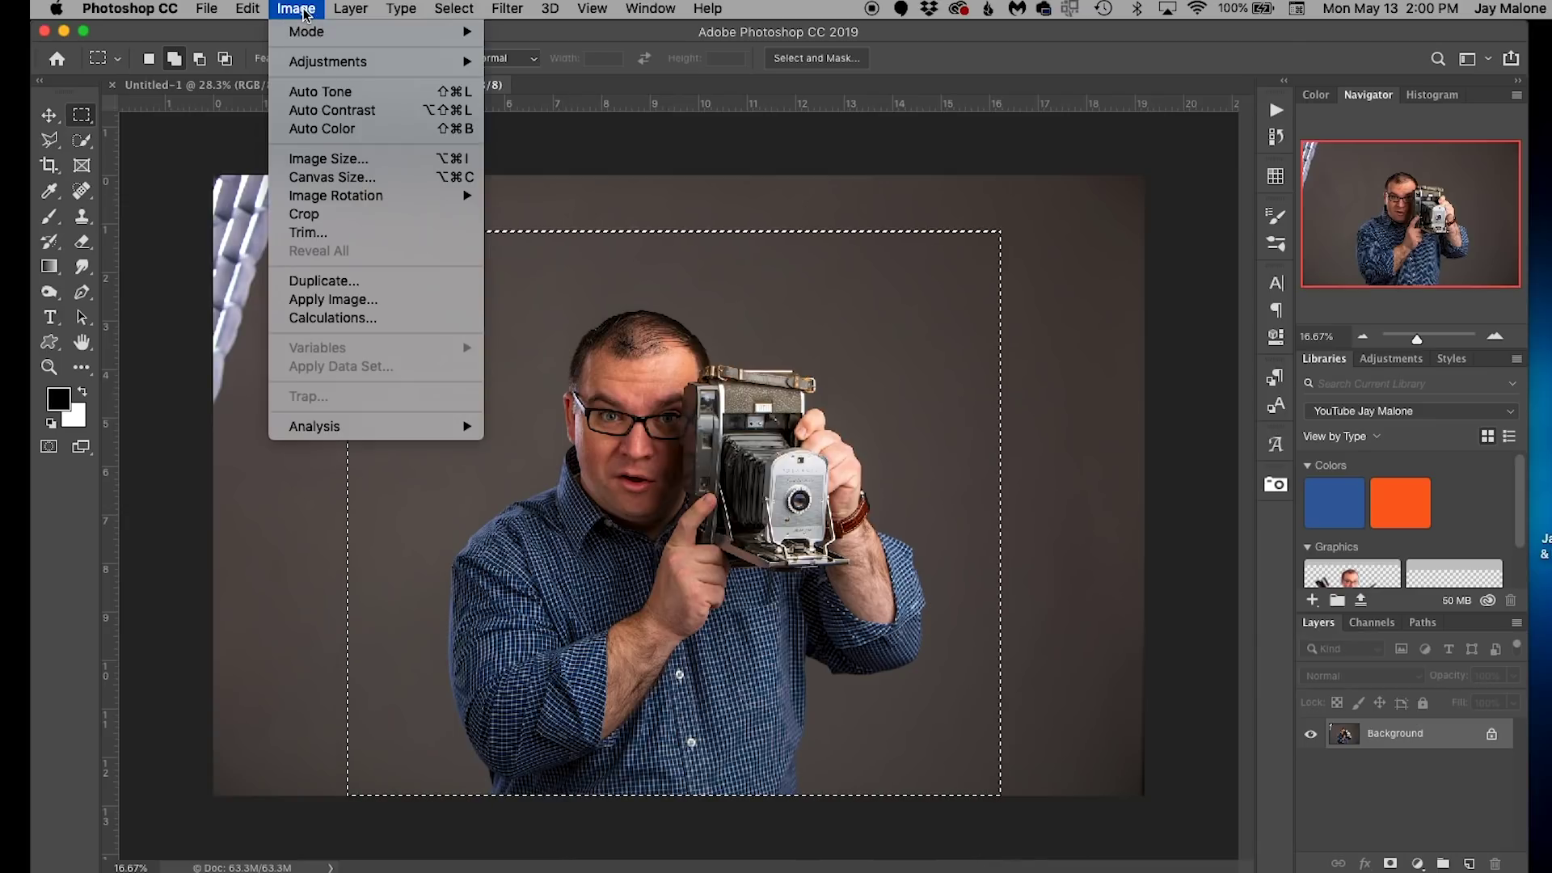
{"action": "left_click", "coordinate": [337, 223]}
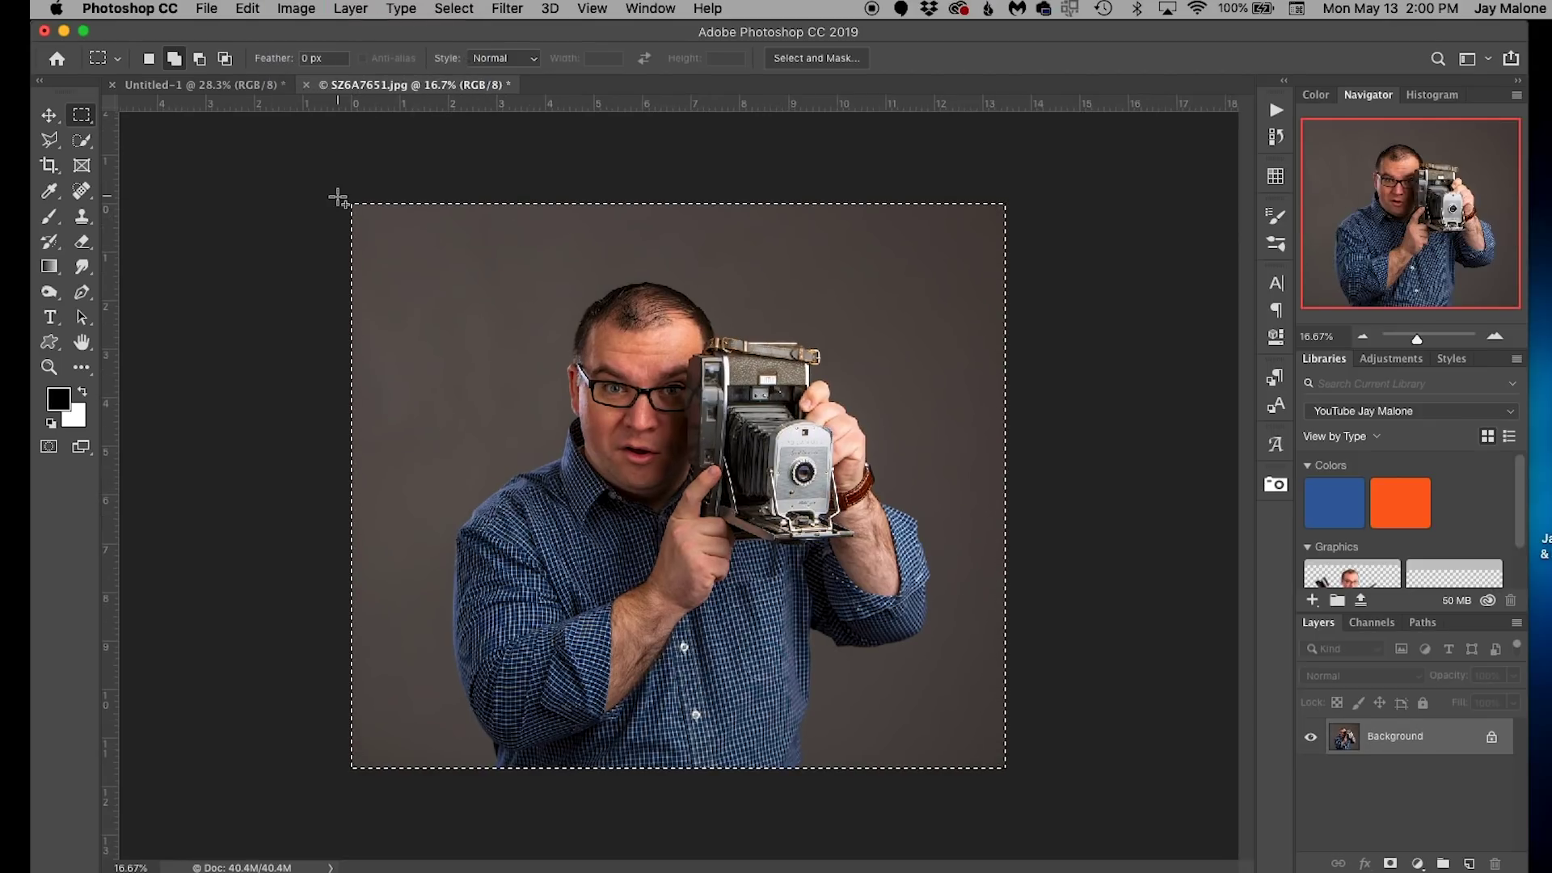
{"action": "key", "text": "super+d"}
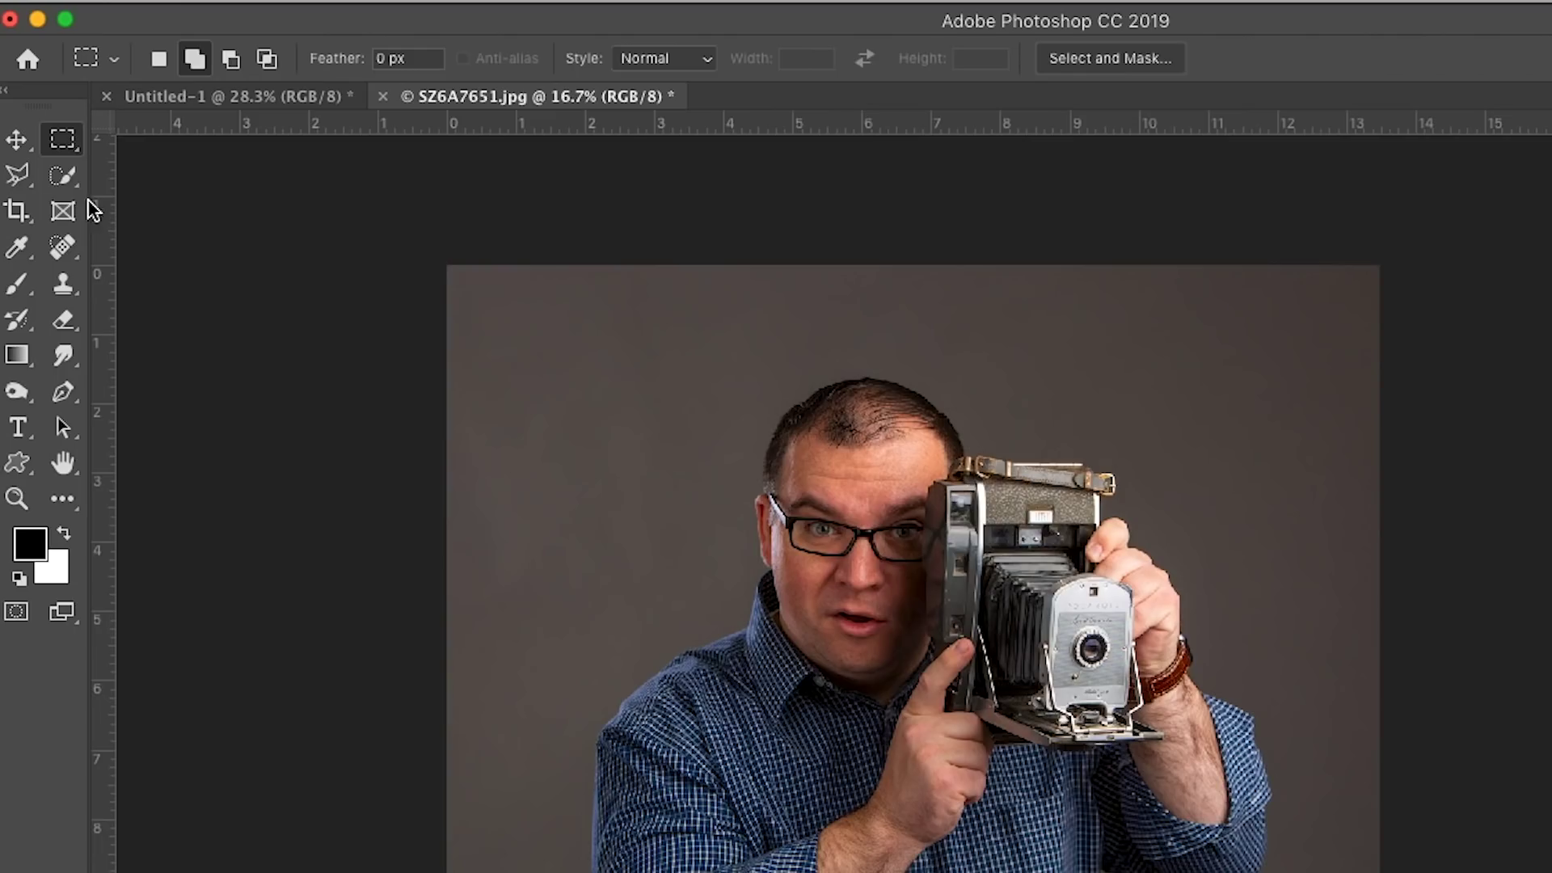
{"action": "left_click", "coordinate": [83, 138]}
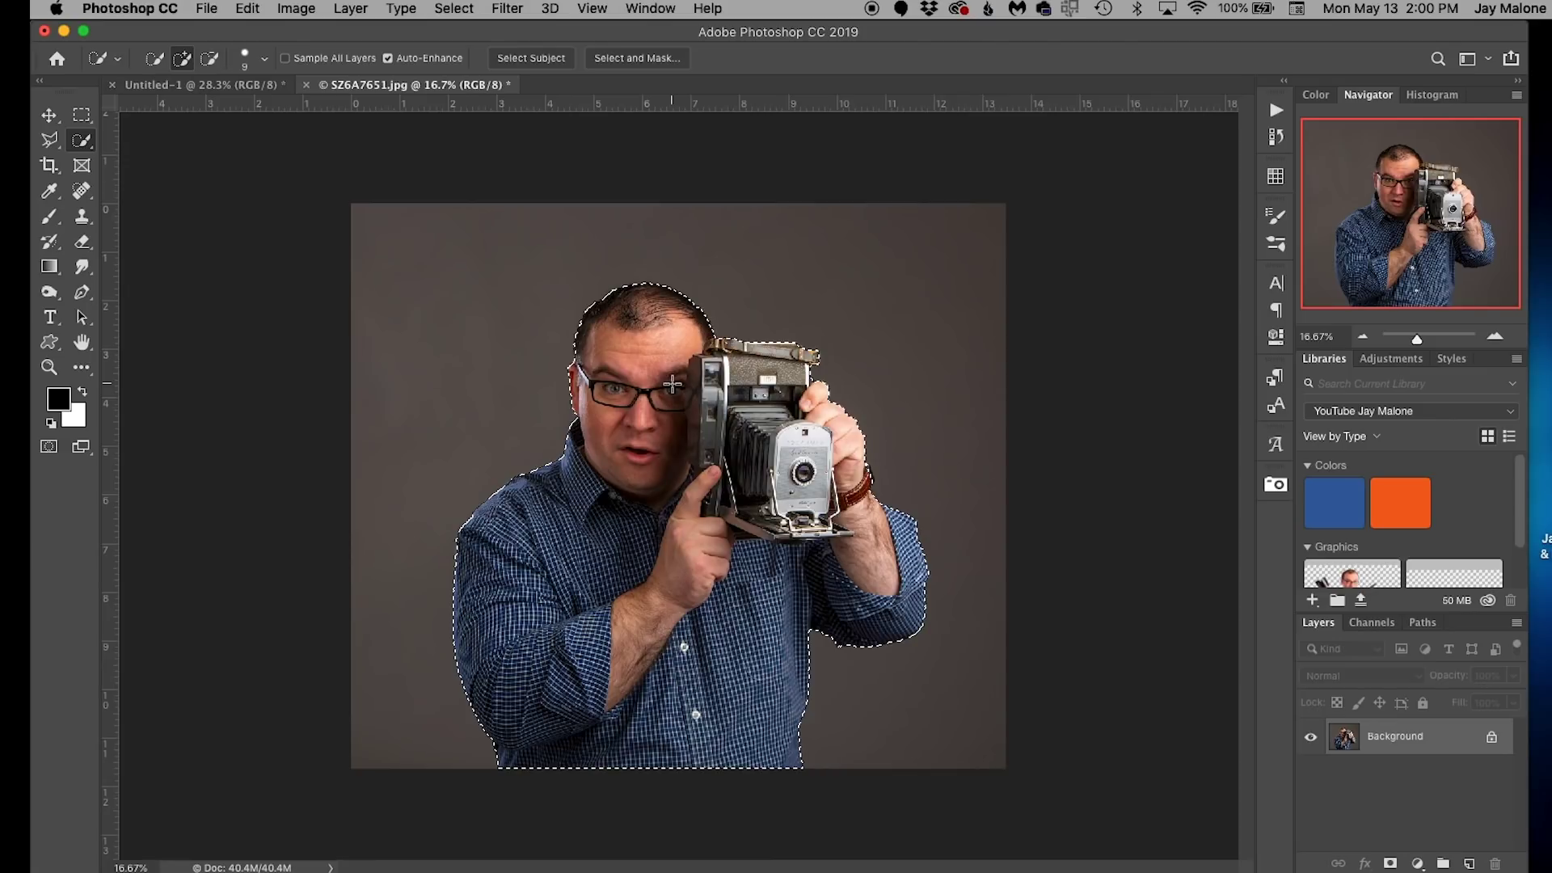
- Zoom in on the camera and subtract the backdrop gap beside it from the selection
{"action": "scroll", "coordinate": [673, 383], "scroll_direction": "up", "scroll_amount": 5}
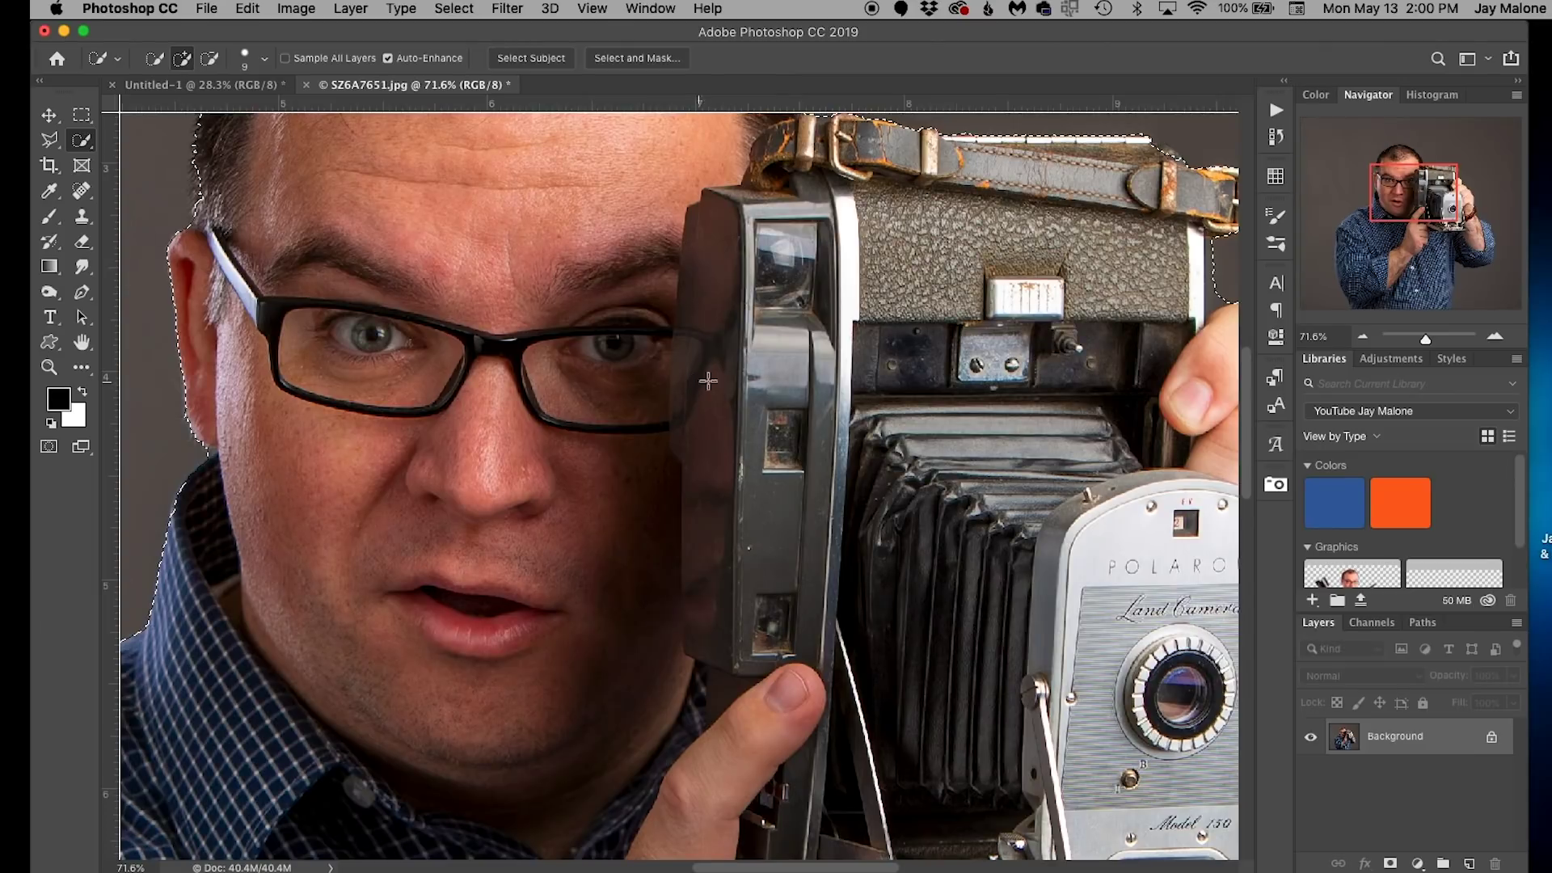
{"action": "left_click_drag", "start_coordinate": [852, 319], "coordinate": [618, 494]}
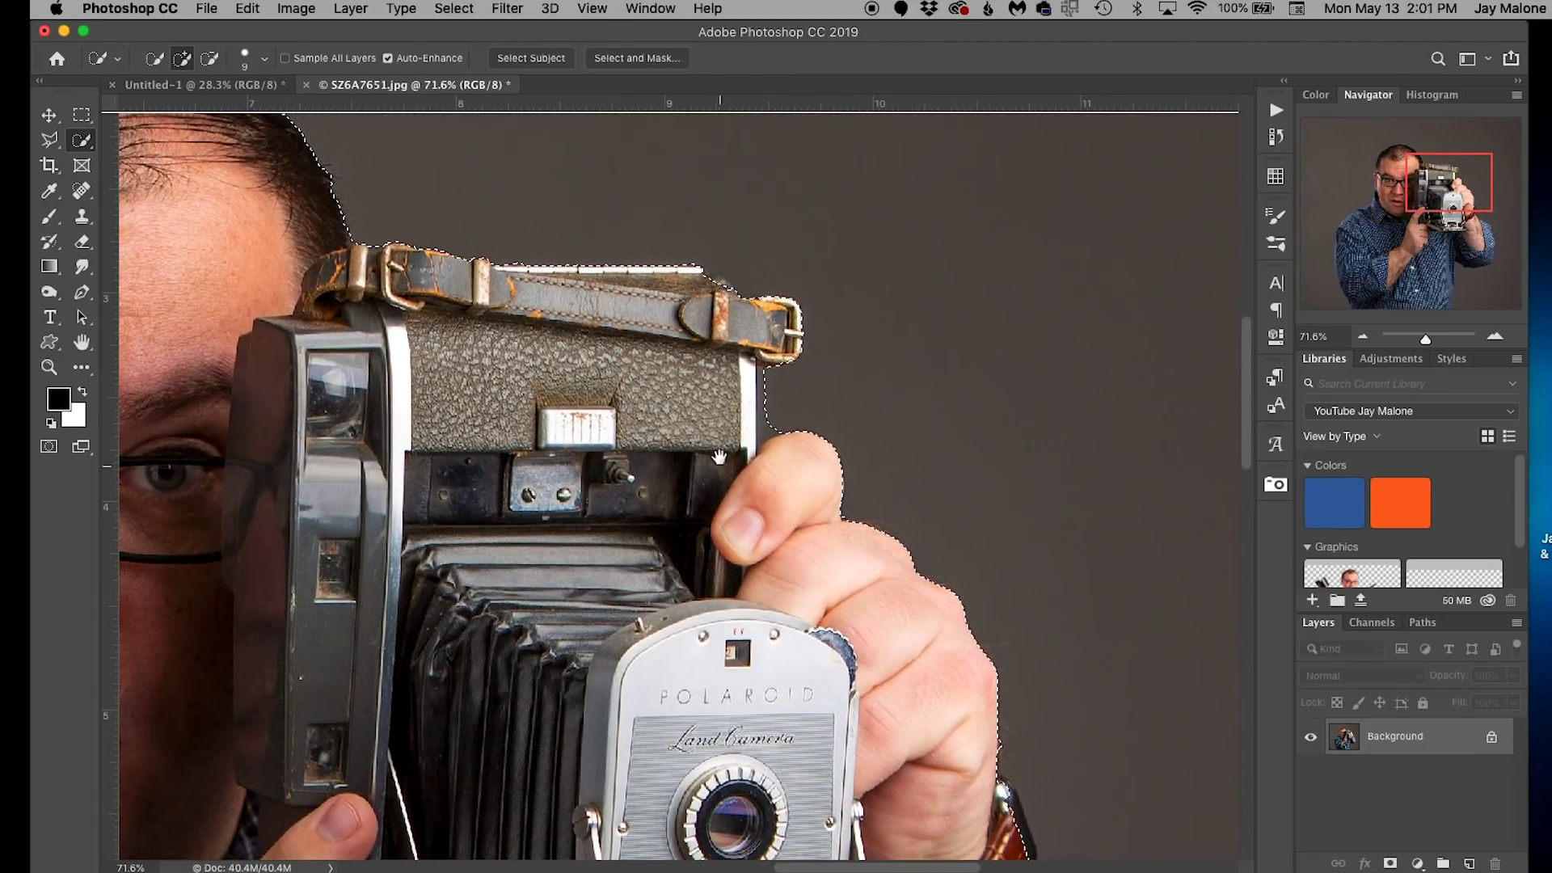
{"action": "scroll", "coordinate": [743, 404], "scroll_direction": "up", "scroll_amount": 3}
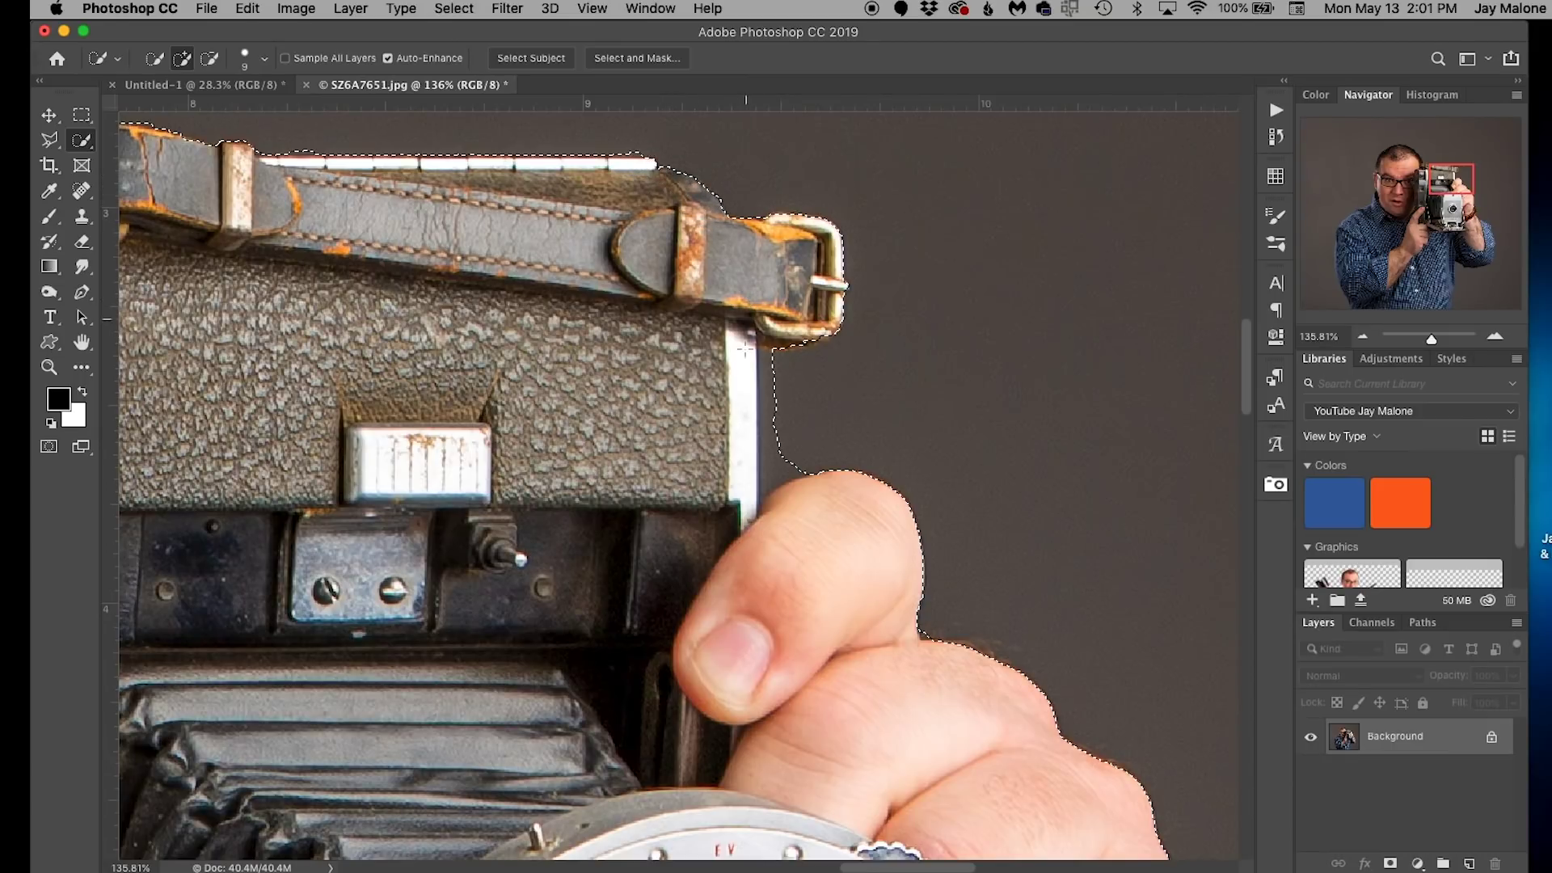
{"action": "left_click", "coordinate": [210, 60]}
{"action": "mouse_move", "coordinate": [783, 366]}
{"action": "left_mouse_down"}
{"action": "mouse_move", "coordinate": [769, 357]}
{"action": "mouse_move", "coordinate": [768, 471]}
{"action": "mouse_move", "coordinate": [840, 461]}
{"action": "left_mouse_up"}
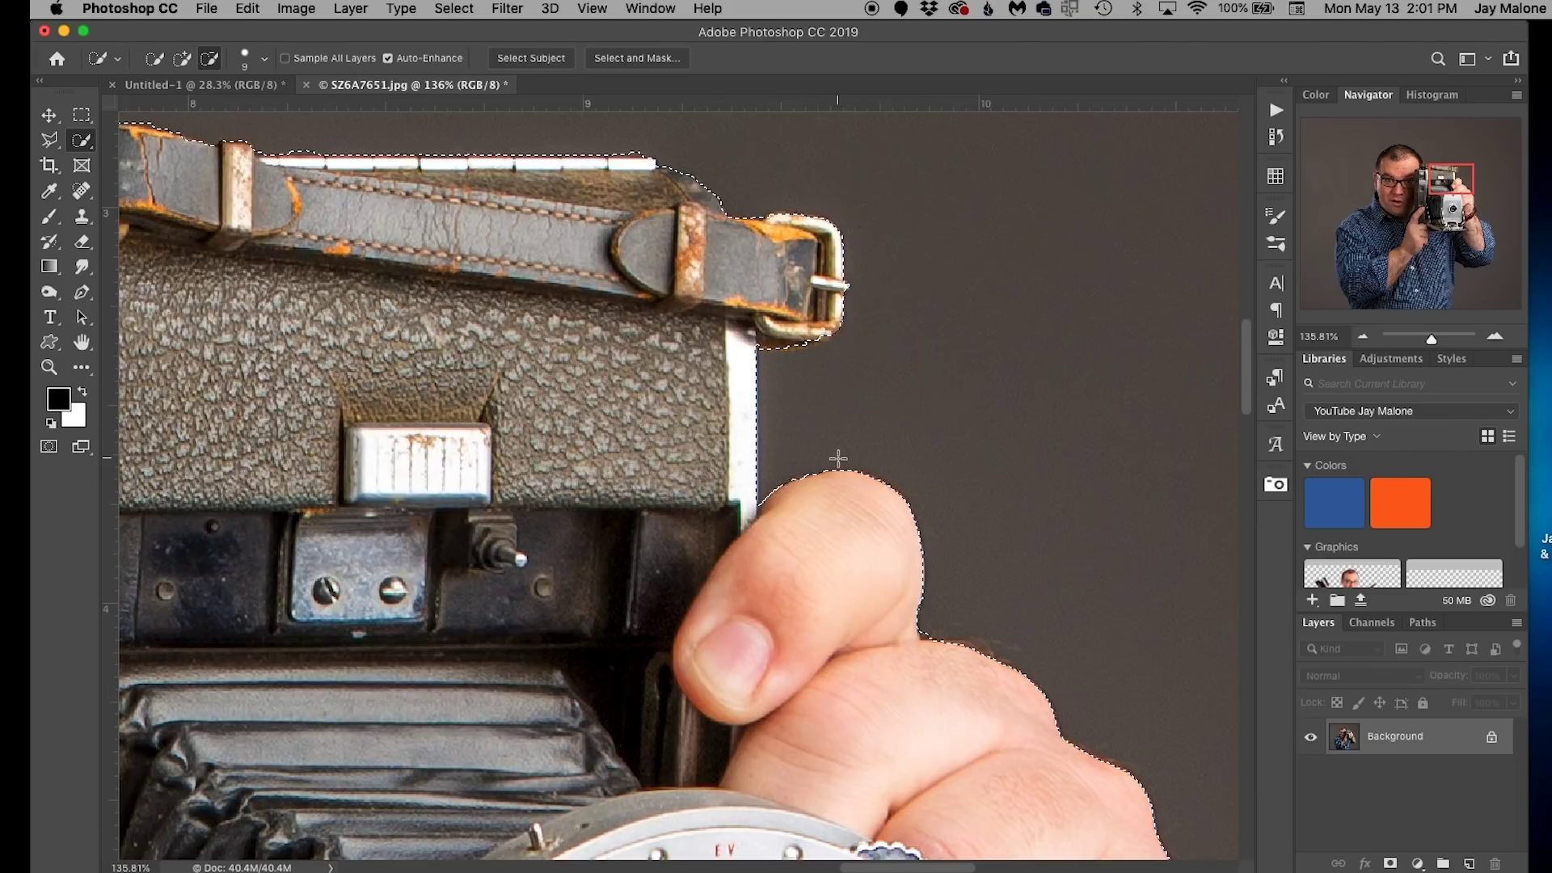
{"action": "key", "text": "super+0"}
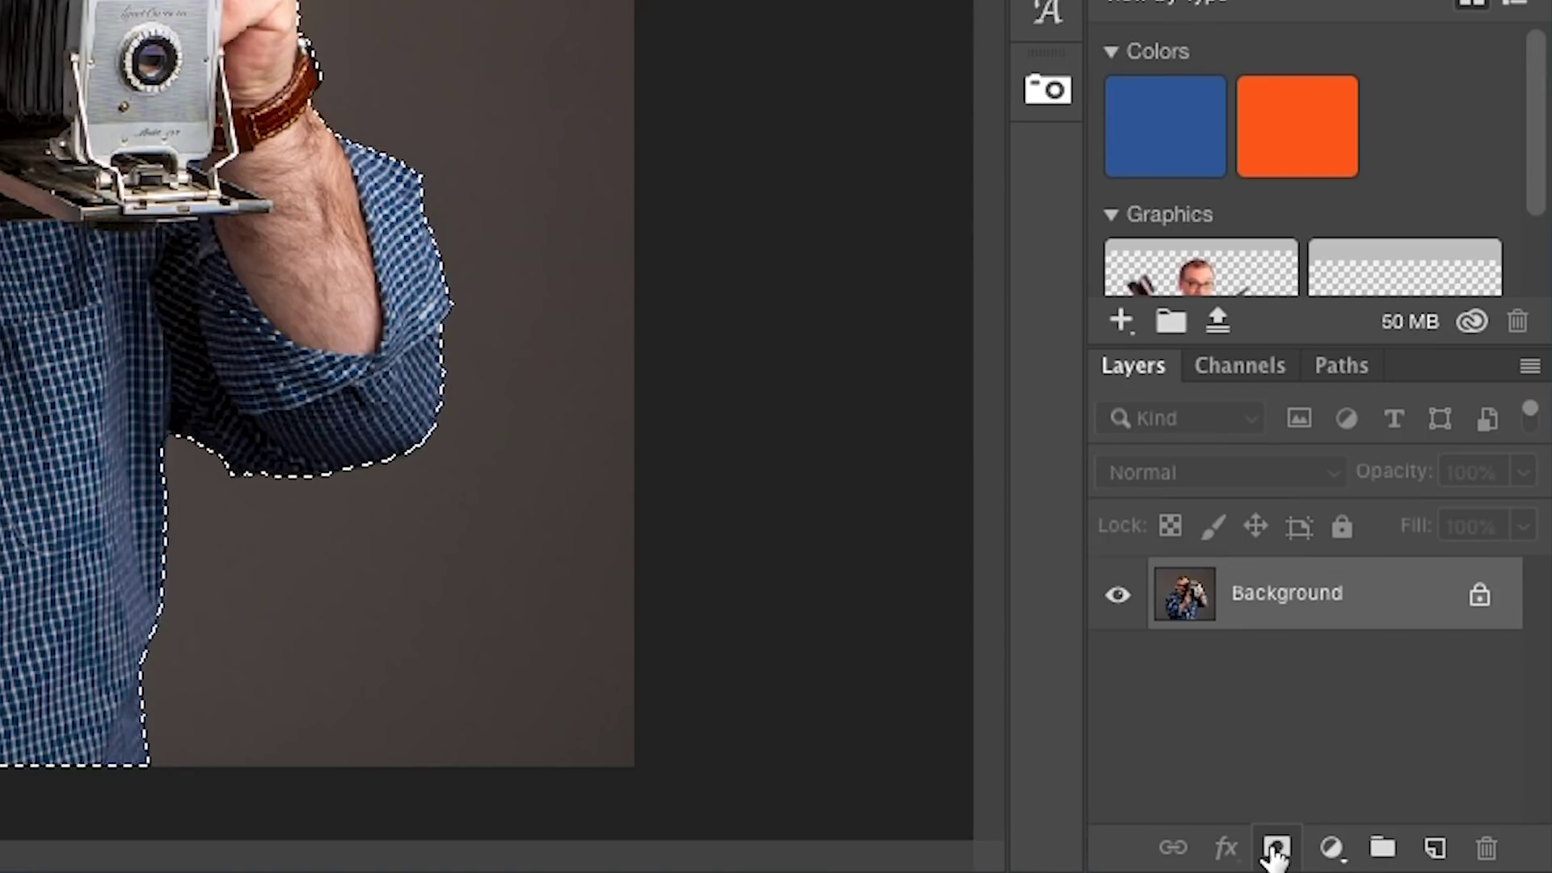
- Mask out the background, save the cut-out over SZ6A7651.psd with maximum compatibility, and close it
{"action": "left_click", "coordinate": [1276, 848]}
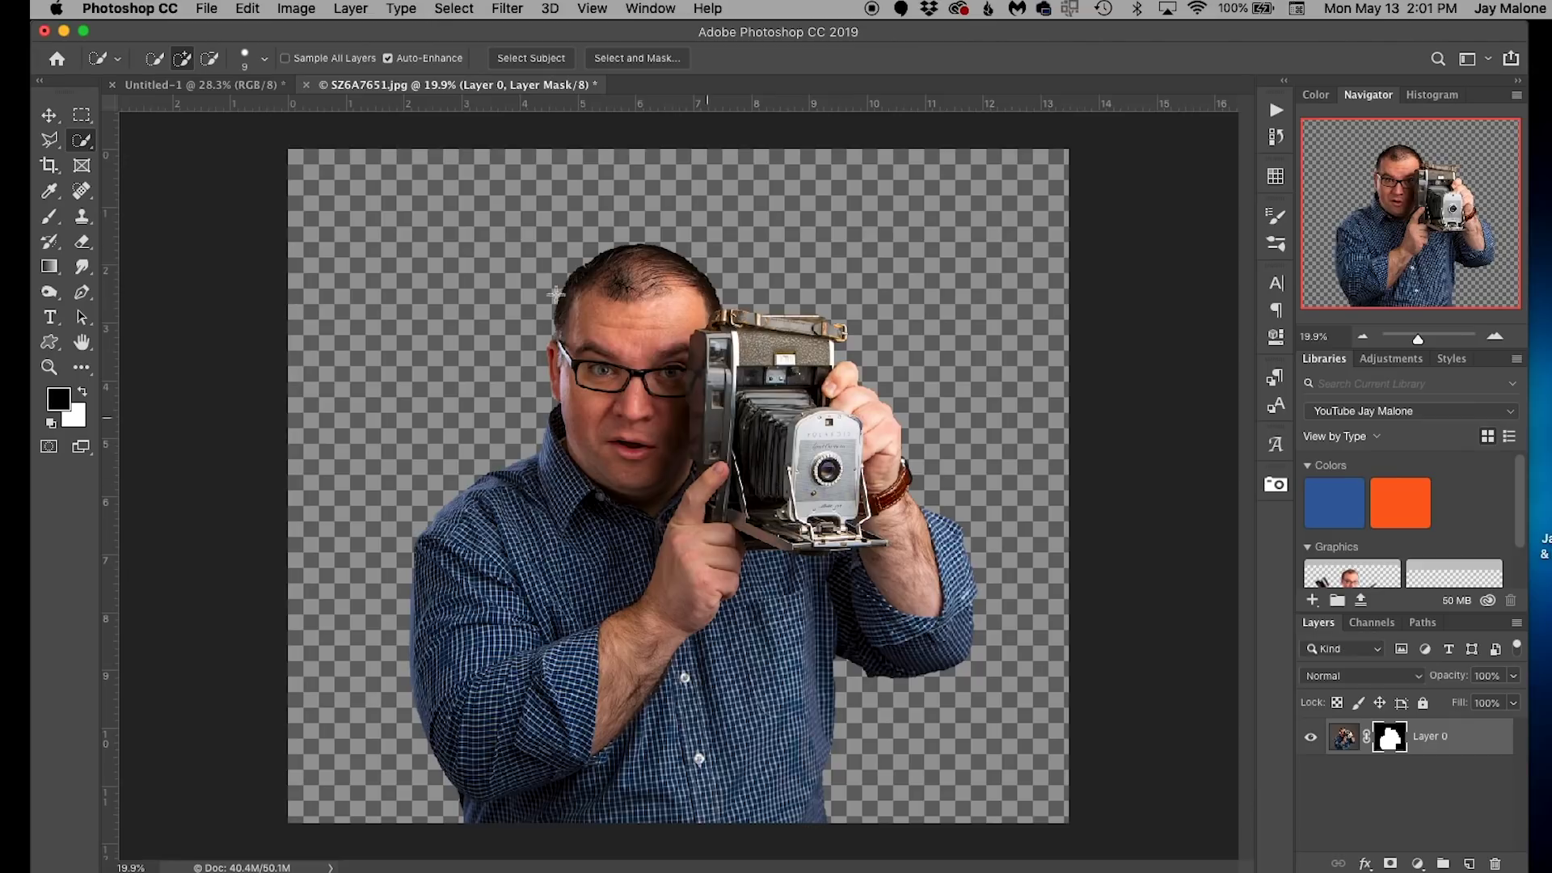
{"action": "left_click", "coordinate": [207, 8]}
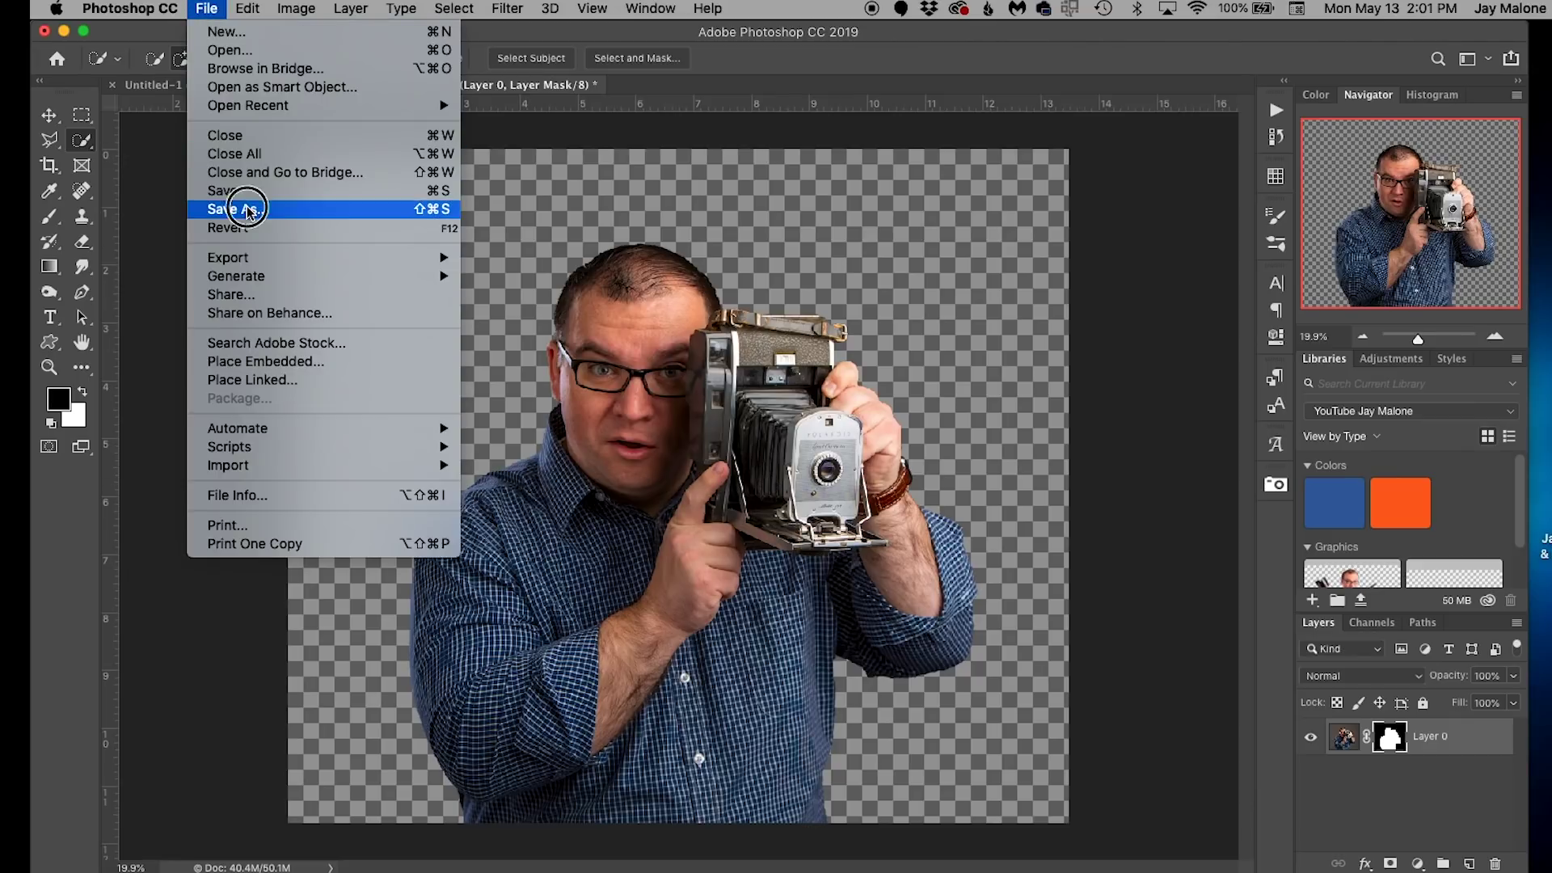
{"action": "left_click", "coordinate": [247, 209]}
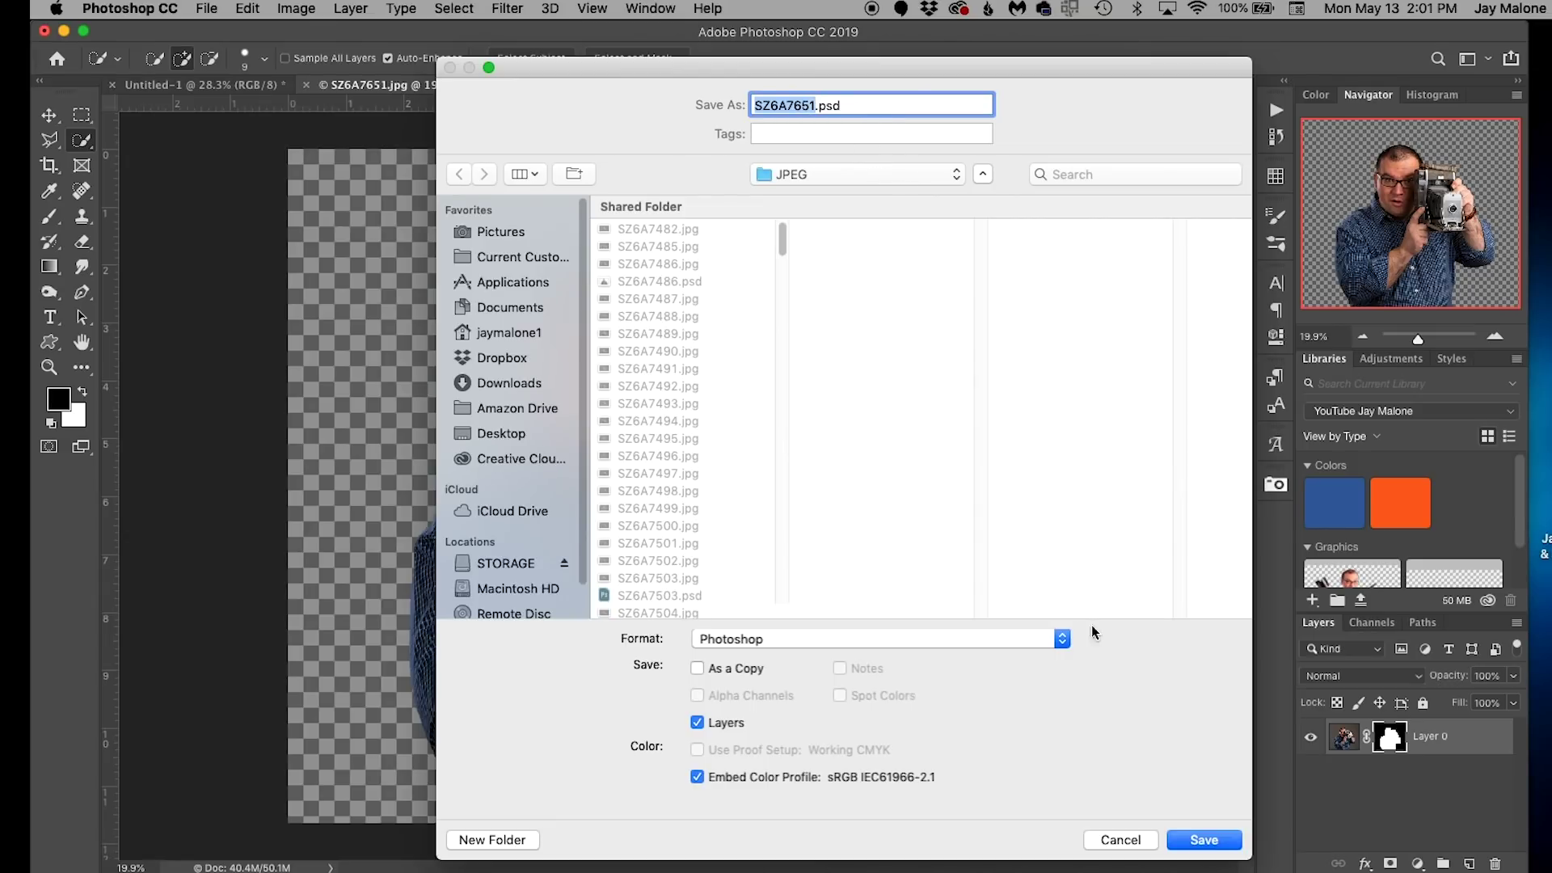
{"action": "left_click", "coordinate": [1193, 842]}
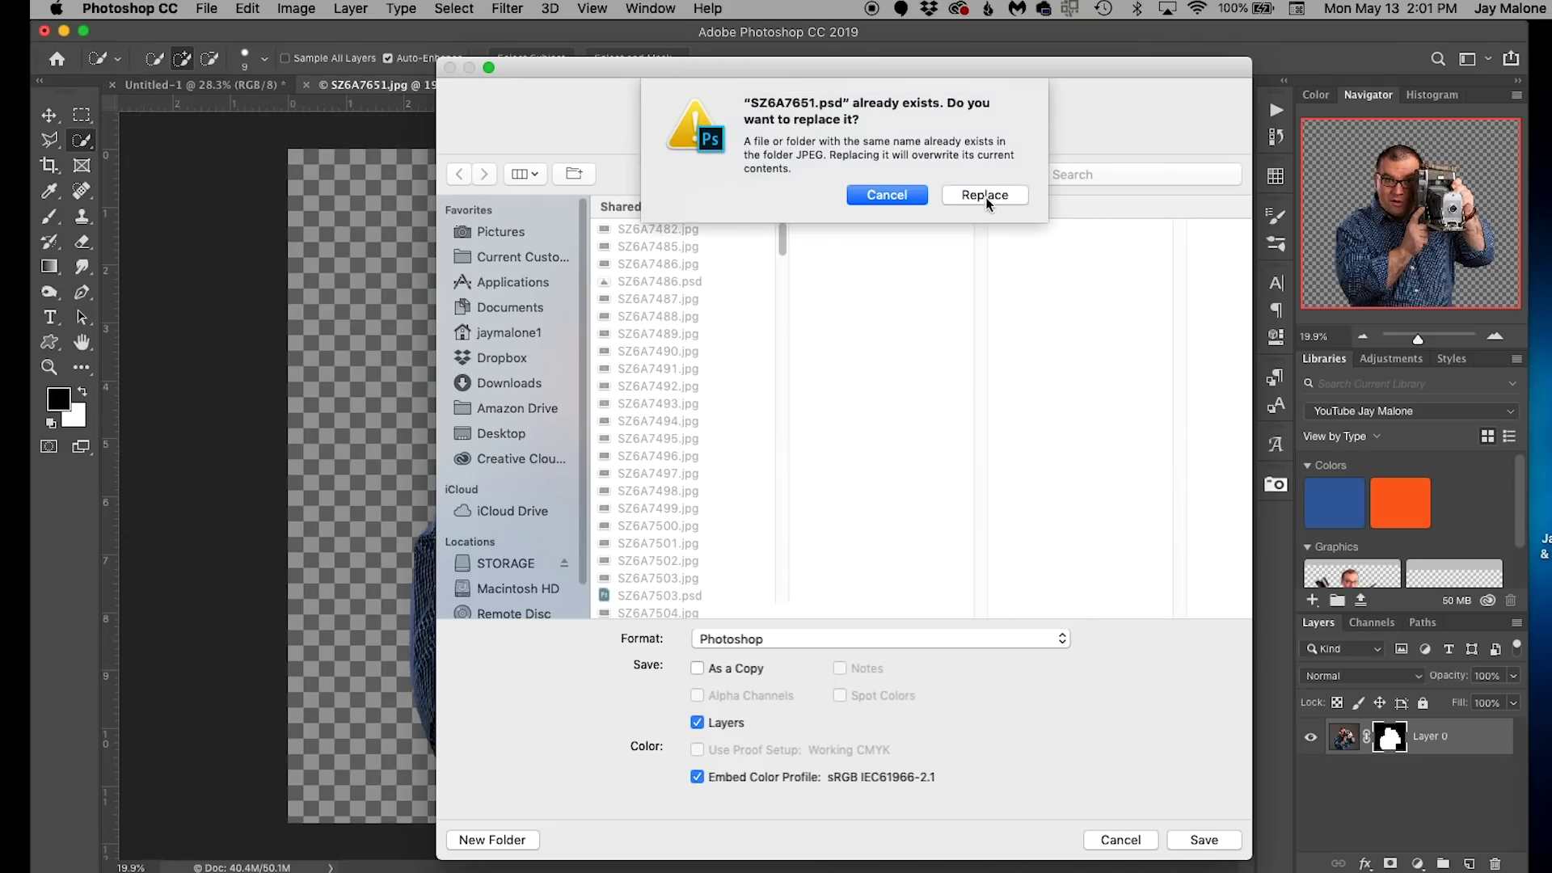
{"action": "left_click", "coordinate": [985, 197]}
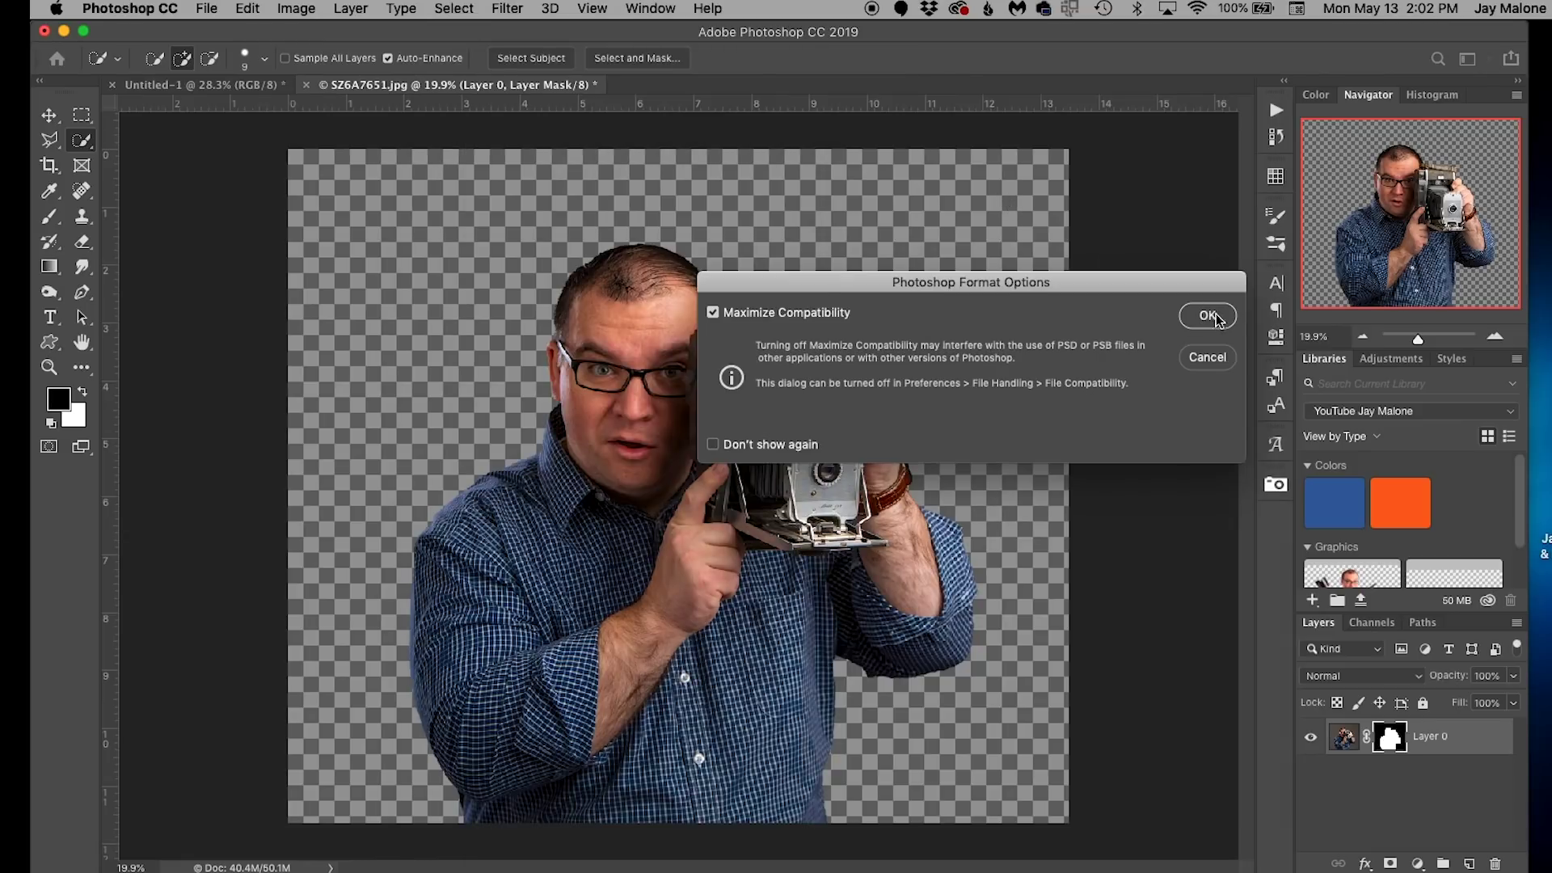
{"action": "left_click", "coordinate": [1208, 316]}
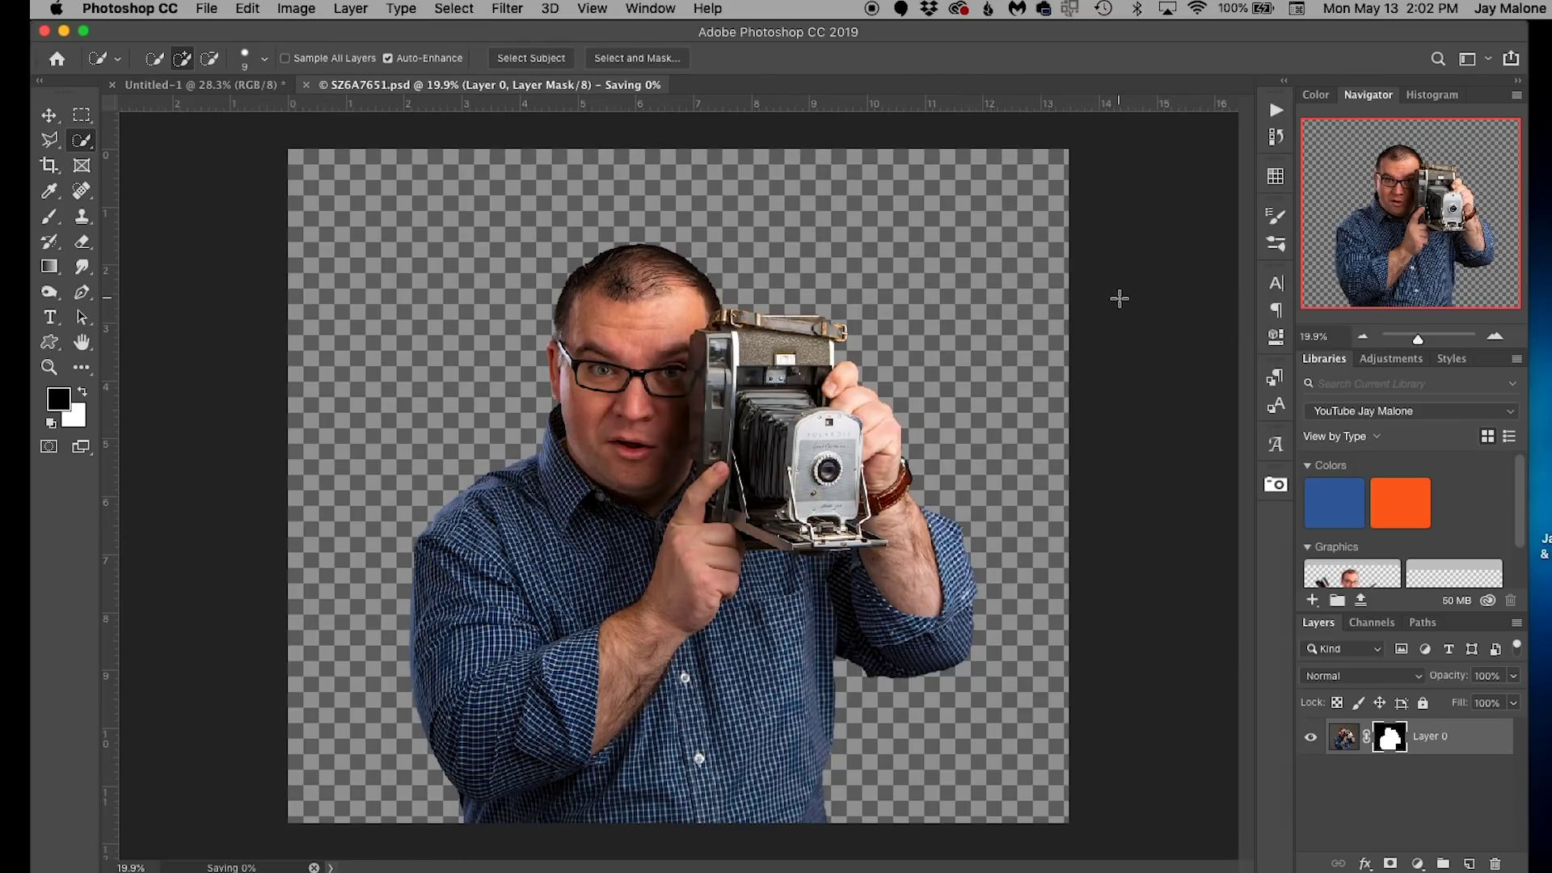
{"action": "left_click", "coordinate": [307, 85]}
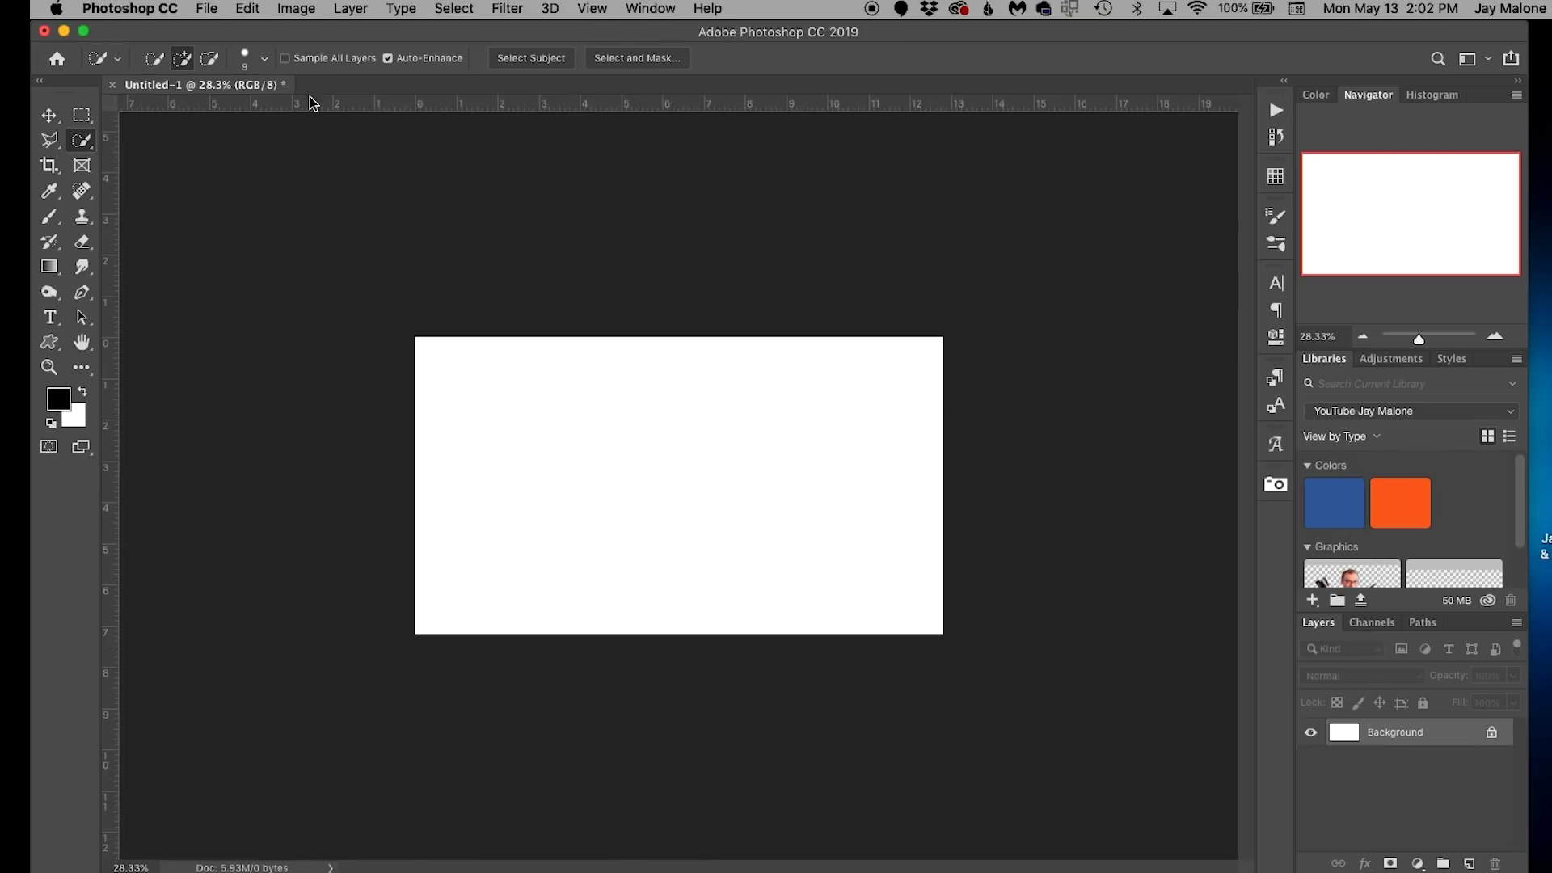
- Place SZ6A7651.psd from Bridge into the untitled Photoshop thumbnail canvas
{"action": "key", "text": "super+Tab"}
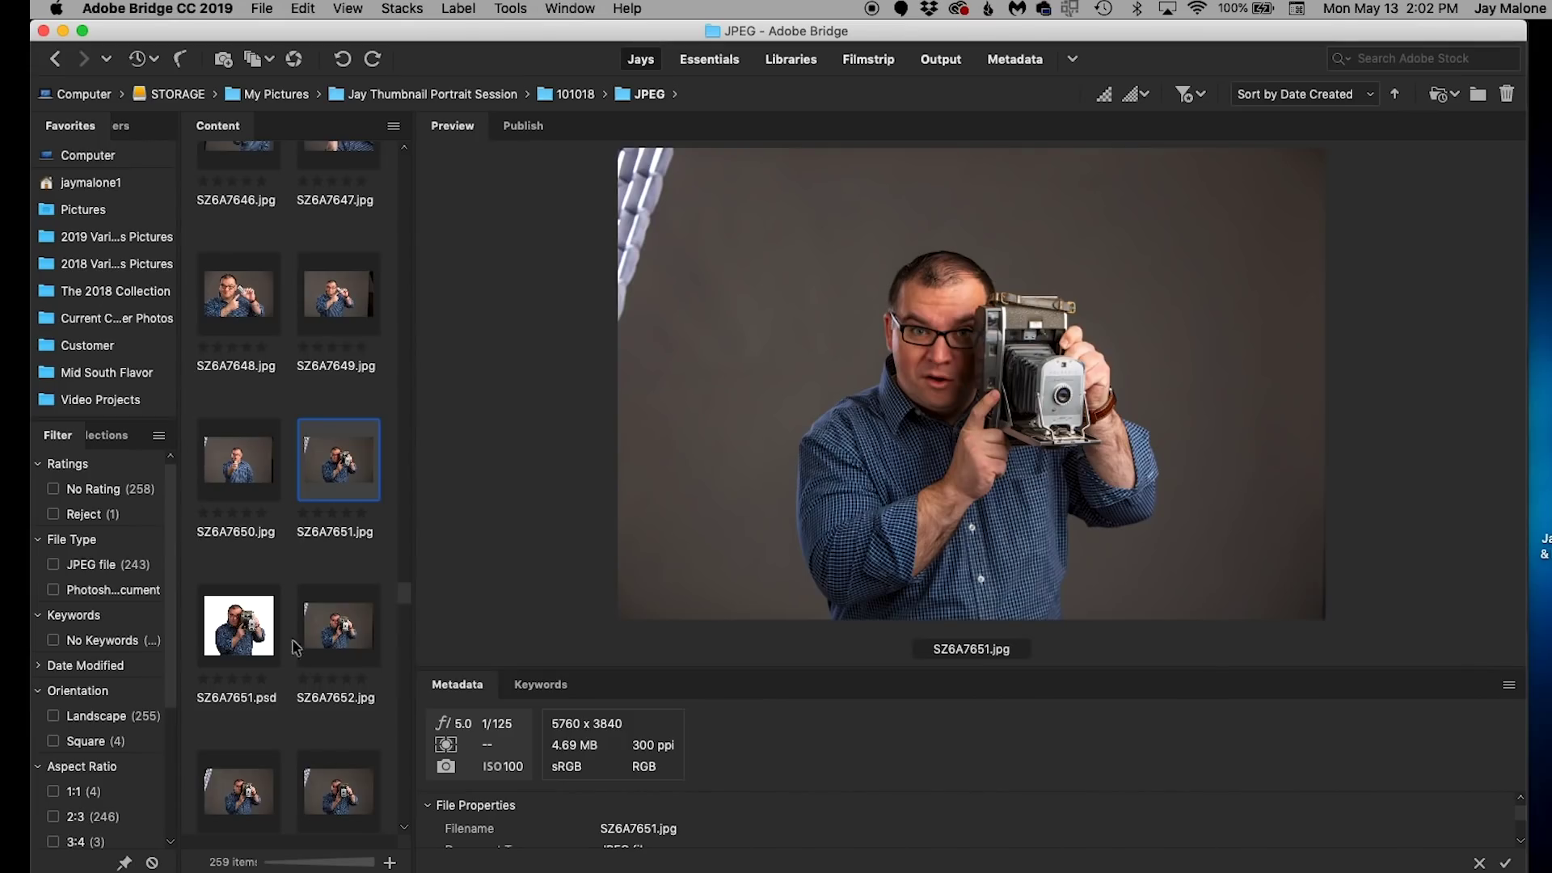
{"action": "left_click", "coordinate": [249, 629]}
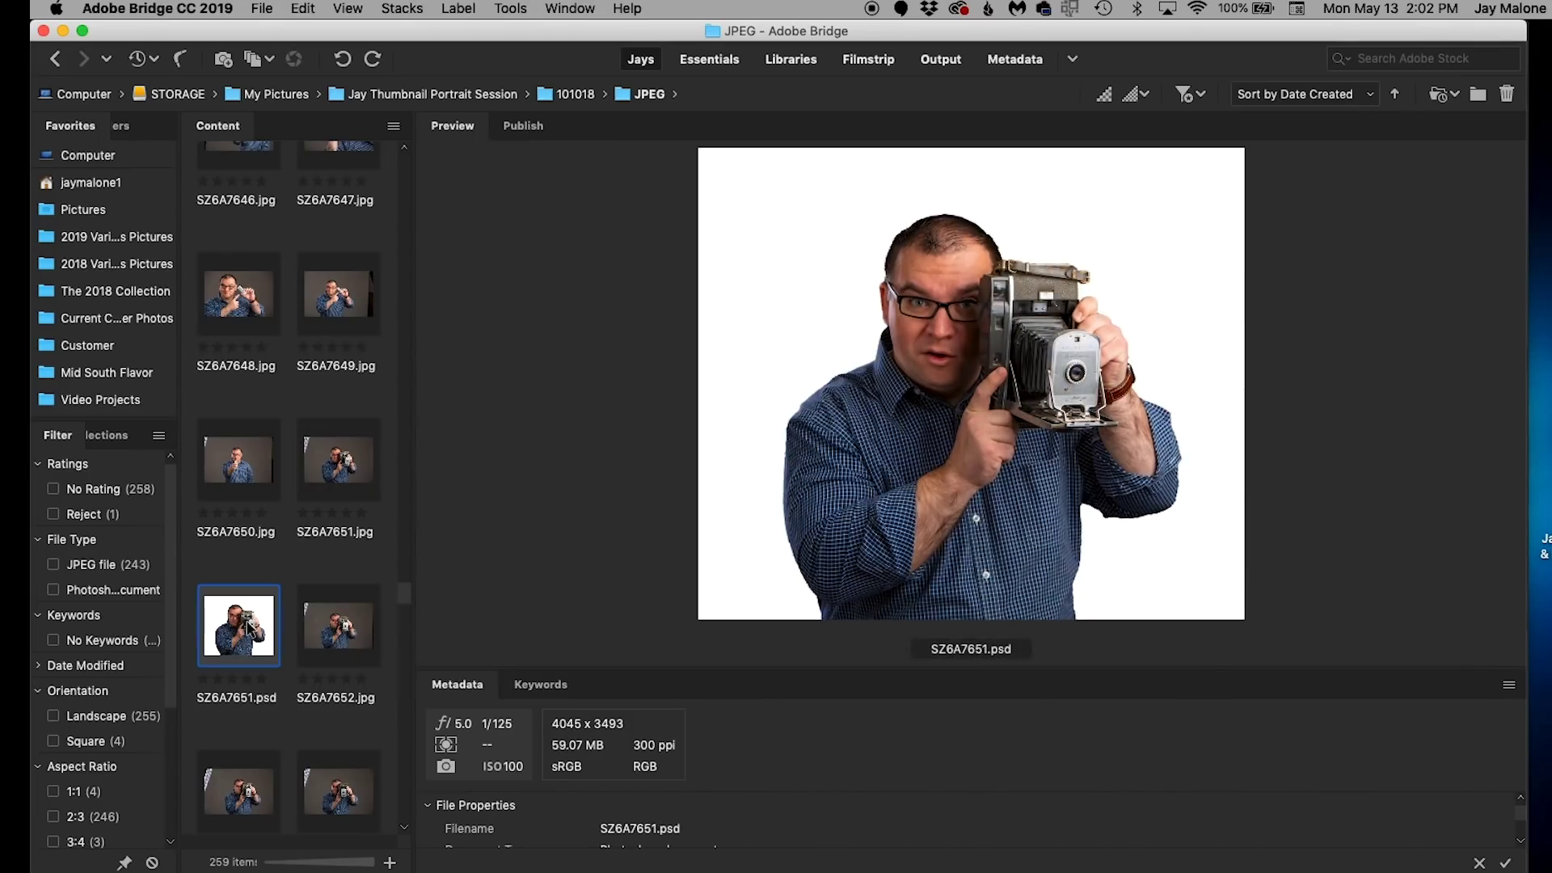
{"action": "right_click", "coordinate": [249, 626]}
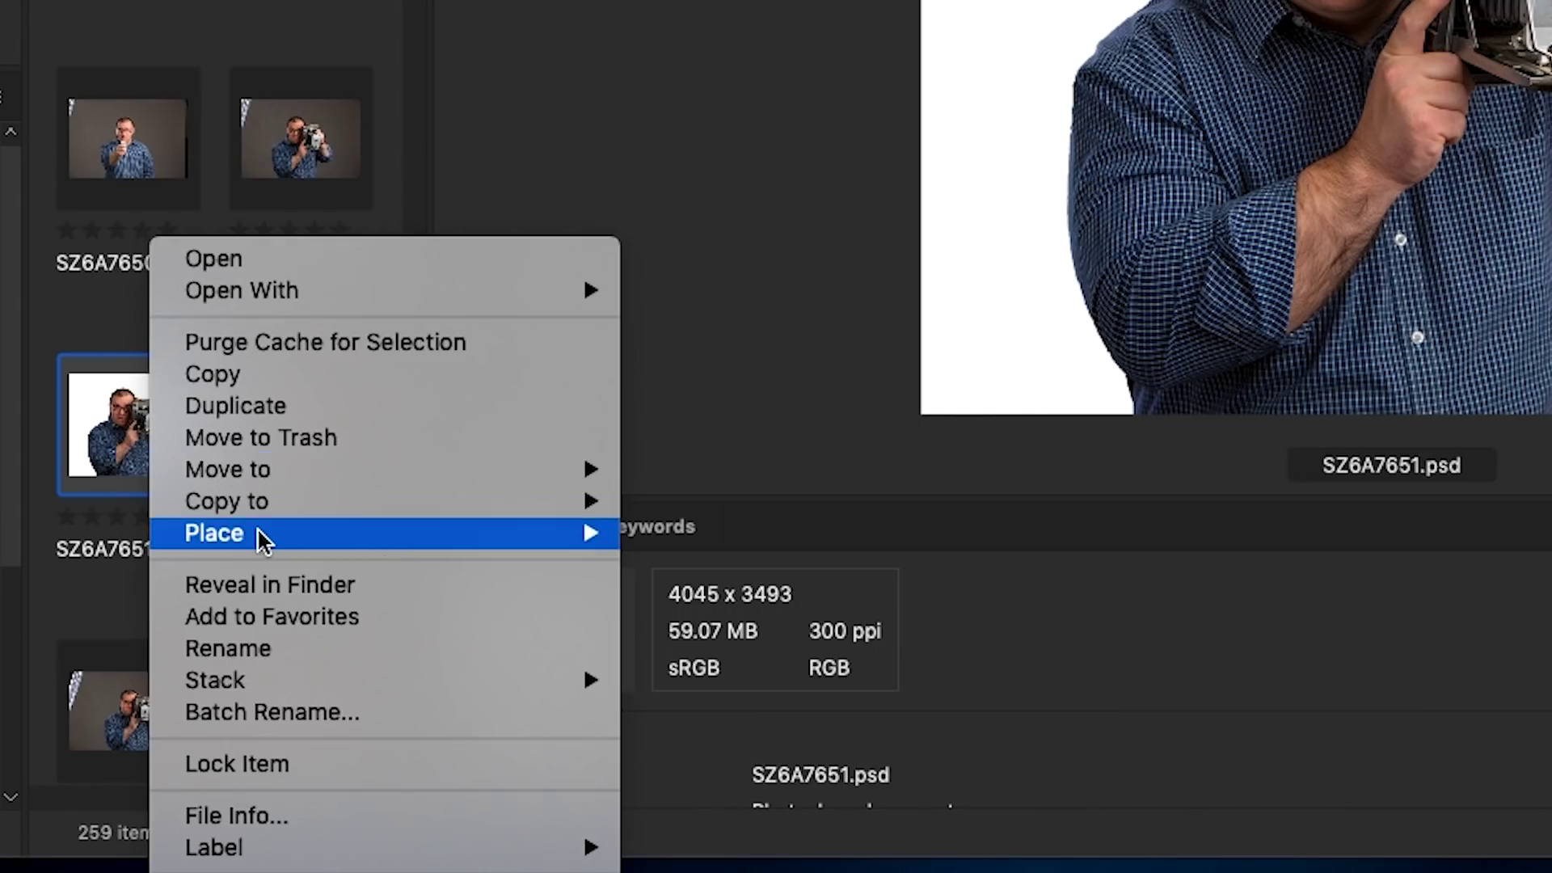
{"action": "mouse_move", "coordinate": [313, 690]}
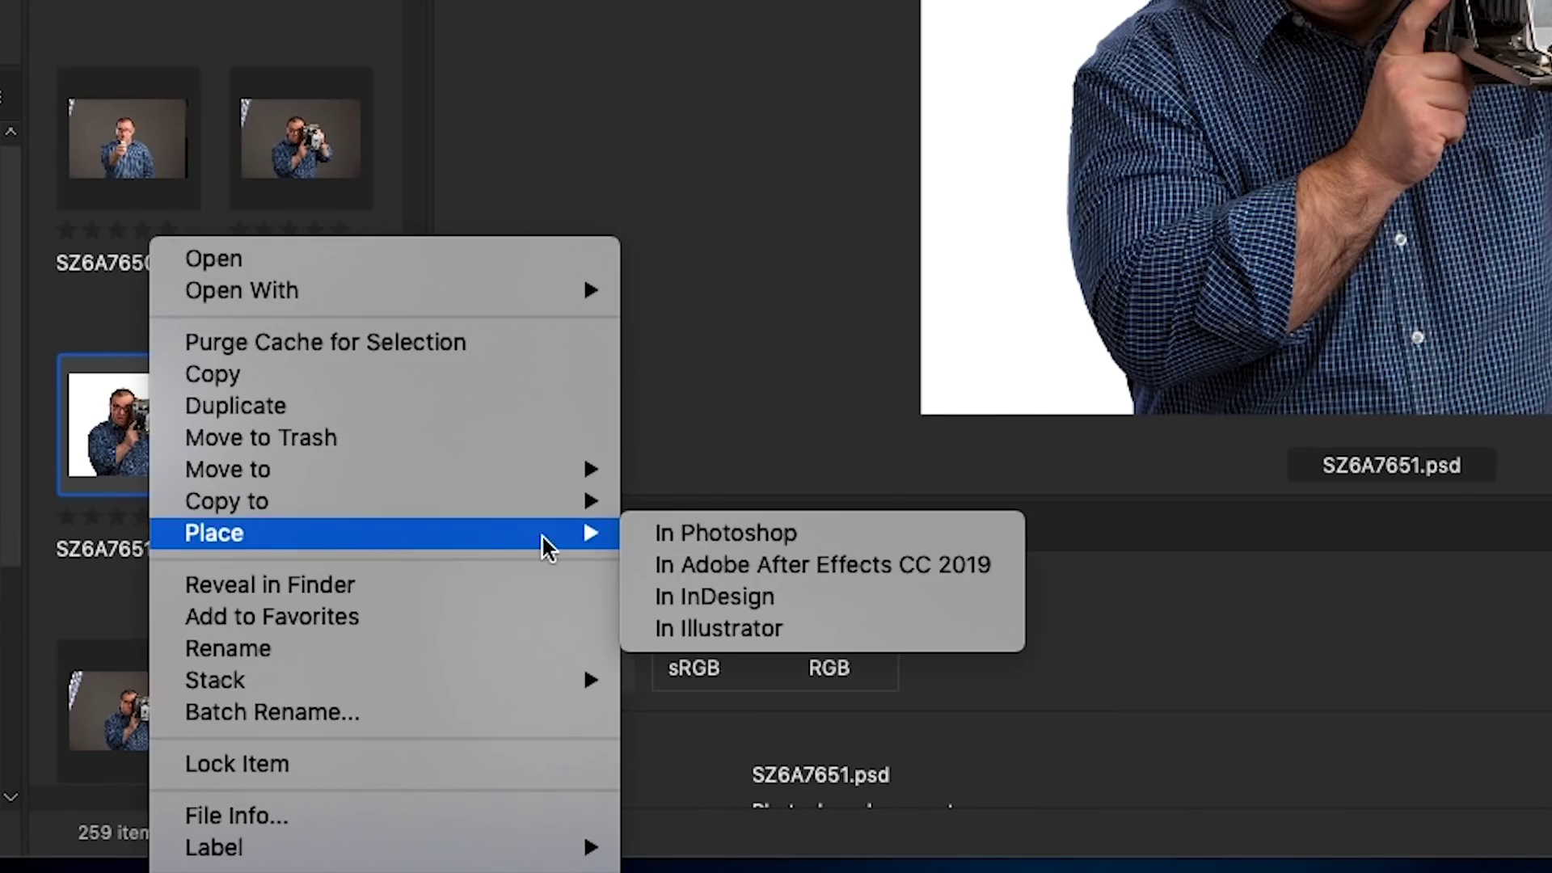
{"action": "left_click", "coordinate": [710, 533]}
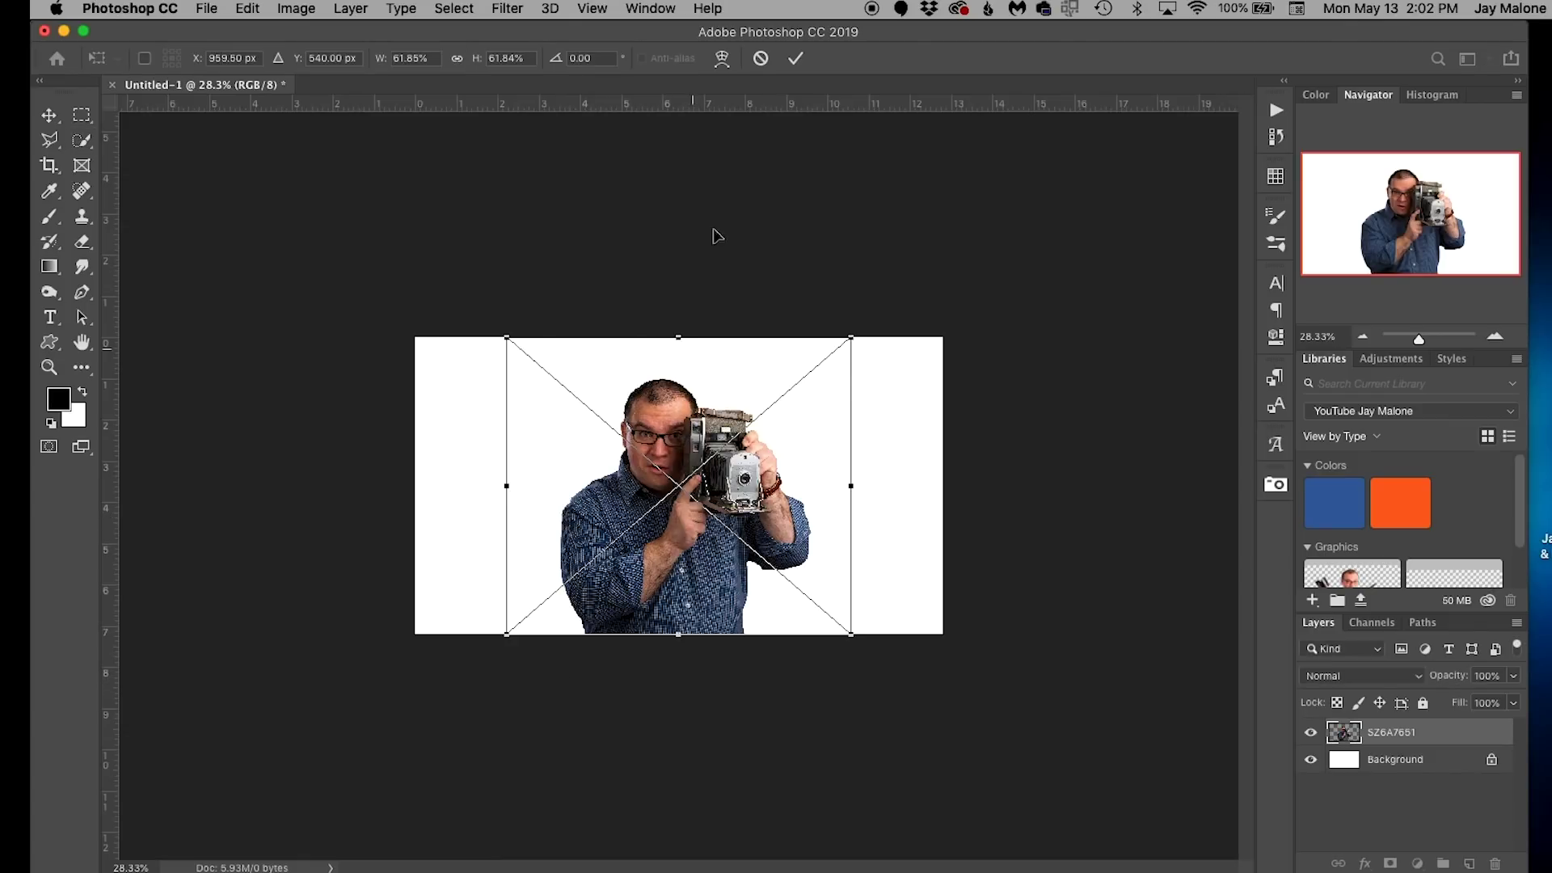
- Commit the placed cut-out, then scale it up and move it toward the canvas's right side
{"action": "left_click", "coordinate": [796, 59]}
{"action": "key", "text": "w"}
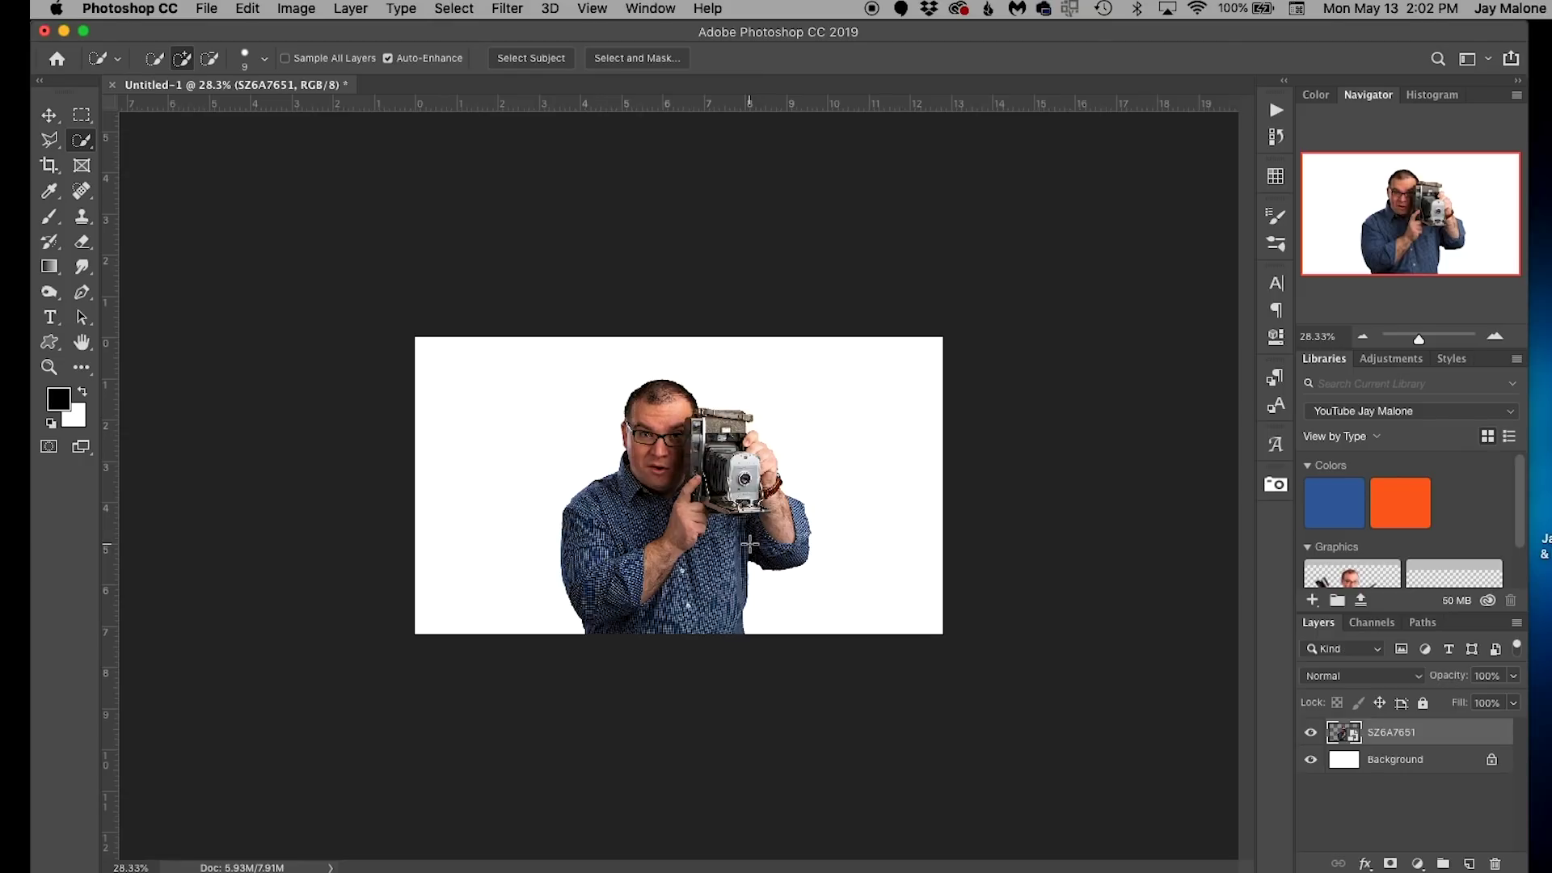
{"action": "key", "text": "super+t"}
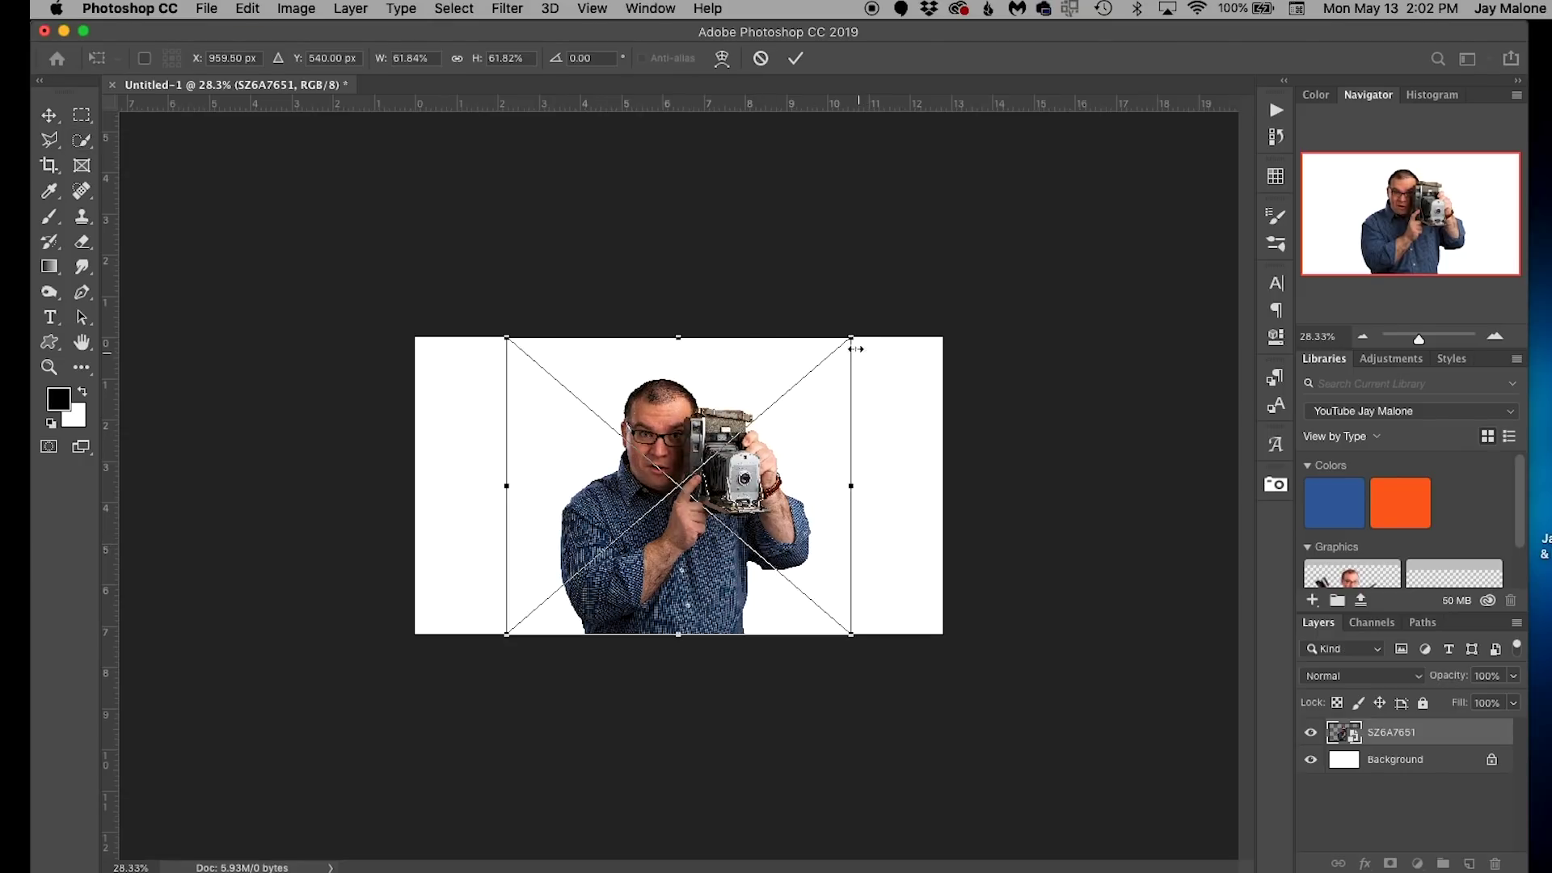
{"action": "left_click_drag", "start_coordinate": [850, 340], "coordinate": [981, 294]}
{"action": "left_click_drag", "start_coordinate": [878, 389], "coordinate": [947, 427]}
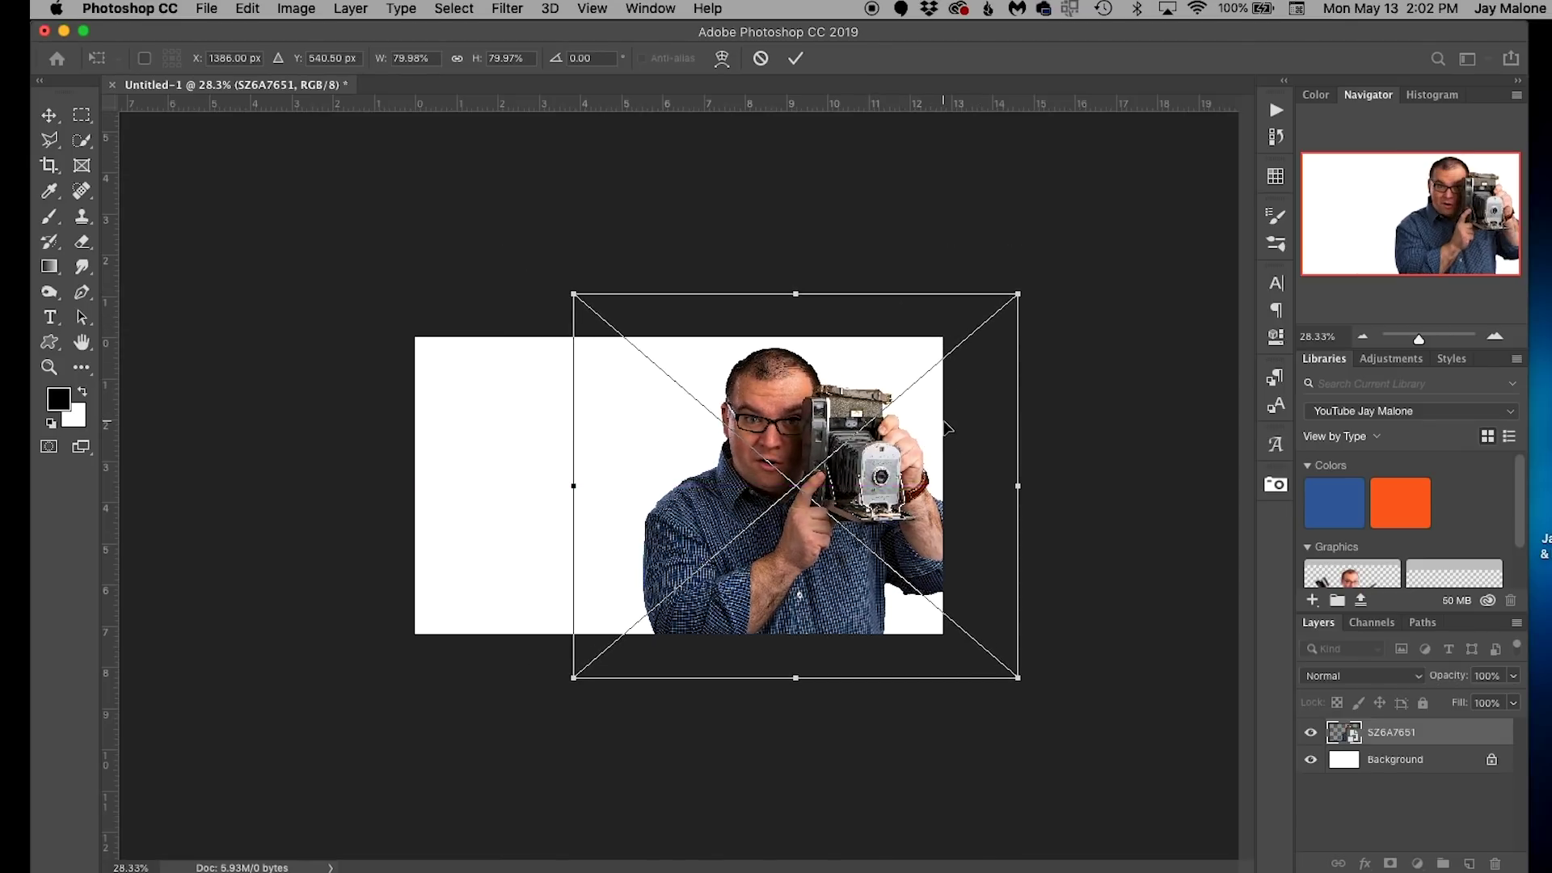
{"action": "mouse_move", "coordinate": [1020, 302]}
{"action": "left_mouse_down"}
{"action": "mouse_move", "coordinate": [1043, 252]}
{"action": "mouse_move", "coordinate": [1031, 282]}
{"action": "left_mouse_up"}
{"action": "left_click_drag", "start_coordinate": [953, 416], "coordinate": [957, 429]}
{"action": "left_click_drag", "start_coordinate": [564, 688], "coordinate": [530, 720]}
{"action": "left_click_drag", "start_coordinate": [710, 641], "coordinate": [732, 638]}
{"action": "key", "text": "w"}
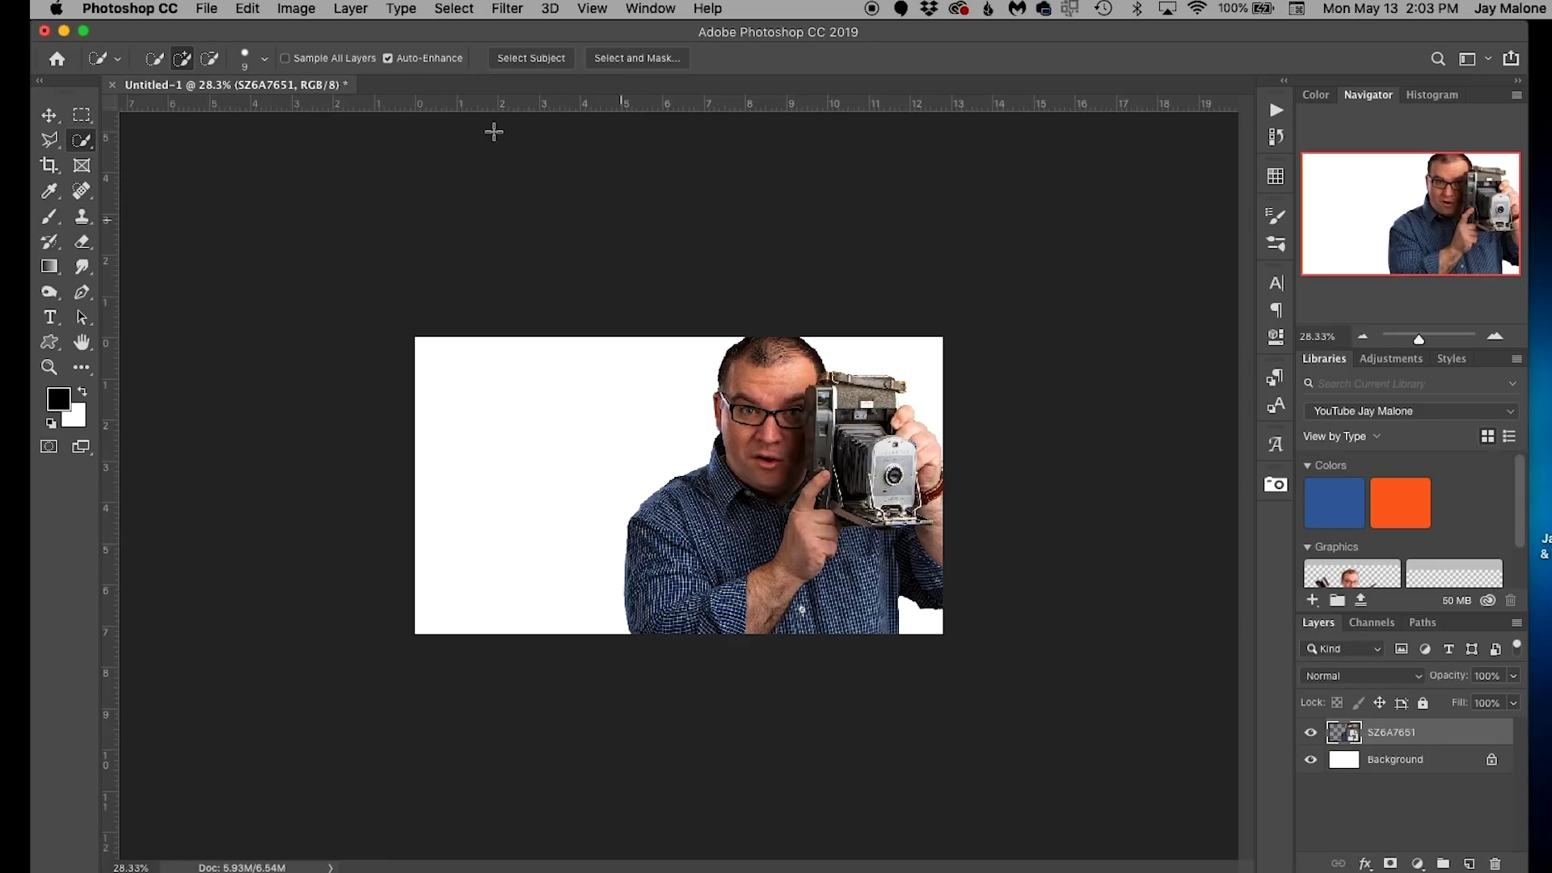
- Apply Shadows/Highlights to the SZ6A7651 layer with the shadows amount at 30%
{"action": "left_click", "coordinate": [293, 9]}
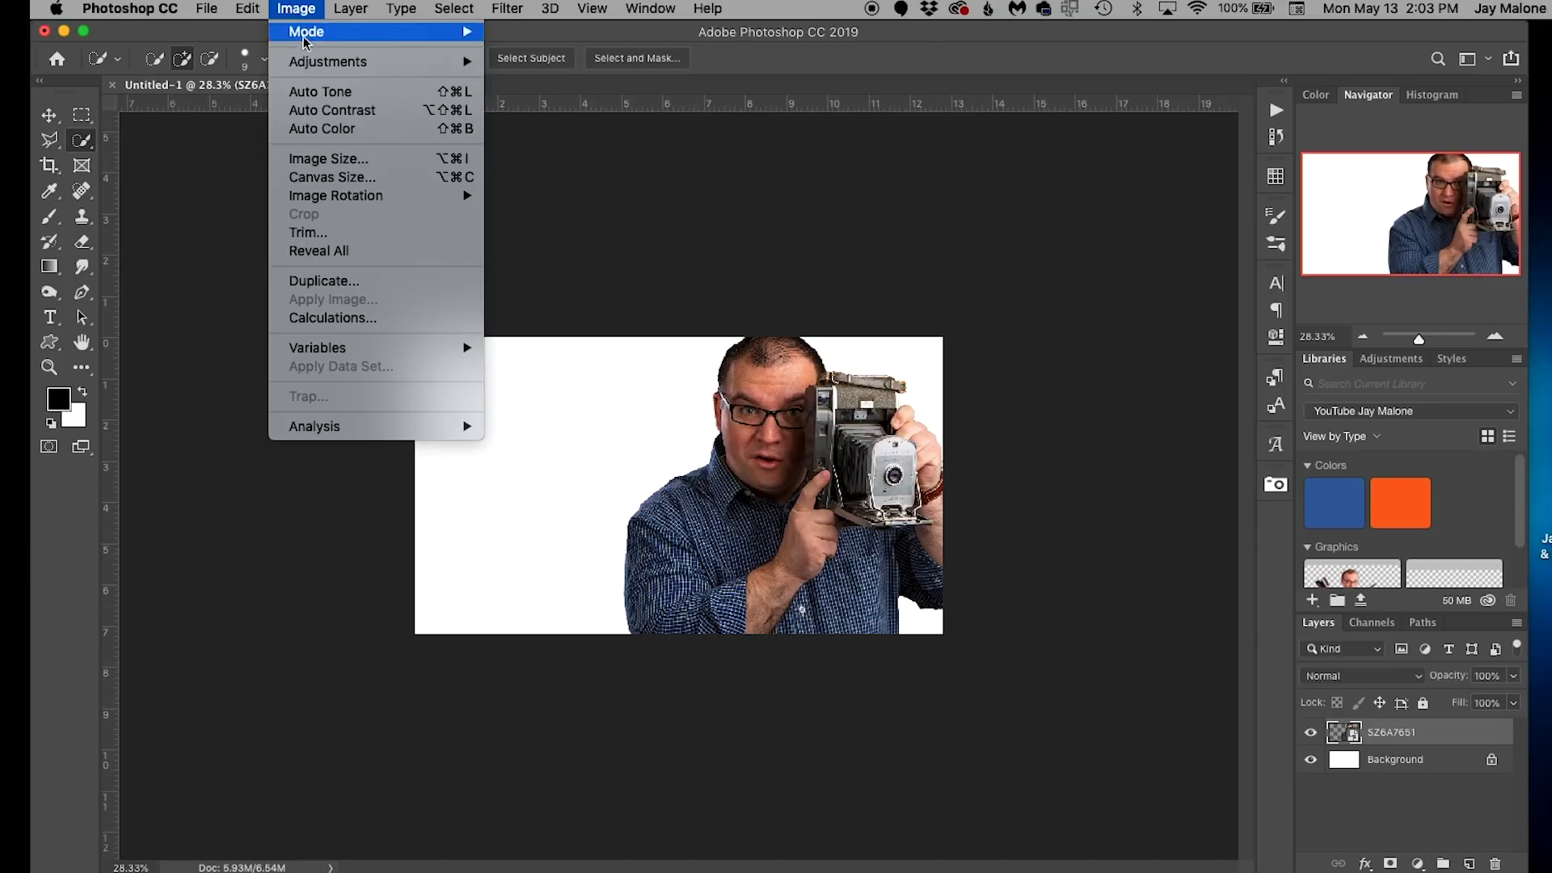
{"action": "mouse_move", "coordinate": [313, 65]}
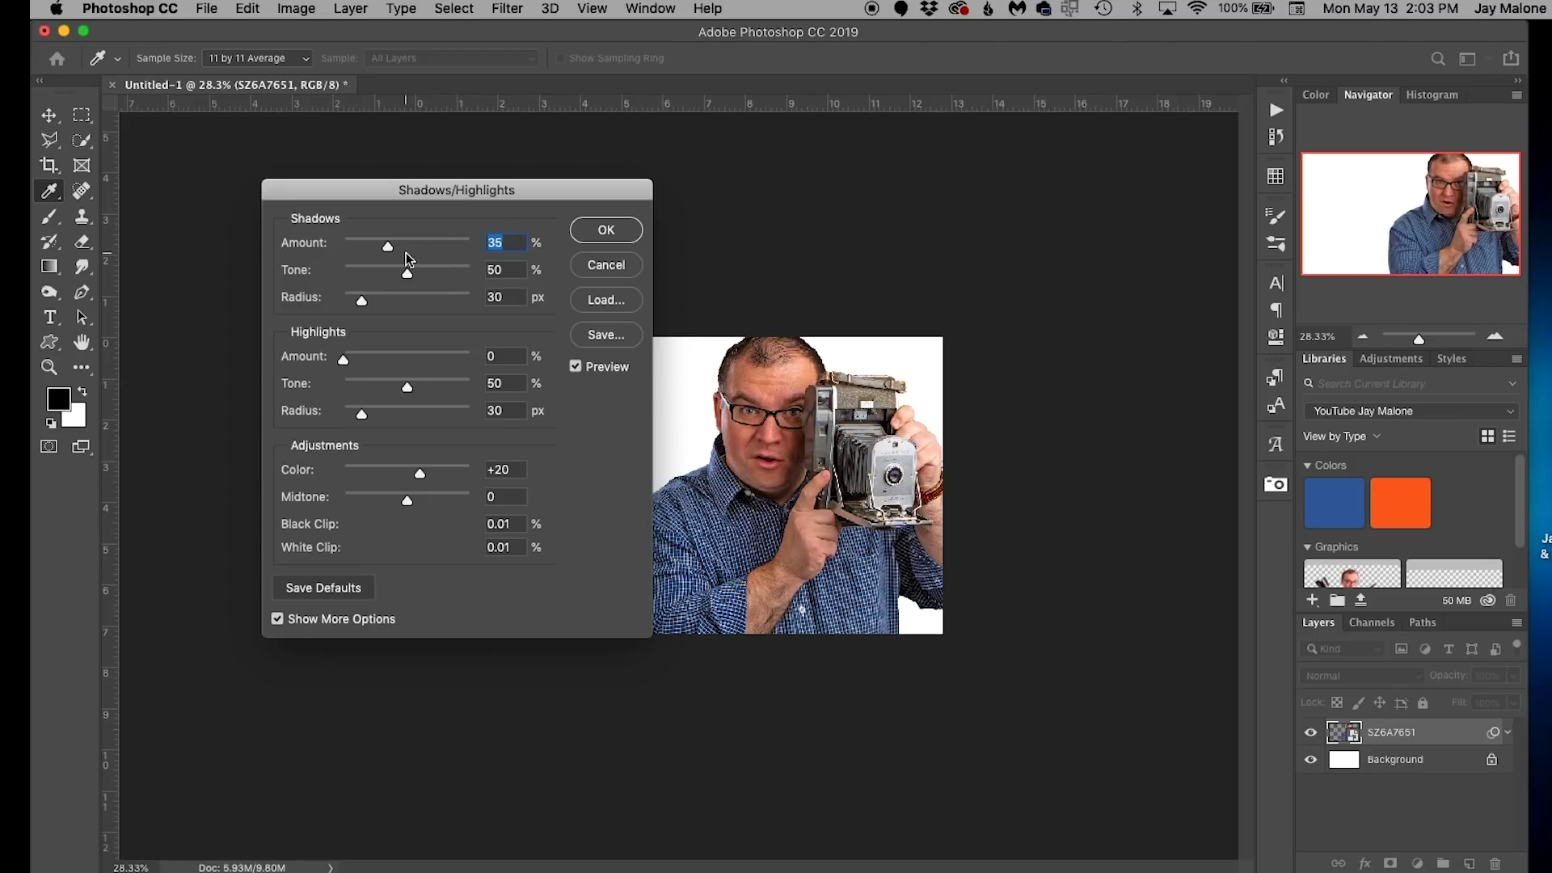
{"action": "left_click_drag", "start_coordinate": [389, 250], "coordinate": [384, 250]}
{"action": "left_click", "coordinate": [605, 230]}
{"action": "key", "text": "w"}
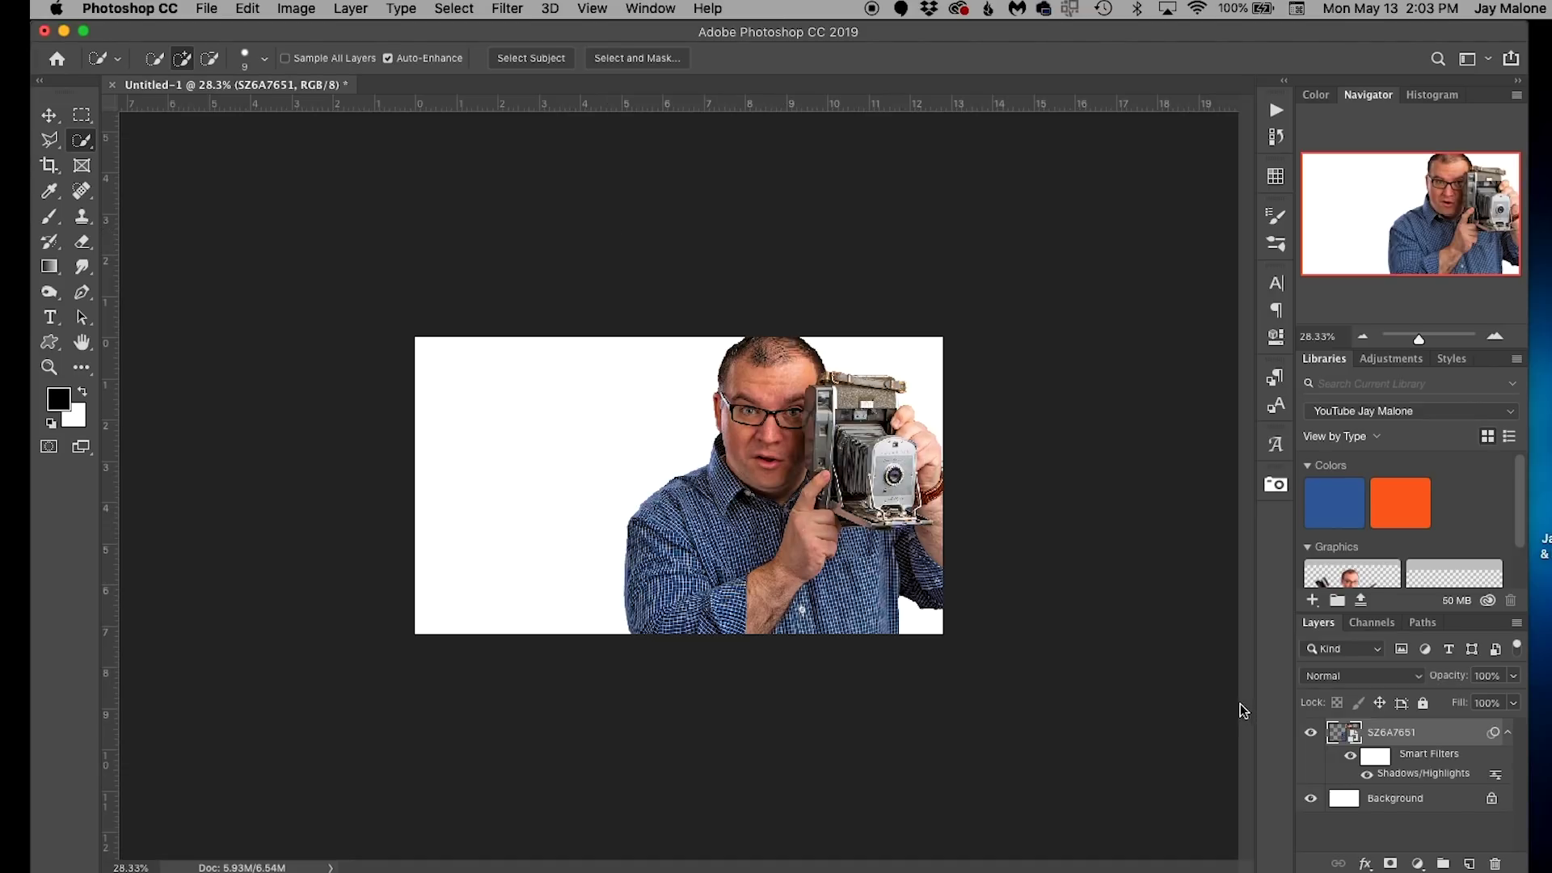
- Add an empty layer above Background and bring up the foreground colour picker
{"action": "left_click", "coordinate": [1410, 804]}
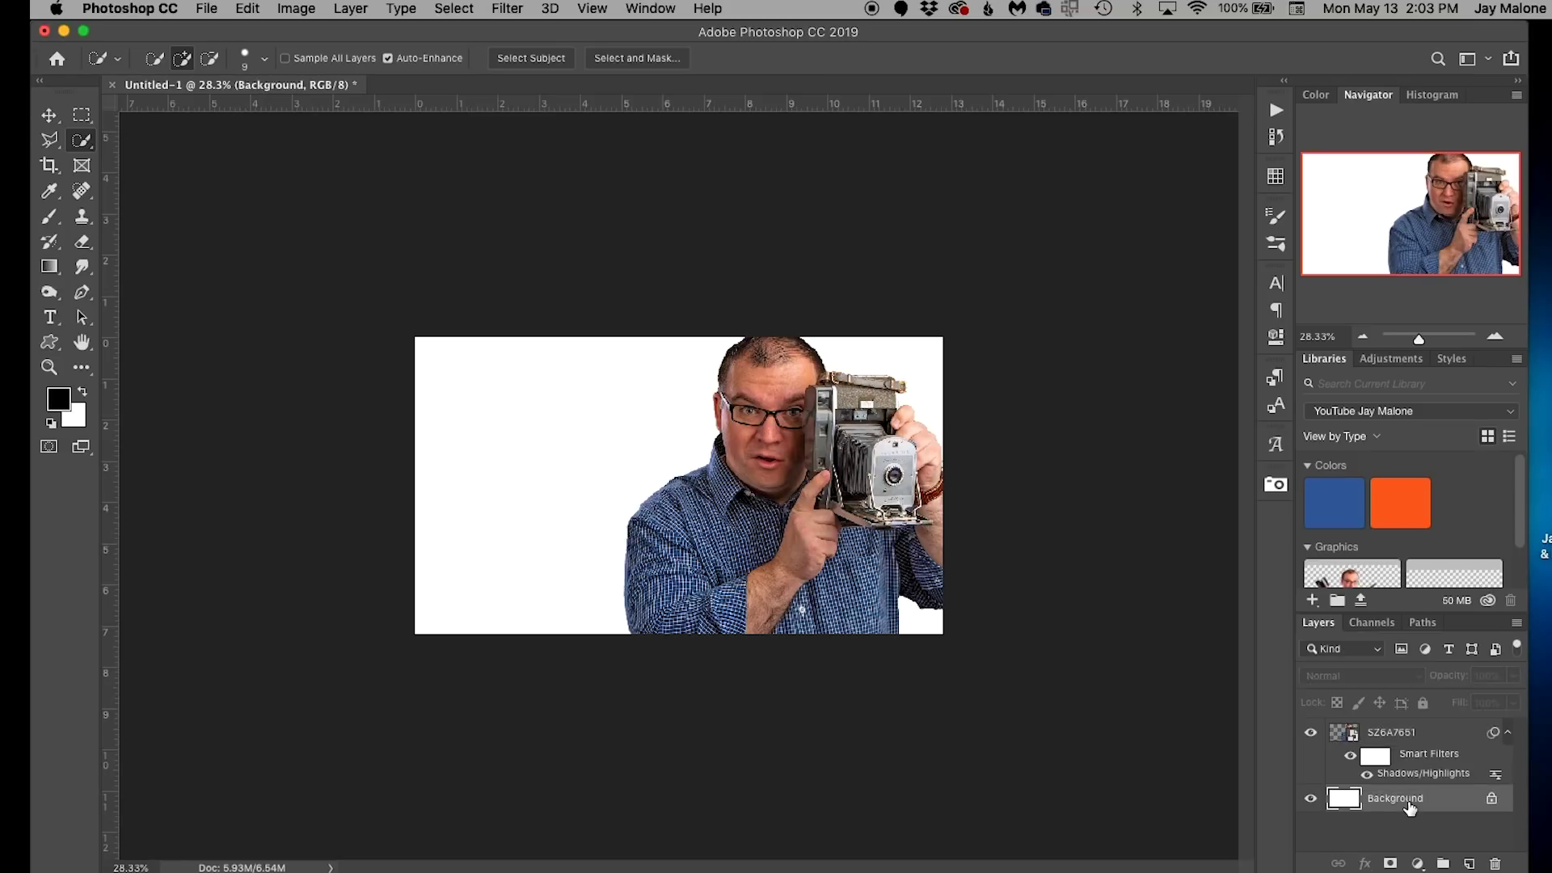
{"action": "left_click", "coordinate": [1469, 863]}
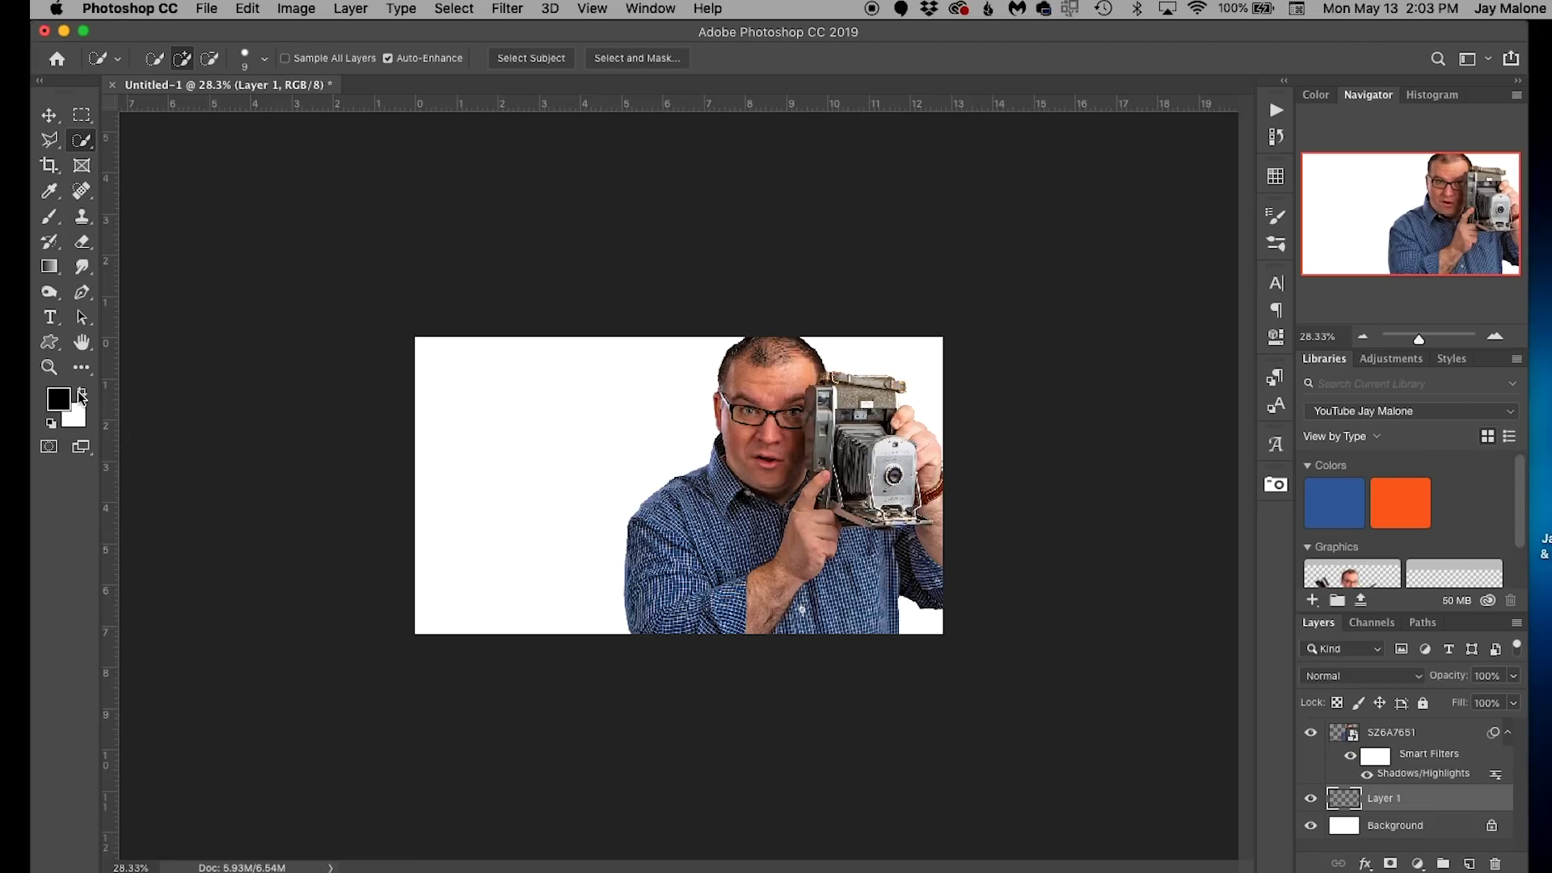
{"action": "left_click", "coordinate": [56, 401]}
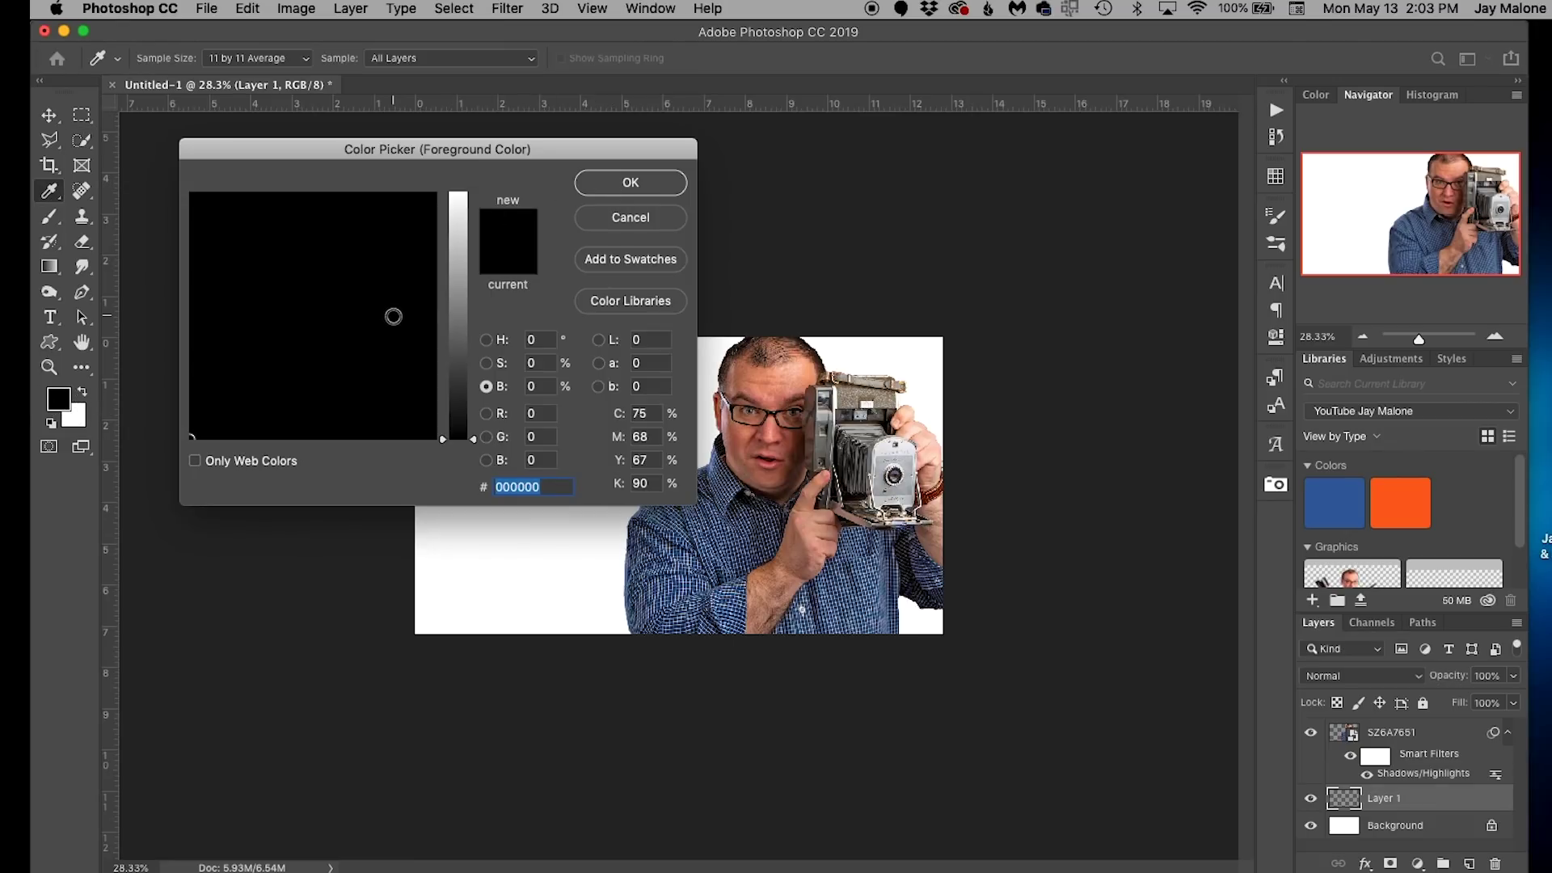
- Draw a black gradient from the lower left on Layer 1 and rename it LEFT COLOR
{"action": "left_click", "coordinate": [631, 183]}
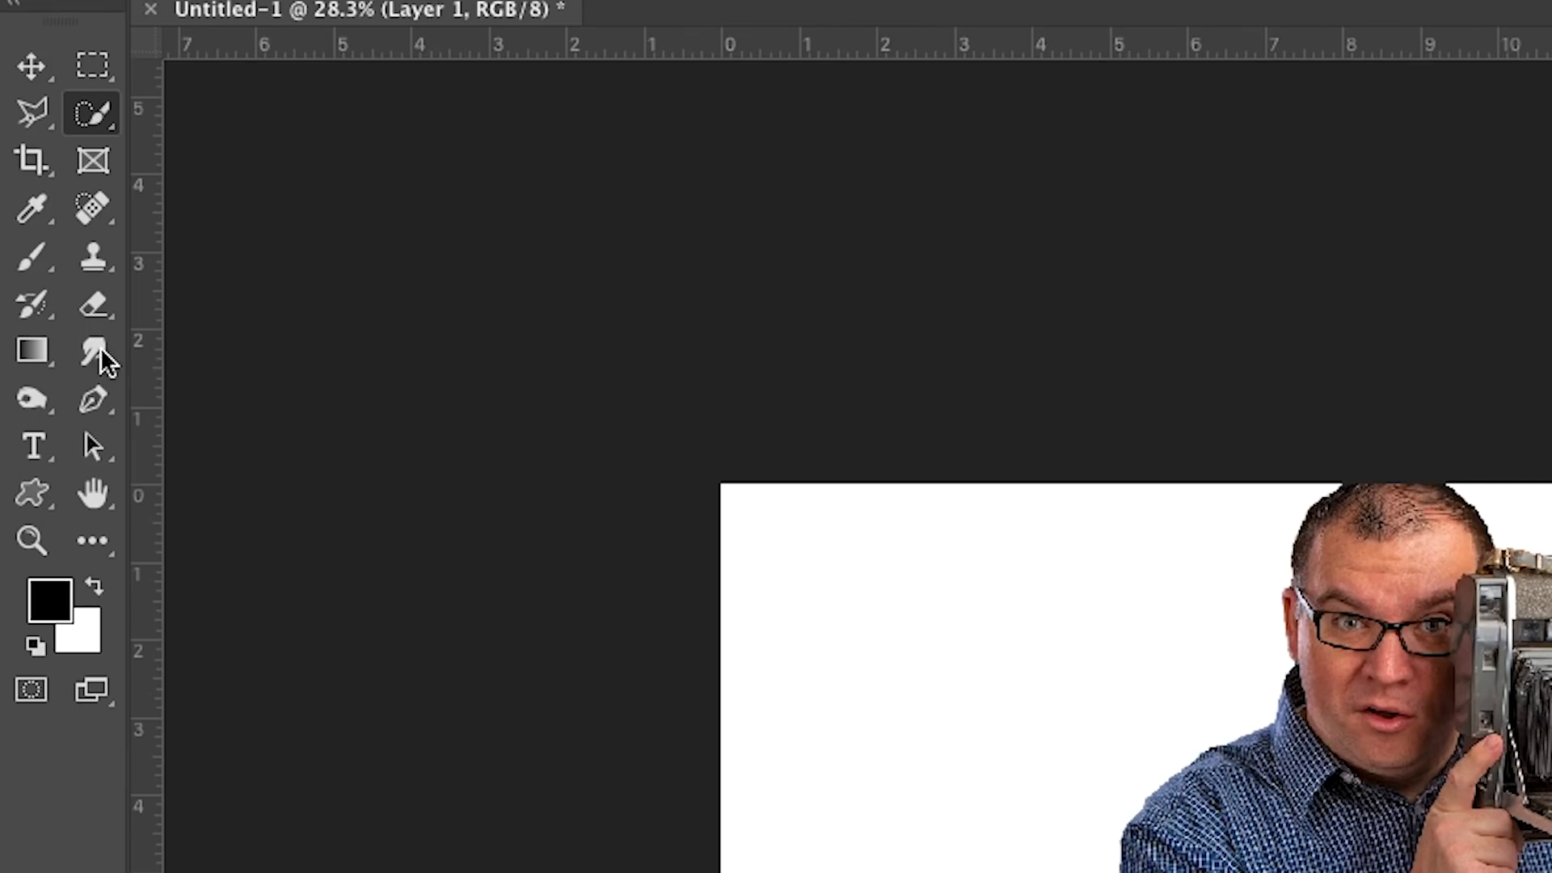
{"action": "left_click", "coordinate": [29, 354]}
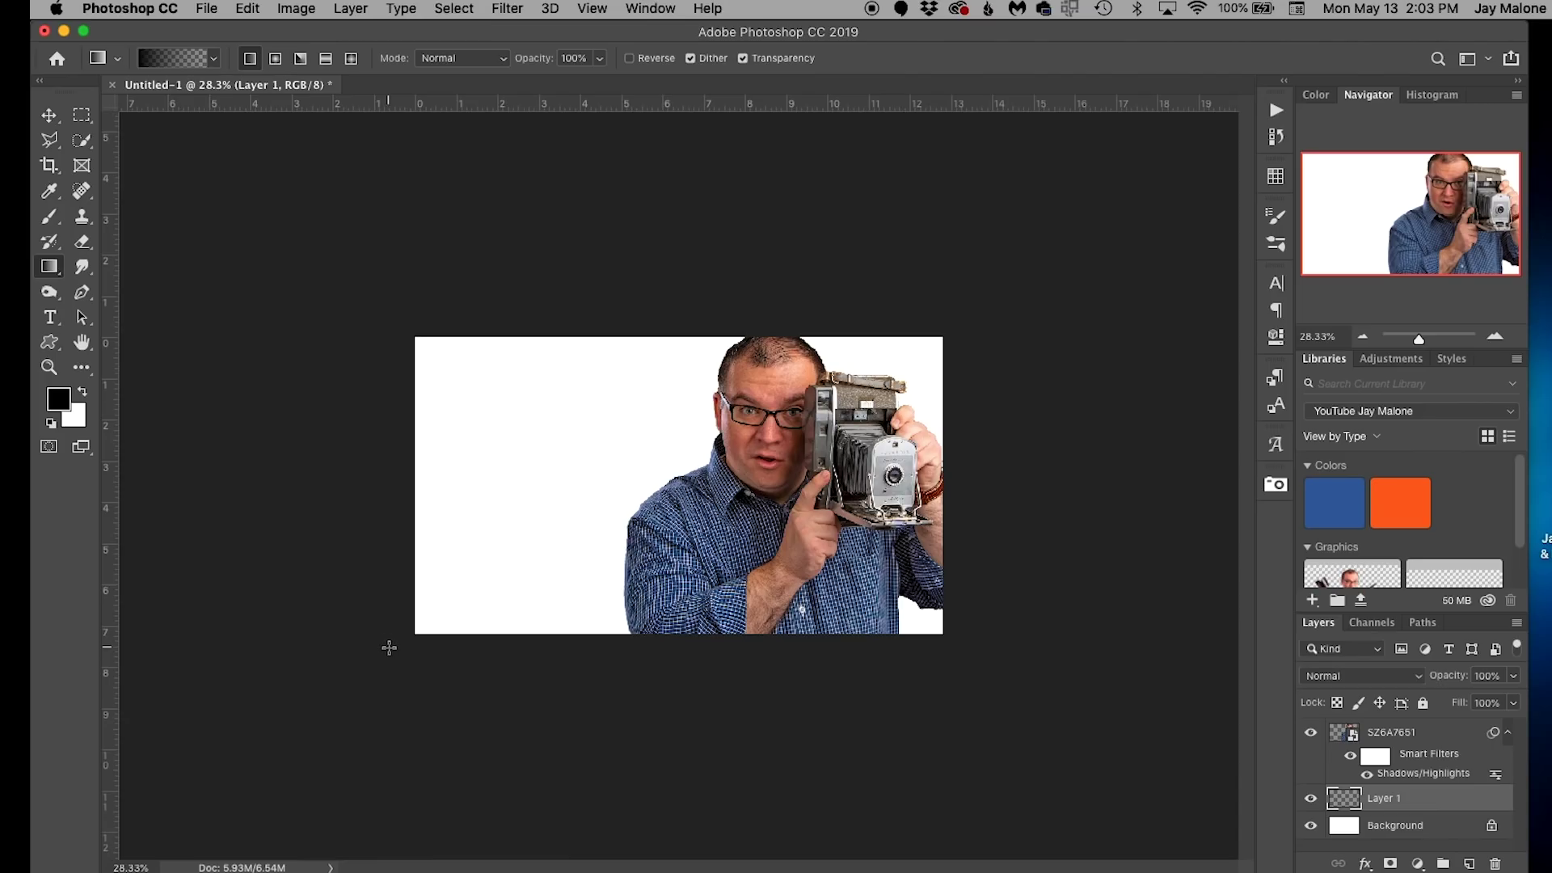
{"action": "left_click_drag", "start_coordinate": [415, 632], "coordinate": [933, 385]}
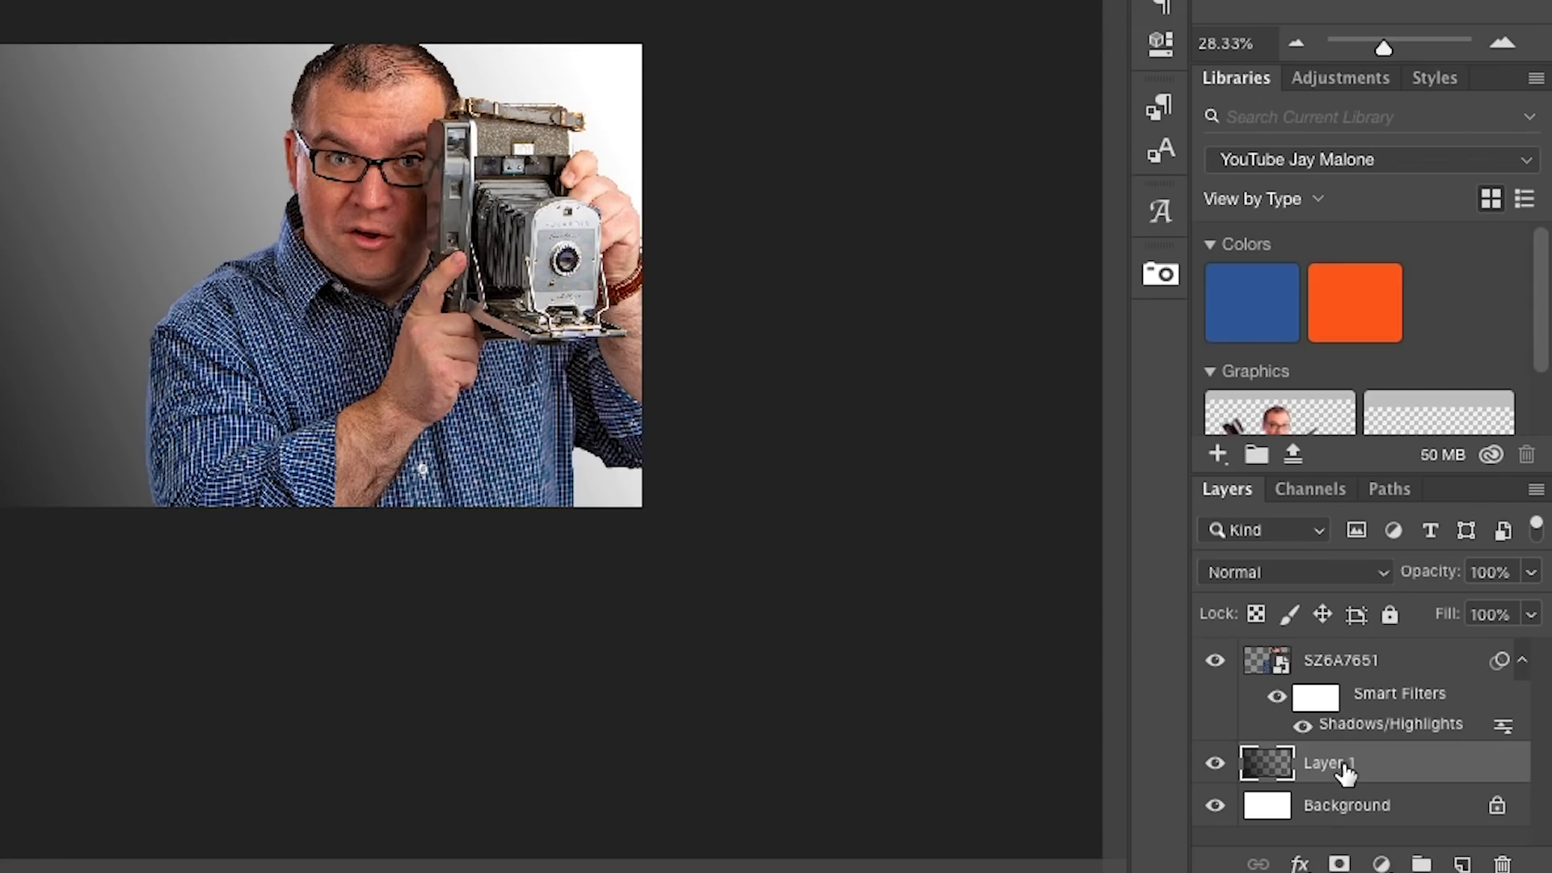
{"action": "double_click", "coordinate": [1394, 796]}
{"action": "type", "text": "LEFT COLOR"}
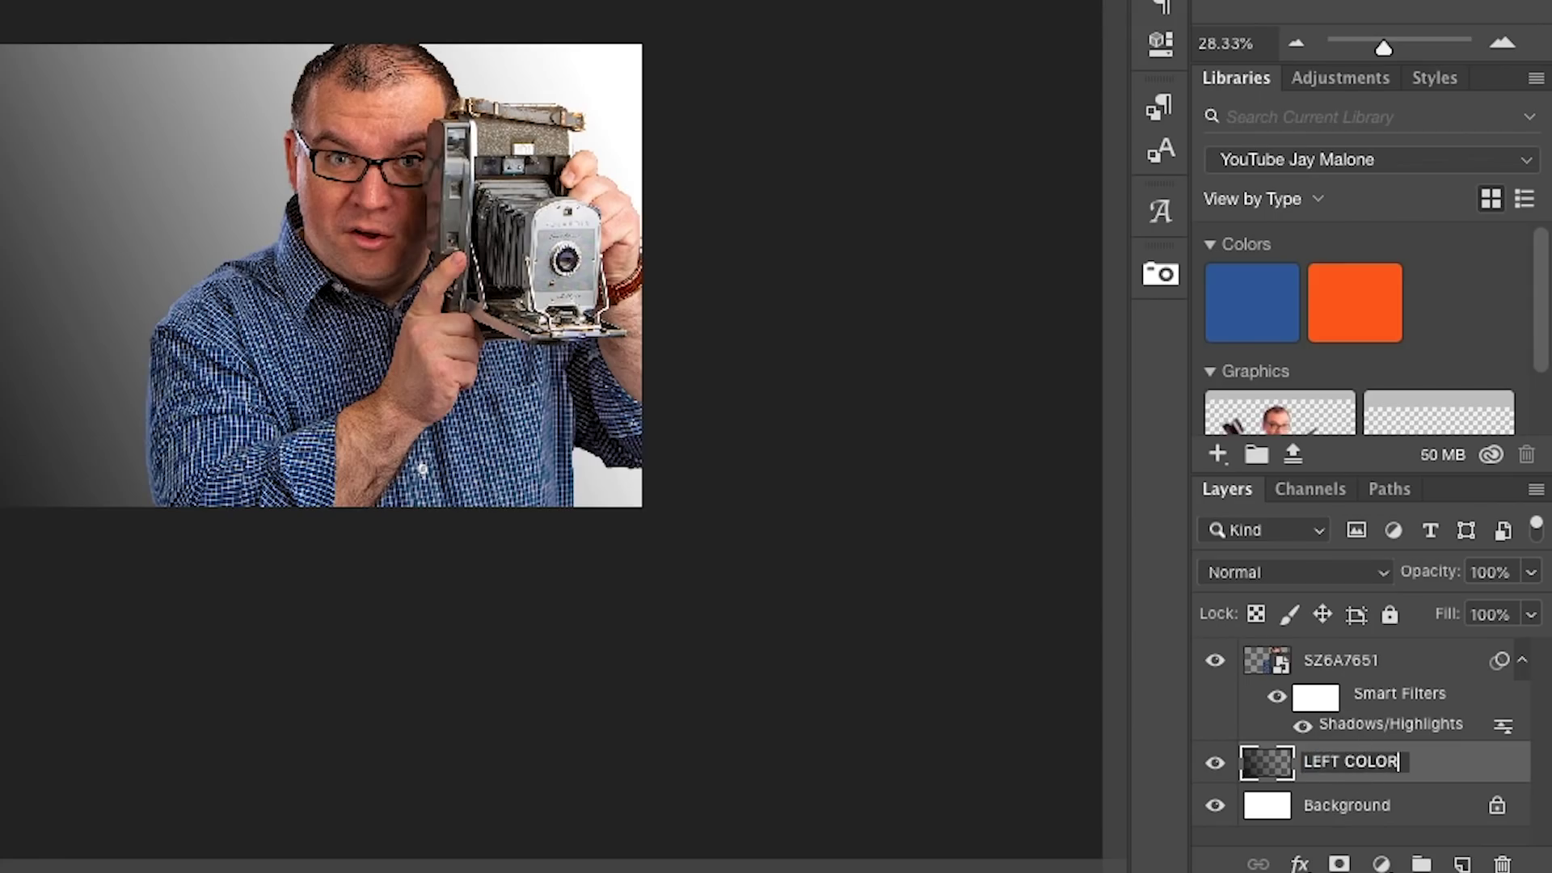
{"action": "key", "text": "Return"}
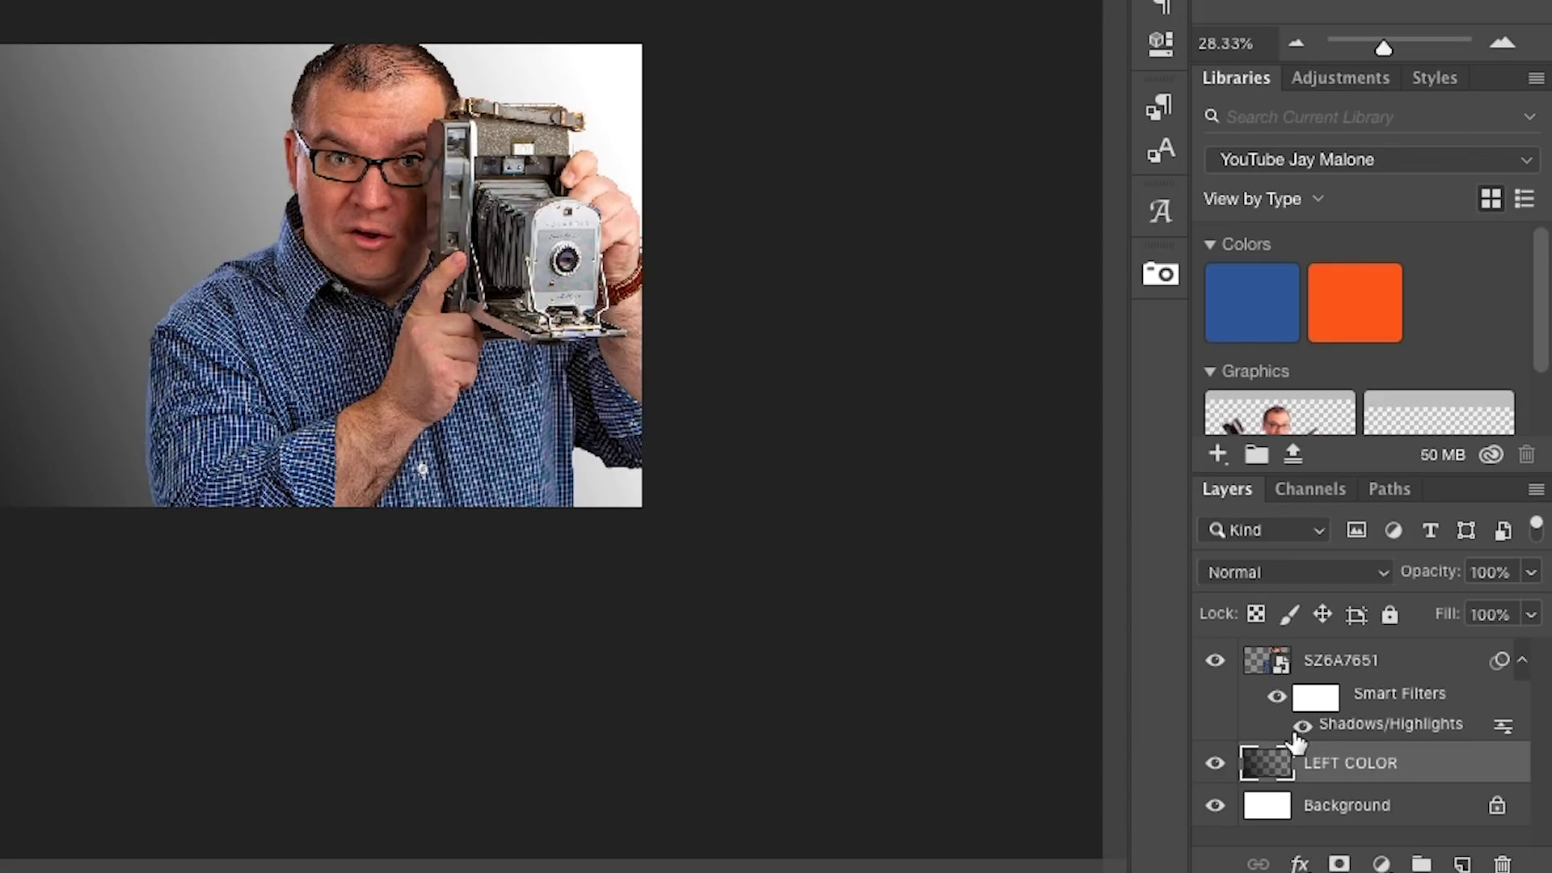
- Add another layer with a dark gradient from the upper right, named RIGHT COLOR
{"action": "left_click", "coordinate": [1461, 863]}
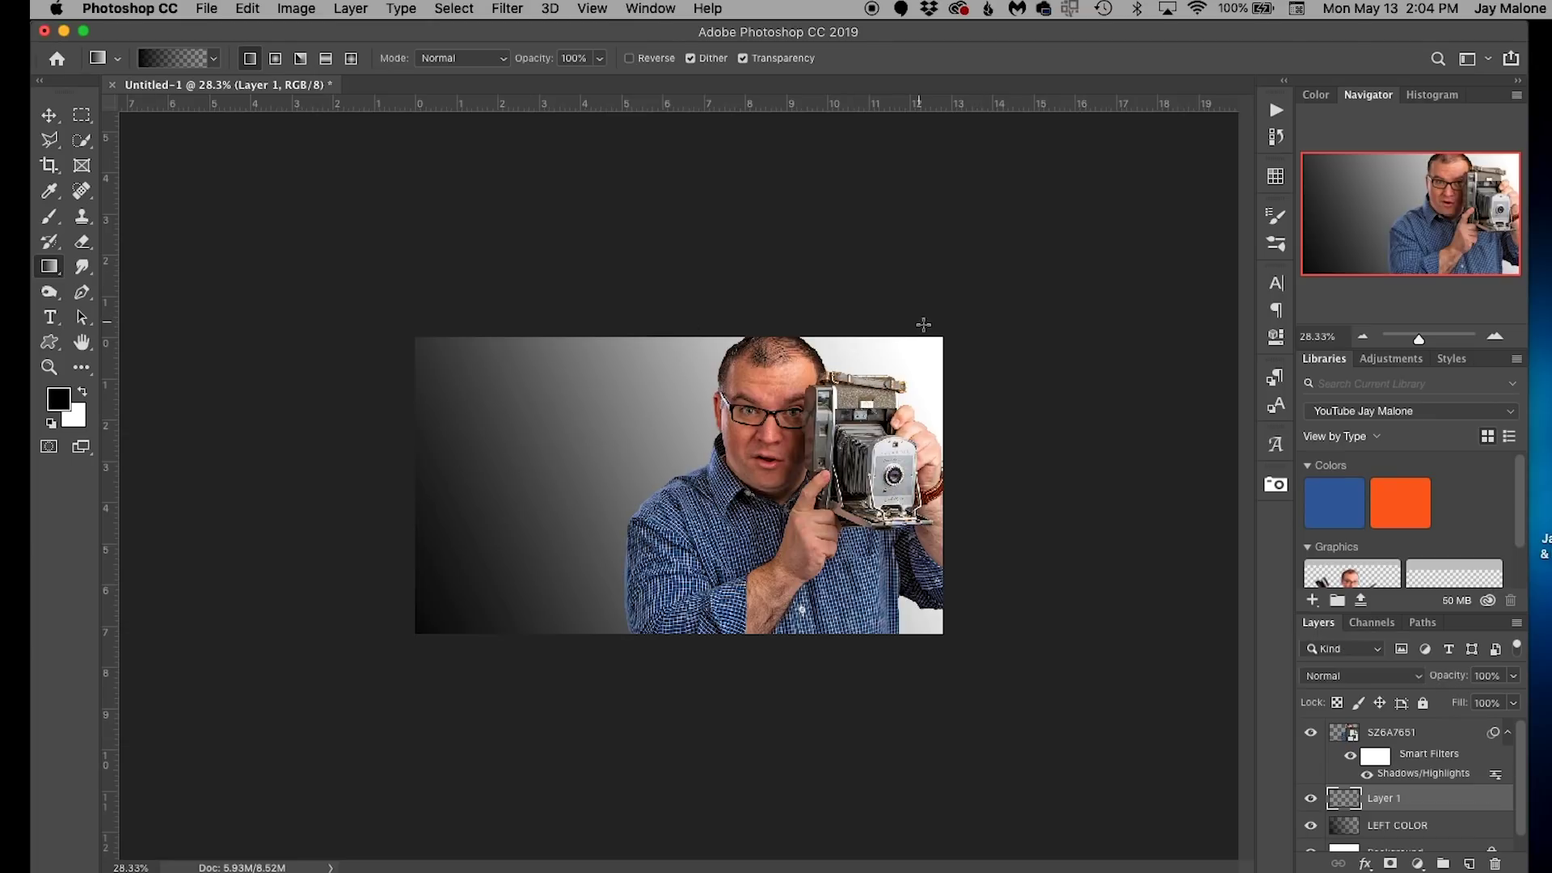
{"action": "left_click_drag", "start_coordinate": [987, 315], "coordinate": [480, 640]}
{"action": "double_click", "coordinate": [1387, 797]}
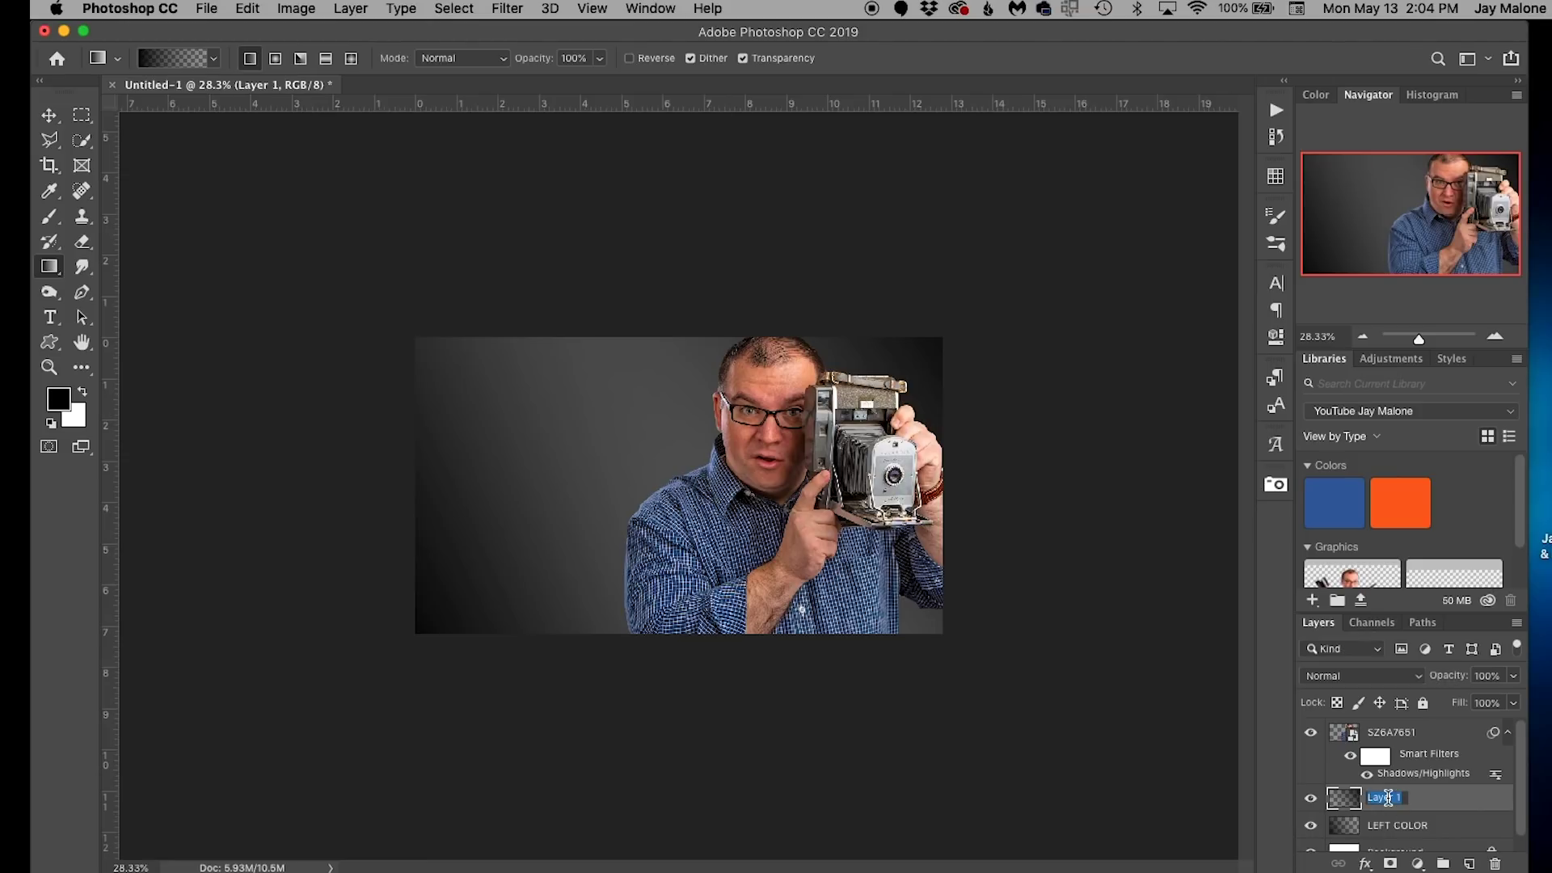
{"action": "type", "text": "RIGHT COLOR"}
{"action": "key", "text": "Return"}
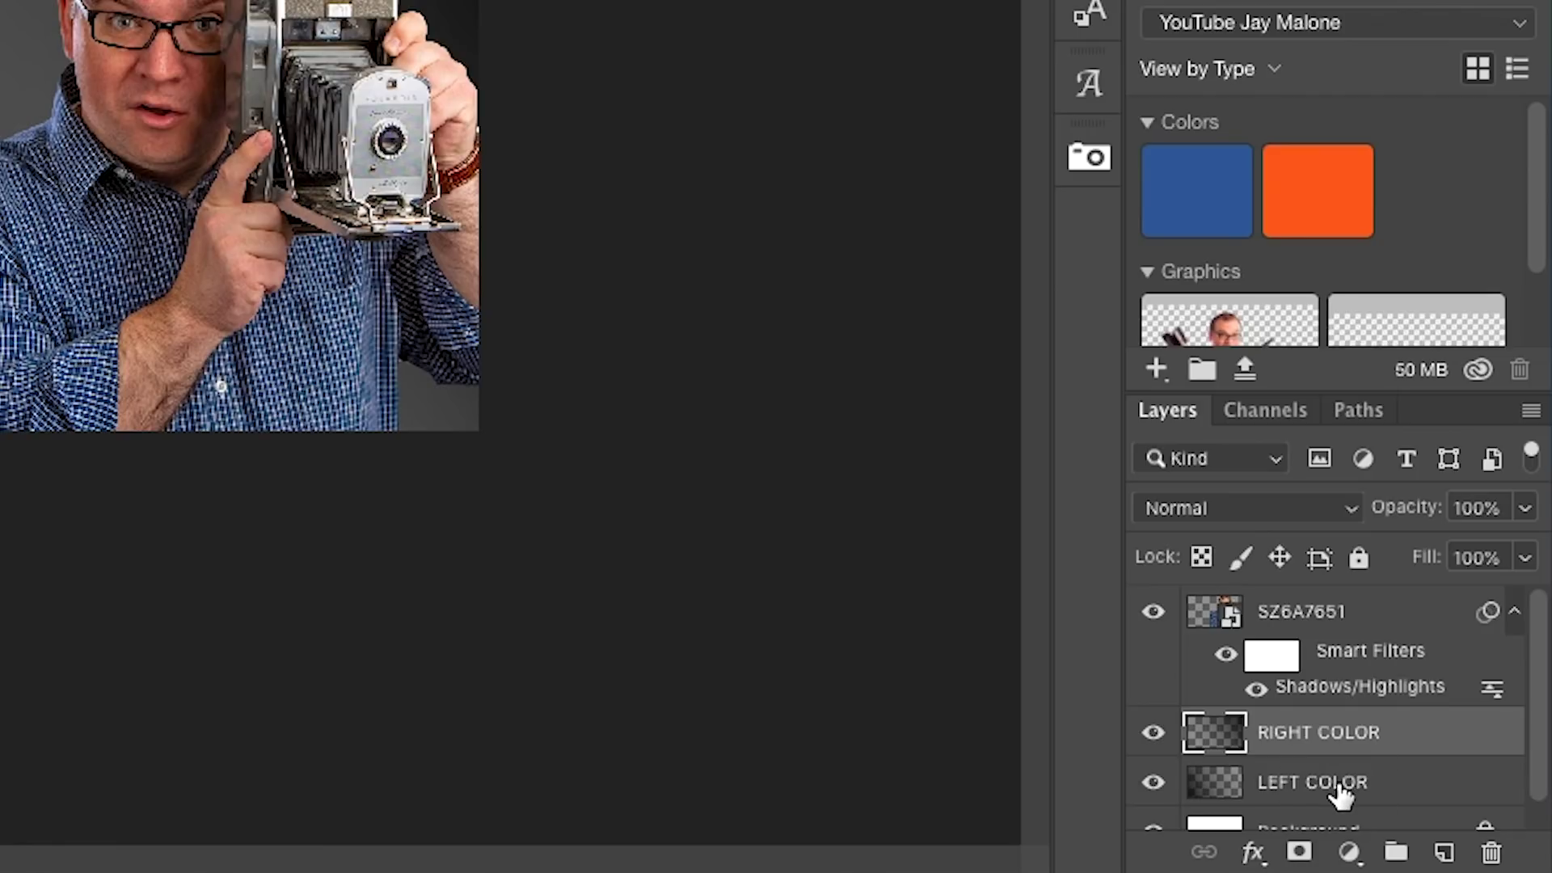
- Add a Solid Color fill layer in bright blue 09b7ff above the LEFT COLOR layer
{"action": "left_click", "coordinate": [1339, 790]}
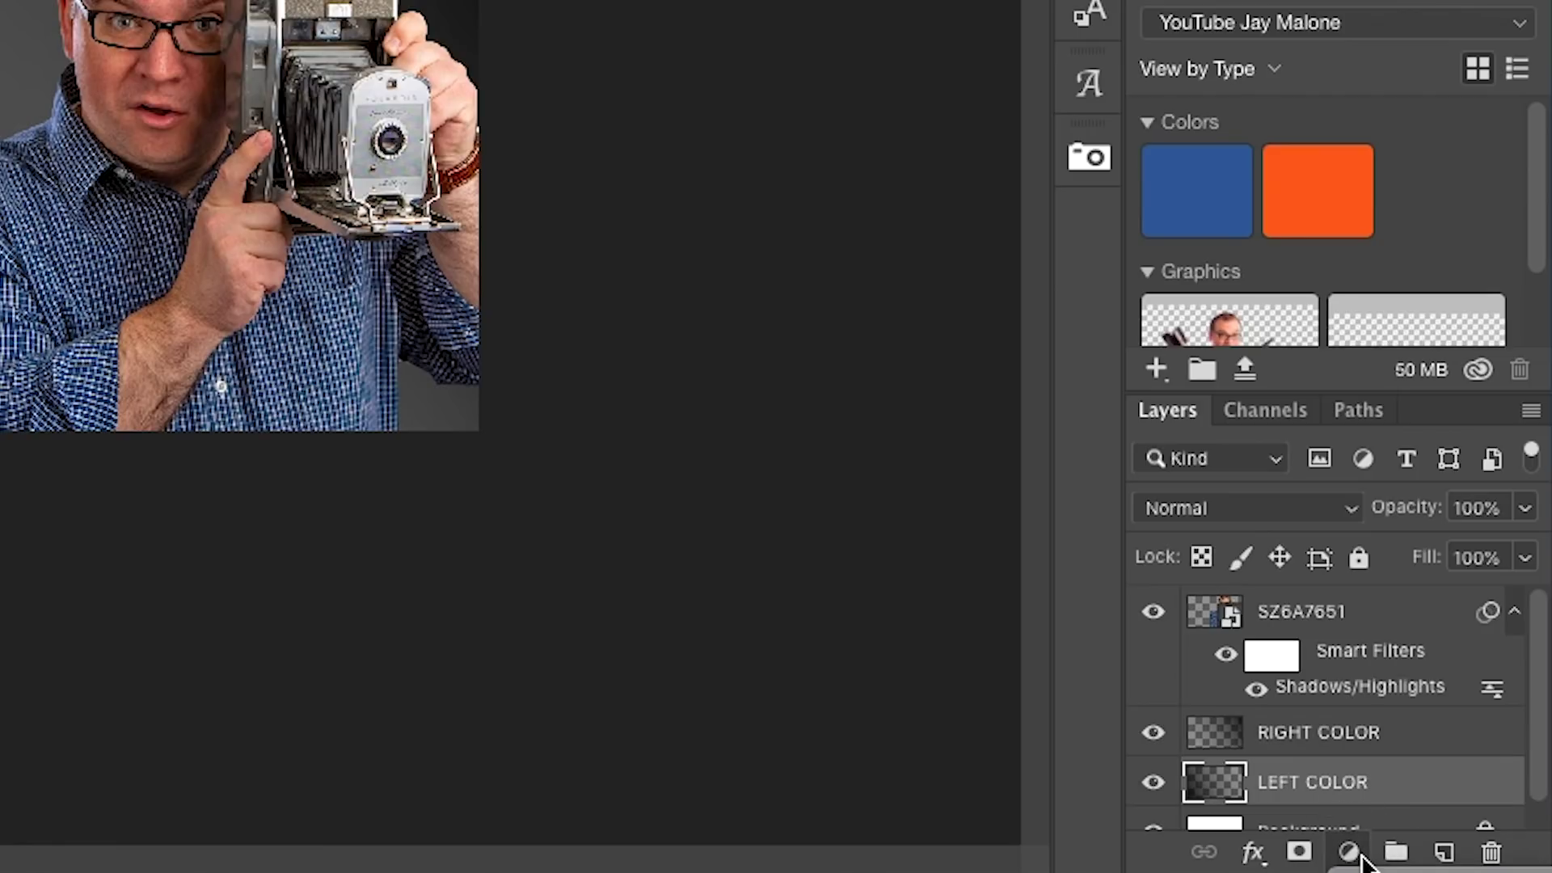
{"action": "left_click", "coordinate": [1348, 851]}
{"action": "scroll", "coordinate": [1395, 751], "scroll_direction": "down", "scroll_amount": 3}
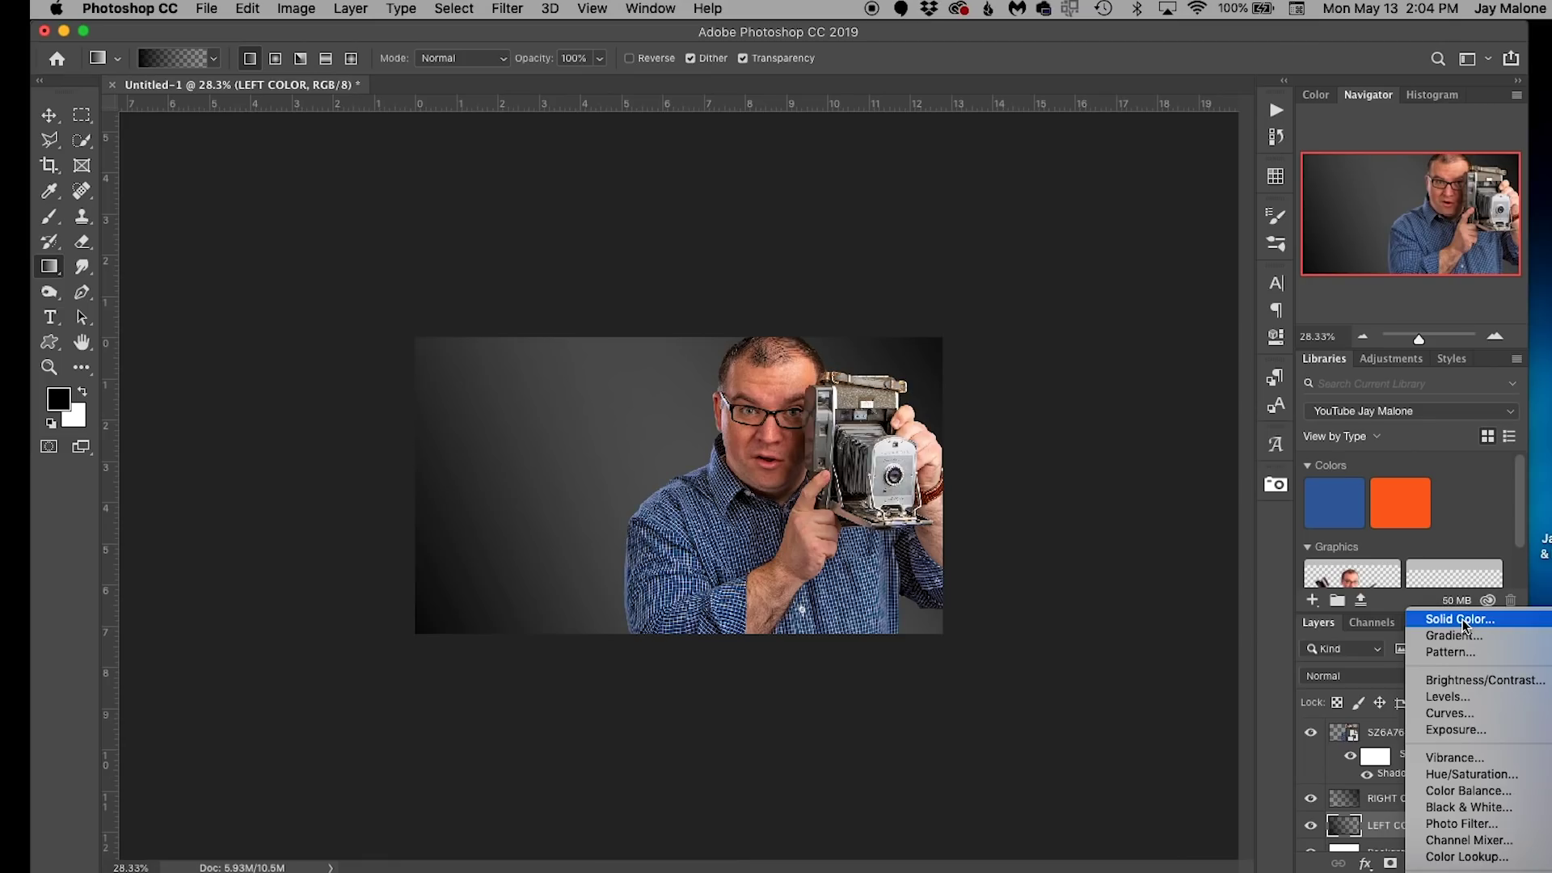
{"action": "left_click", "coordinate": [1431, 404]}
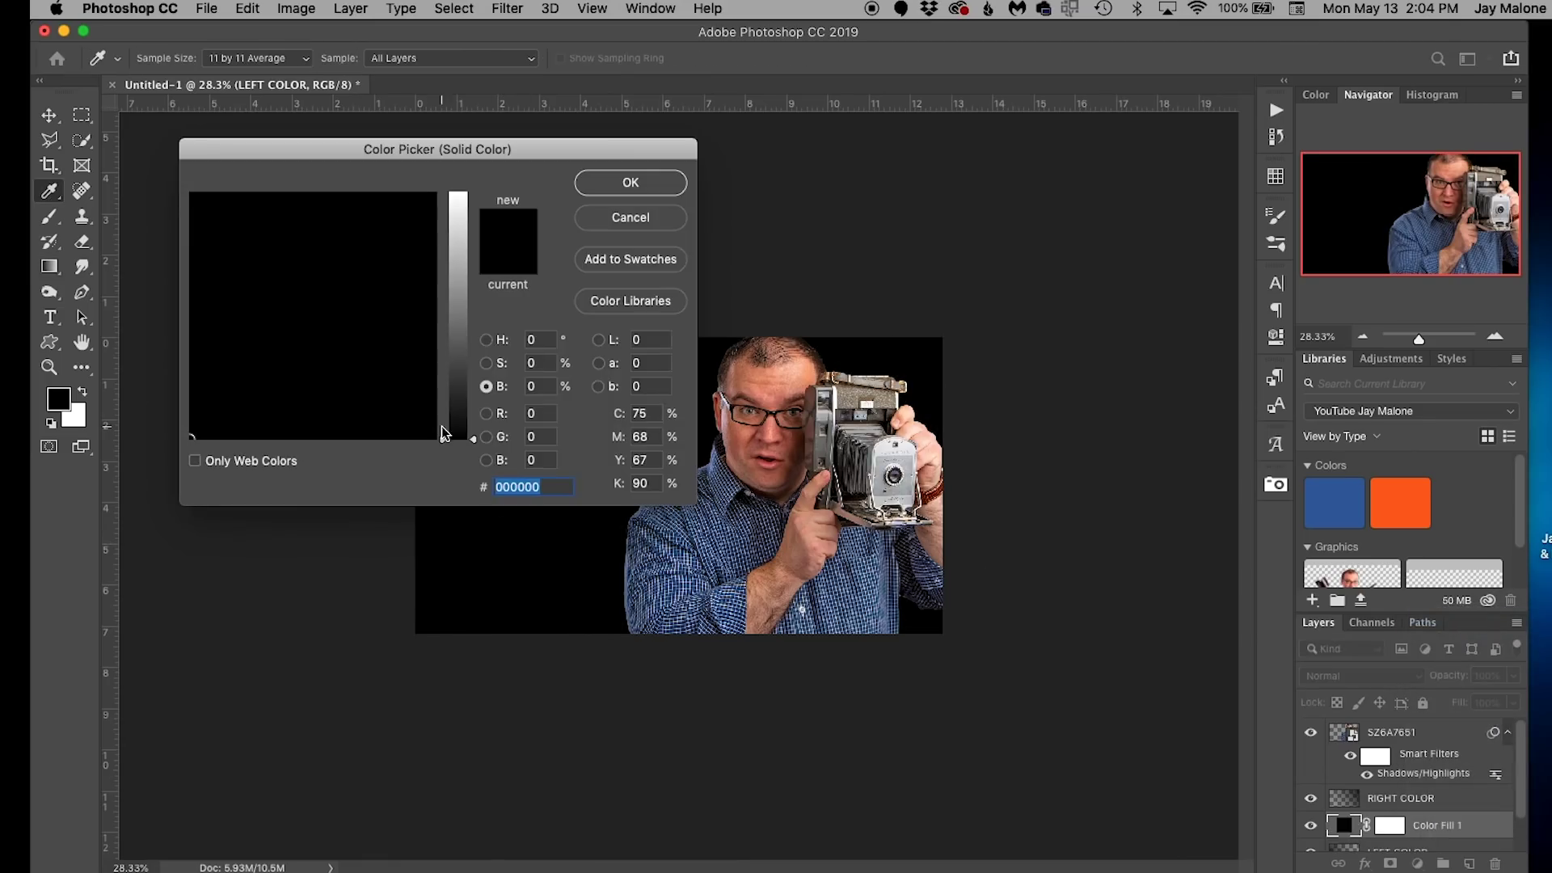
{"action": "left_click_drag", "start_coordinate": [457, 434], "coordinate": [457, 186]}
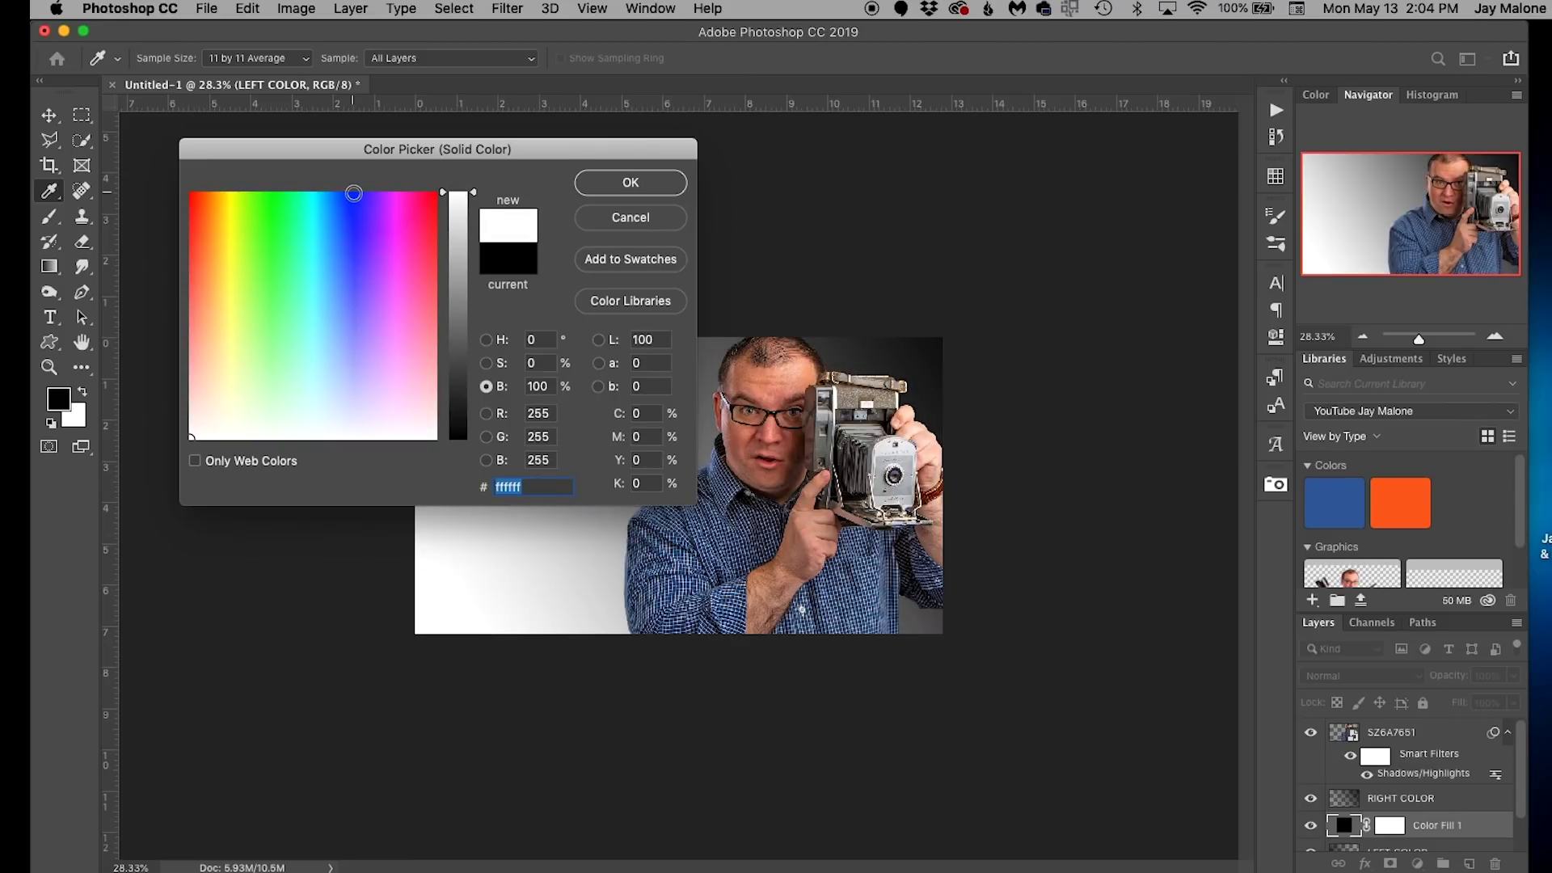
{"action": "mouse_move", "coordinate": [322, 258]}
{"action": "left_mouse_down"}
{"action": "mouse_move", "coordinate": [291, 208]}
{"action": "mouse_move", "coordinate": [255, 201]}
{"action": "mouse_move", "coordinate": [325, 200]}
{"action": "left_mouse_up"}
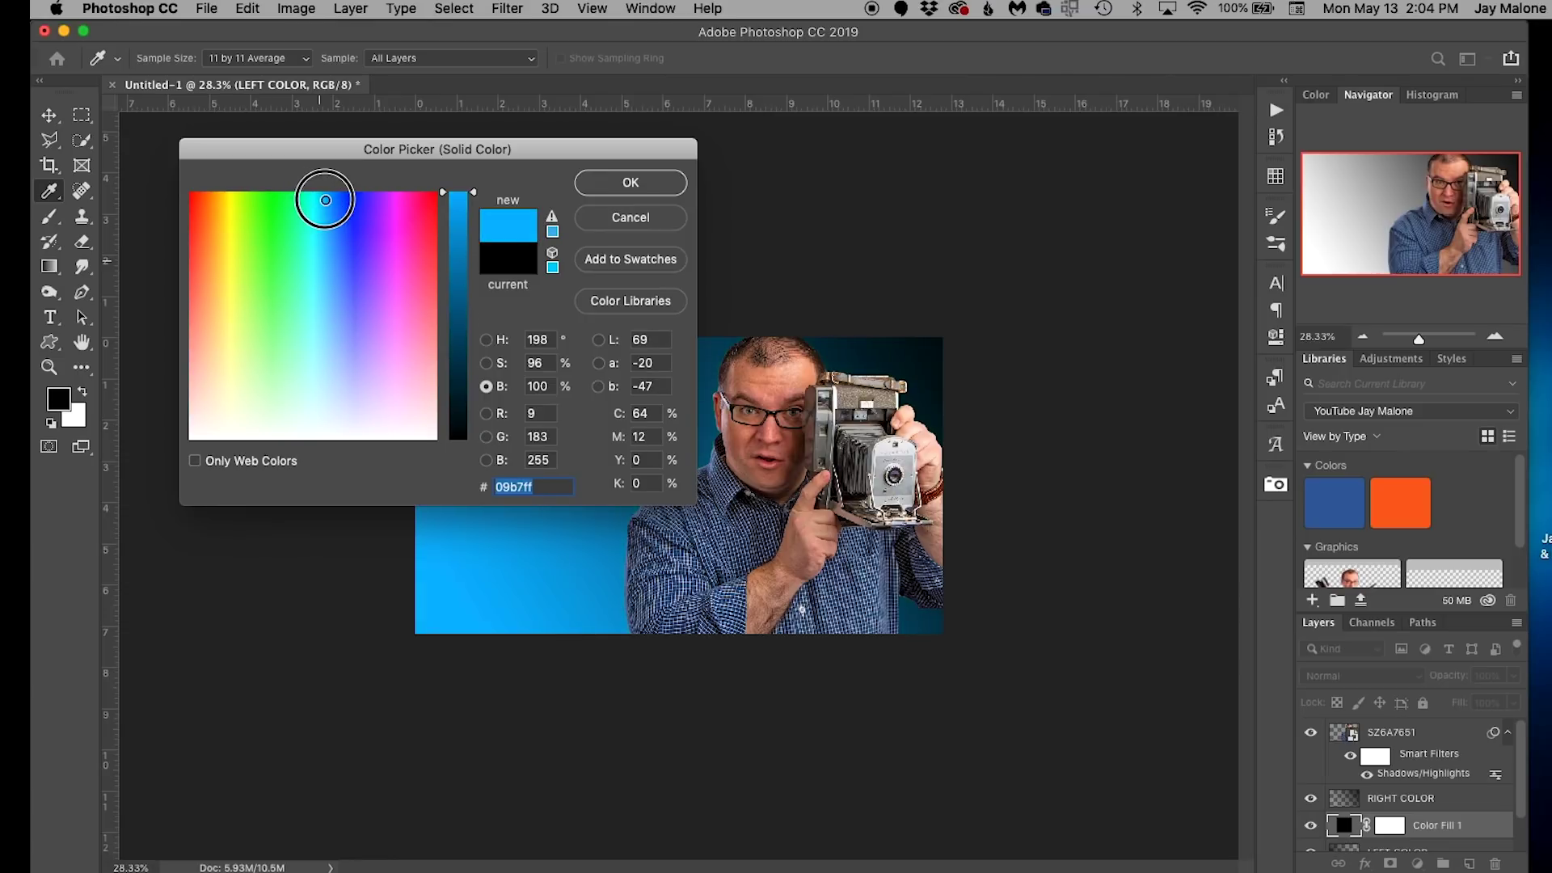
{"action": "left_click", "coordinate": [639, 184]}
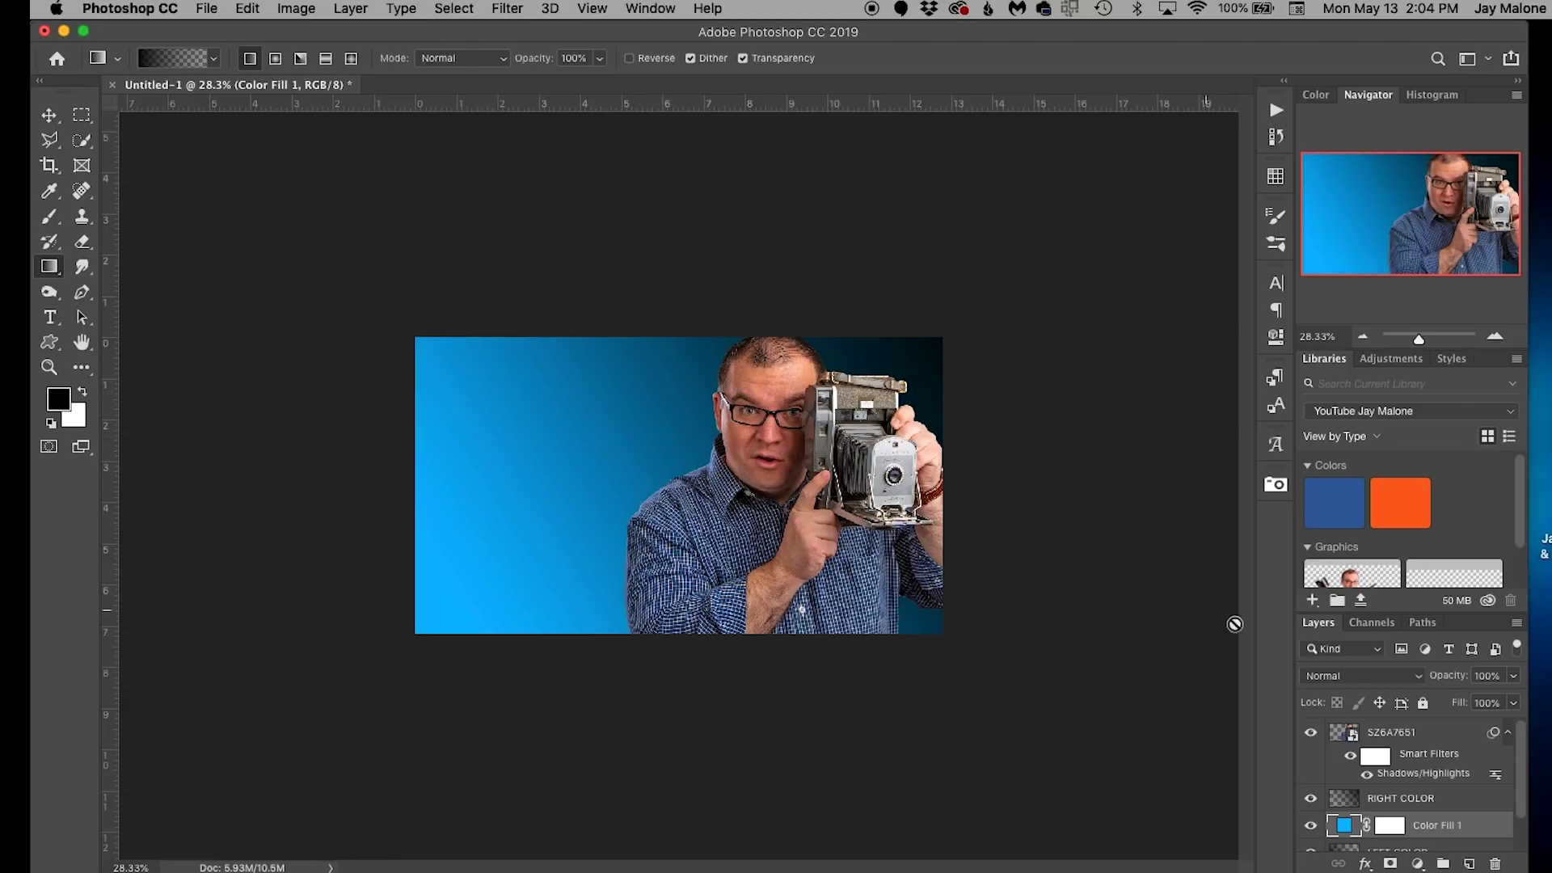
{"action": "scroll", "coordinate": [1376, 766], "scroll_direction": "down", "scroll_amount": 2}
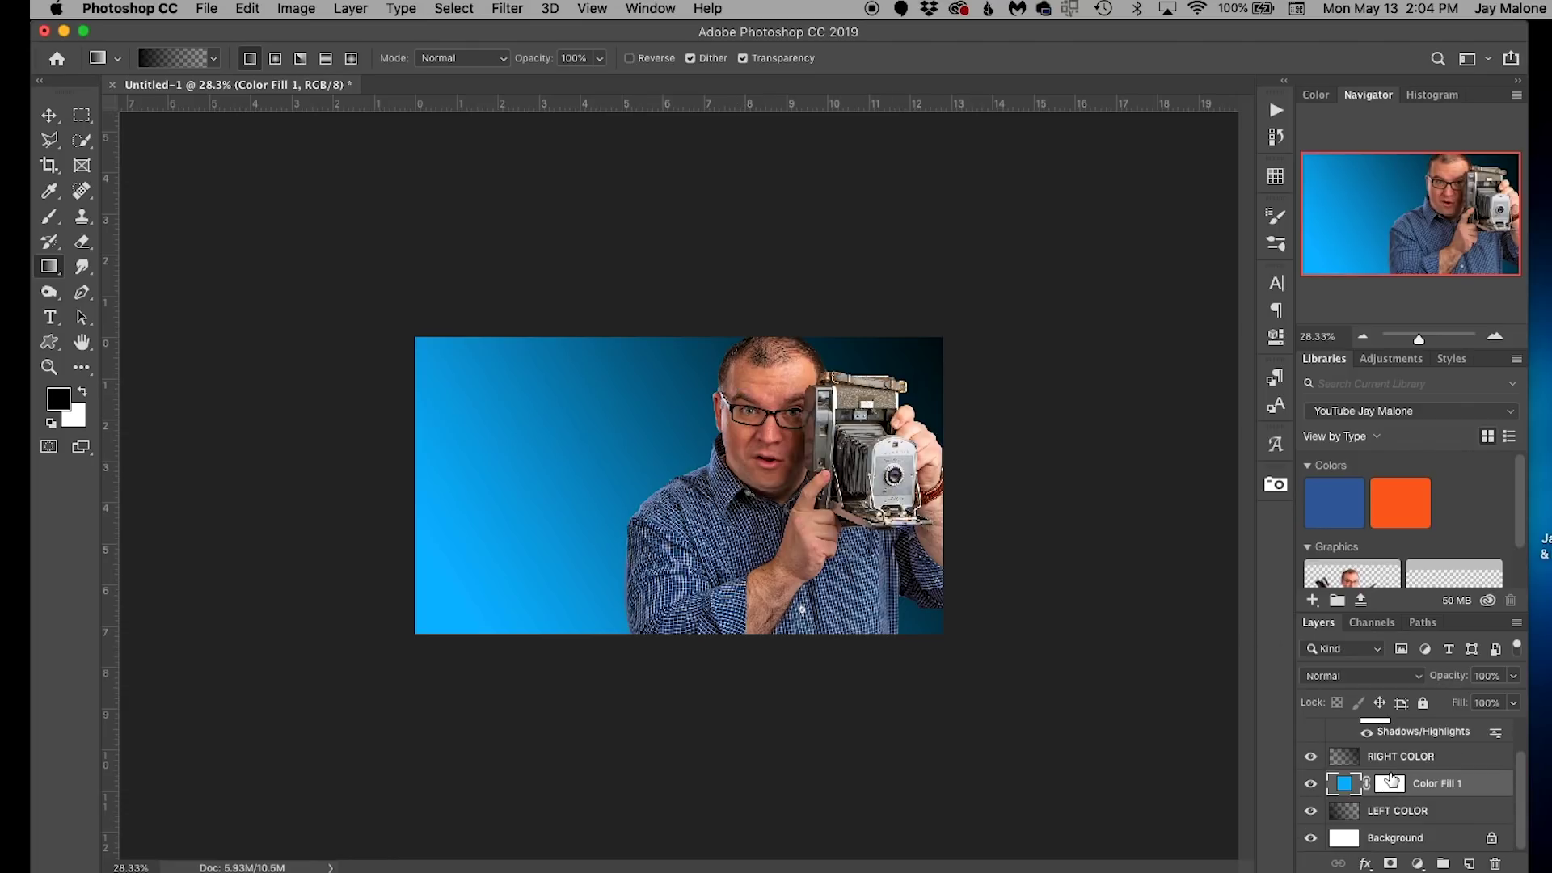
{"action": "left_click", "coordinate": [1404, 760]}
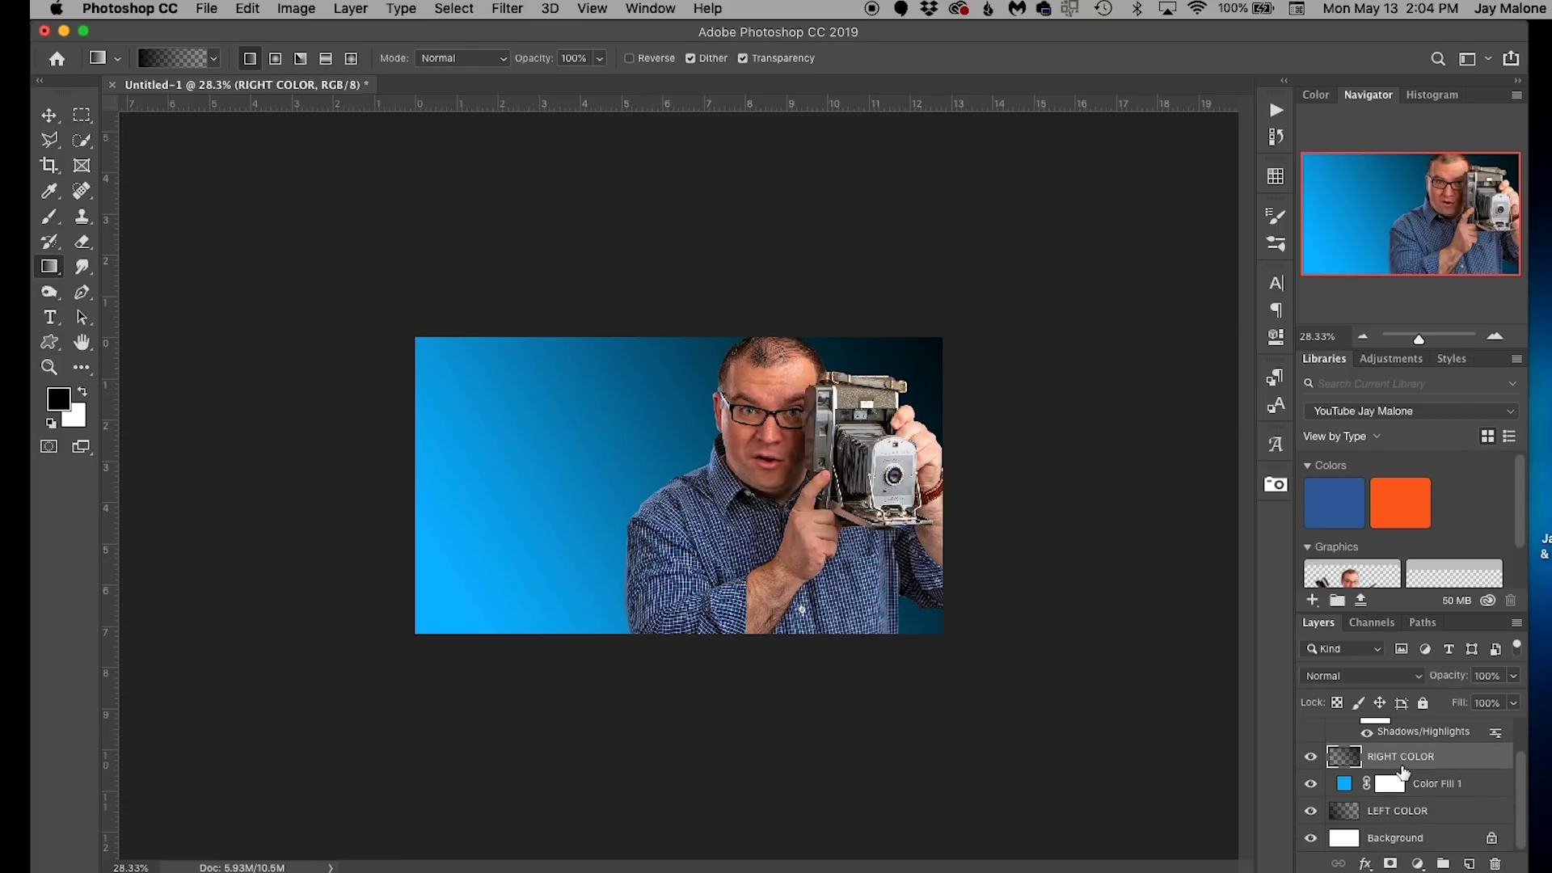
- Add a Color Fill 2 layer in pink ff2e64 above the RIGHT COLOR layer
{"action": "left_click", "coordinate": [1418, 863]}
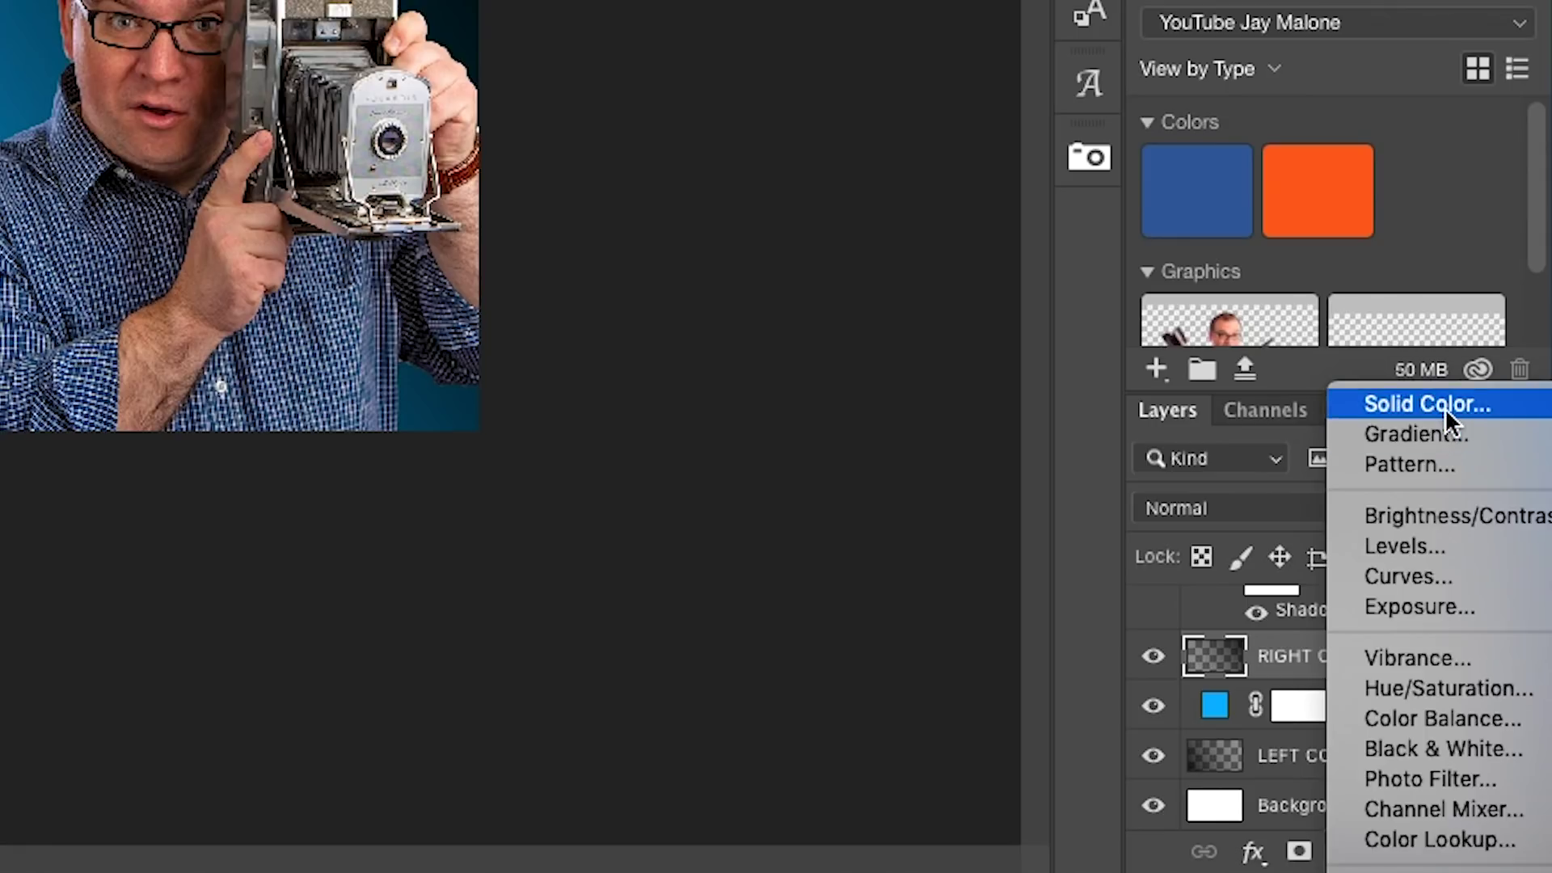
{"action": "left_click", "coordinate": [1443, 407]}
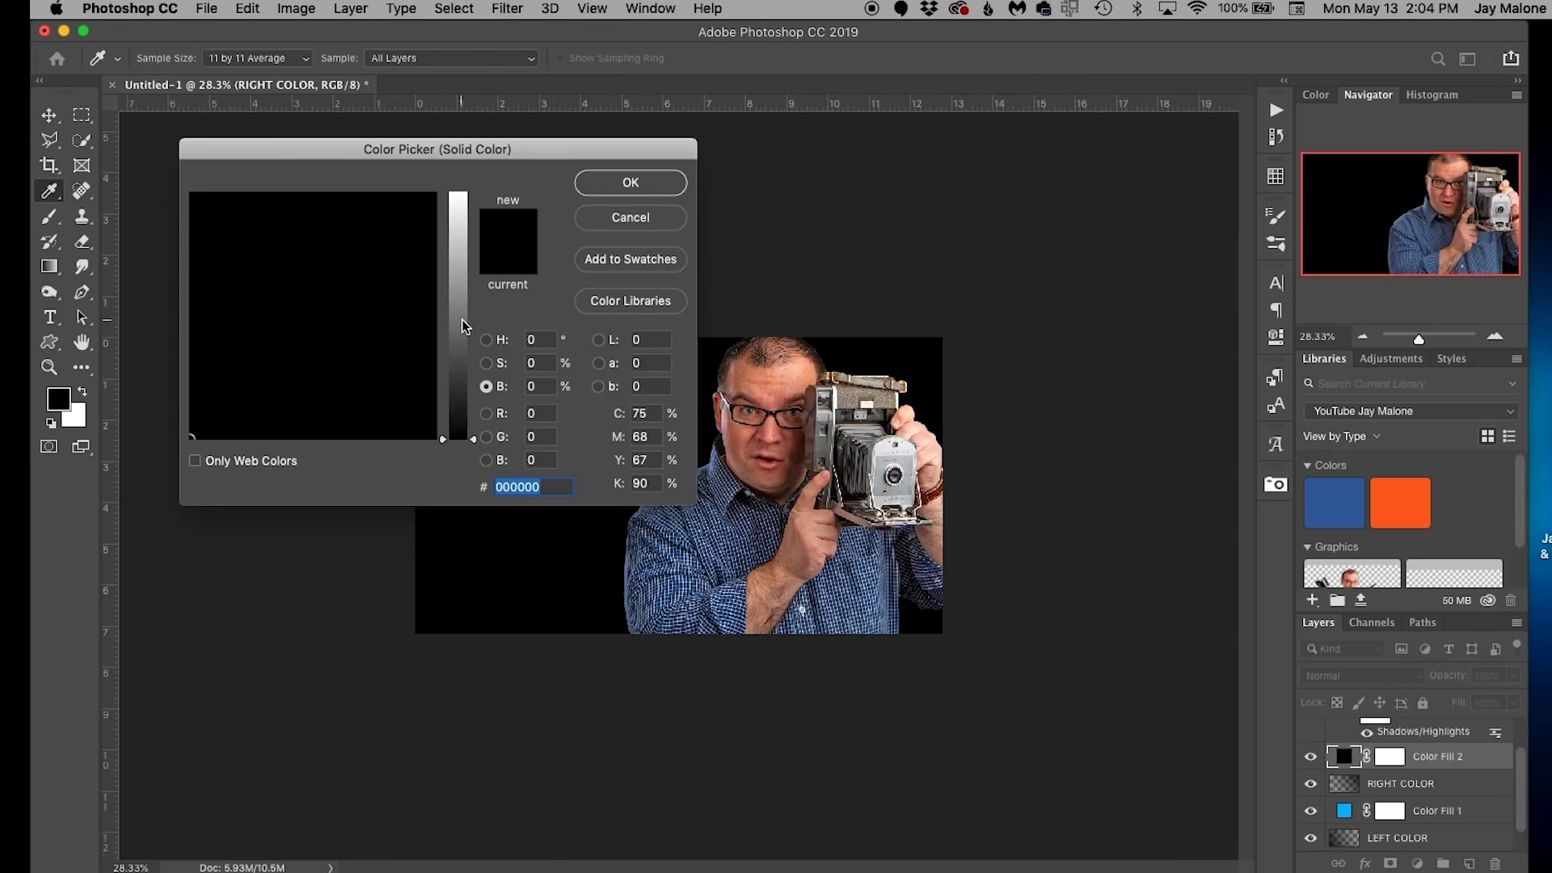
{"action": "left_click_drag", "start_coordinate": [462, 324], "coordinate": [450, 149]}
{"action": "left_click_drag", "start_coordinate": [378, 200], "coordinate": [426, 236]}
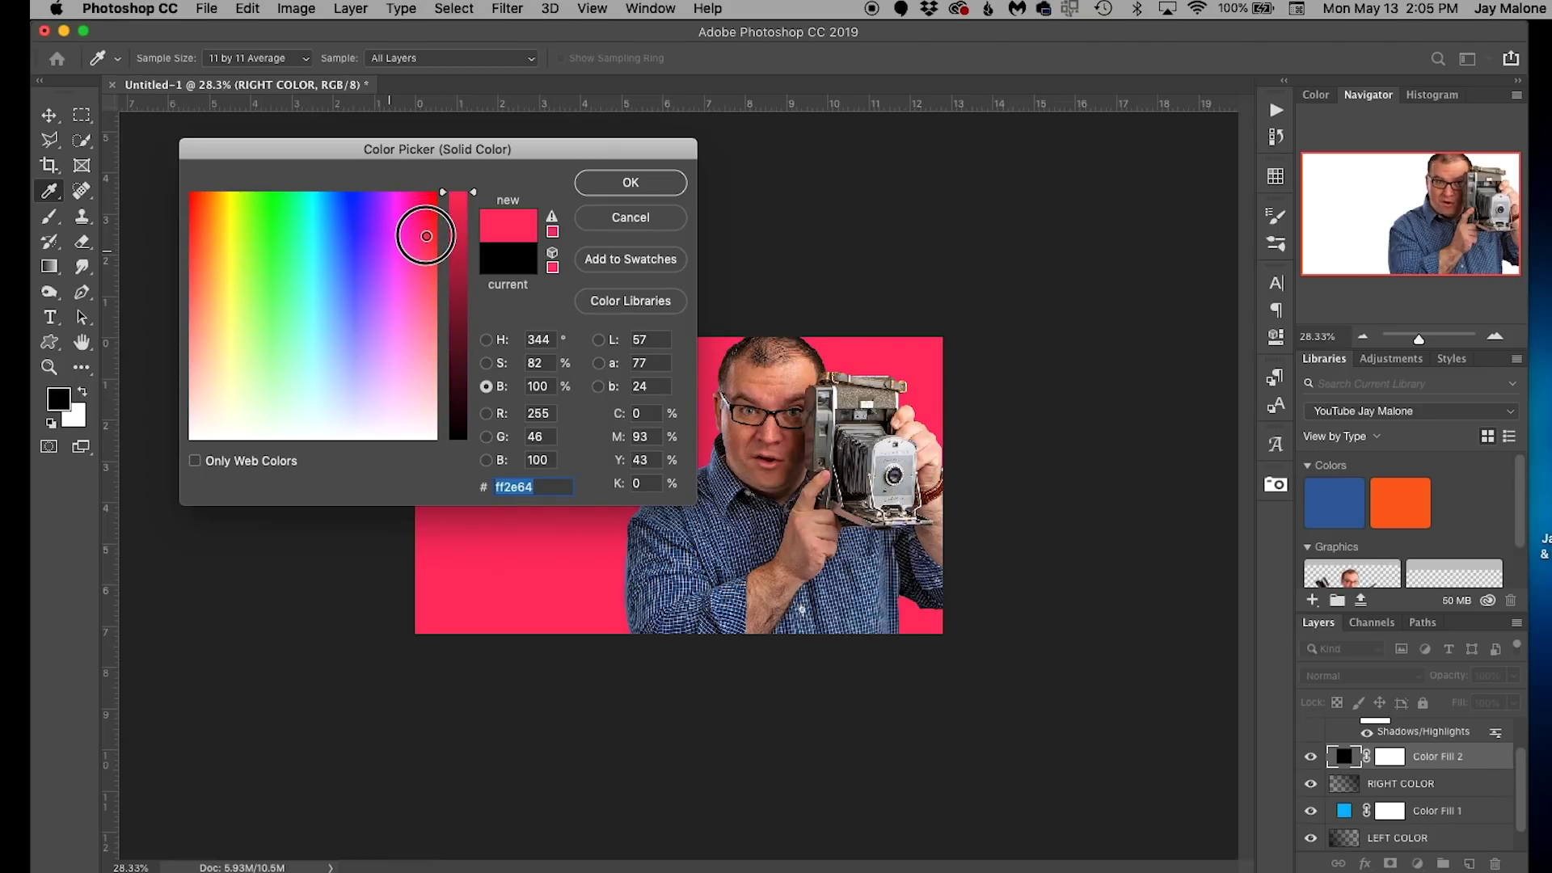
{"action": "left_click", "coordinate": [664, 181]}
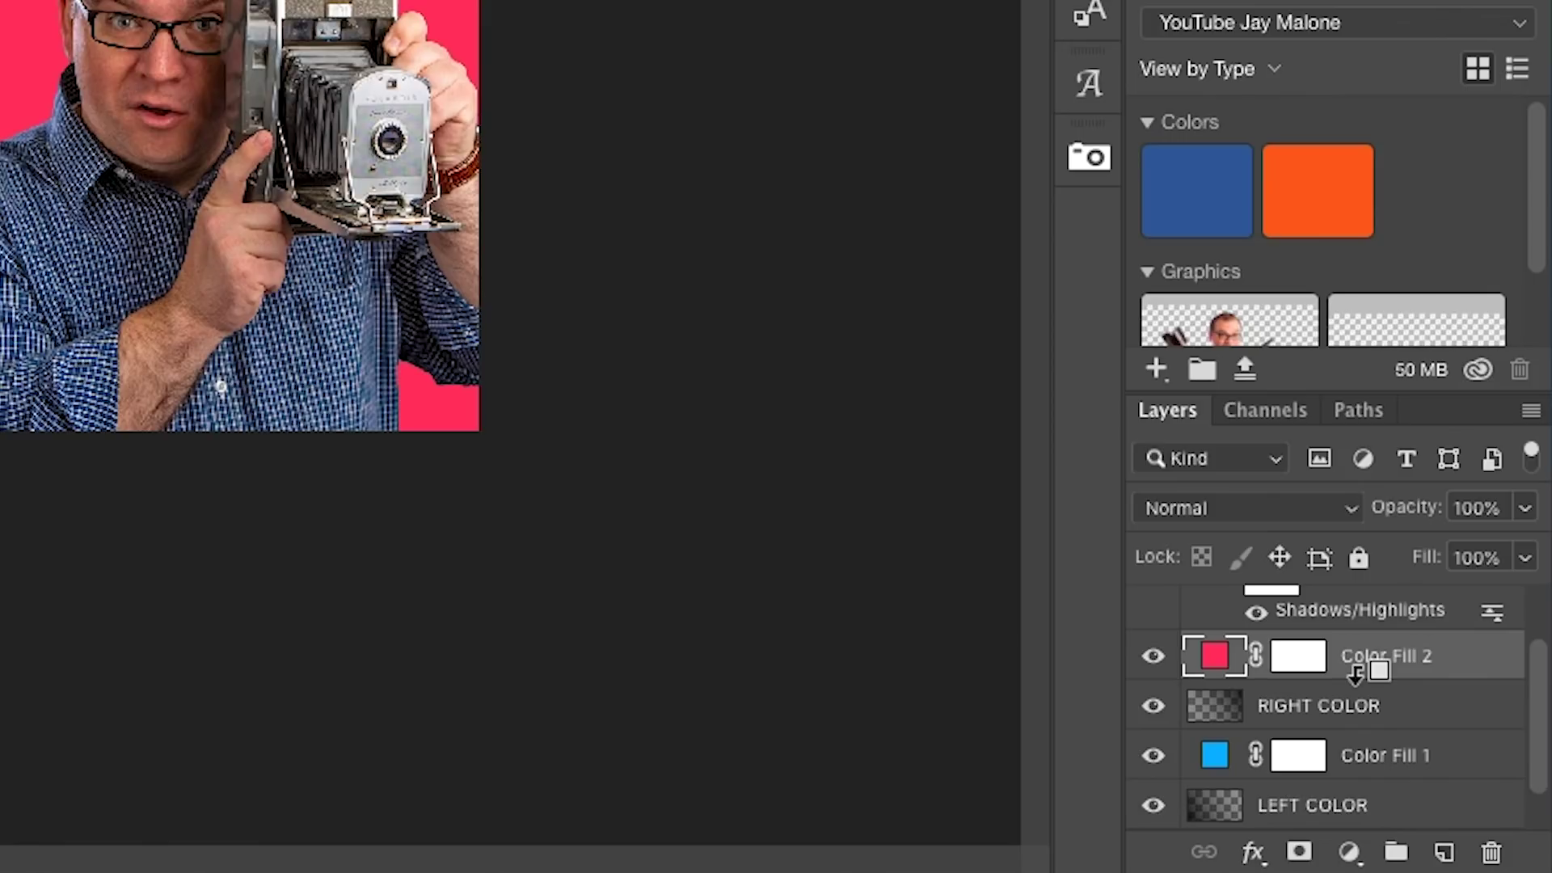
- Clip Color Fill 2 to RIGHT COLOR and Color Fill 1 to LEFT COLOR
{"action": "left_click", "coordinate": [1358, 671], "text": "alt"}
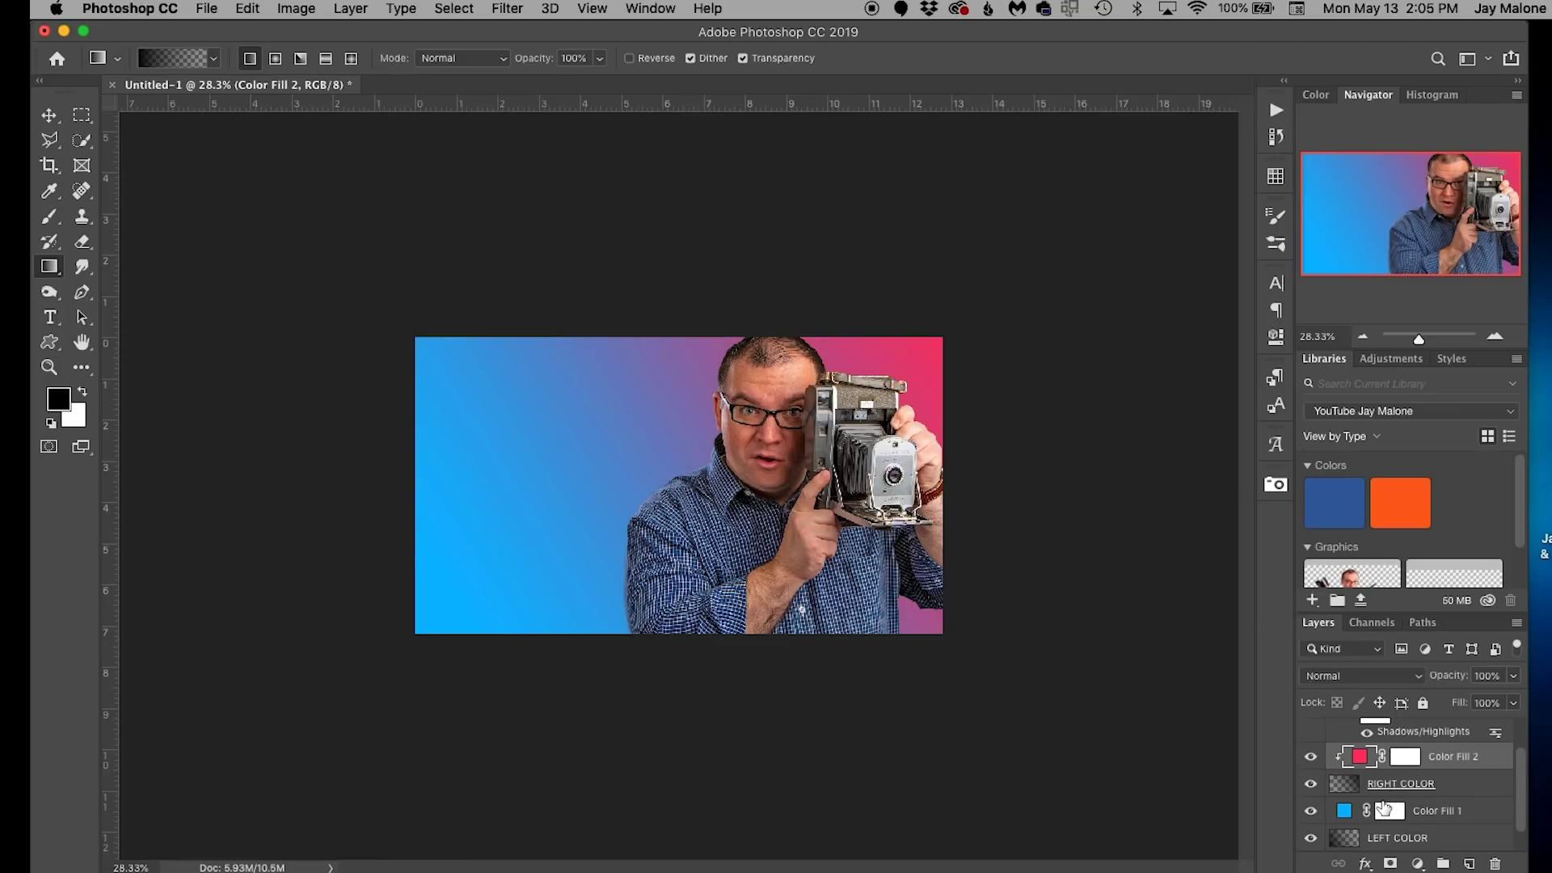
{"action": "left_click", "coordinate": [1423, 813]}
{"action": "left_click_drag", "start_coordinate": [1428, 822], "coordinate": [1392, 822]}
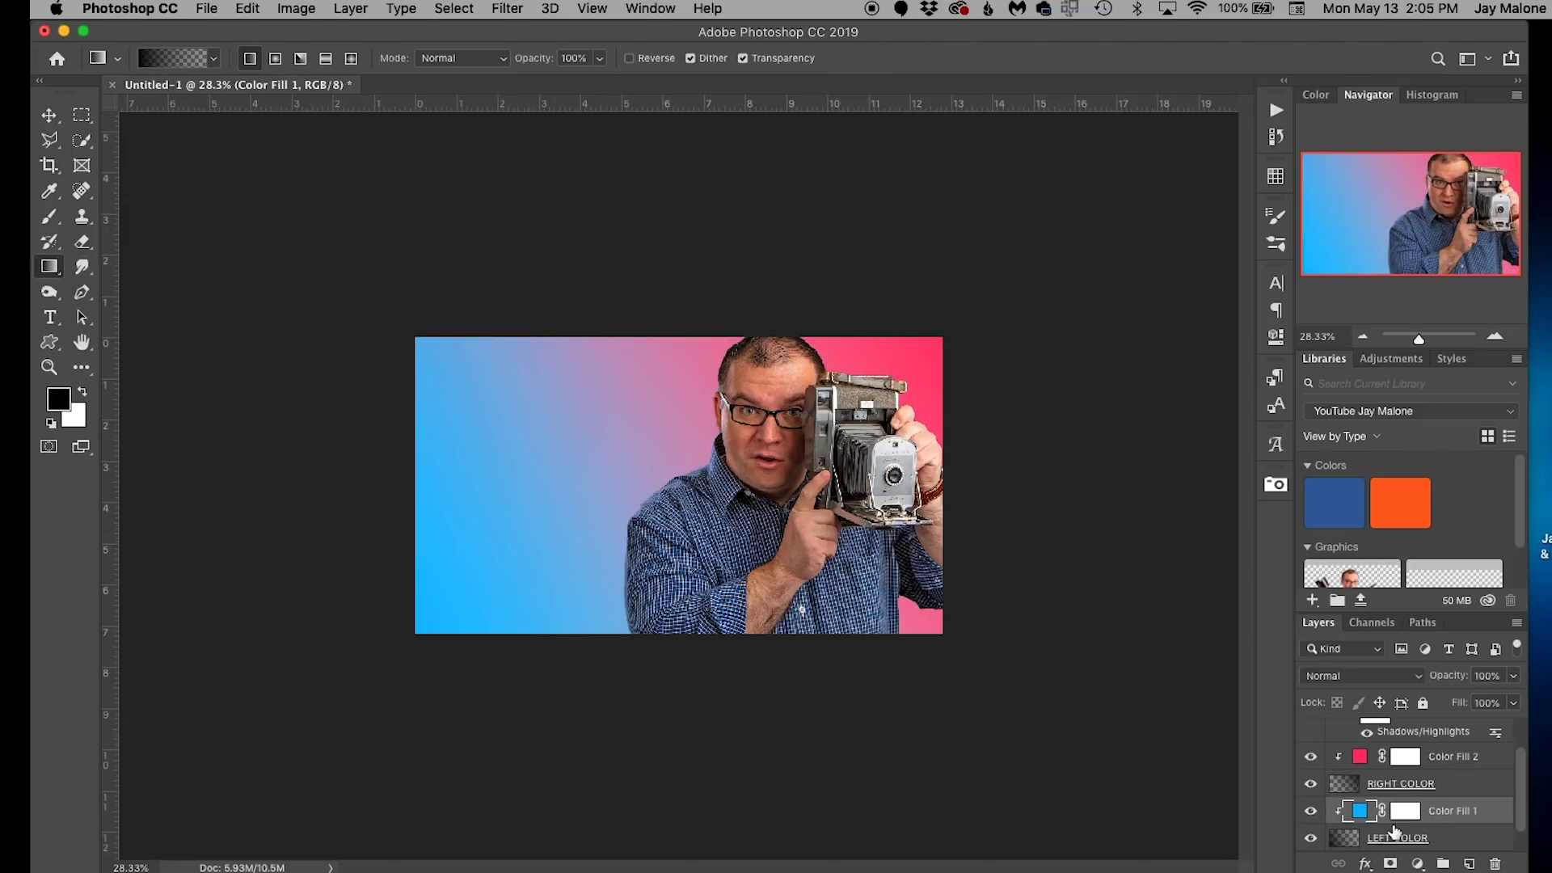
- Recolor Color Fill 2 from pink to bright yellow fff118
{"action": "double_click", "coordinate": [1360, 758]}
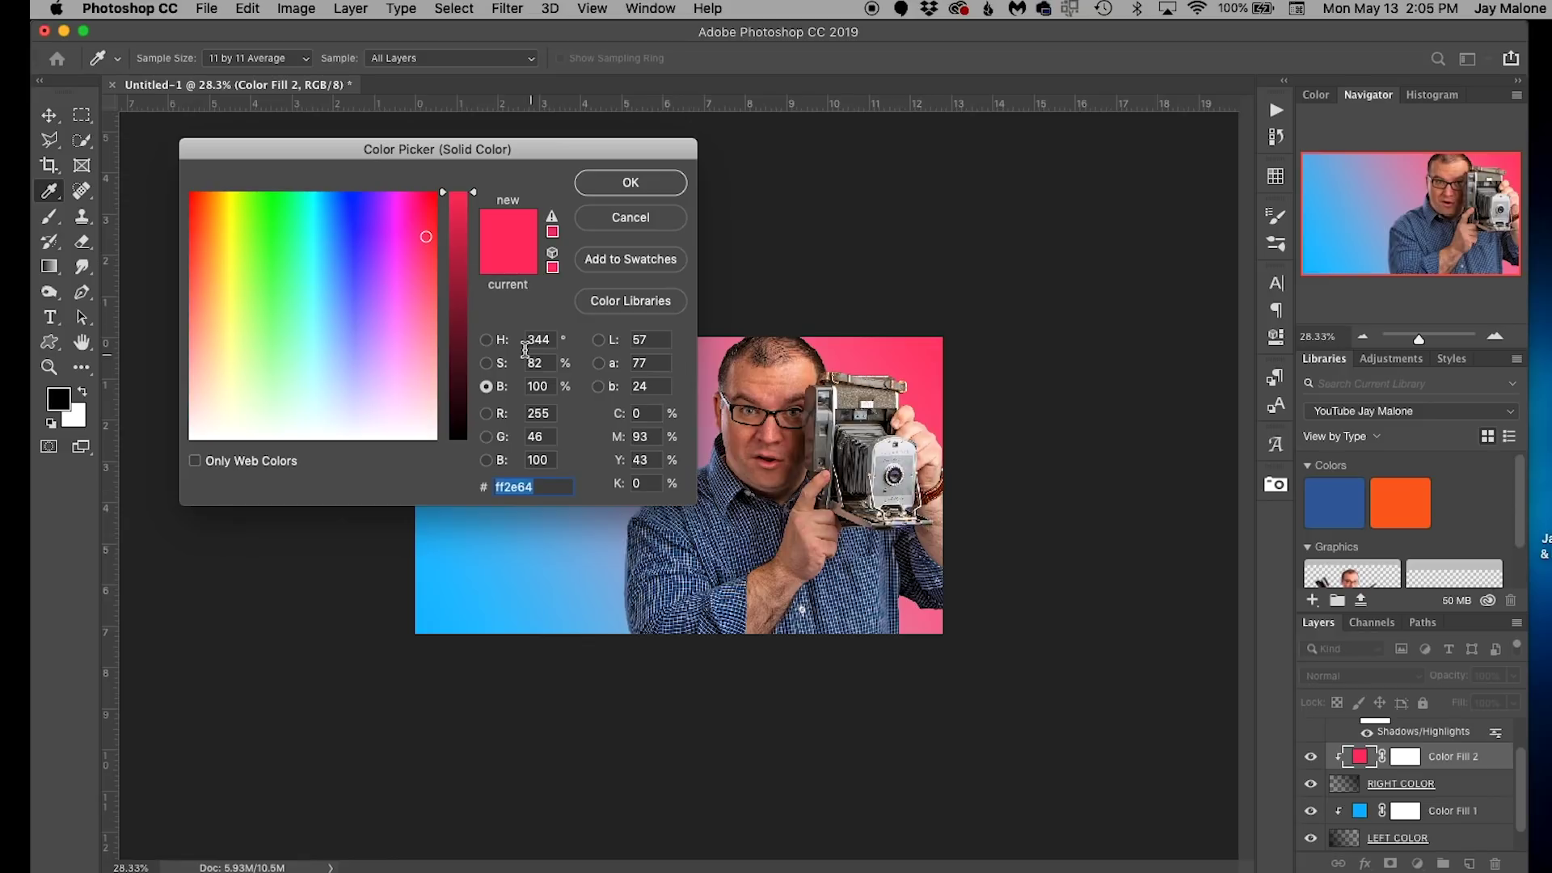
{"action": "mouse_move", "coordinate": [330, 272]}
{"action": "left_mouse_down"}
{"action": "mouse_move", "coordinate": [254, 272]}
{"action": "mouse_move", "coordinate": [228, 215]}
{"action": "left_mouse_up"}
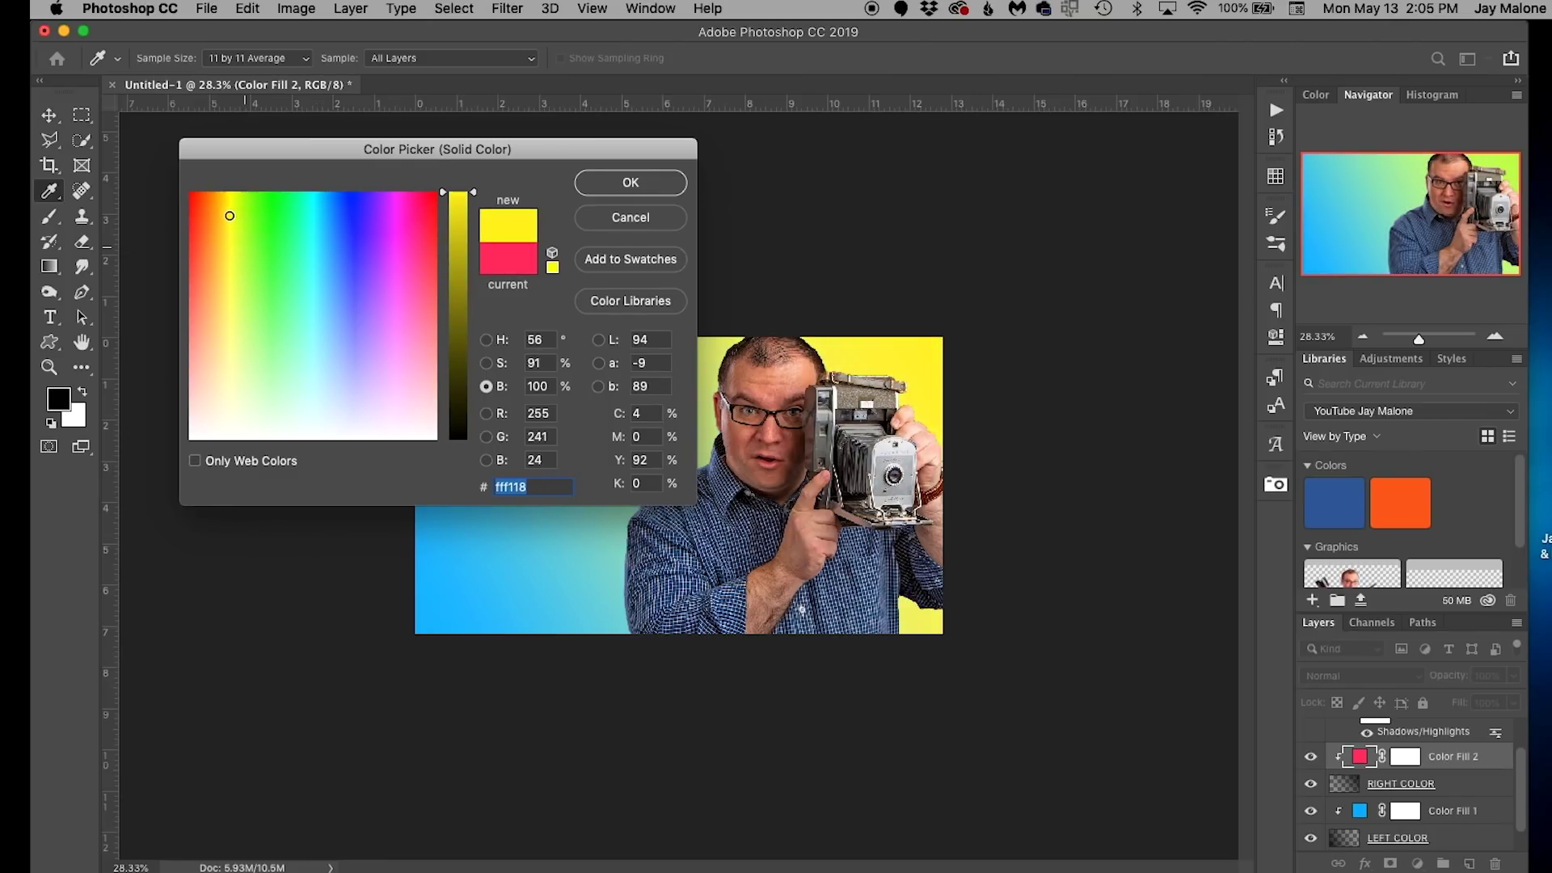
{"action": "left_click", "coordinate": [599, 191]}
{"action": "key", "text": "g"}
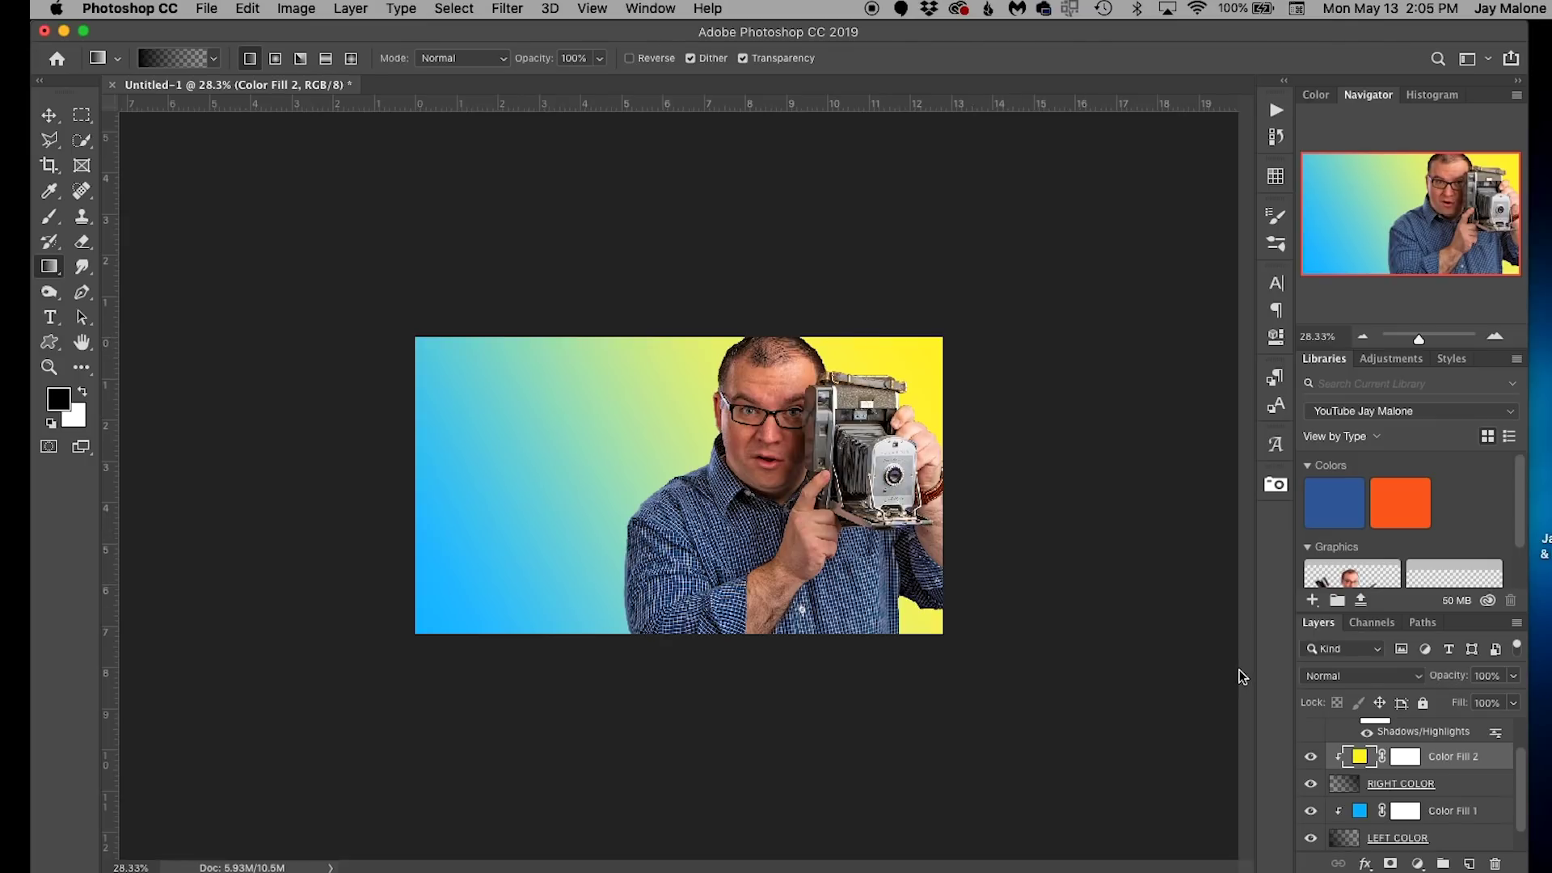
- Search Pixabay for 'texture' and download the cracked plaster image as a new layer
{"action": "left_click", "coordinate": [1275, 487]}
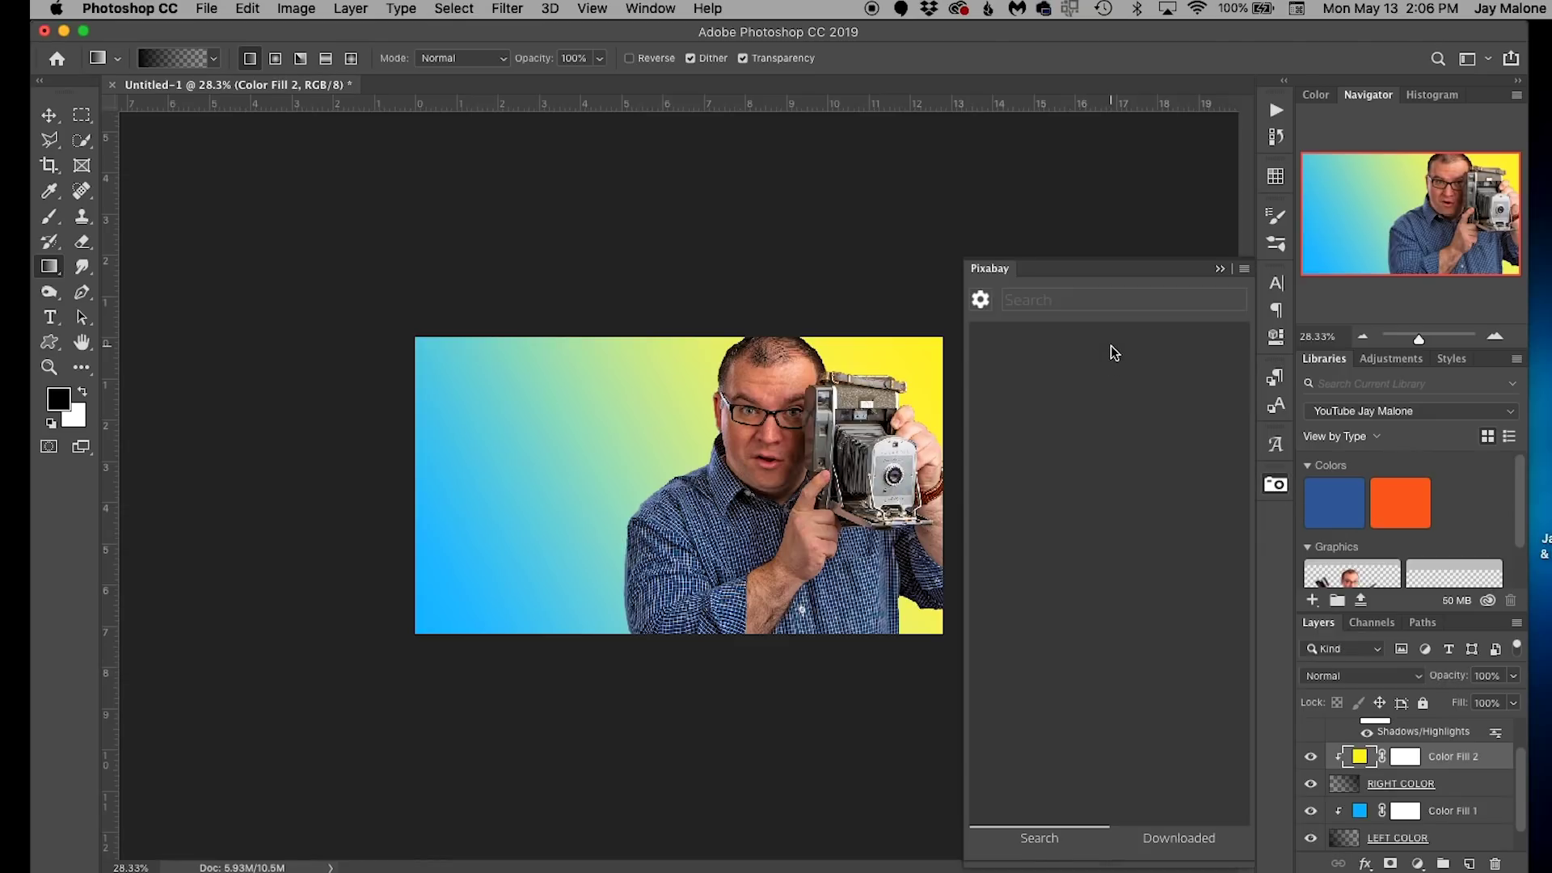
{"action": "left_click", "coordinate": [1076, 301]}
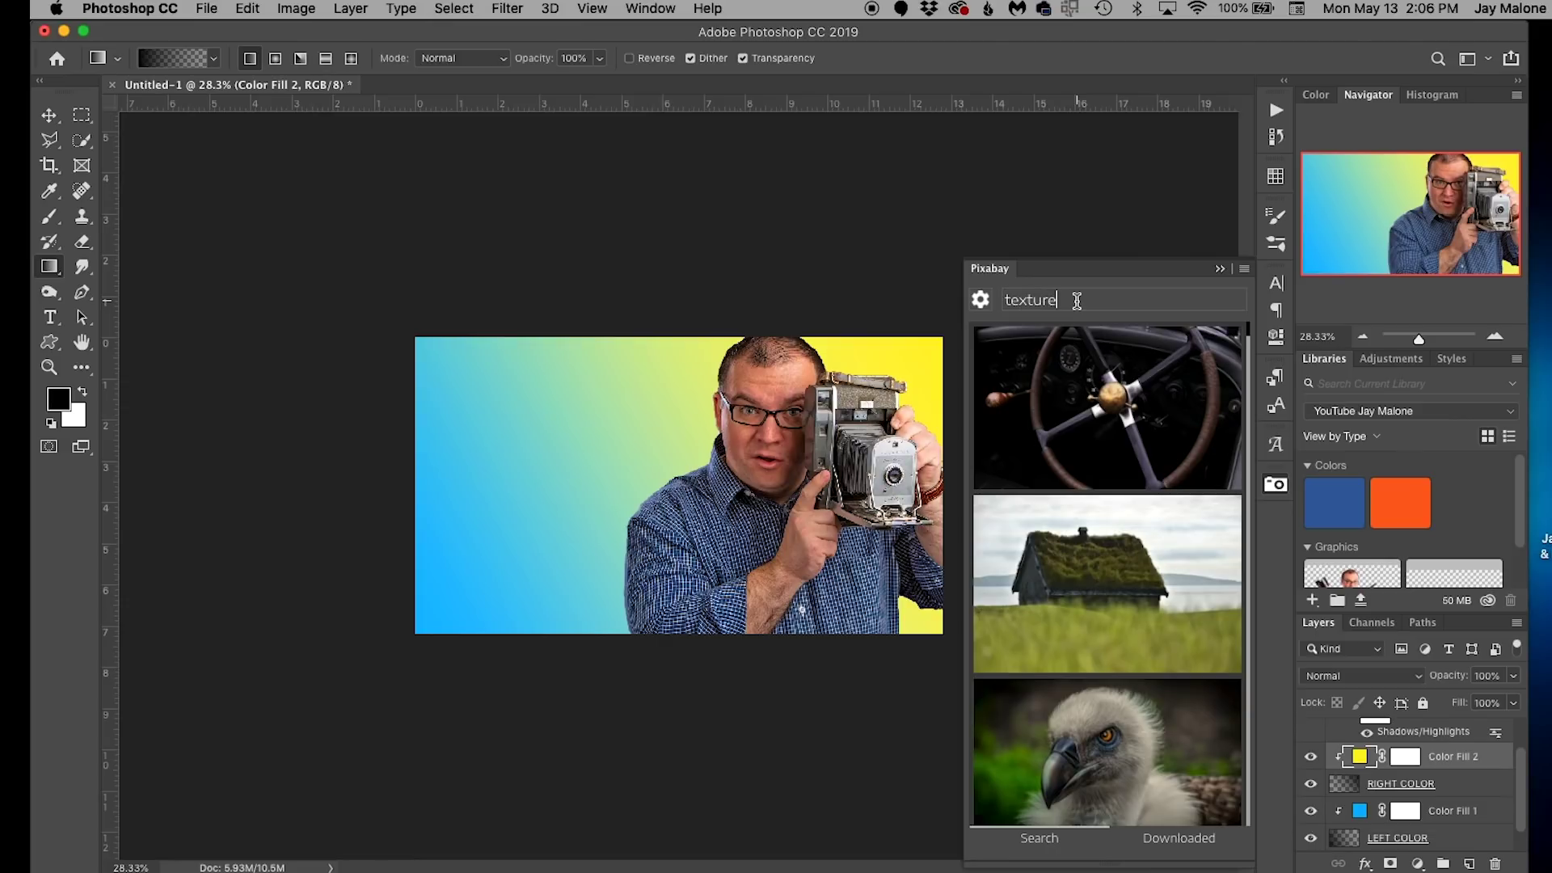
{"action": "key", "text": "Return"}
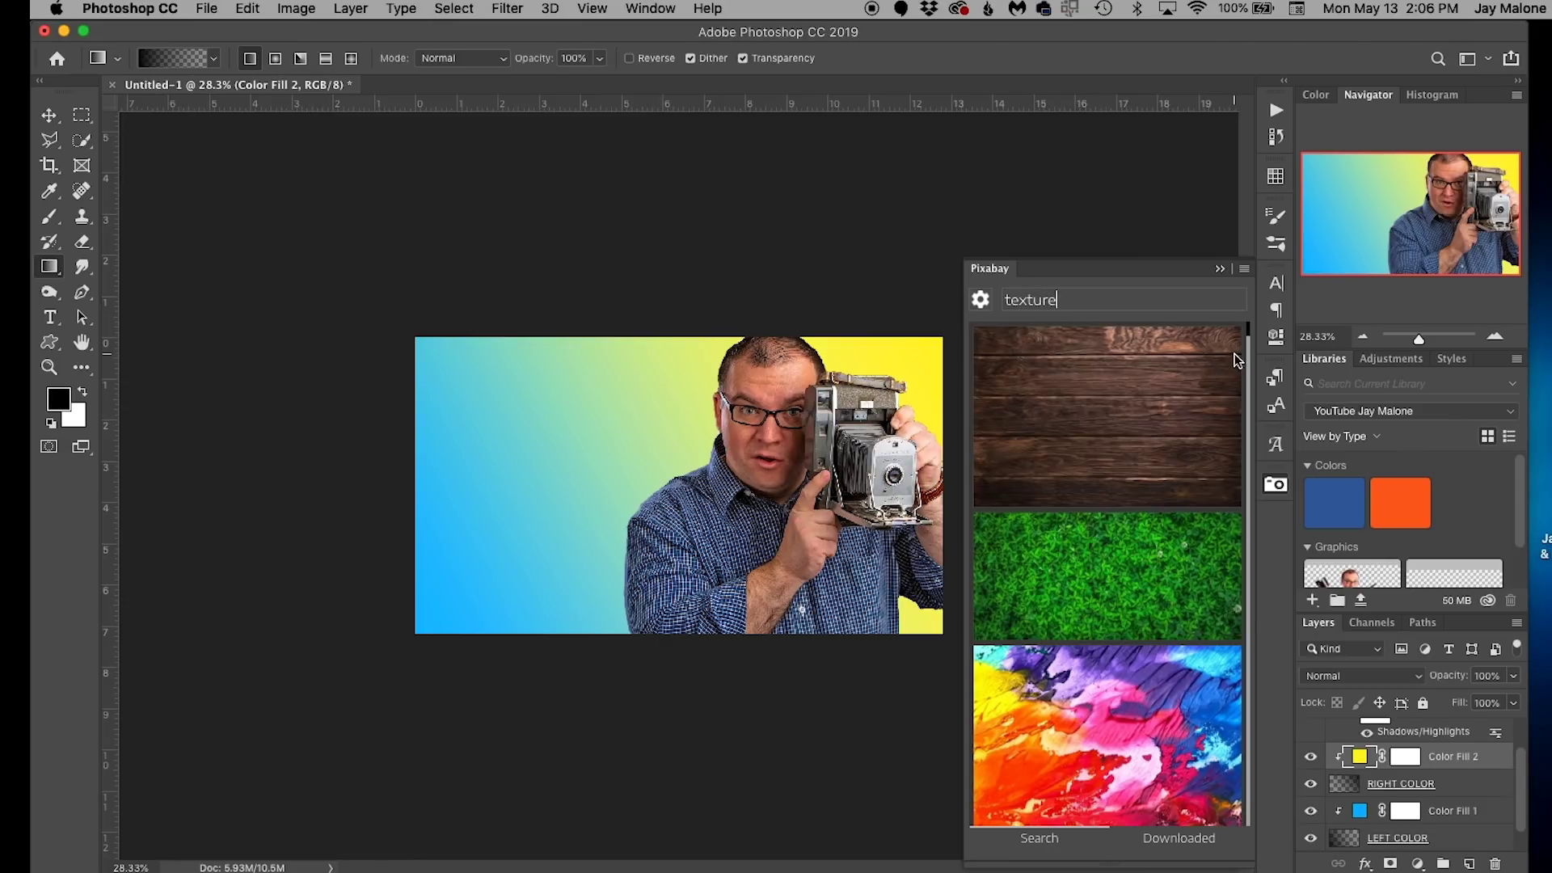
{"action": "scroll", "coordinate": [1251, 349], "scroll_direction": "down", "scroll_amount": 15}
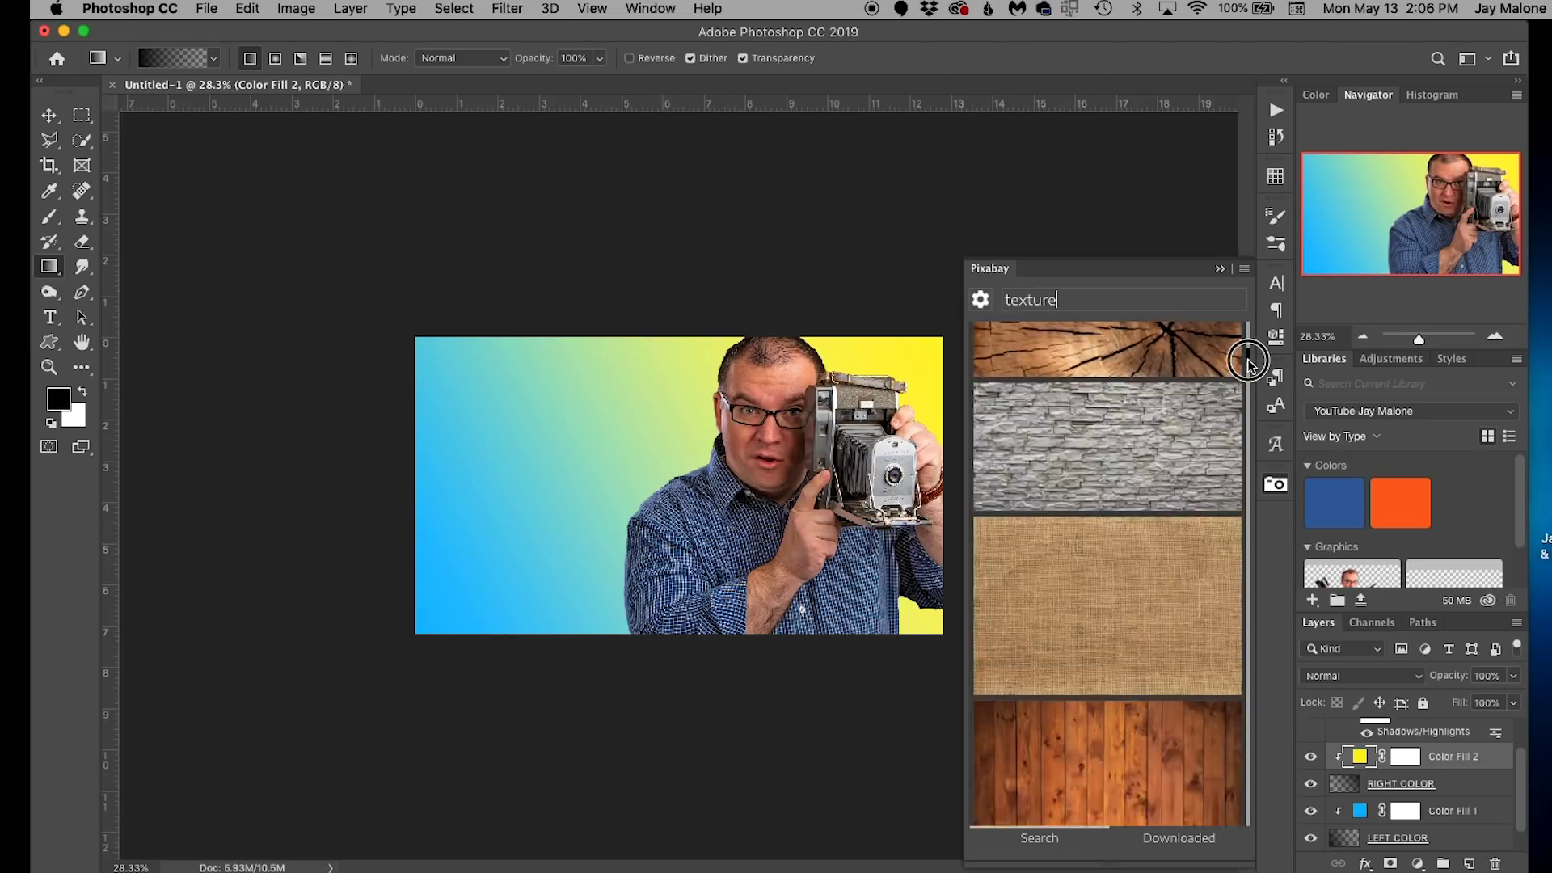
{"action": "scroll", "coordinate": [1147, 616], "scroll_direction": "up", "scroll_amount": 3}
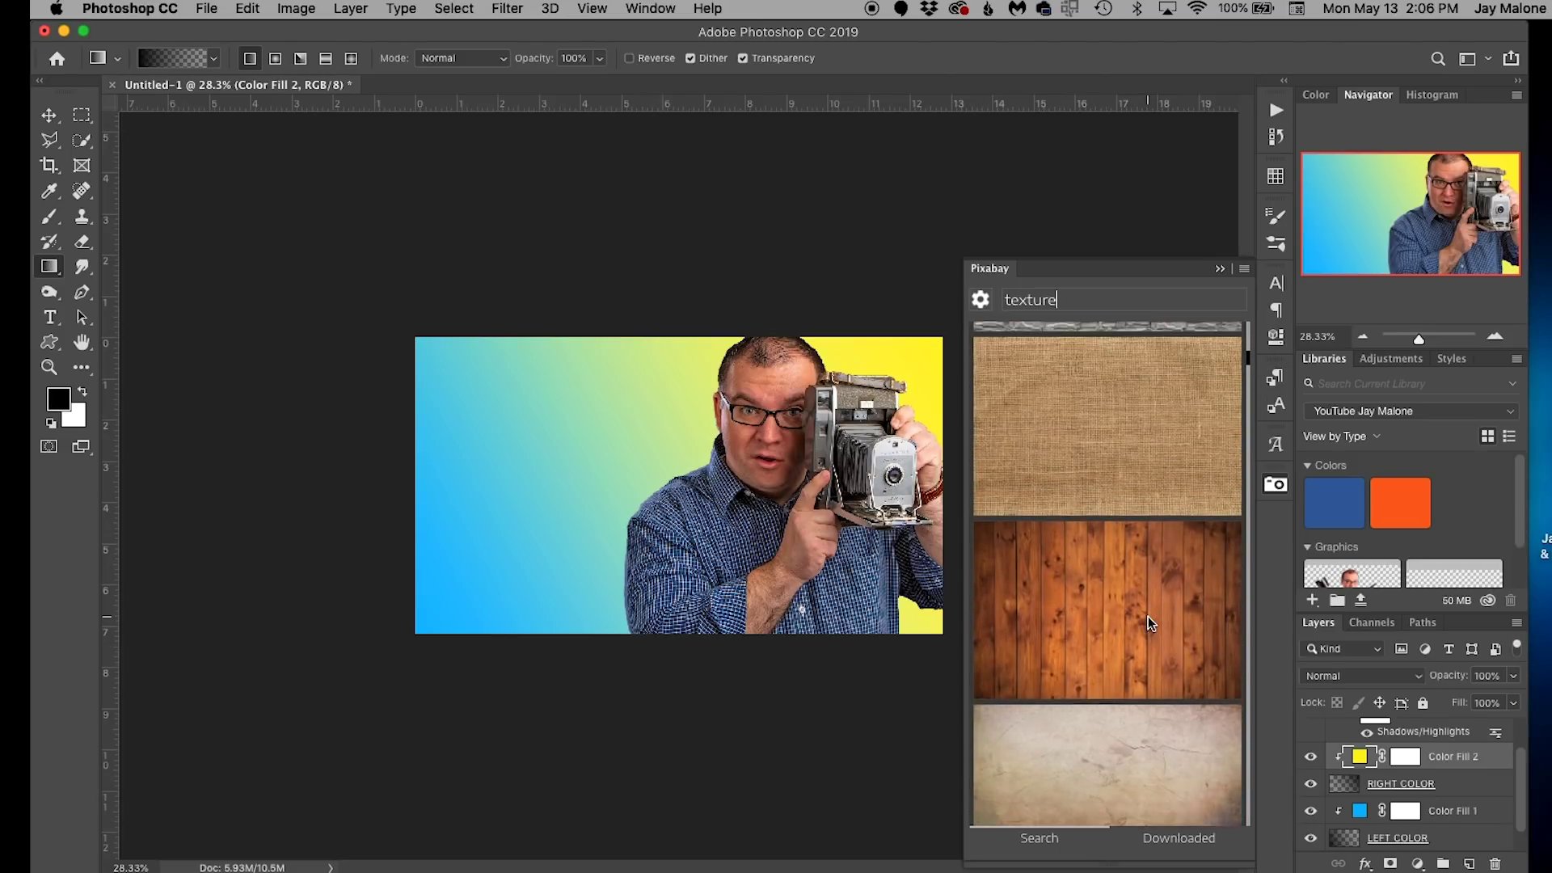
{"action": "scroll", "coordinate": [1147, 615], "scroll_direction": "down", "scroll_amount": 3}
{"action": "scroll", "coordinate": [1147, 617], "scroll_direction": "down", "scroll_amount": 2}
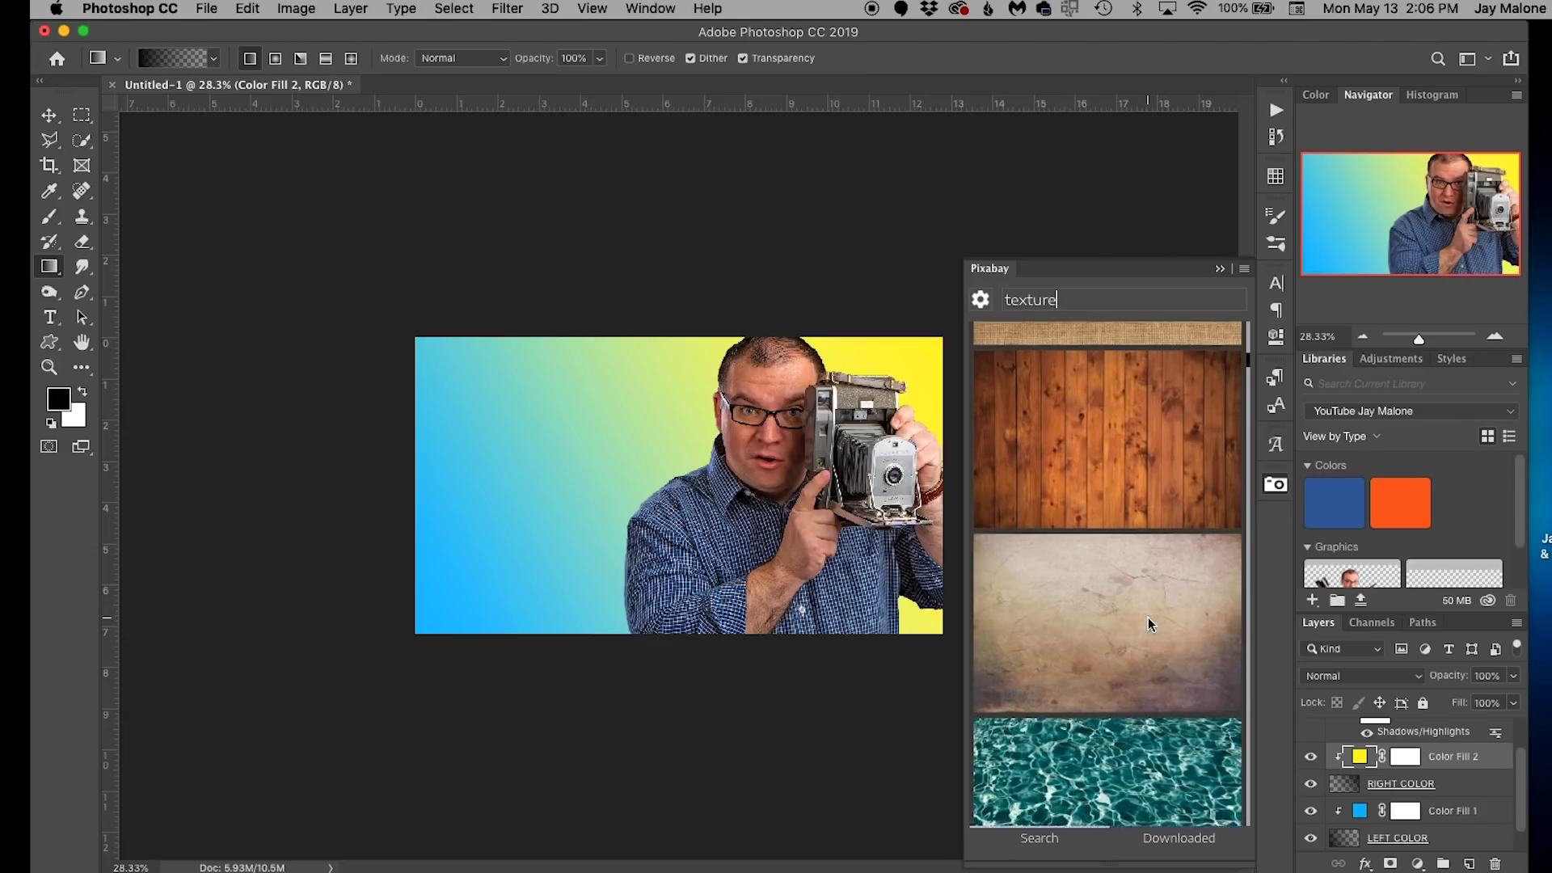
{"action": "left_click", "coordinate": [1139, 585]}
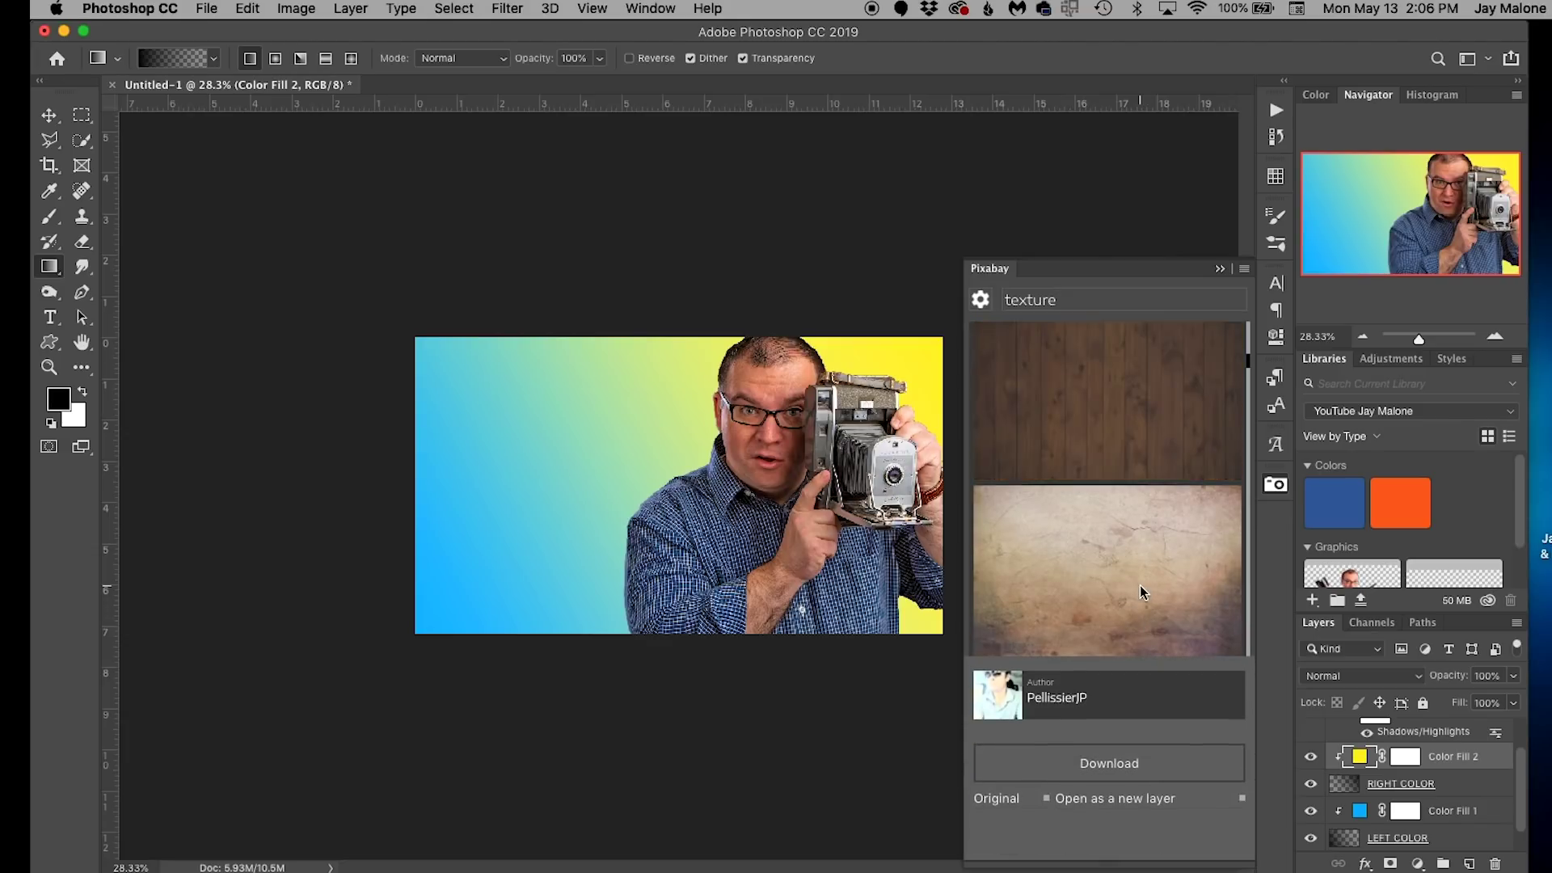
{"action": "left_click", "coordinate": [1152, 755]}
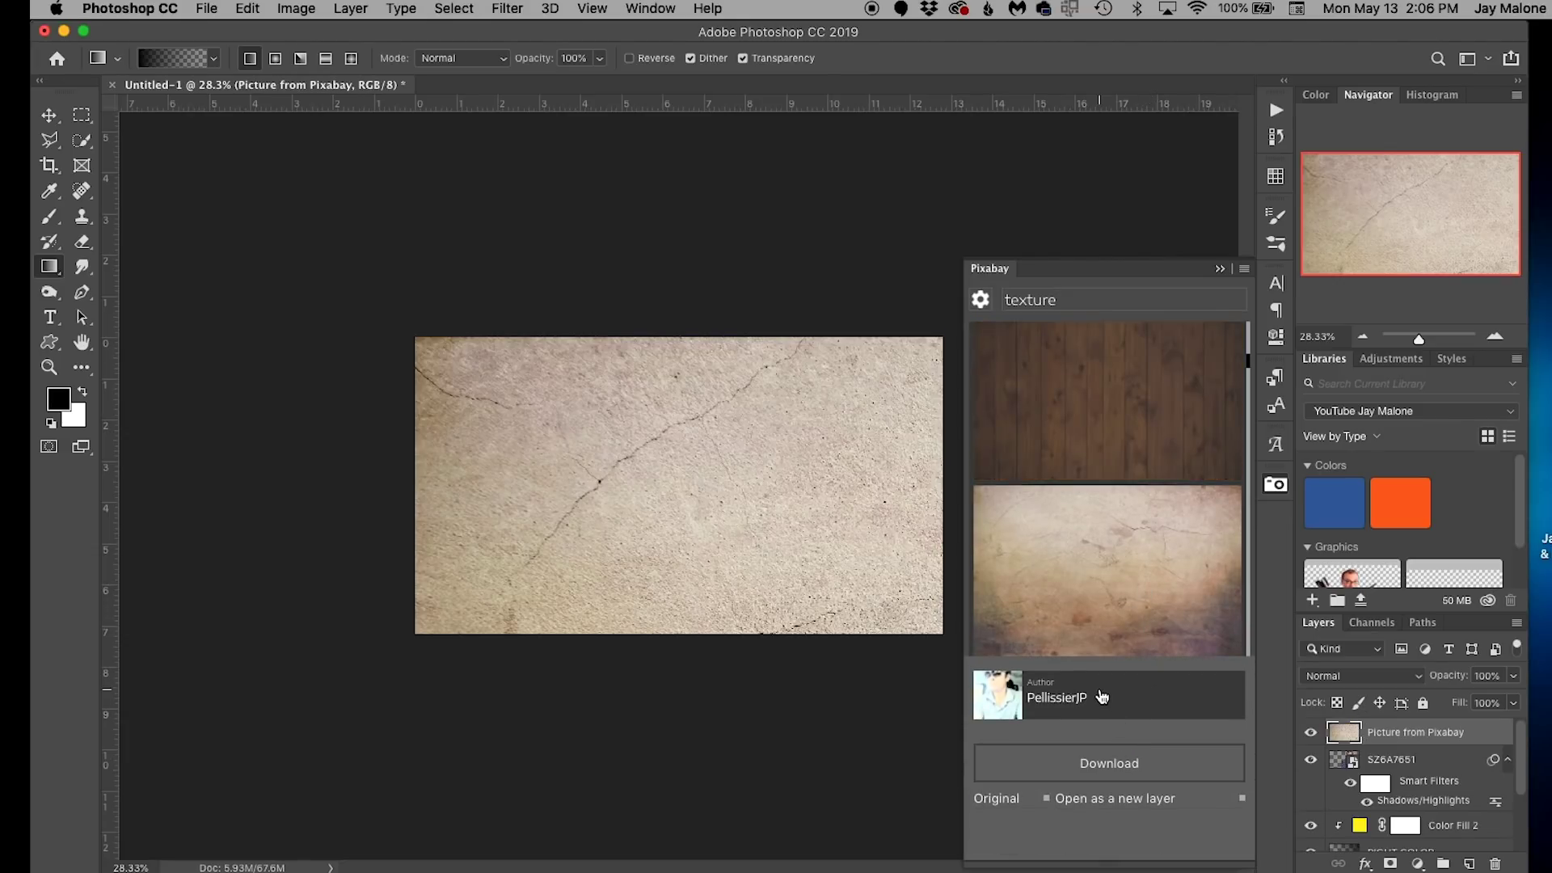
- Close Pixabay and convert the plaster texture layer to a Smart Object
{"action": "left_click", "coordinate": [1219, 271]}
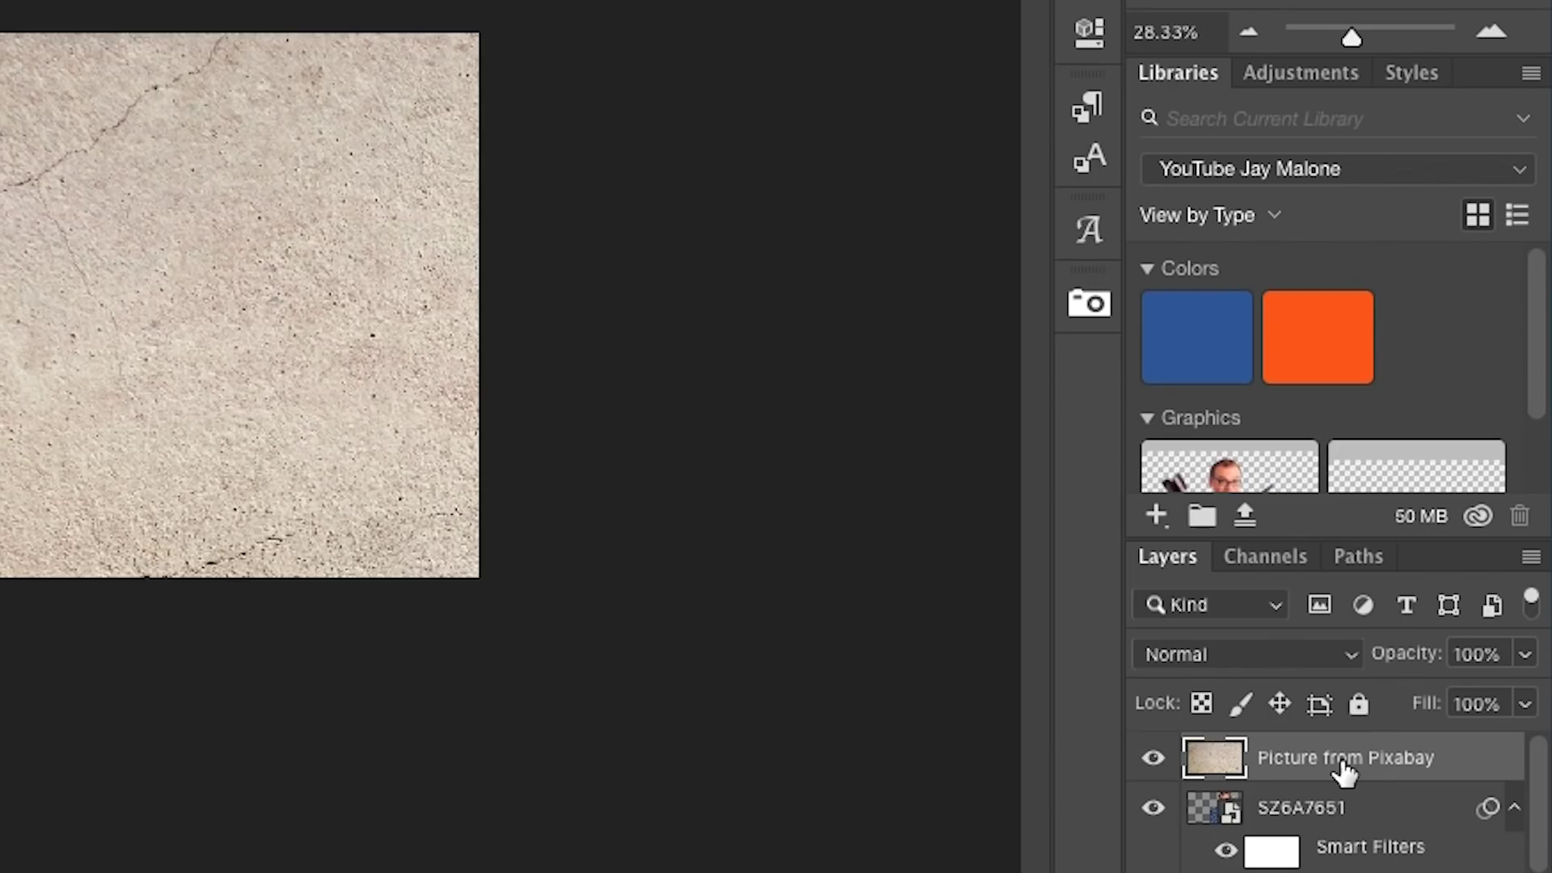
{"action": "right_click", "coordinate": [1341, 760]}
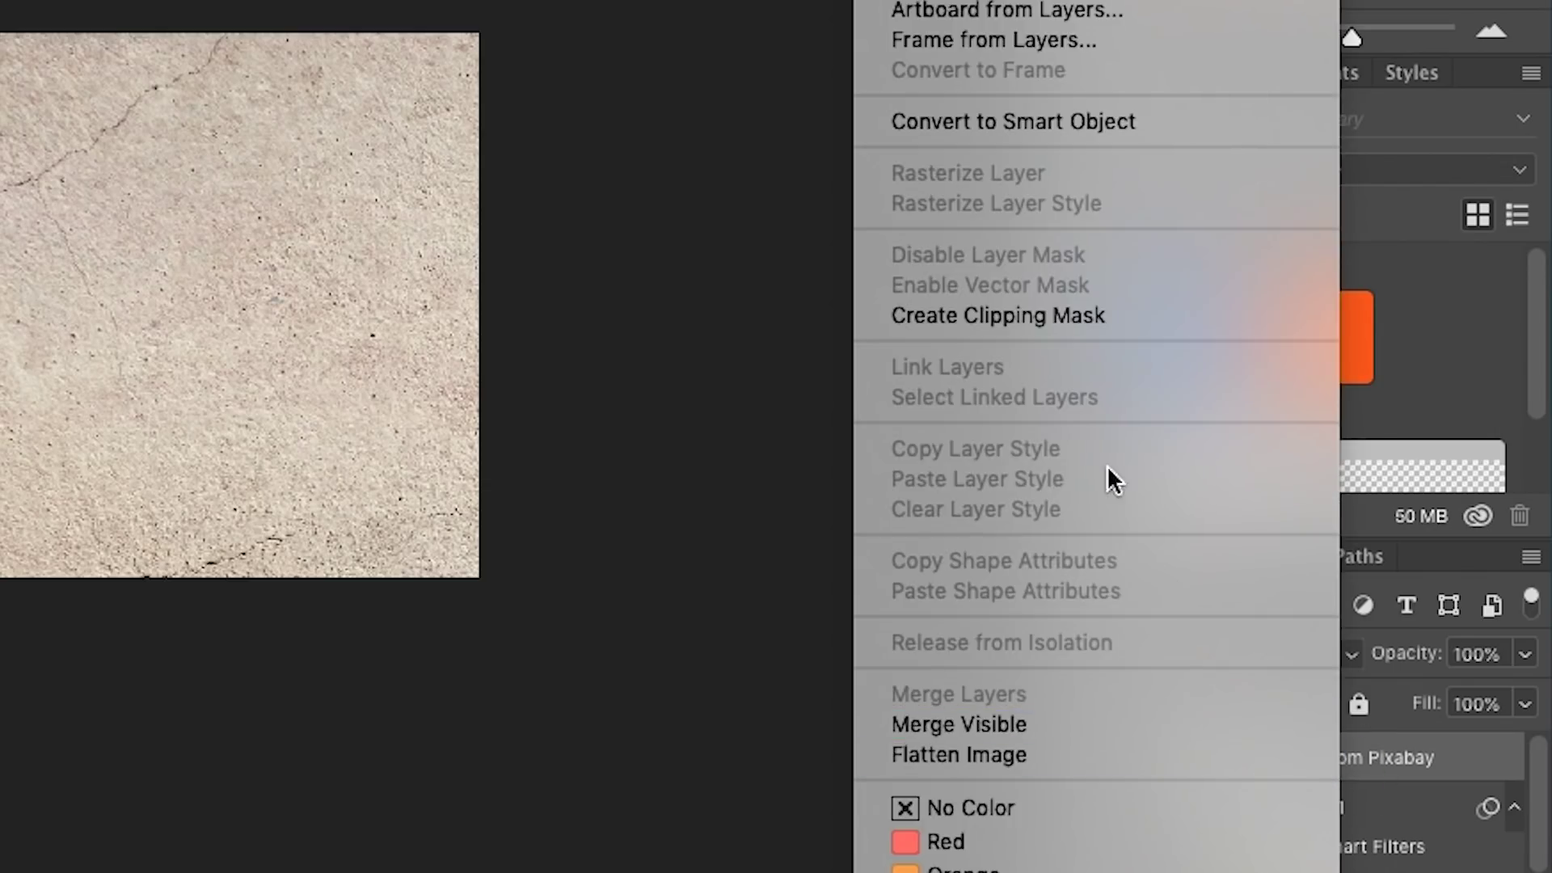
{"action": "left_click", "coordinate": [1081, 121]}
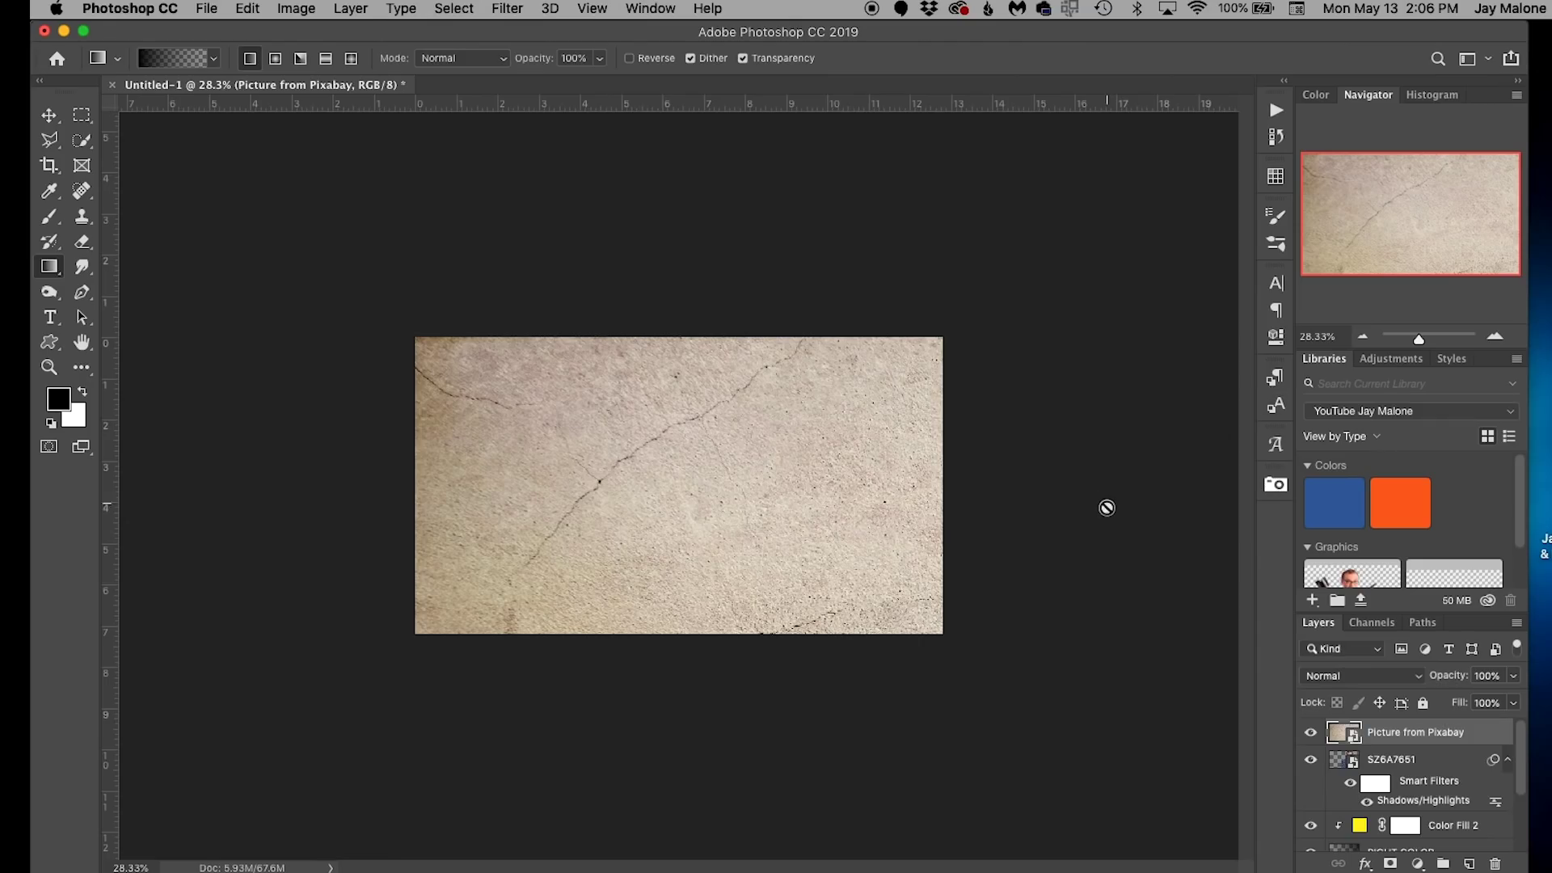
{"action": "scroll", "coordinate": [872, 525], "scroll_direction": "down", "scroll_amount": 5}
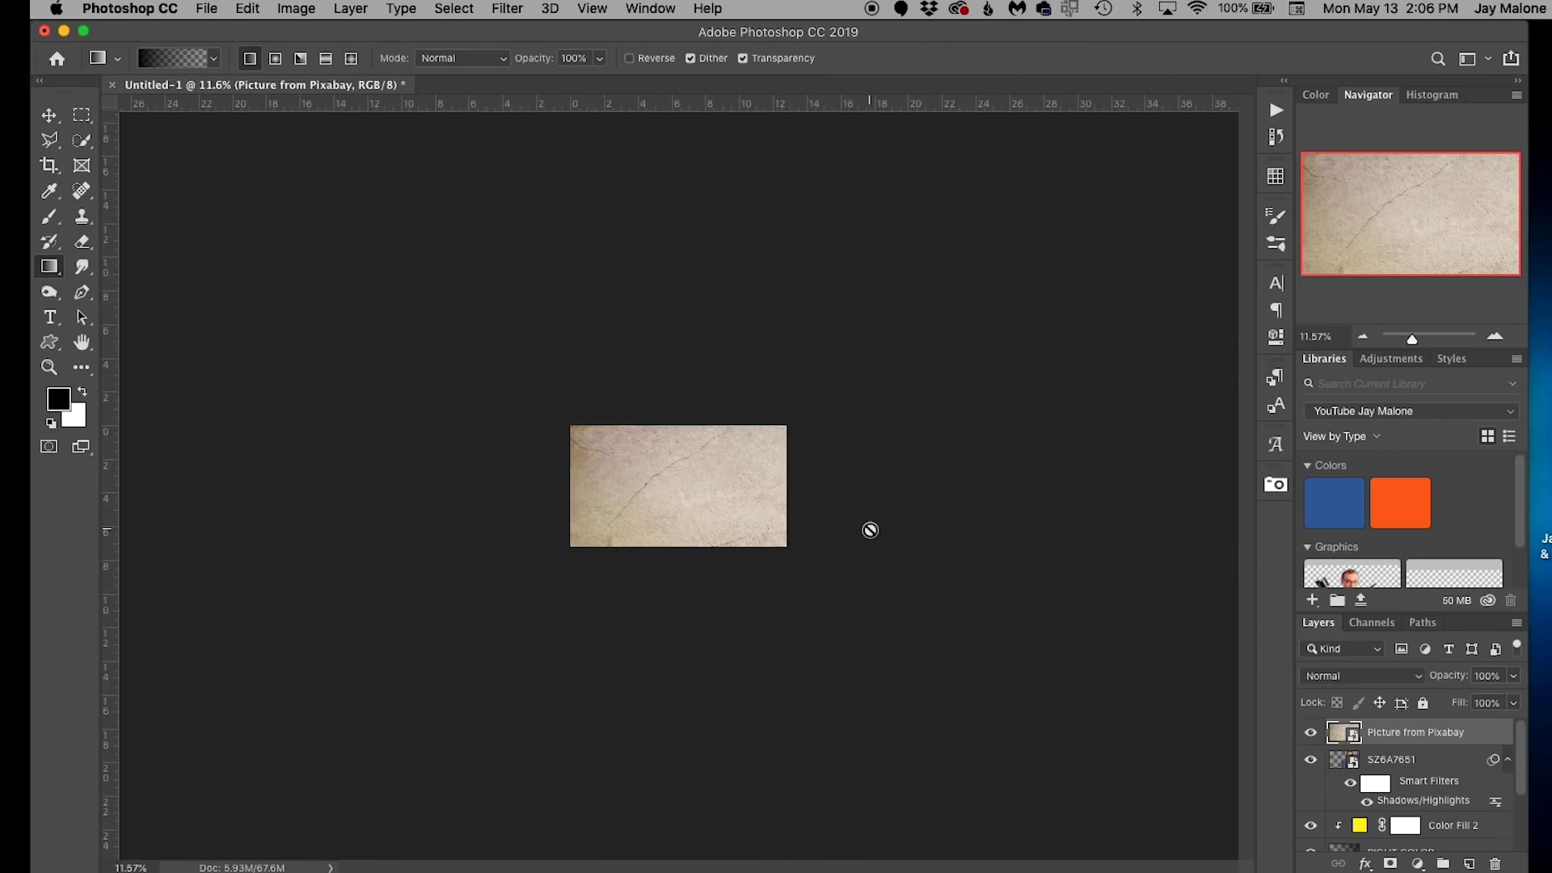
- Scale the texture to about 36% and move it below the SZ6A7651 layer
{"action": "key", "text": "super+t"}
{"action": "left_click_drag", "start_coordinate": [1182, 831], "coordinate": [824, 527]}
{"action": "key", "text": "Return"}
{"action": "key", "text": "g"}
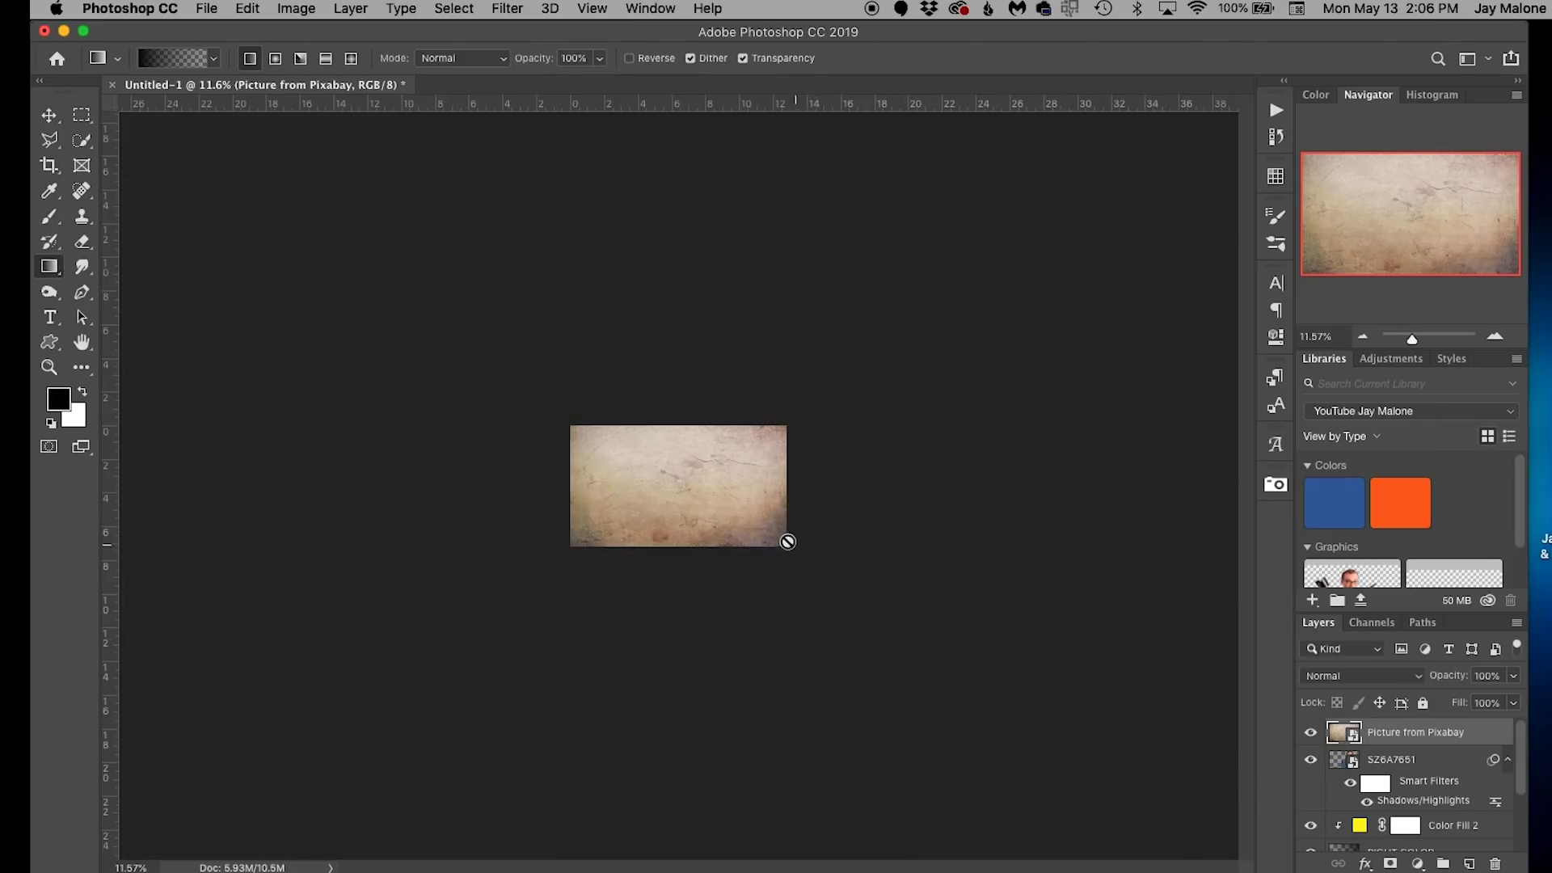
{"action": "key", "text": "super+0"}
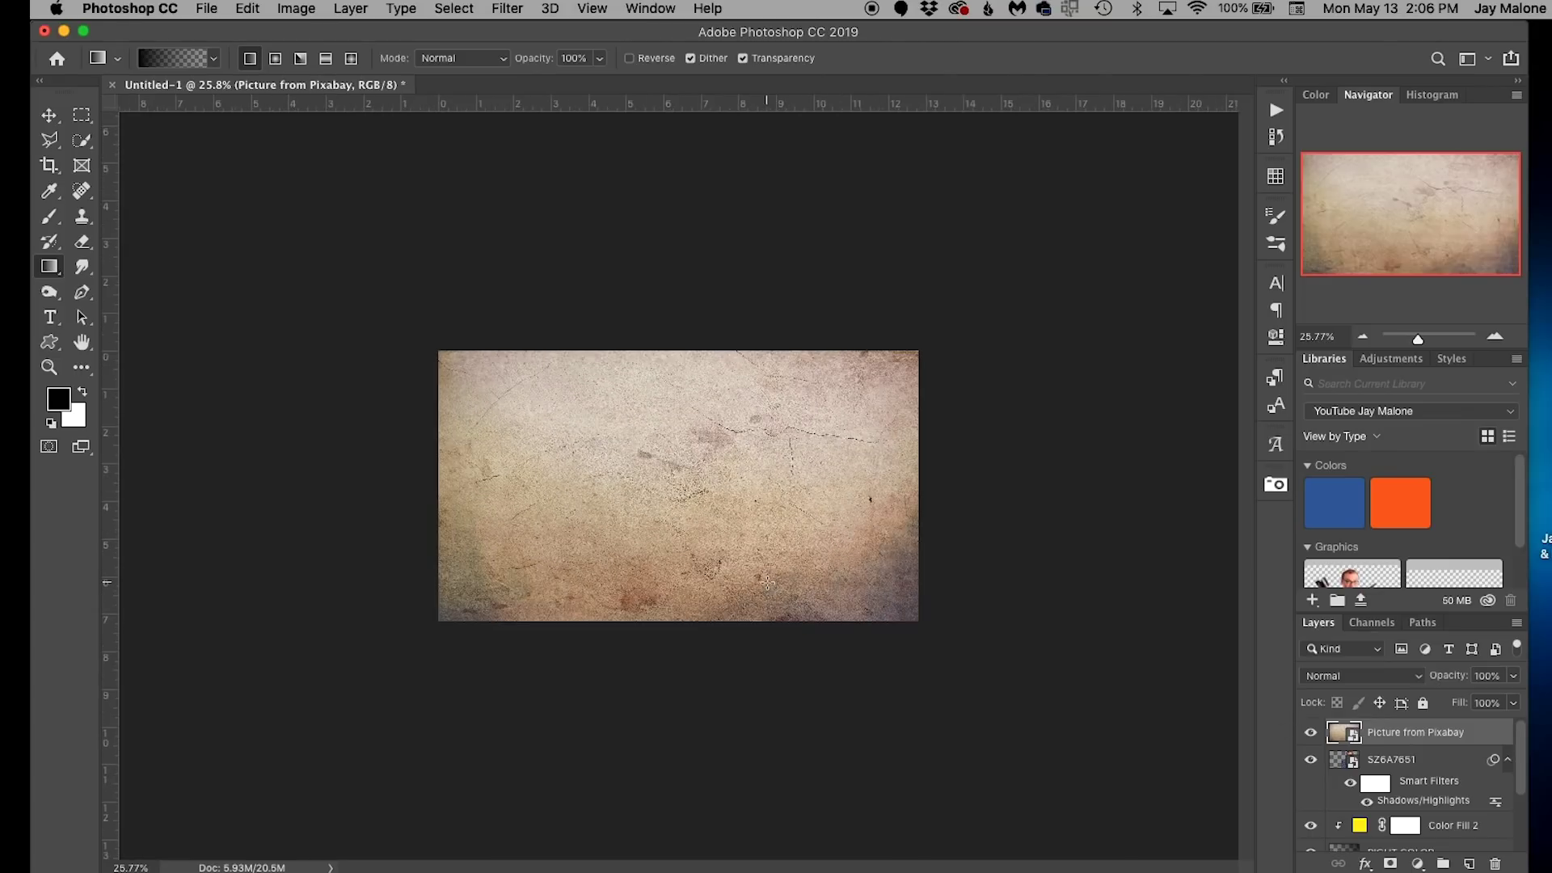
{"action": "left_click_drag", "start_coordinate": [1435, 737], "coordinate": [1440, 800]}
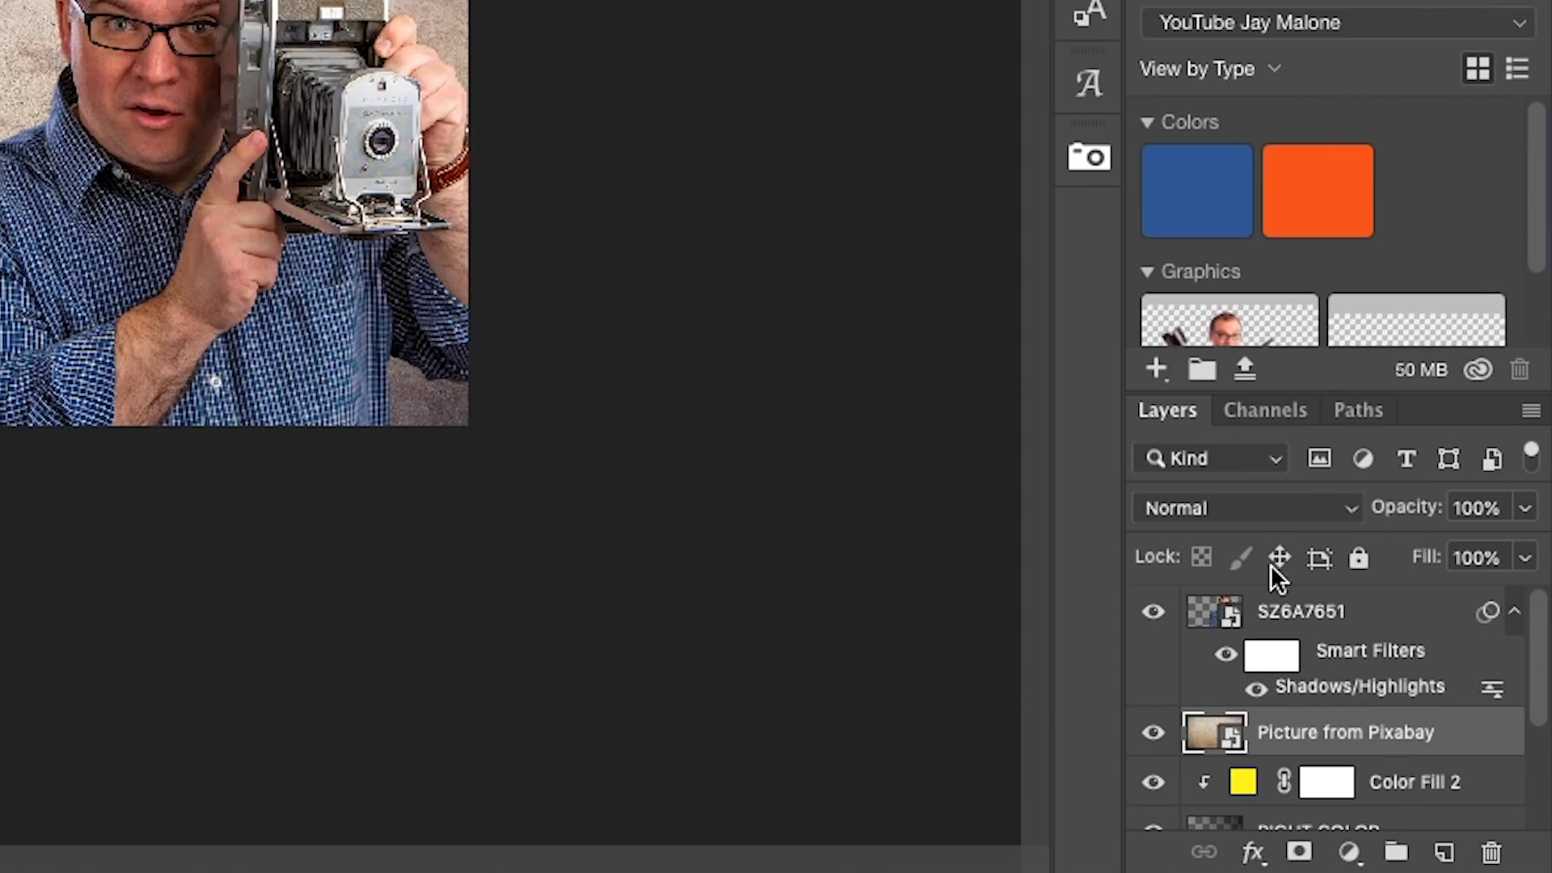
- Set the plaster texture layer to Multiply blend mode at 85% opacity
{"action": "left_click", "coordinate": [1269, 506]}
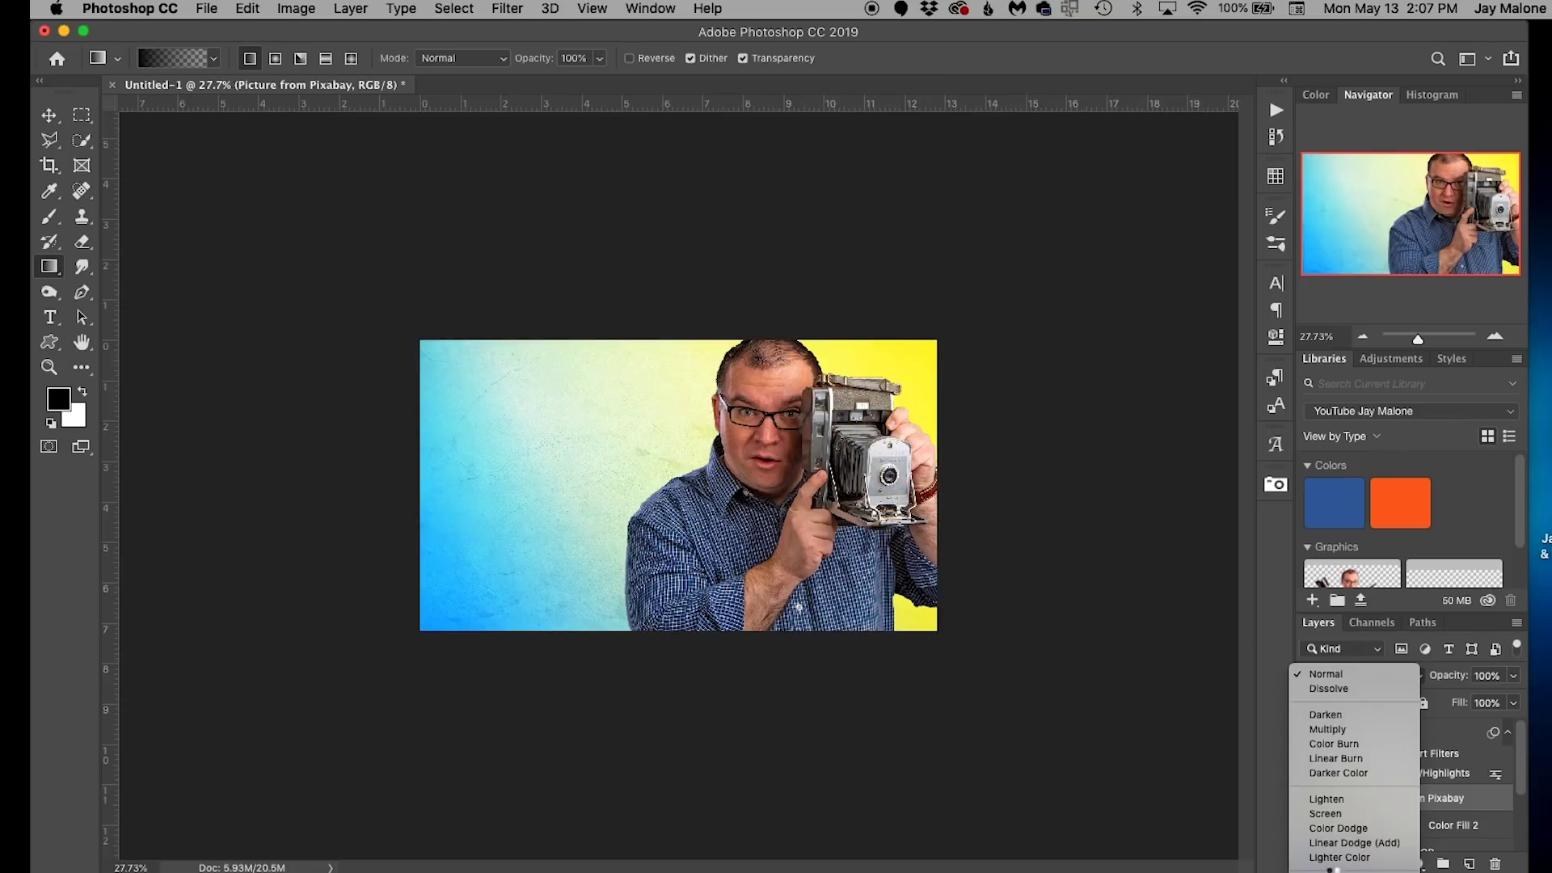
{"action": "left_click", "coordinate": [1358, 730]}
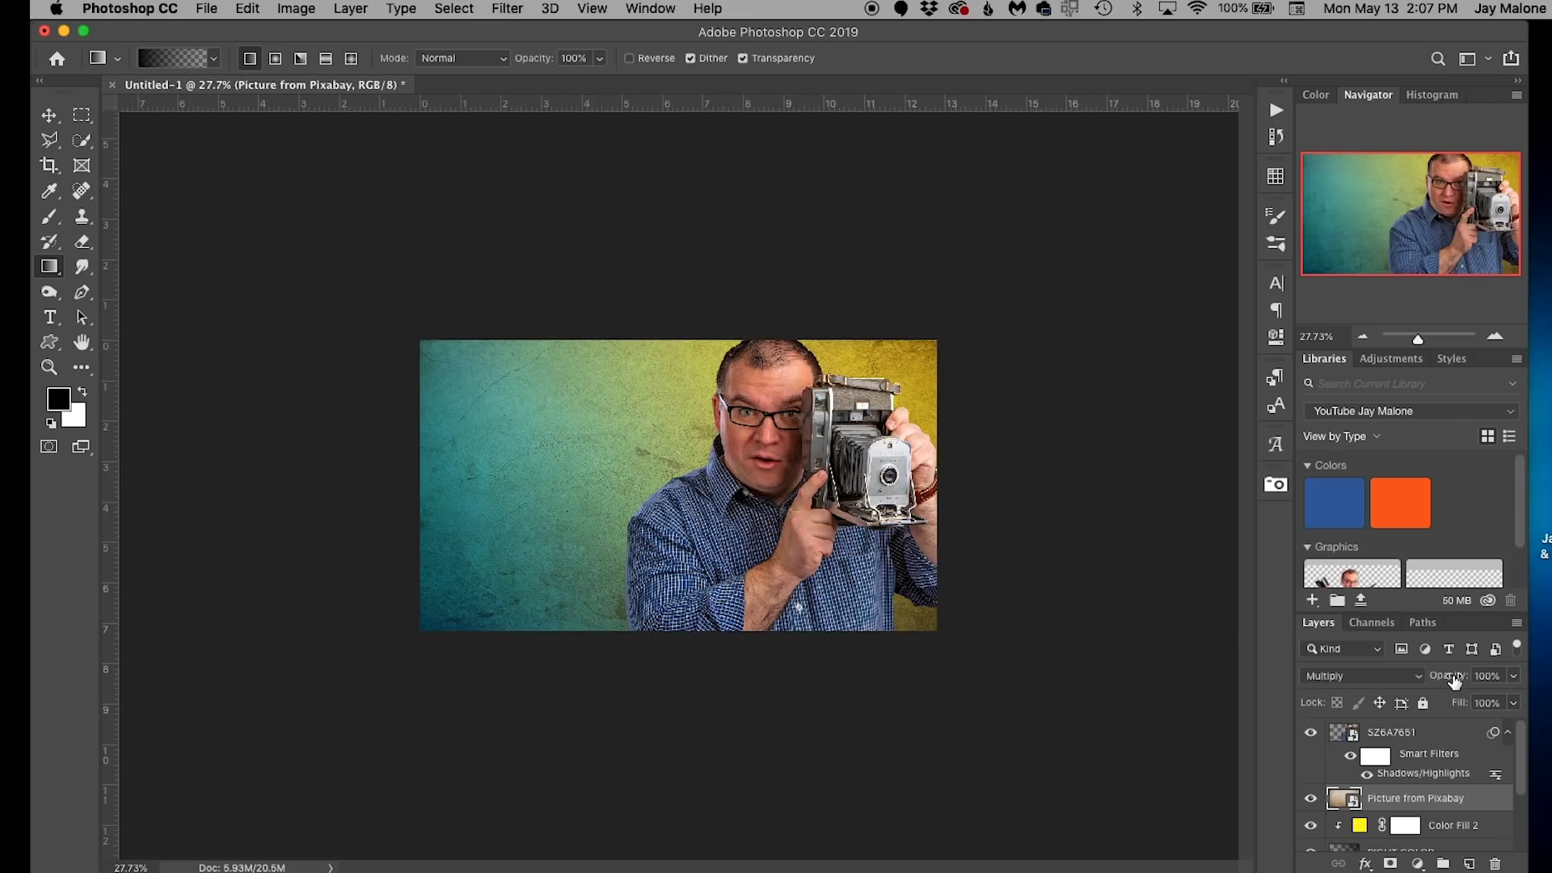
{"action": "left_click_drag", "start_coordinate": [1455, 681], "coordinate": [1439, 681]}
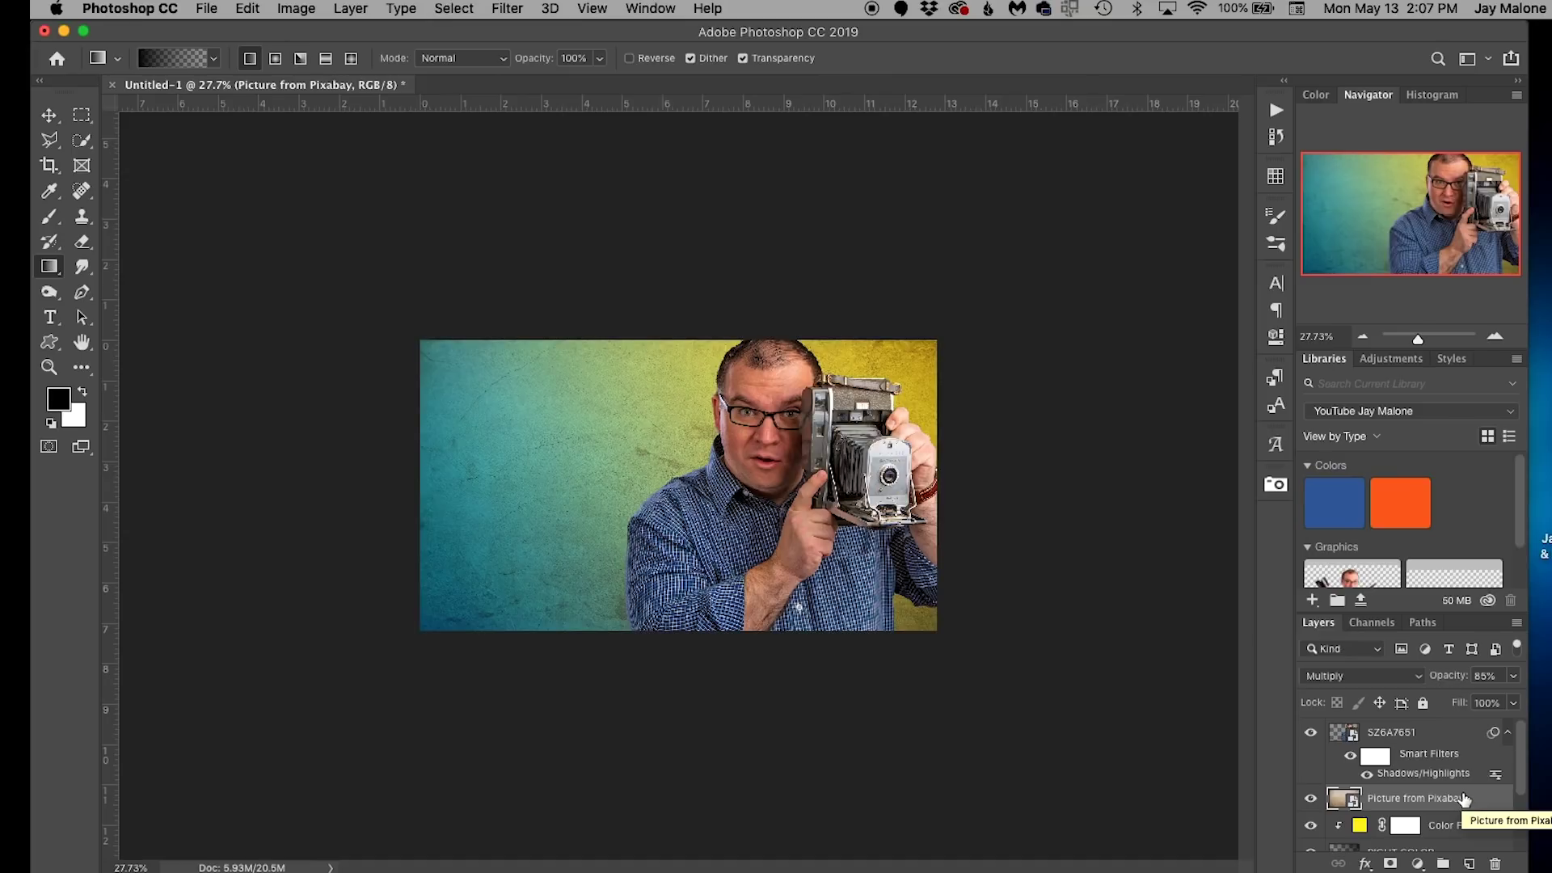
- Search Pixabay for 'smoke' and download the steamy smoke photo as a new layer
{"action": "left_click", "coordinate": [1274, 485]}
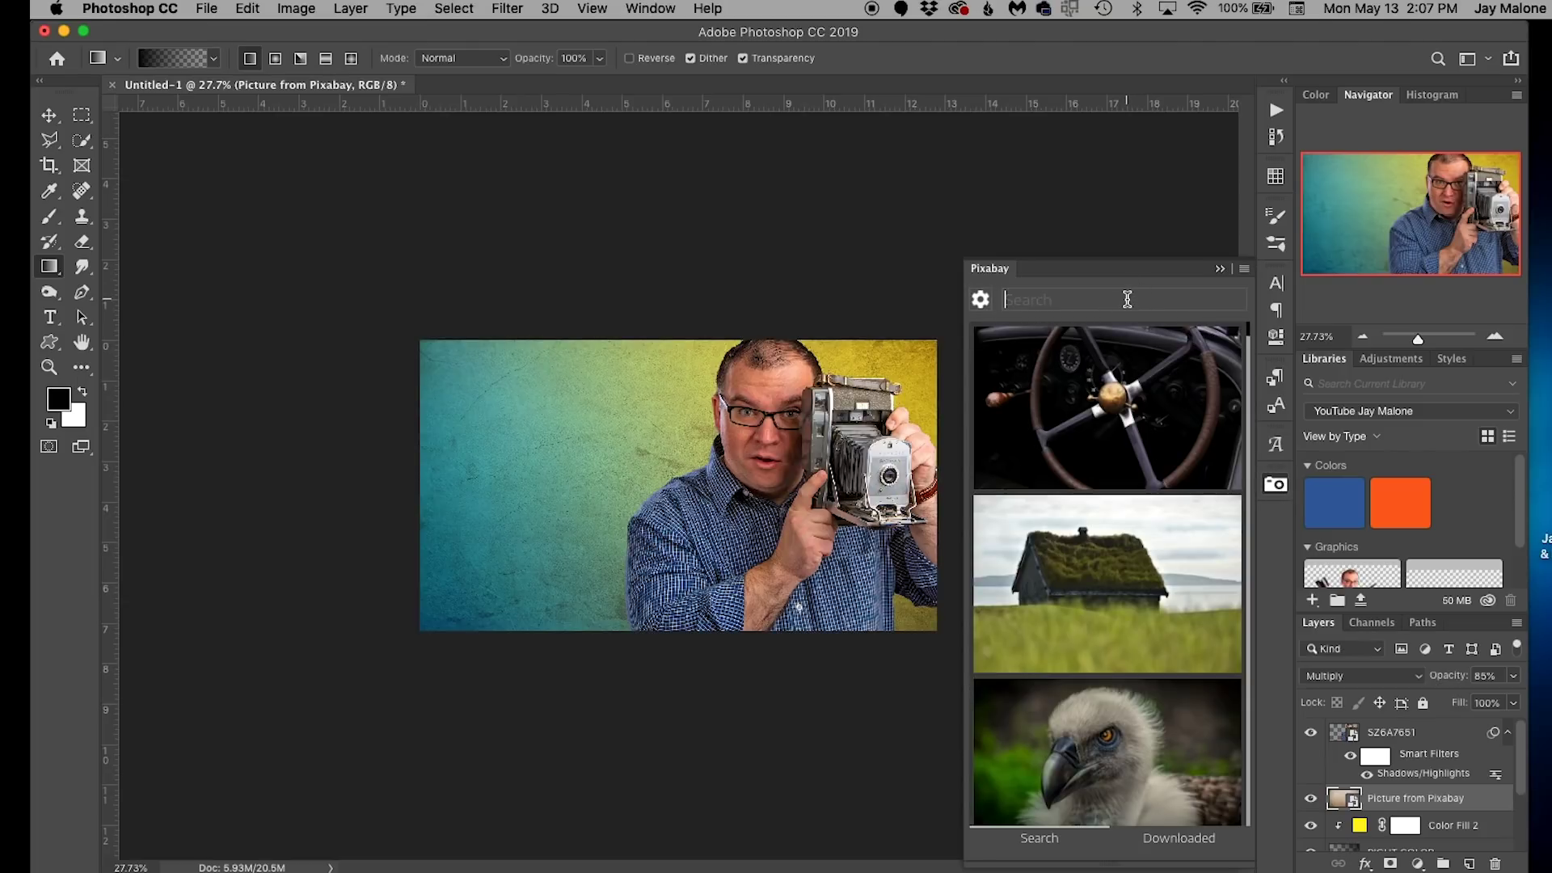
{"action": "key", "text": "Return"}
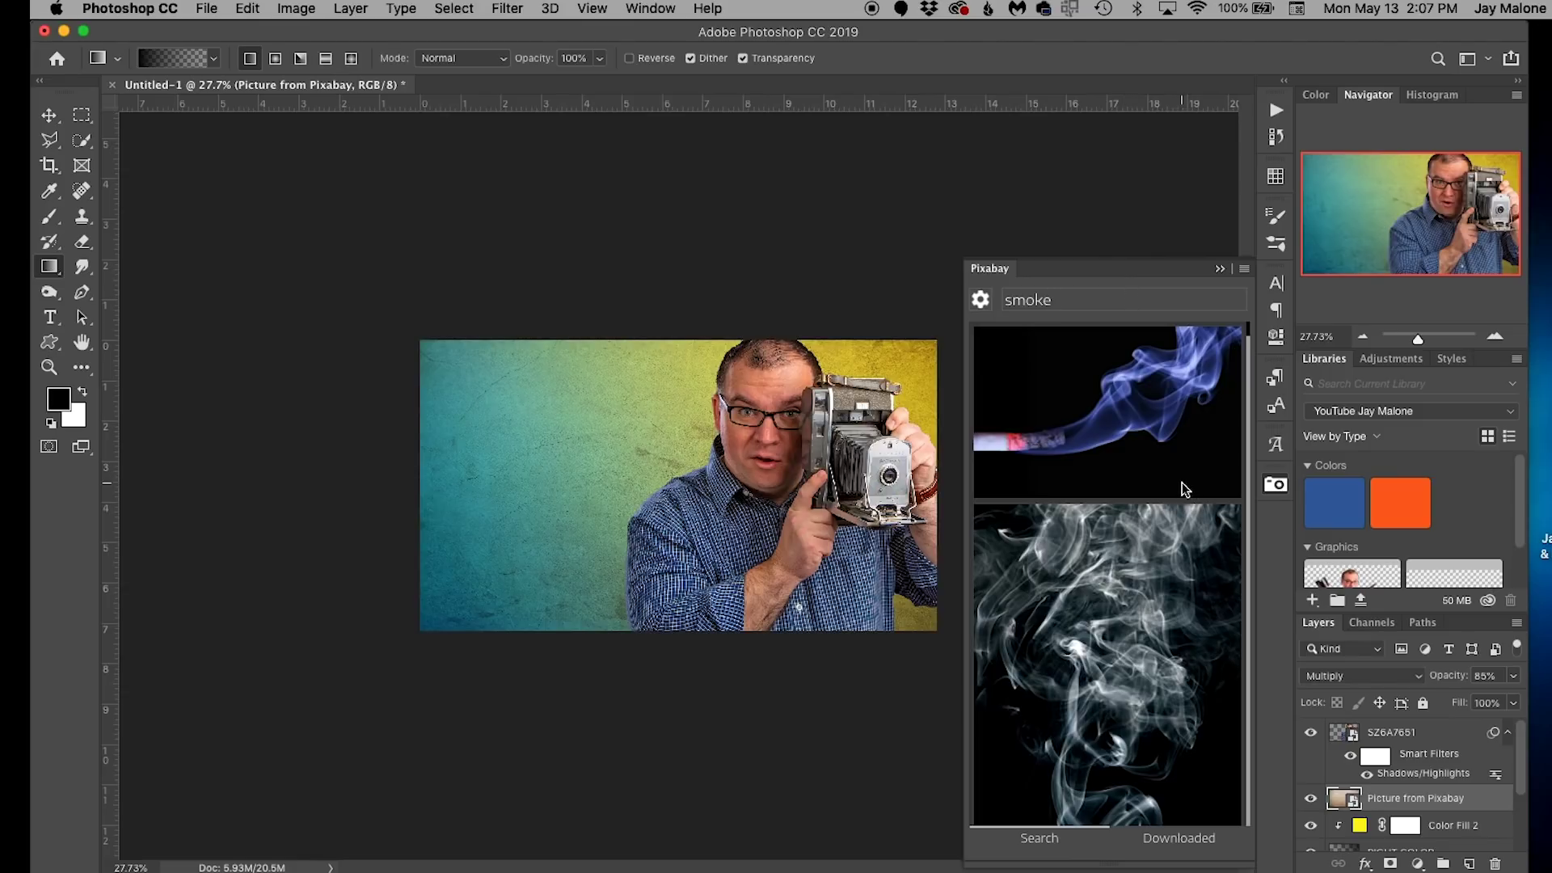
{"action": "scroll", "coordinate": [1181, 482], "scroll_direction": "down", "scroll_amount": 3}
{"action": "scroll", "coordinate": [1161, 521], "scroll_direction": "down", "scroll_amount": 10}
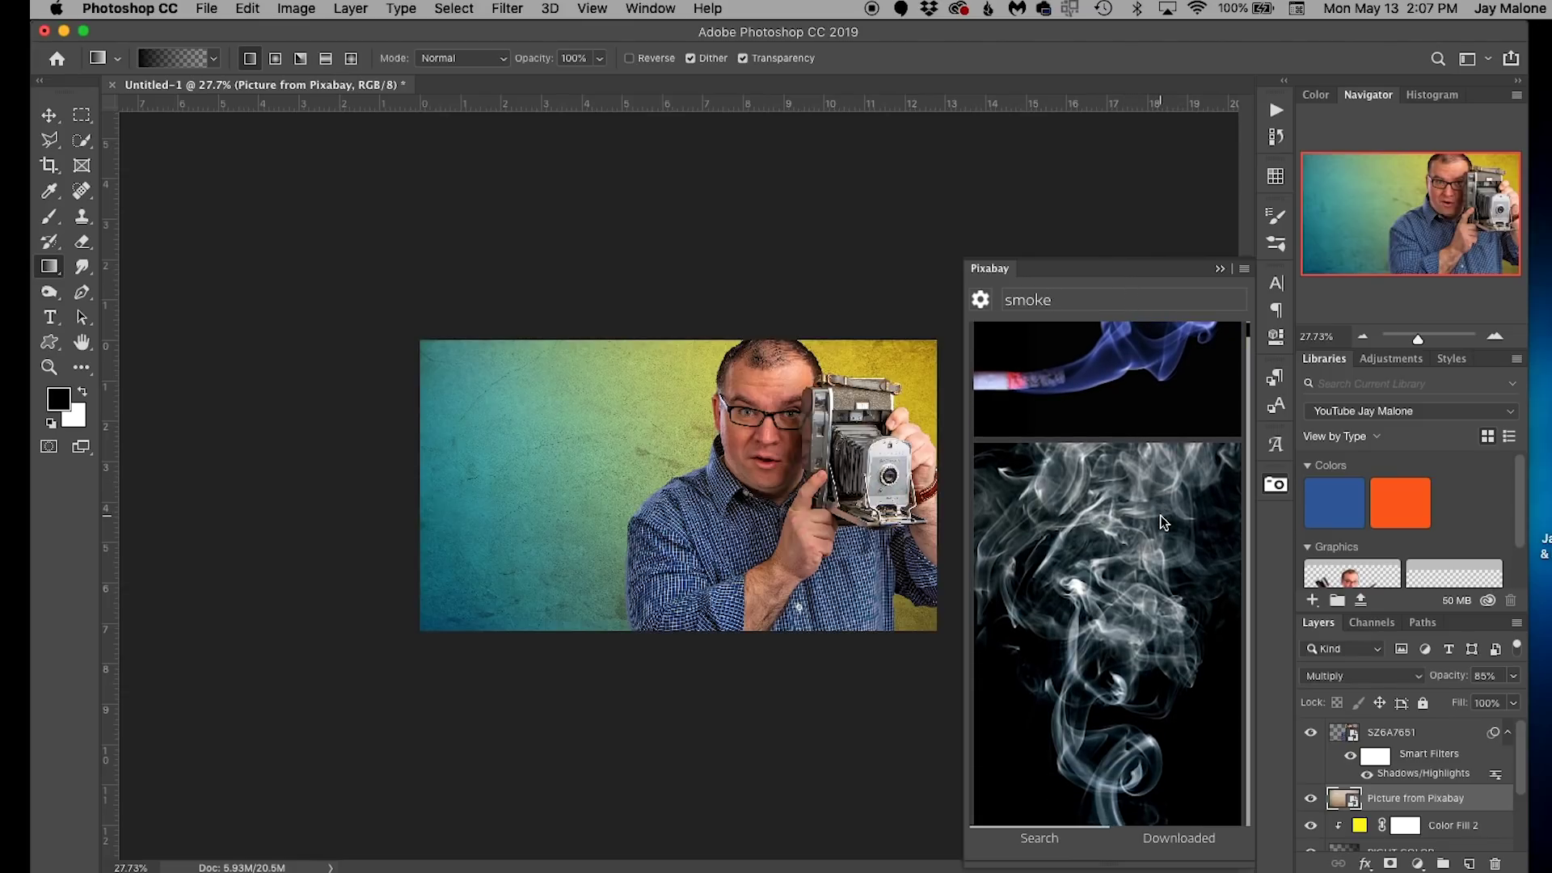
{"action": "left_click", "coordinate": [1245, 527]}
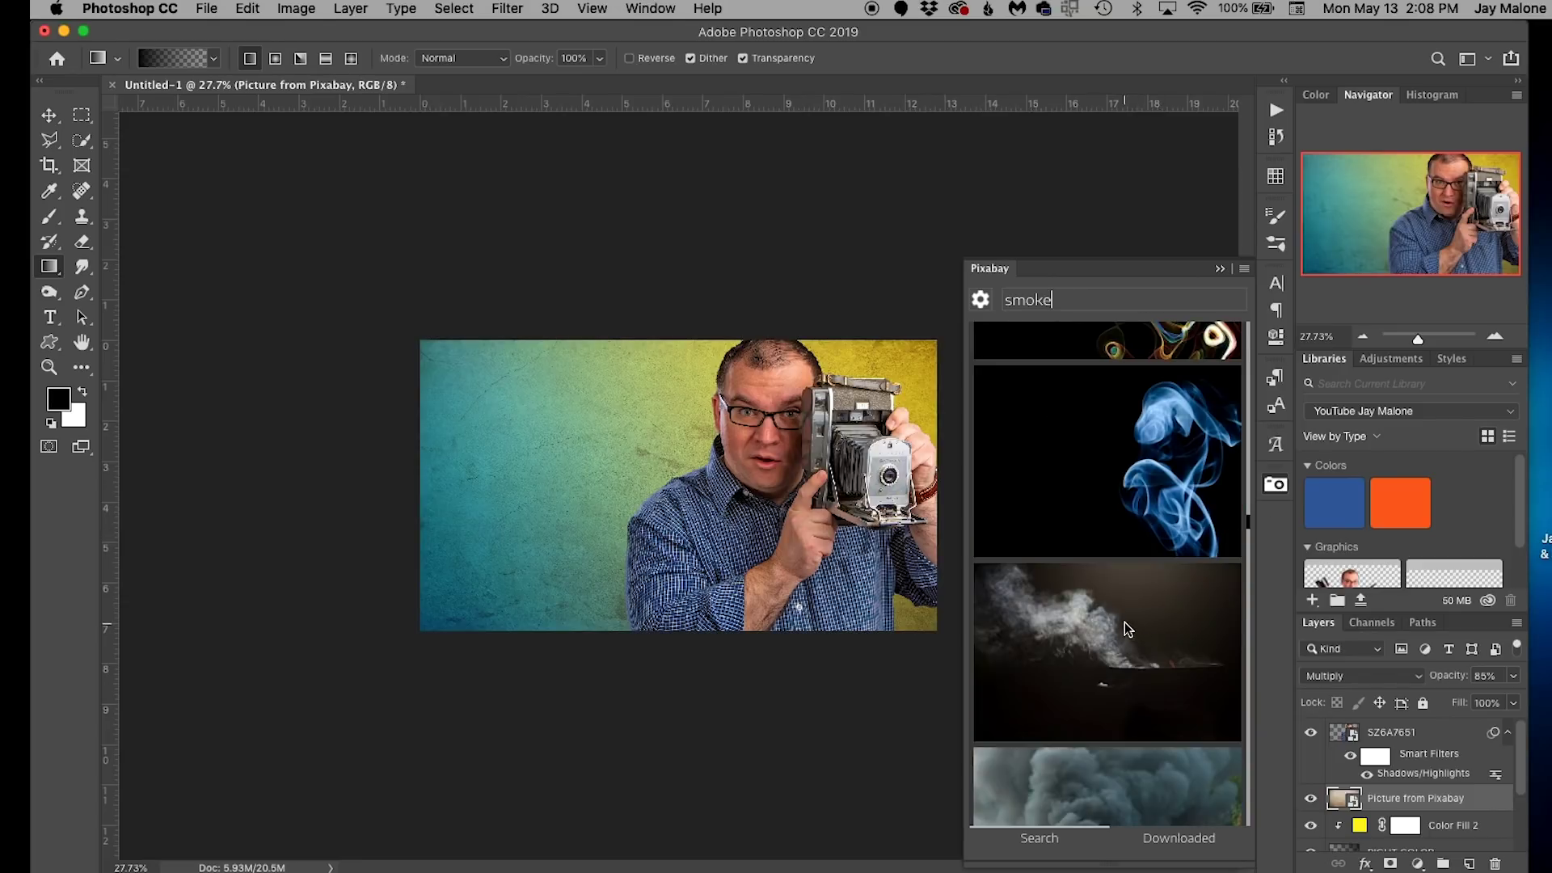
{"action": "left_click", "coordinate": [1099, 624]}
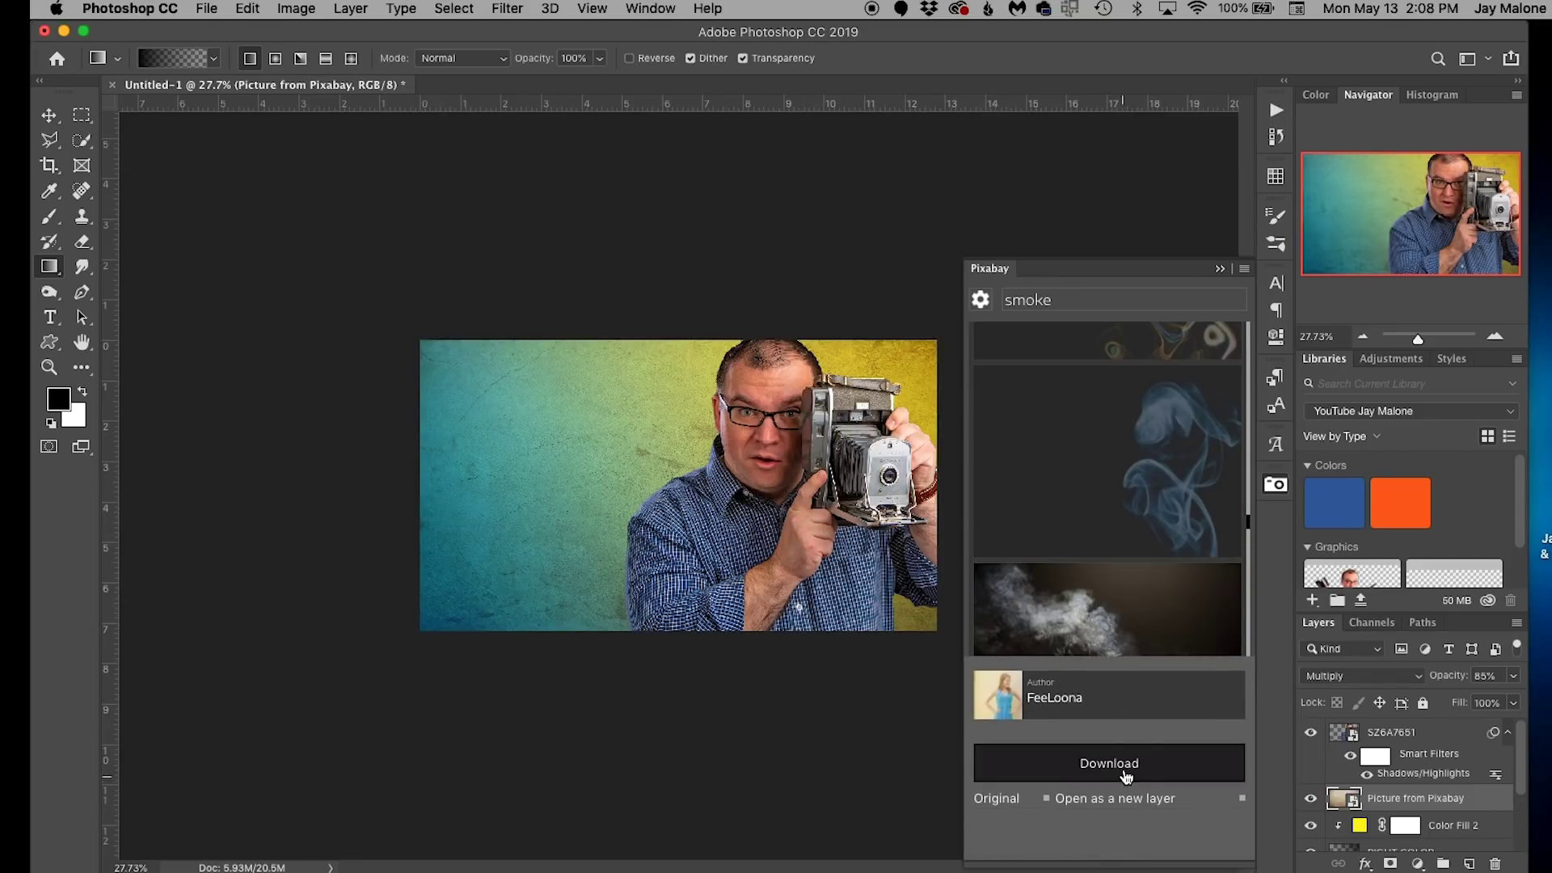
{"action": "left_click", "coordinate": [1124, 772]}
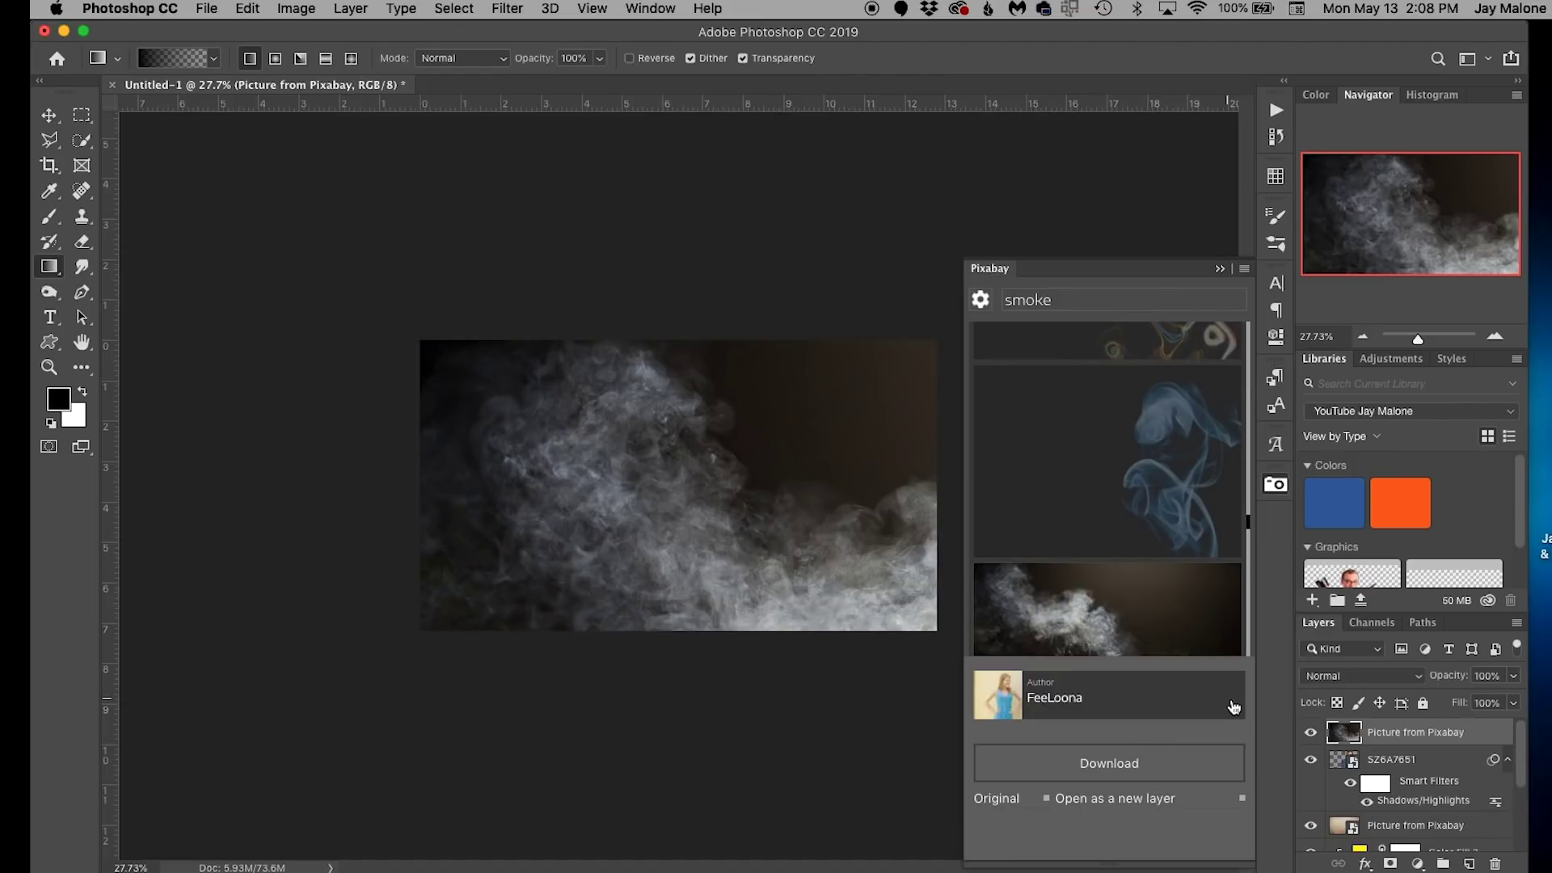
{"action": "left_click", "coordinate": [1220, 270]}
{"action": "right_click", "coordinate": [1420, 736]}
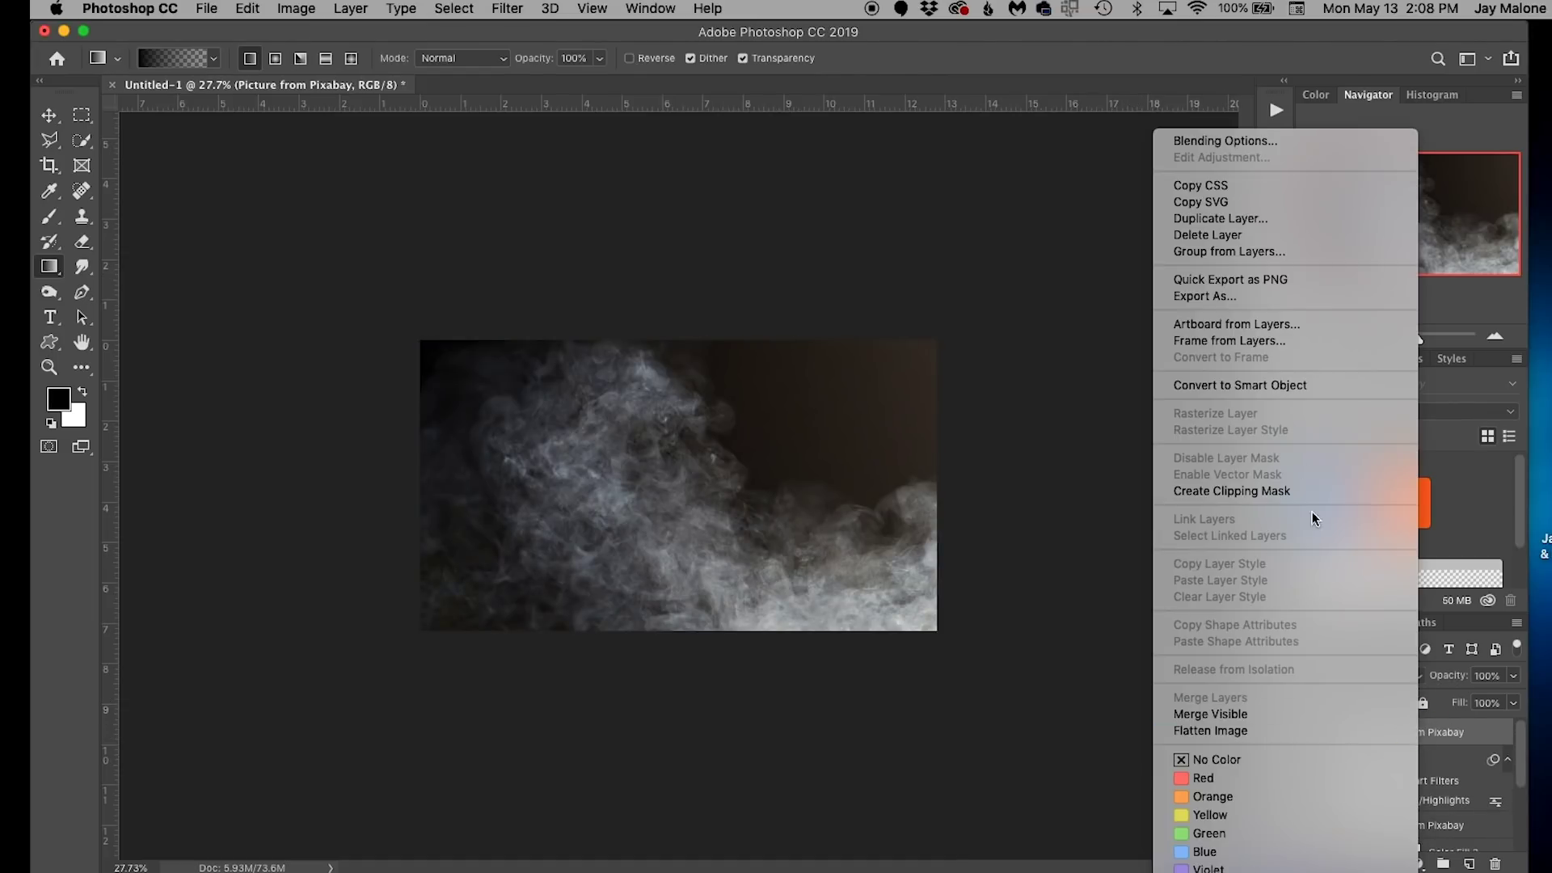
- Make the smoke layer a Smart Object below SZ6A7651, blended in Screen mode
{"action": "left_click", "coordinate": [1300, 385]}
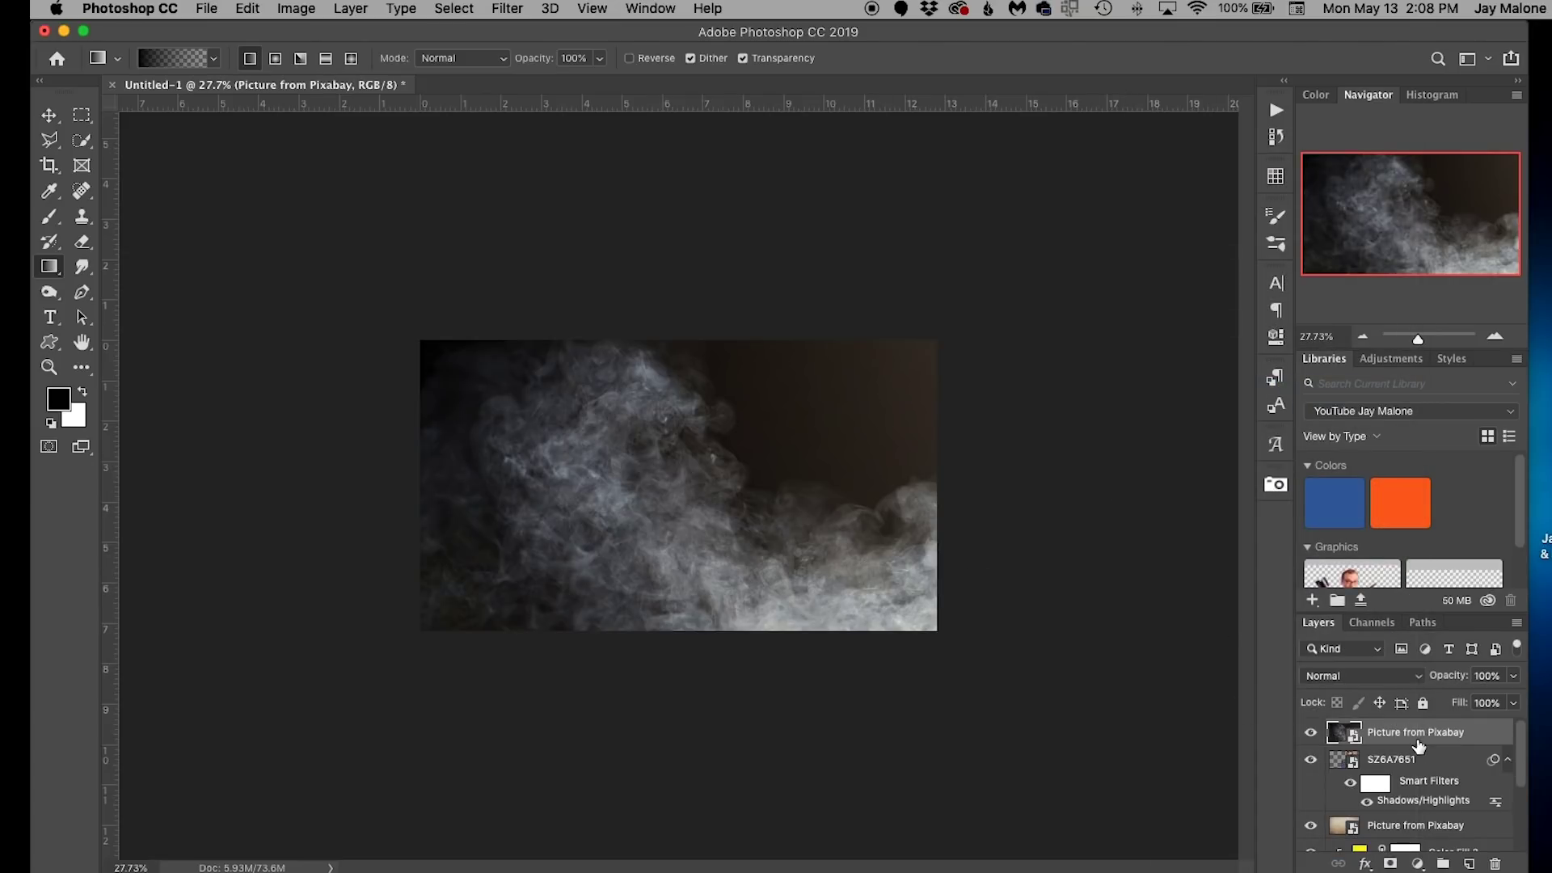
{"action": "left_click_drag", "start_coordinate": [1418, 739], "coordinate": [1424, 800]}
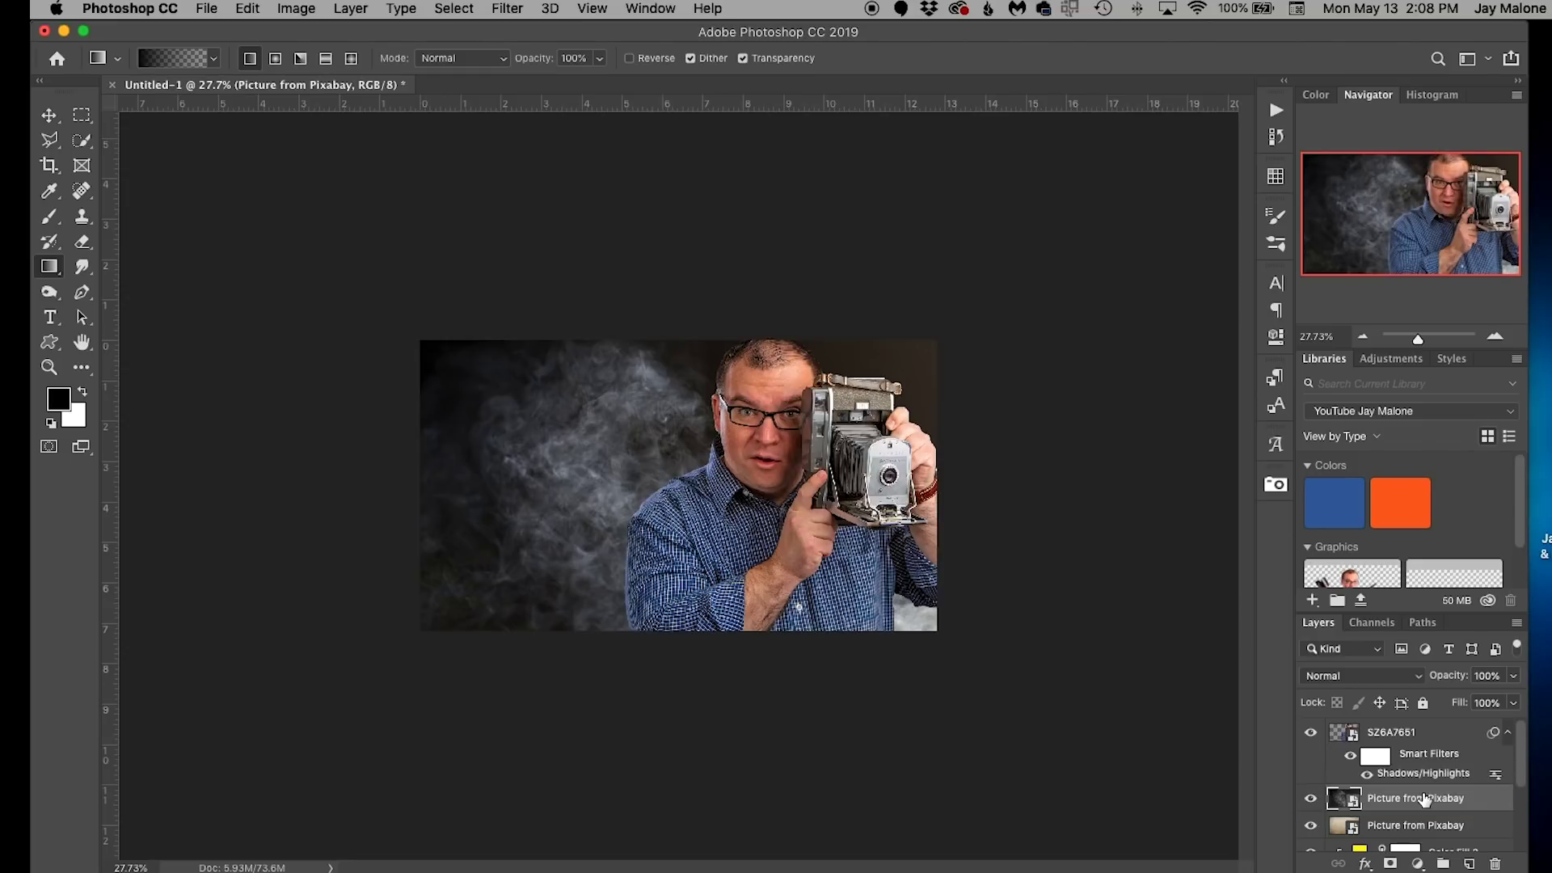
{"action": "left_click", "coordinate": [1365, 675]}
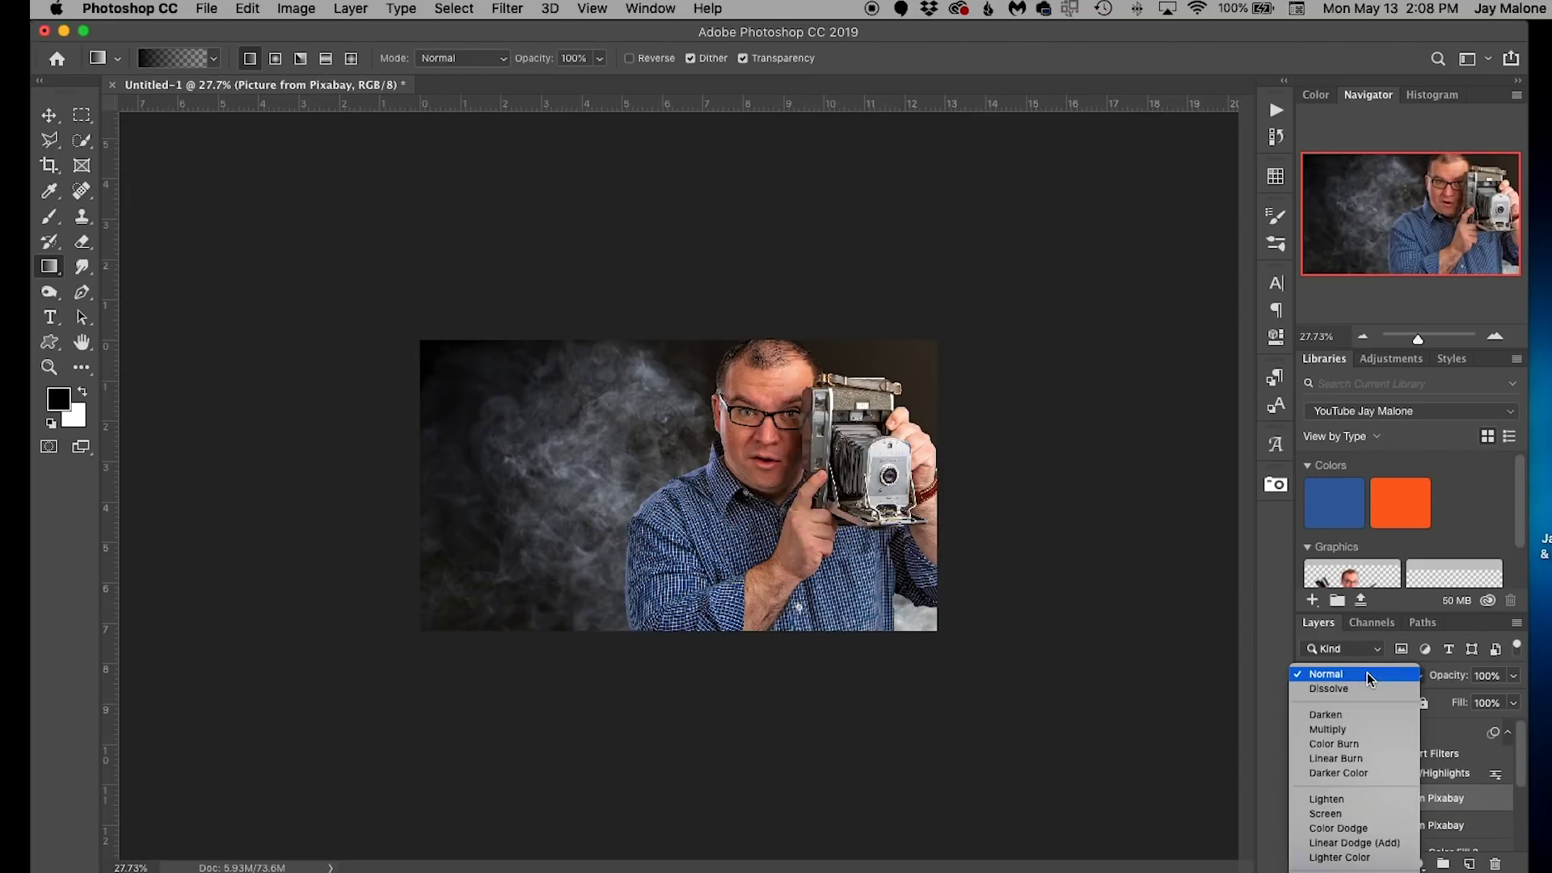
{"action": "left_click", "coordinate": [1355, 813]}
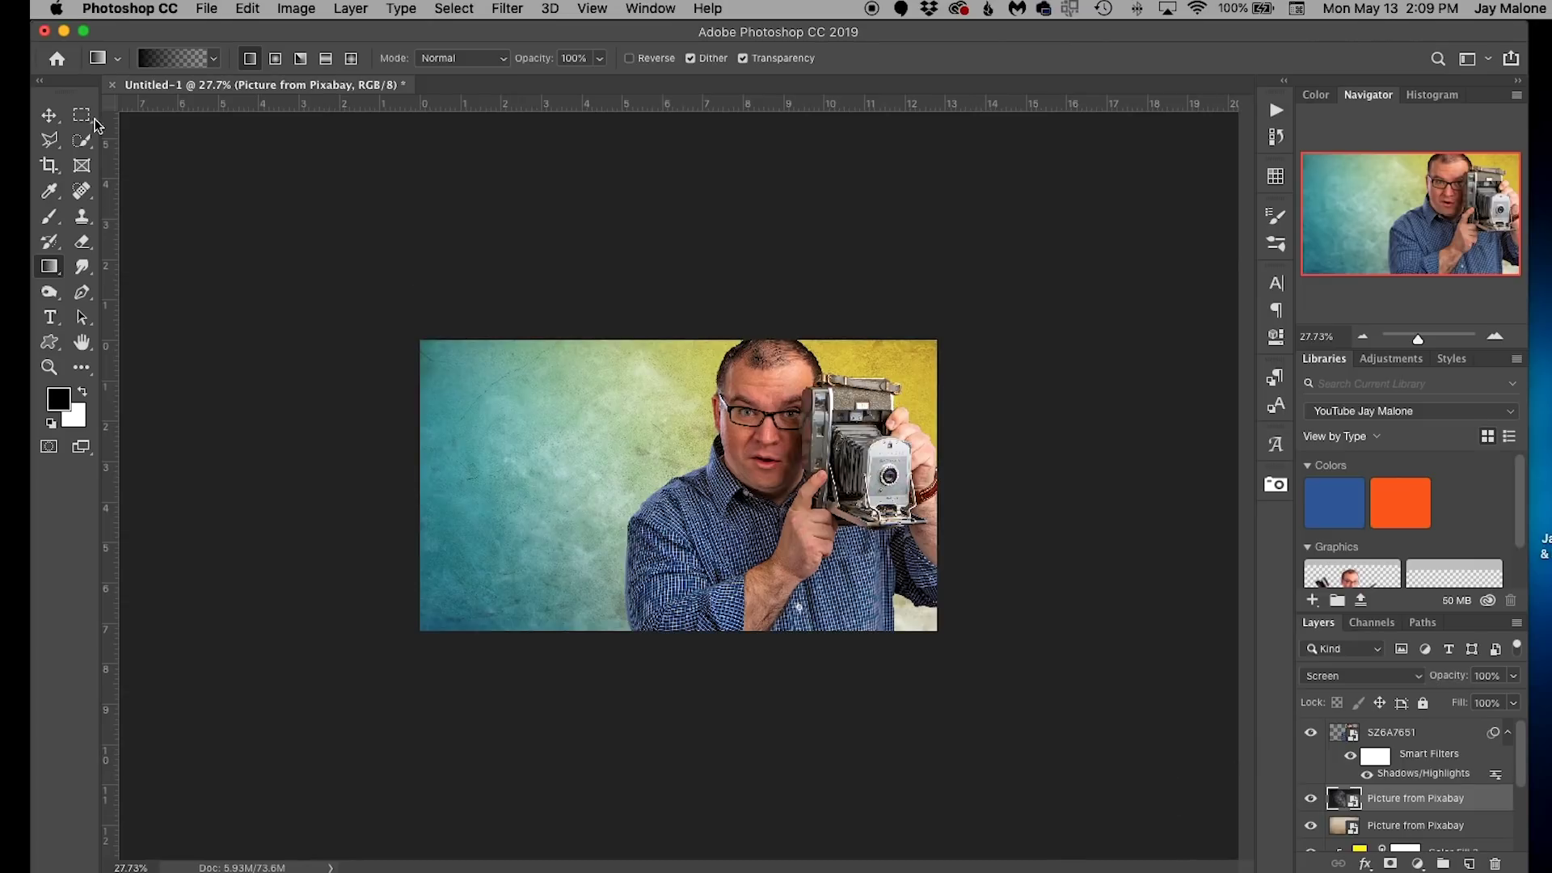
{"action": "left_click", "coordinate": [49, 115]}
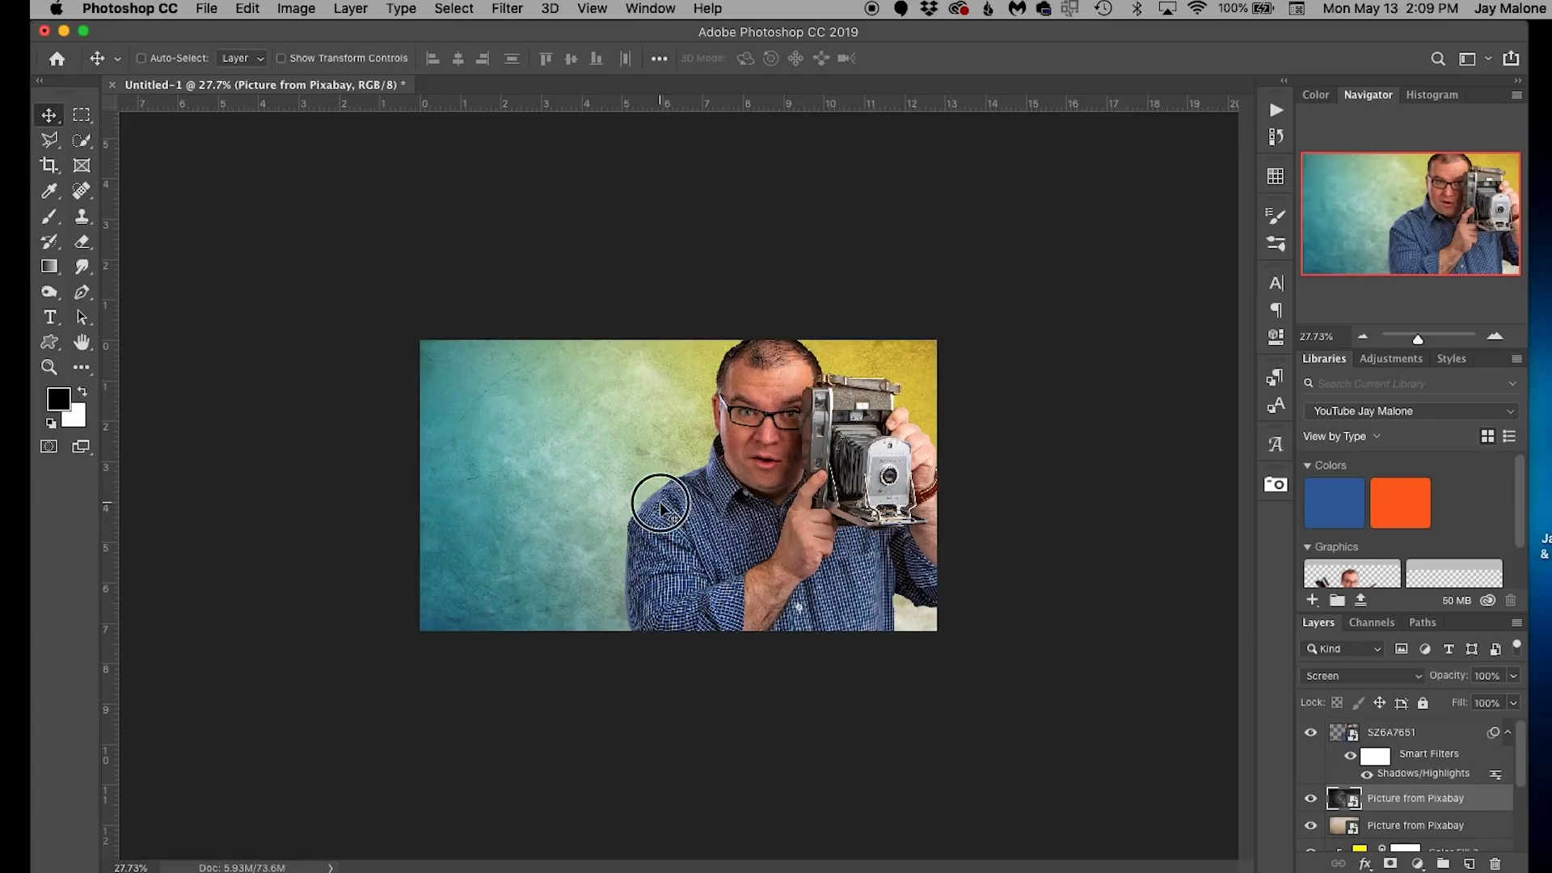
- Move the Pixabay overlay up-left and scale it down to 72.38%
{"action": "left_click_drag", "start_coordinate": [660, 507], "coordinate": [626, 451]}
{"action": "key", "text": "super+t"}
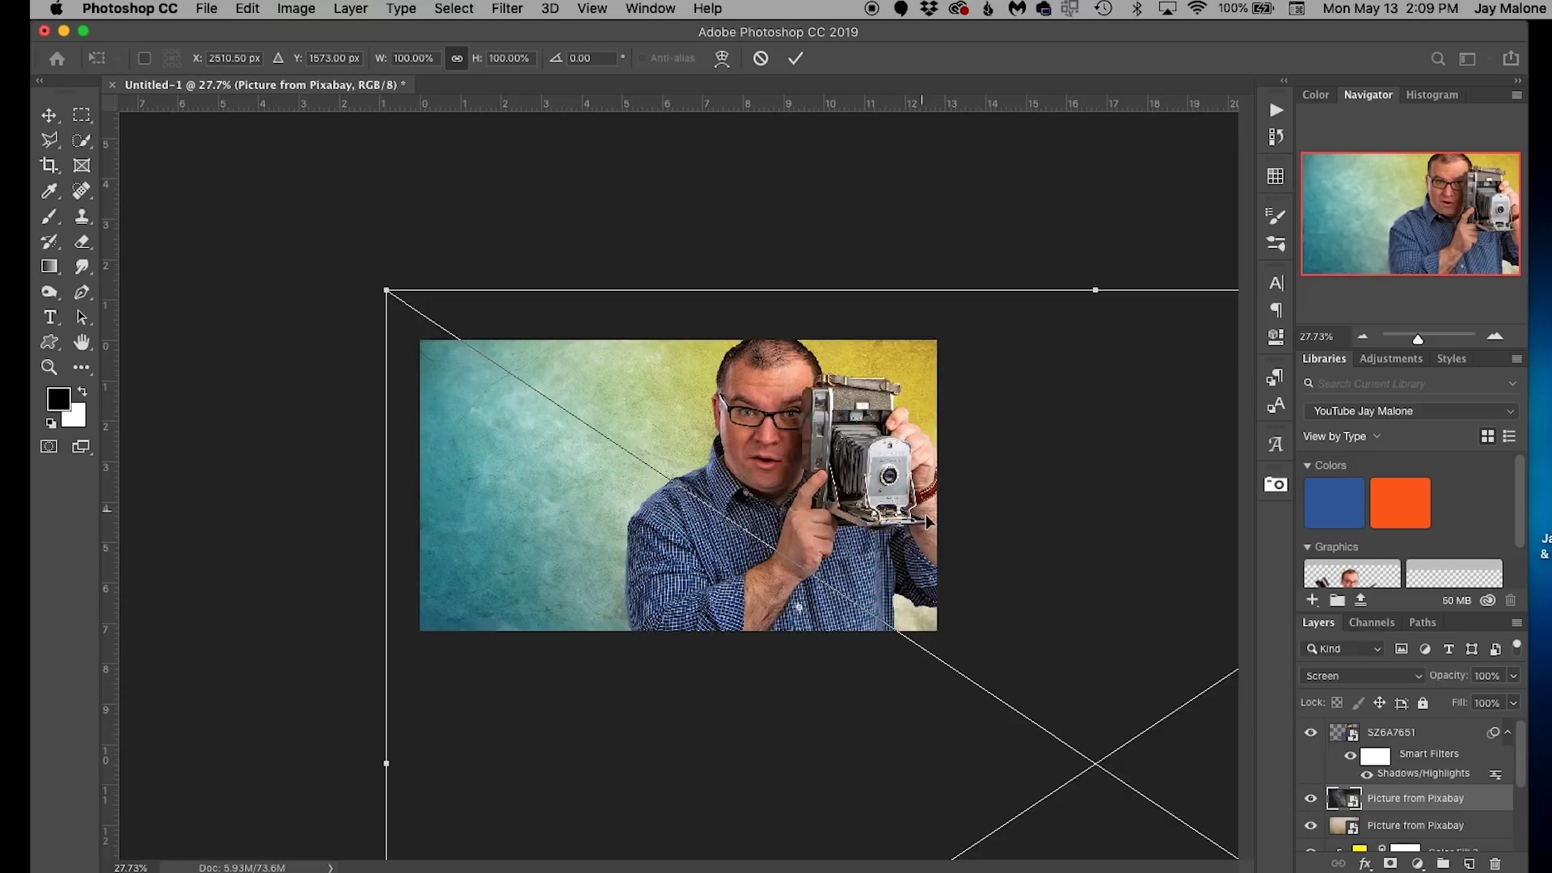
{"action": "left_click_drag", "start_coordinate": [980, 609], "coordinate": [651, 517]}
{"action": "scroll", "coordinate": [663, 509], "scroll_direction": "down", "scroll_amount": 5}
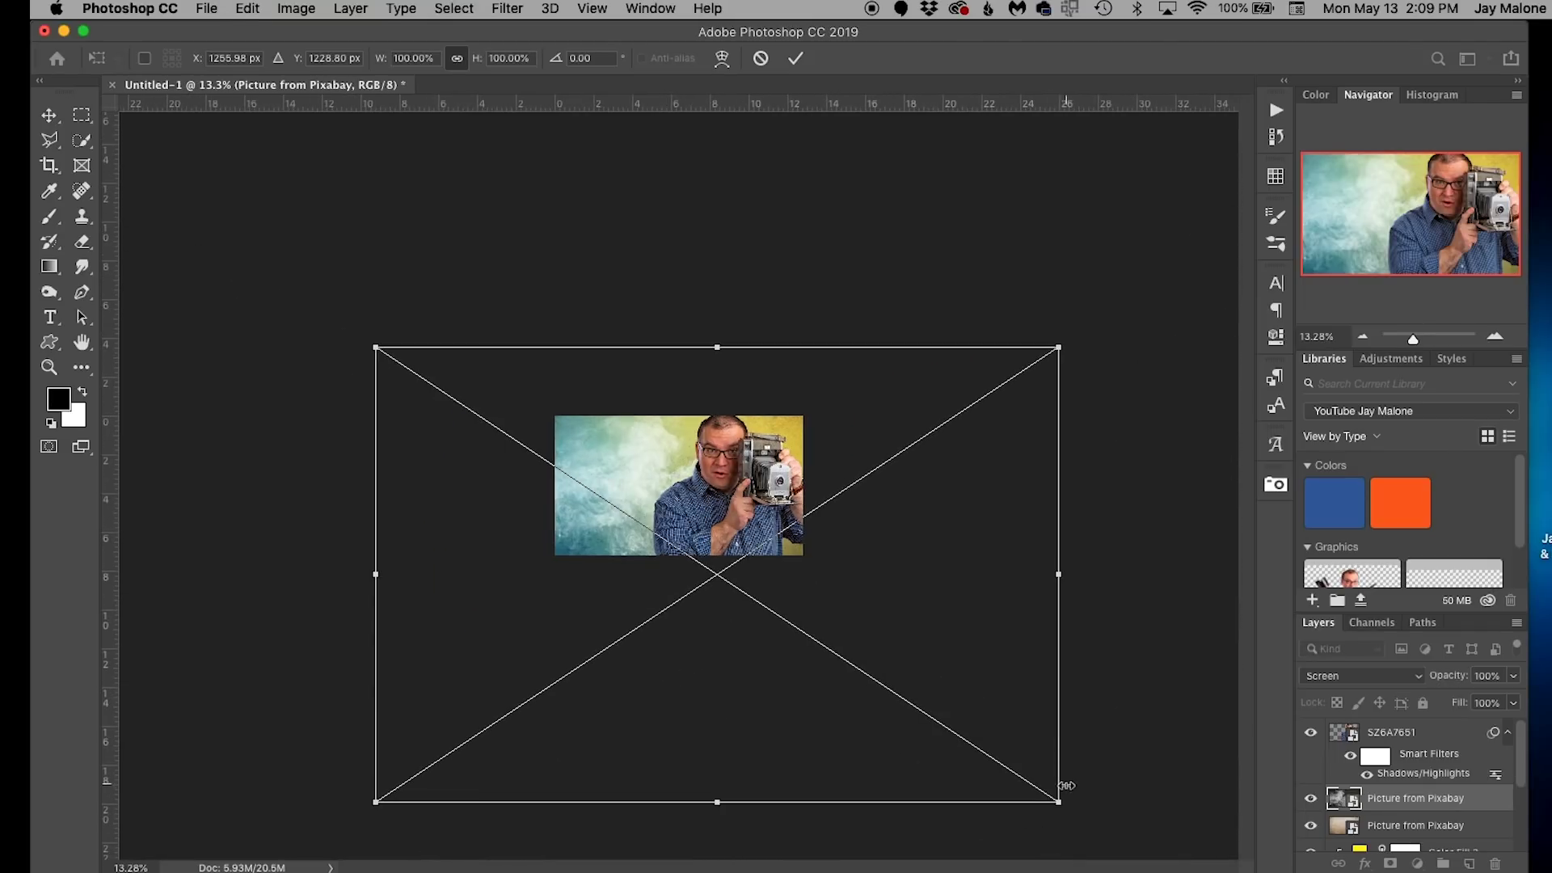
{"action": "left_click_drag", "start_coordinate": [1066, 784], "coordinate": [867, 661]}
{"action": "scroll", "coordinate": [816, 630], "scroll_direction": "up", "scroll_amount": 5}
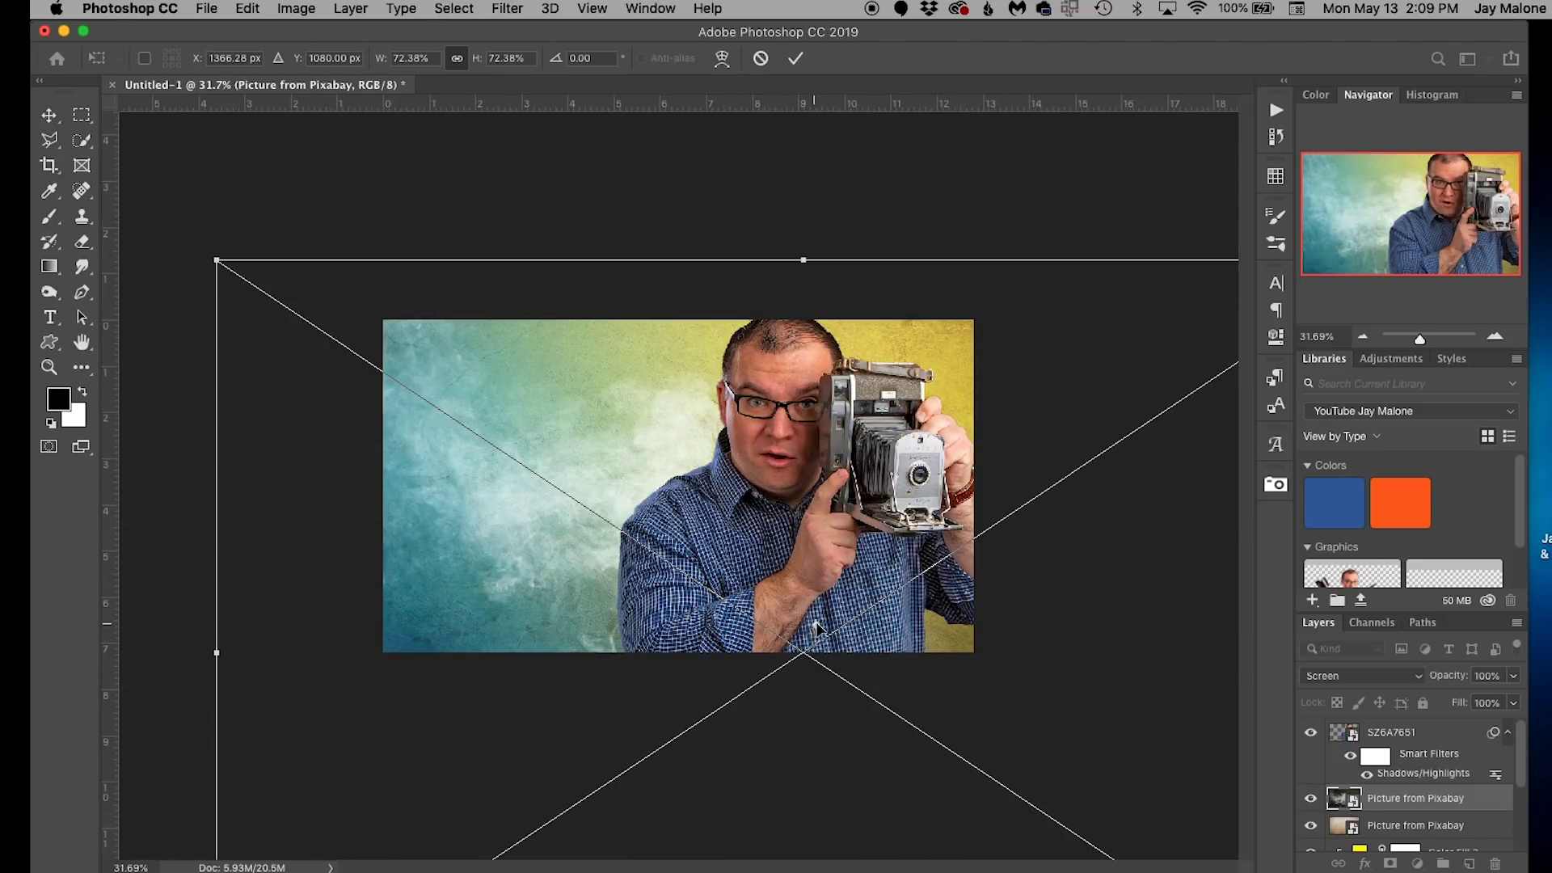
{"action": "key", "text": "Return"}
{"action": "scroll", "coordinate": [860, 599], "scroll_direction": "down", "scroll_amount": 1}
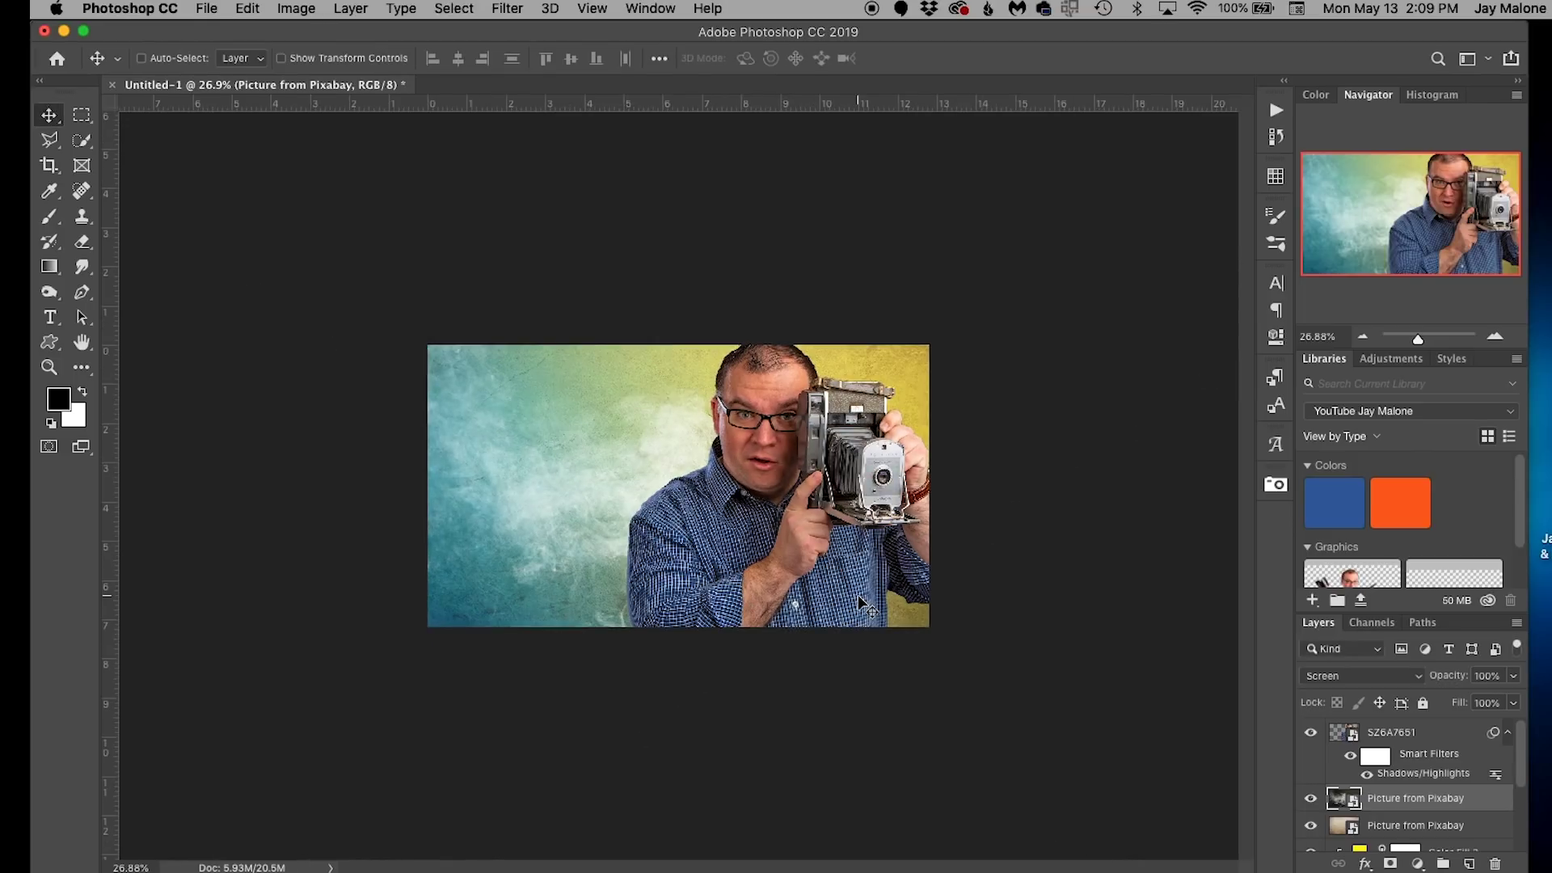
{"action": "scroll", "coordinate": [859, 602], "scroll_direction": "down", "scroll_amount": 2}
{"action": "scroll", "coordinate": [867, 607], "scroll_direction": "up", "scroll_amount": 1}
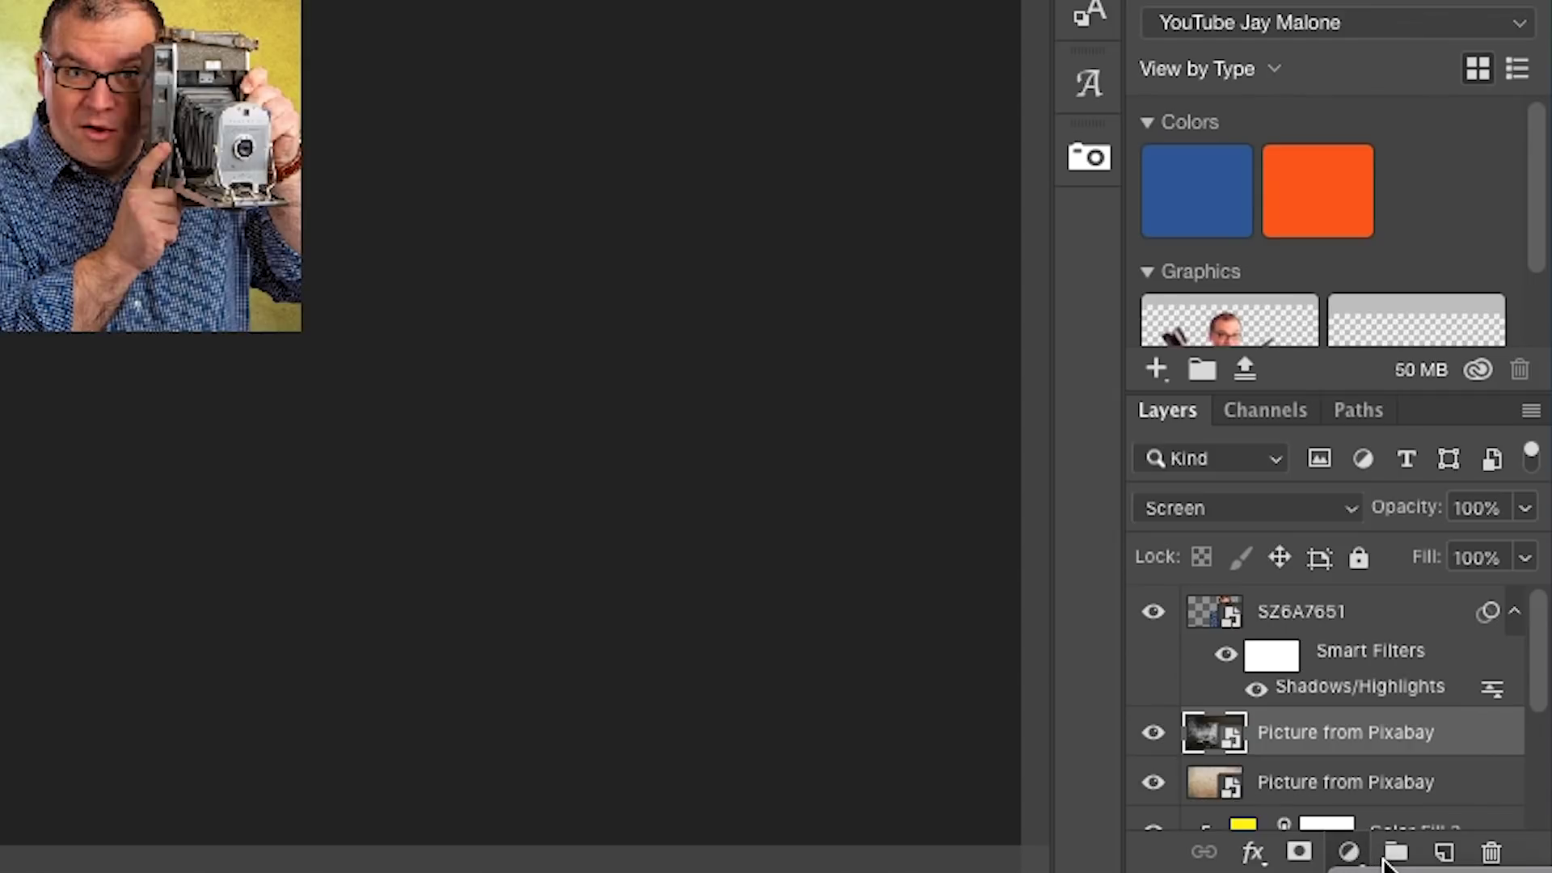
- Add a Hue/Saturation adjustment layer with Saturation +41, then reselect the SZ6A7651 layer
{"action": "left_click", "coordinate": [1348, 853]}
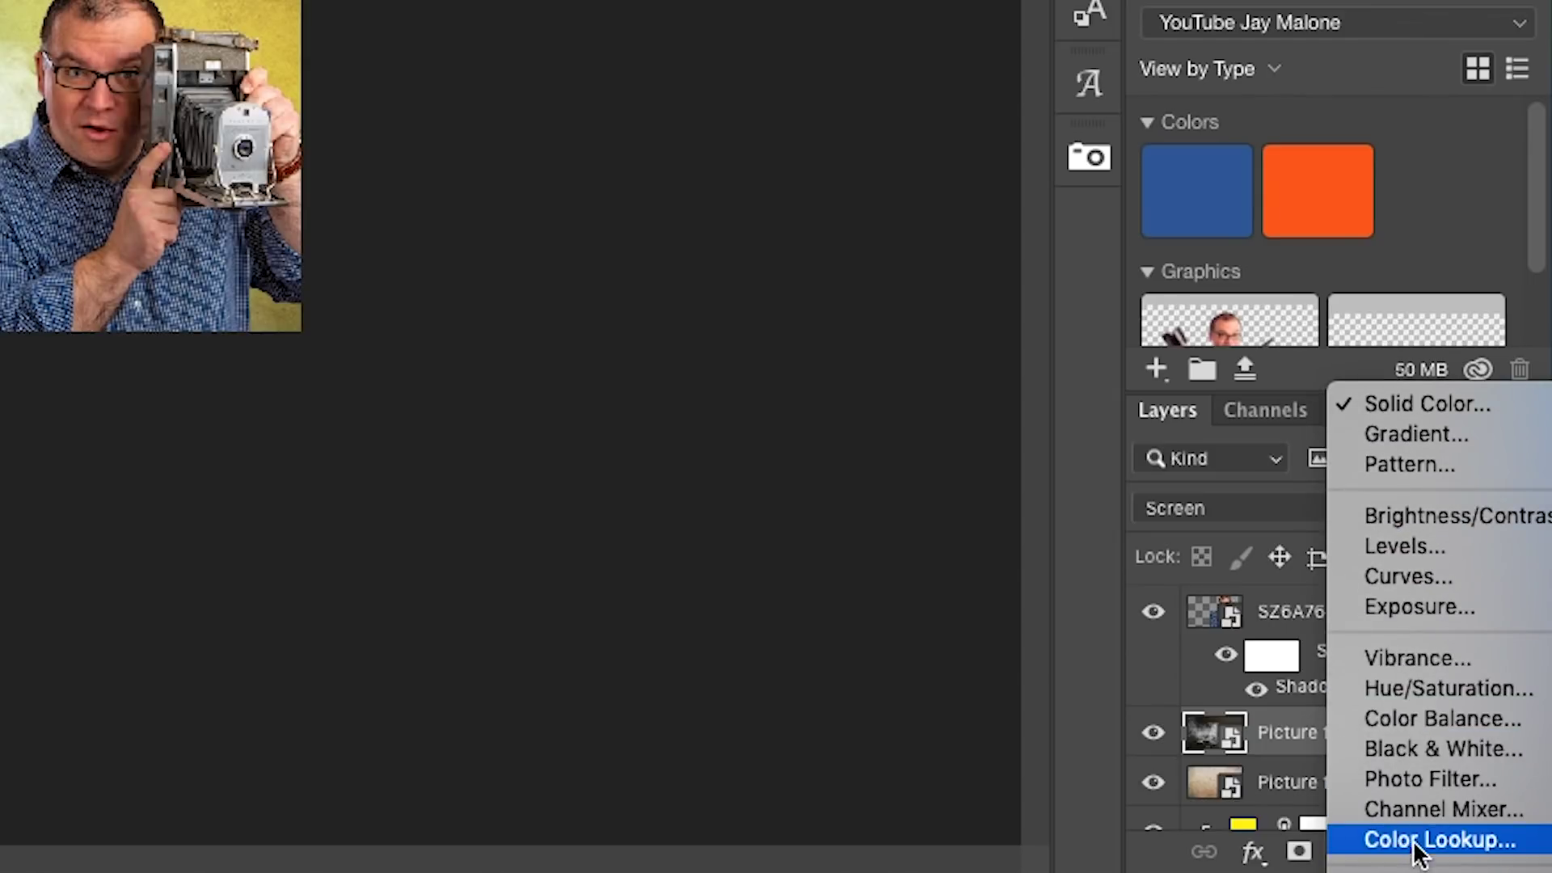
{"action": "left_click", "coordinate": [1470, 690]}
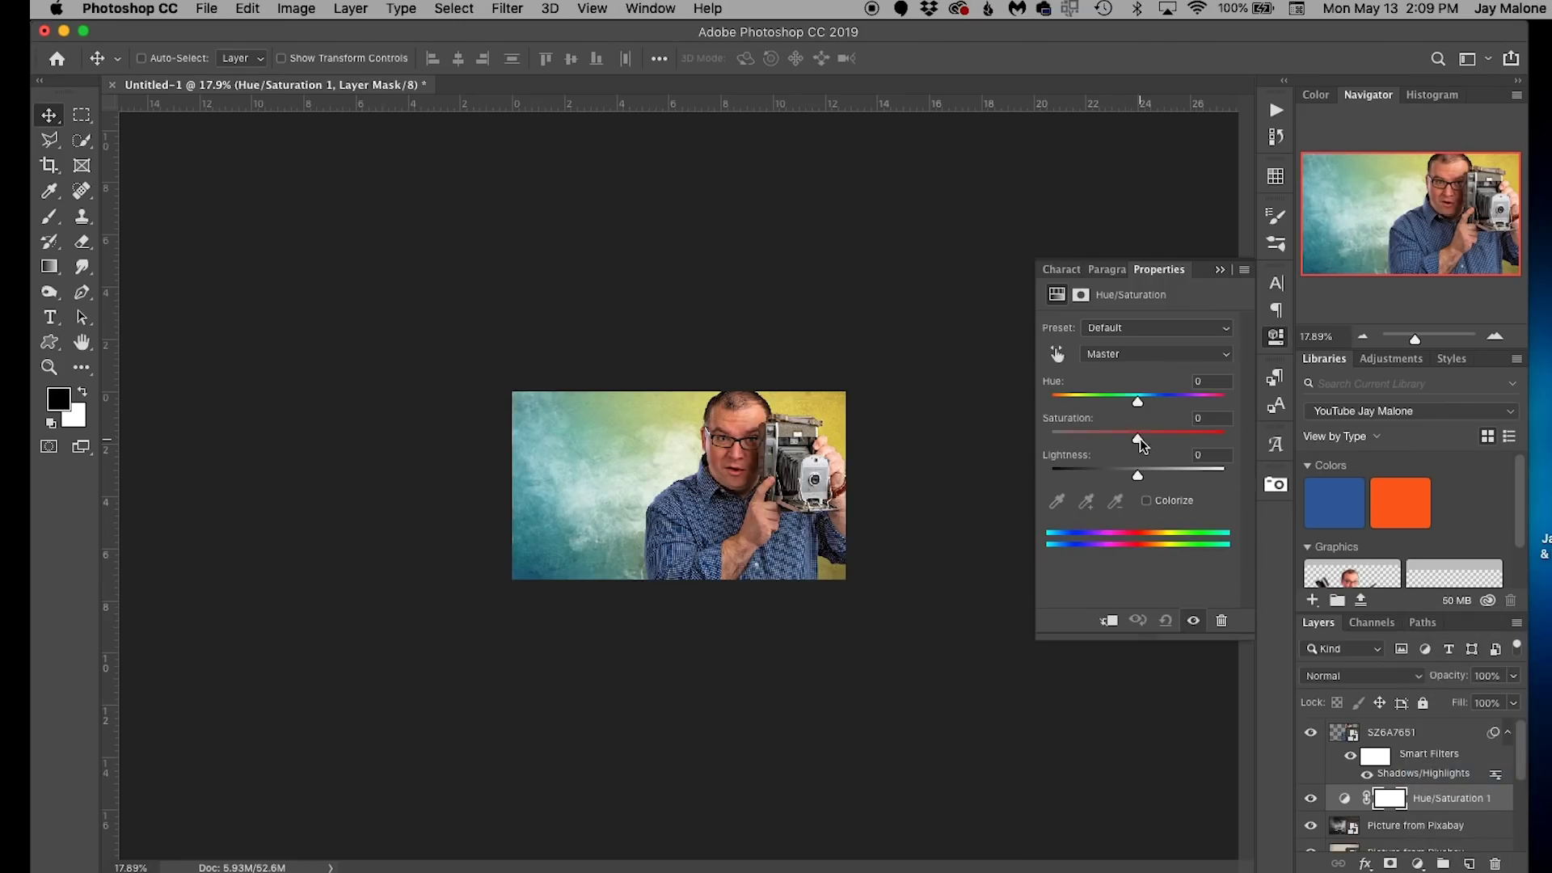
{"action": "left_click_drag", "start_coordinate": [1140, 444], "coordinate": [1175, 443]}
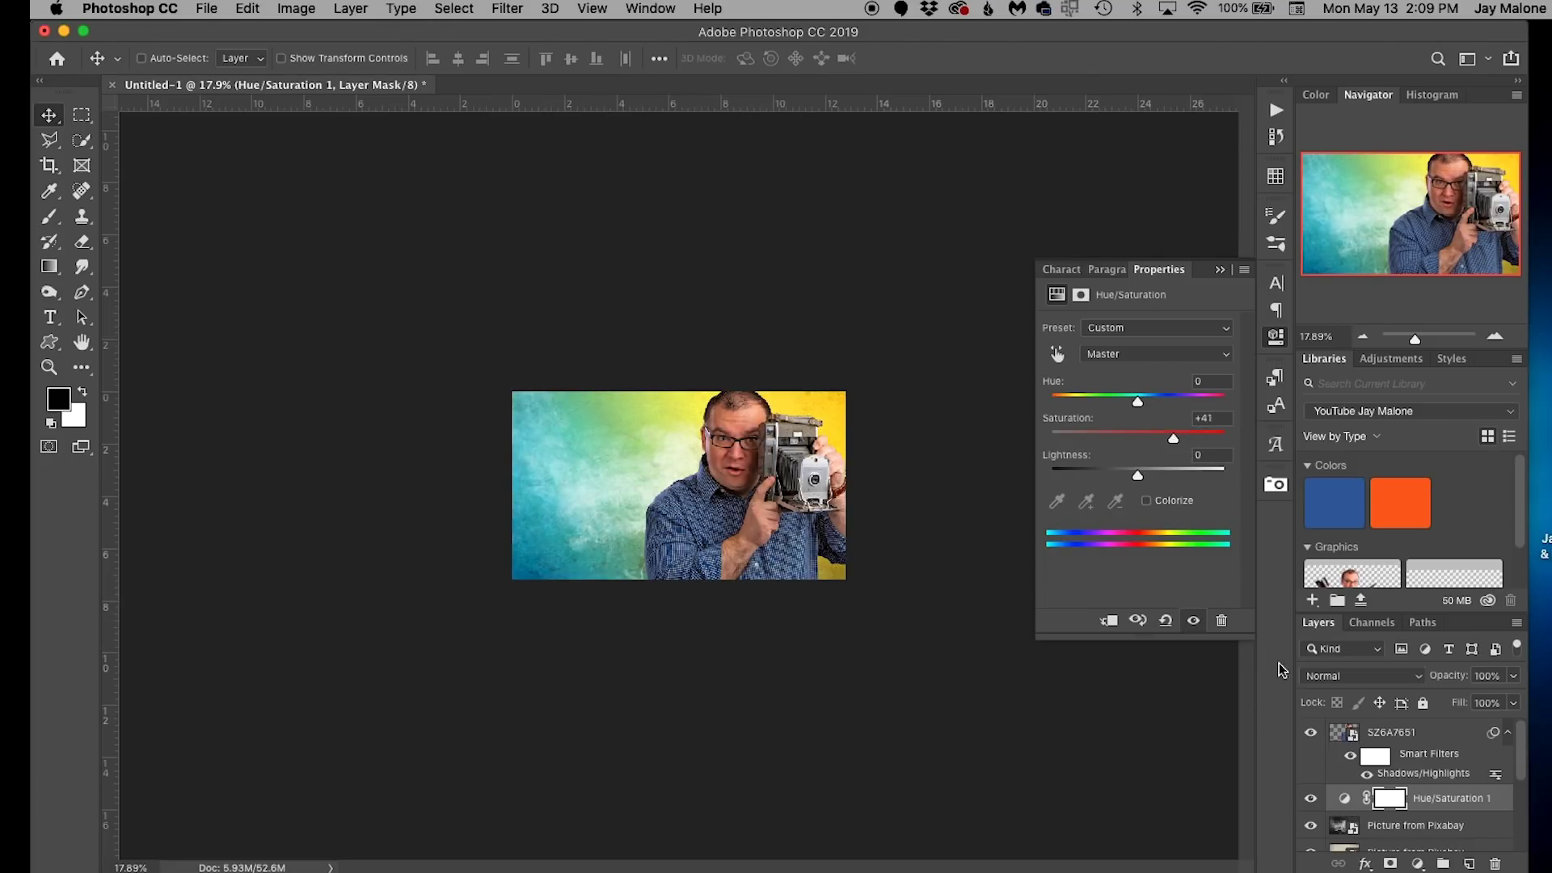
{"action": "left_click", "coordinate": [1445, 731]}
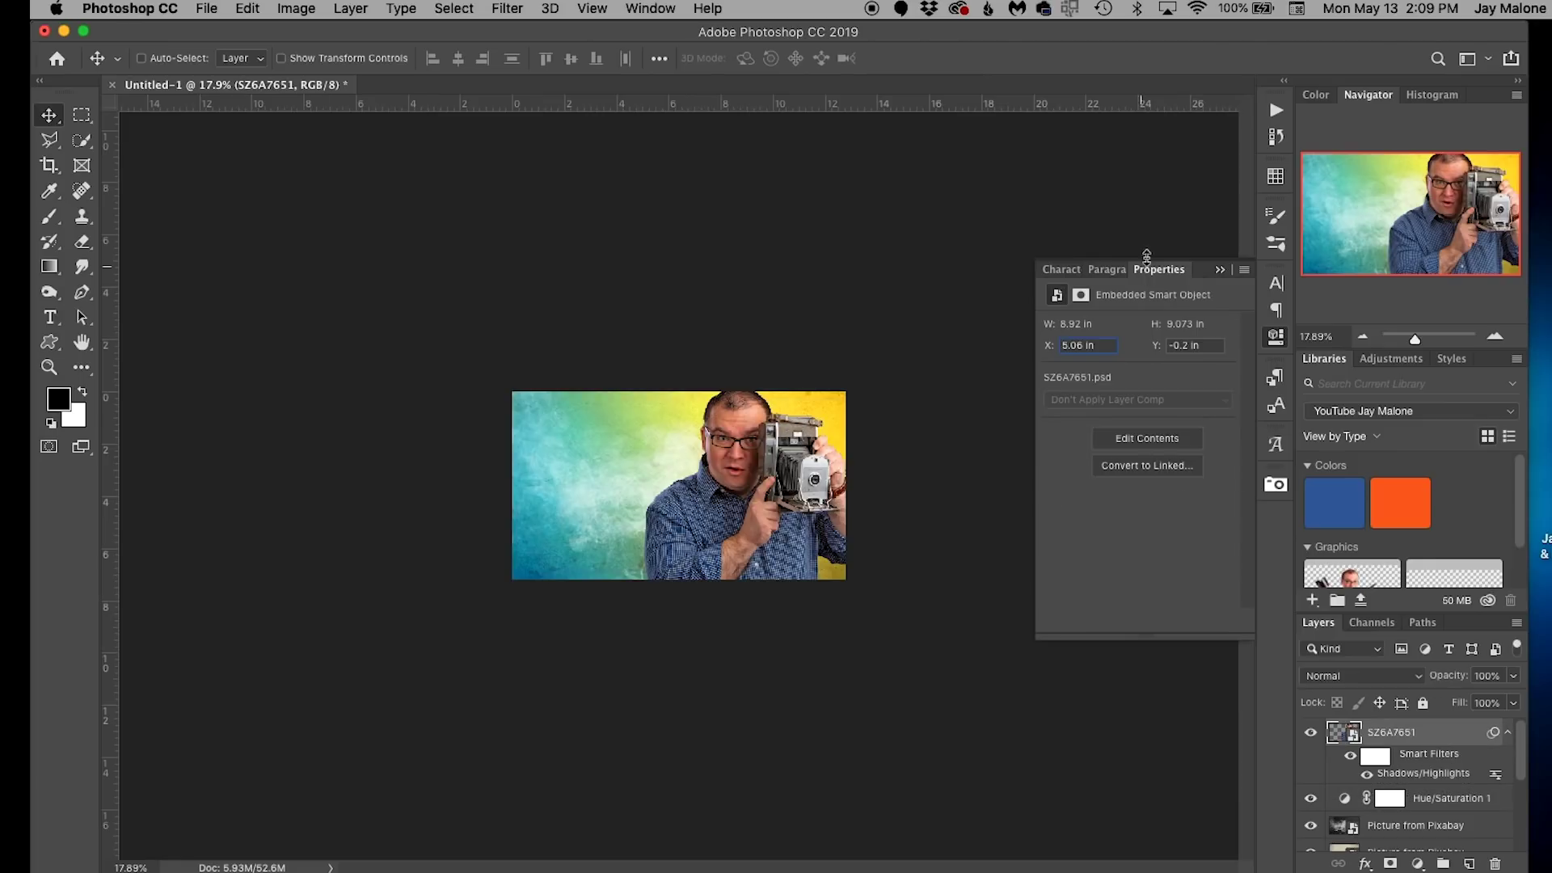
{"action": "left_click", "coordinate": [1218, 270]}
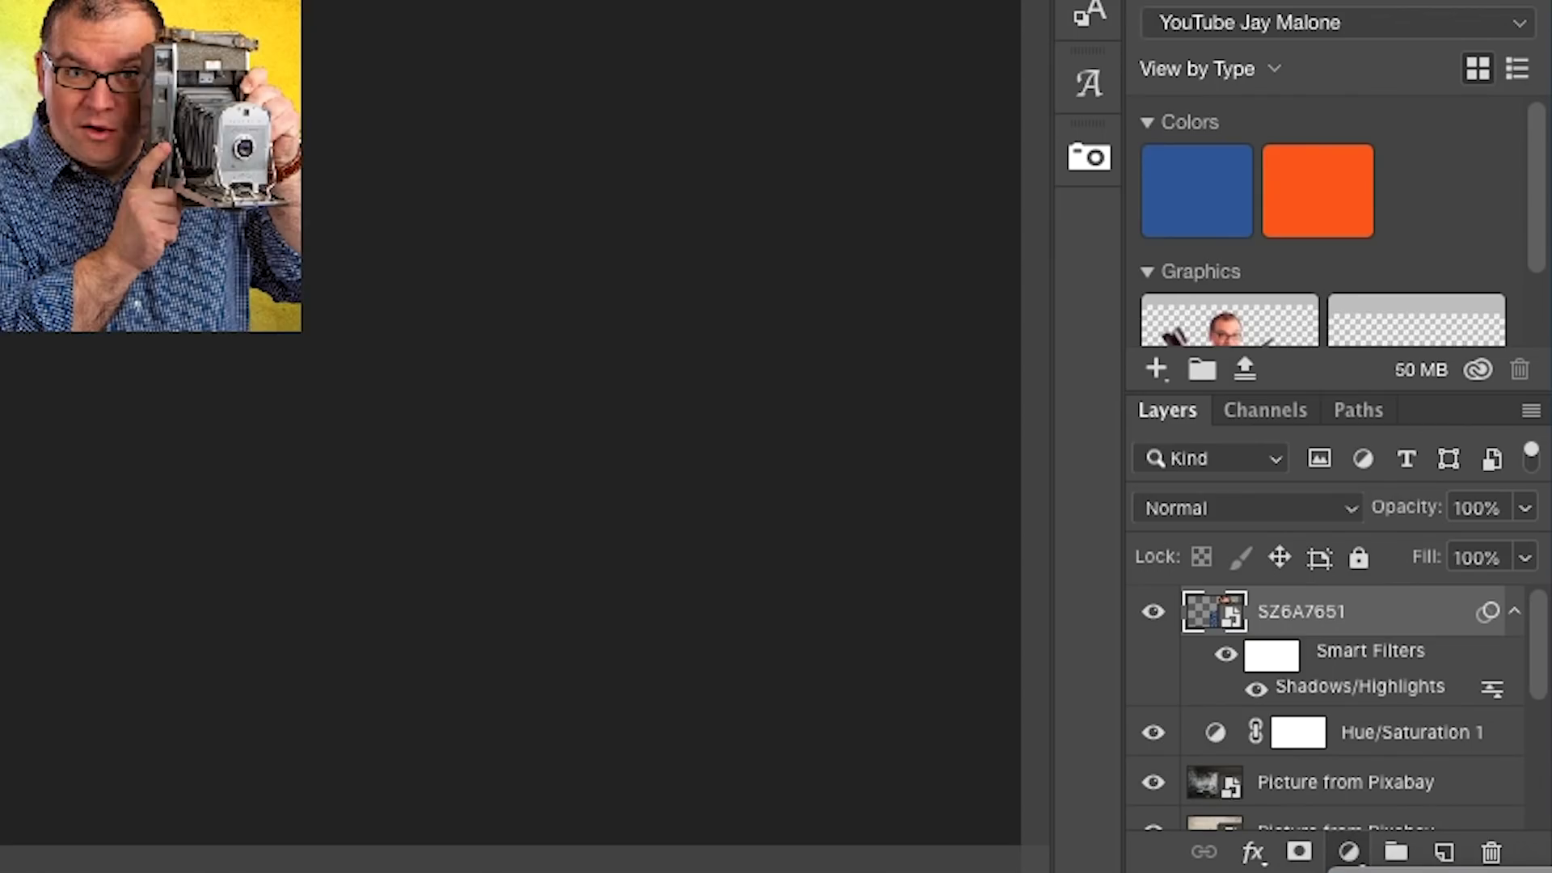
- Add a Brightness/Contrast adjustment layer with Brightness 15 above the SZ6A7651 layer
{"action": "left_click", "coordinate": [1348, 851]}
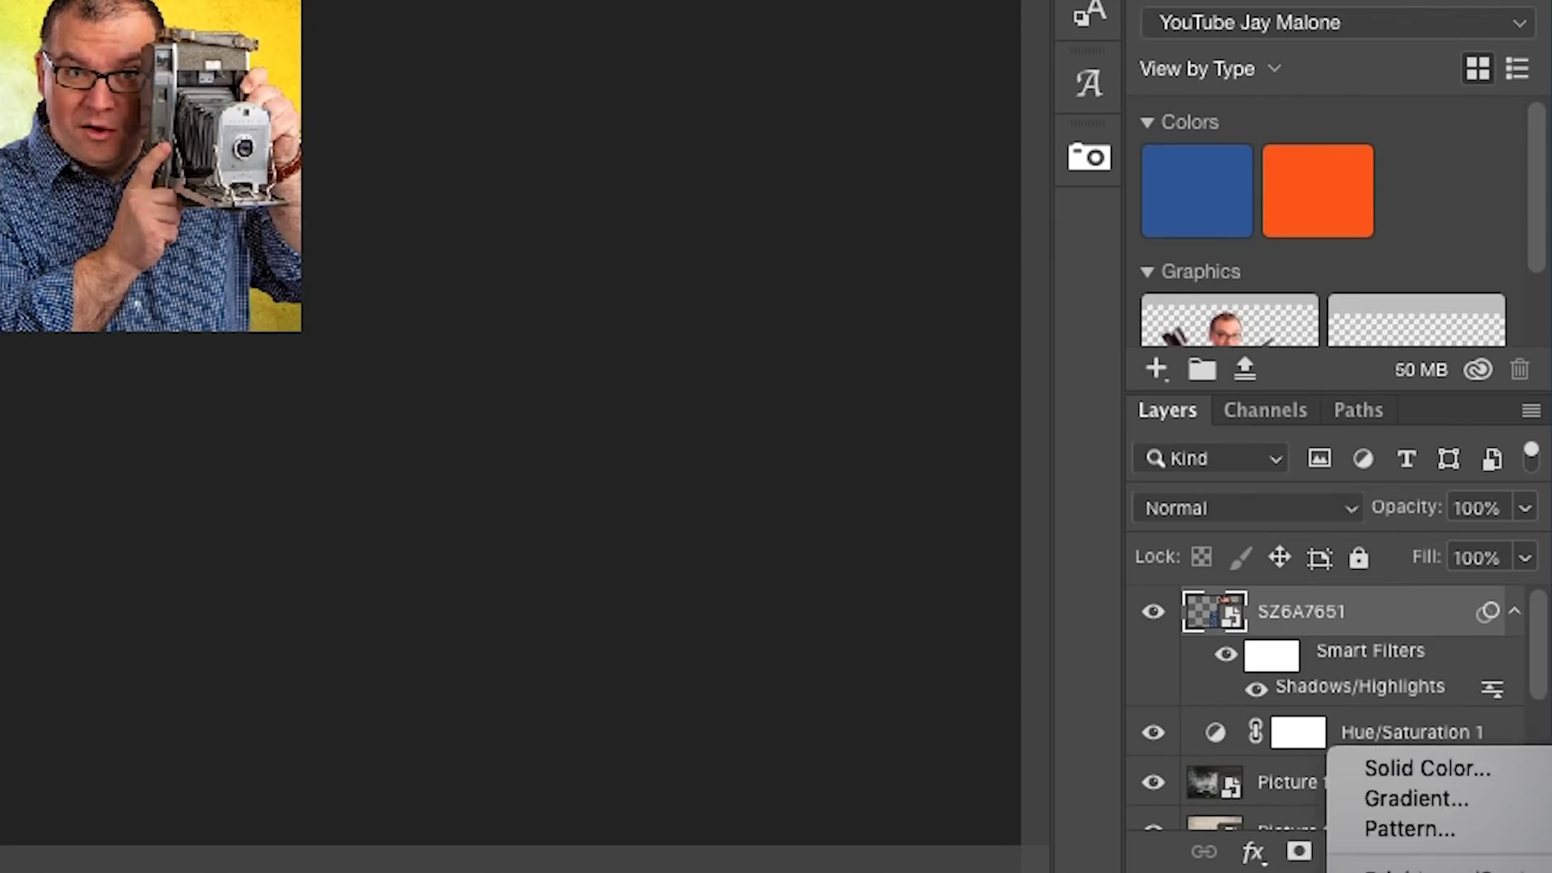
{"action": "left_click", "coordinate": [1473, 825]}
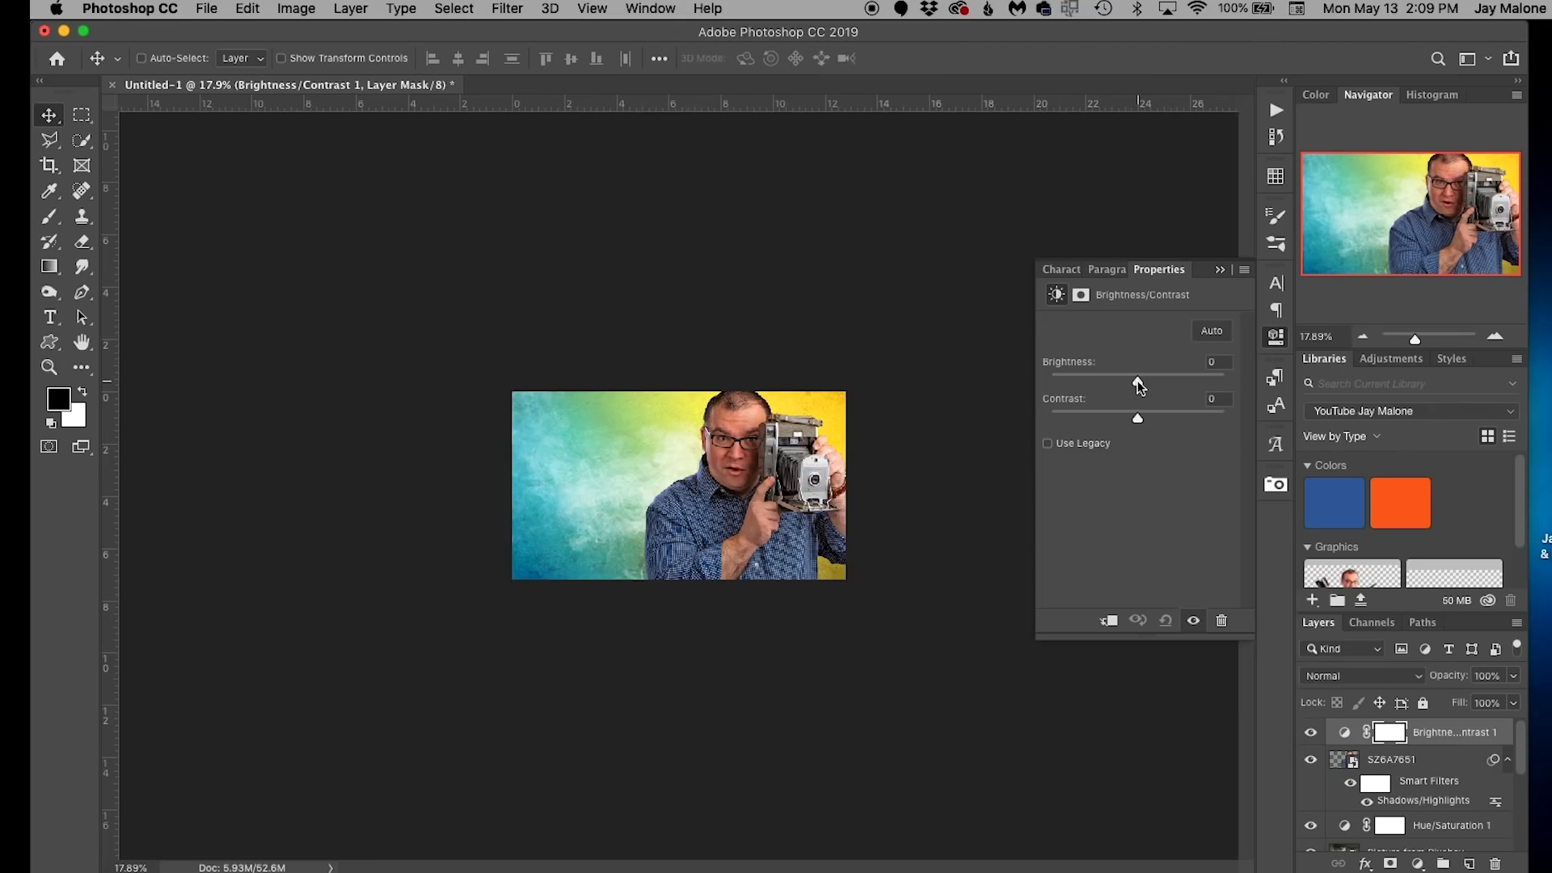
{"action": "left_click_drag", "start_coordinate": [1137, 381], "coordinate": [1148, 382]}
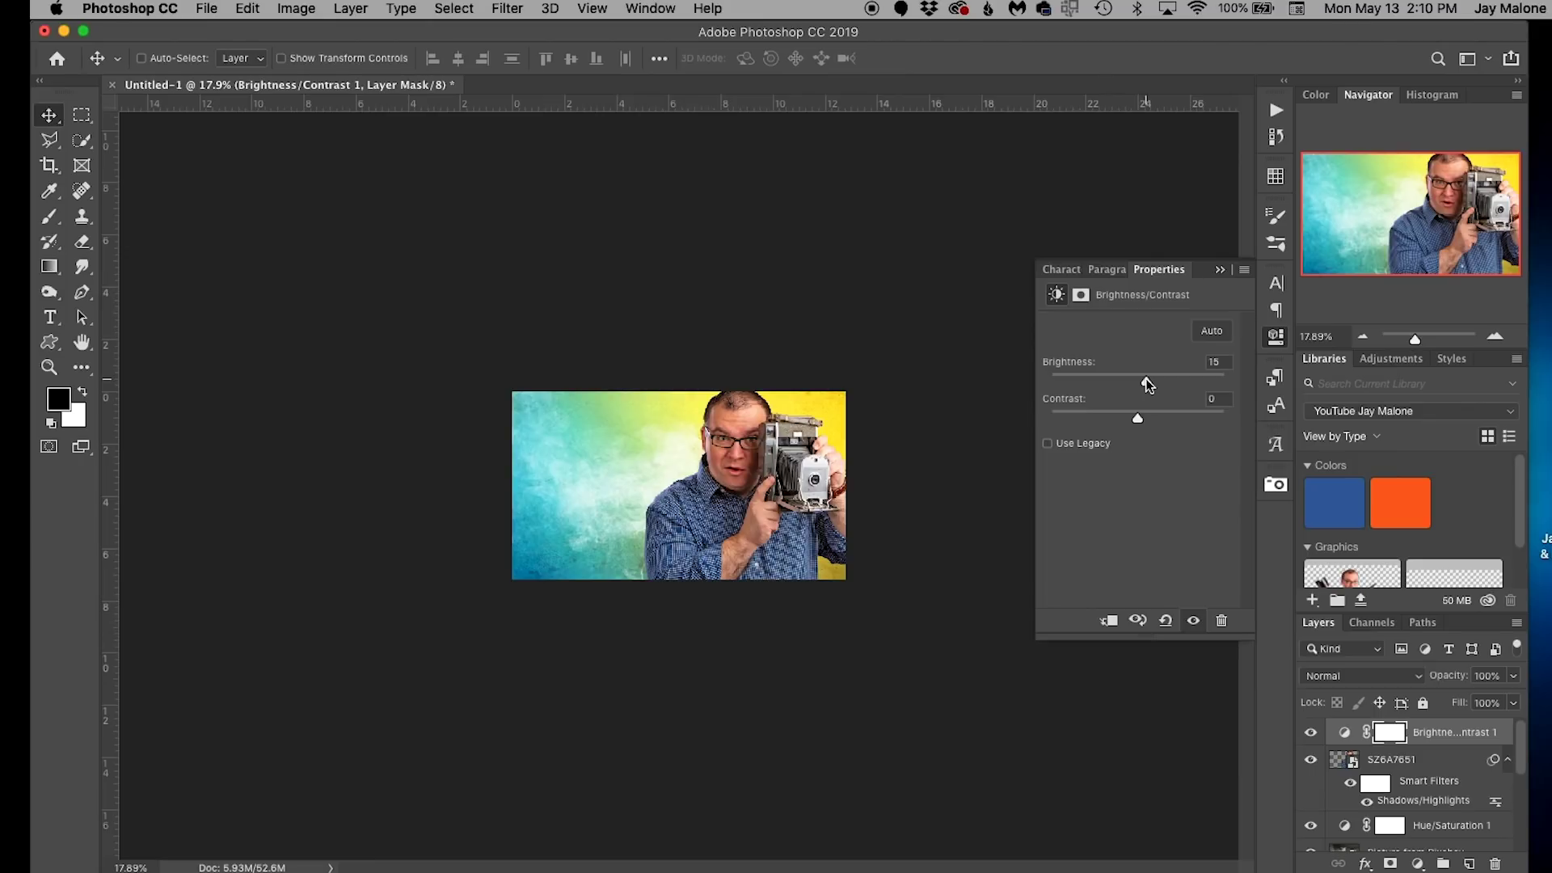
{"action": "left_click", "coordinate": [1220, 269]}
{"action": "key", "text": "super+0"}
- Type a black Anton headline on the left side, with 'MAKING' on one line and 'THUMBNAILS' on the next
{"action": "left_click", "coordinate": [51, 315]}
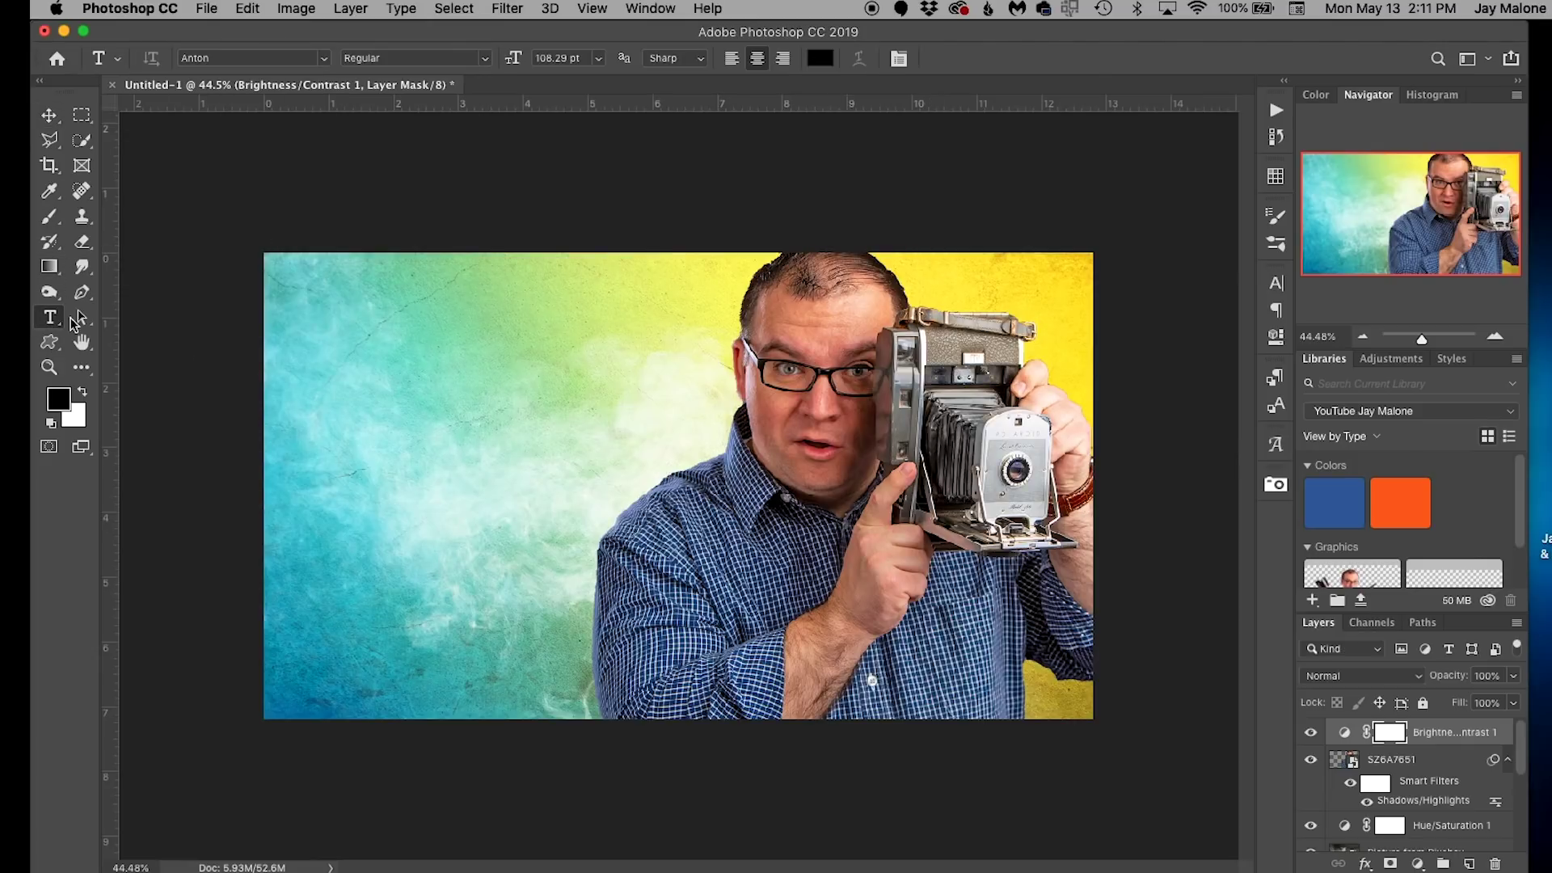
{"action": "left_click", "coordinate": [433, 425]}
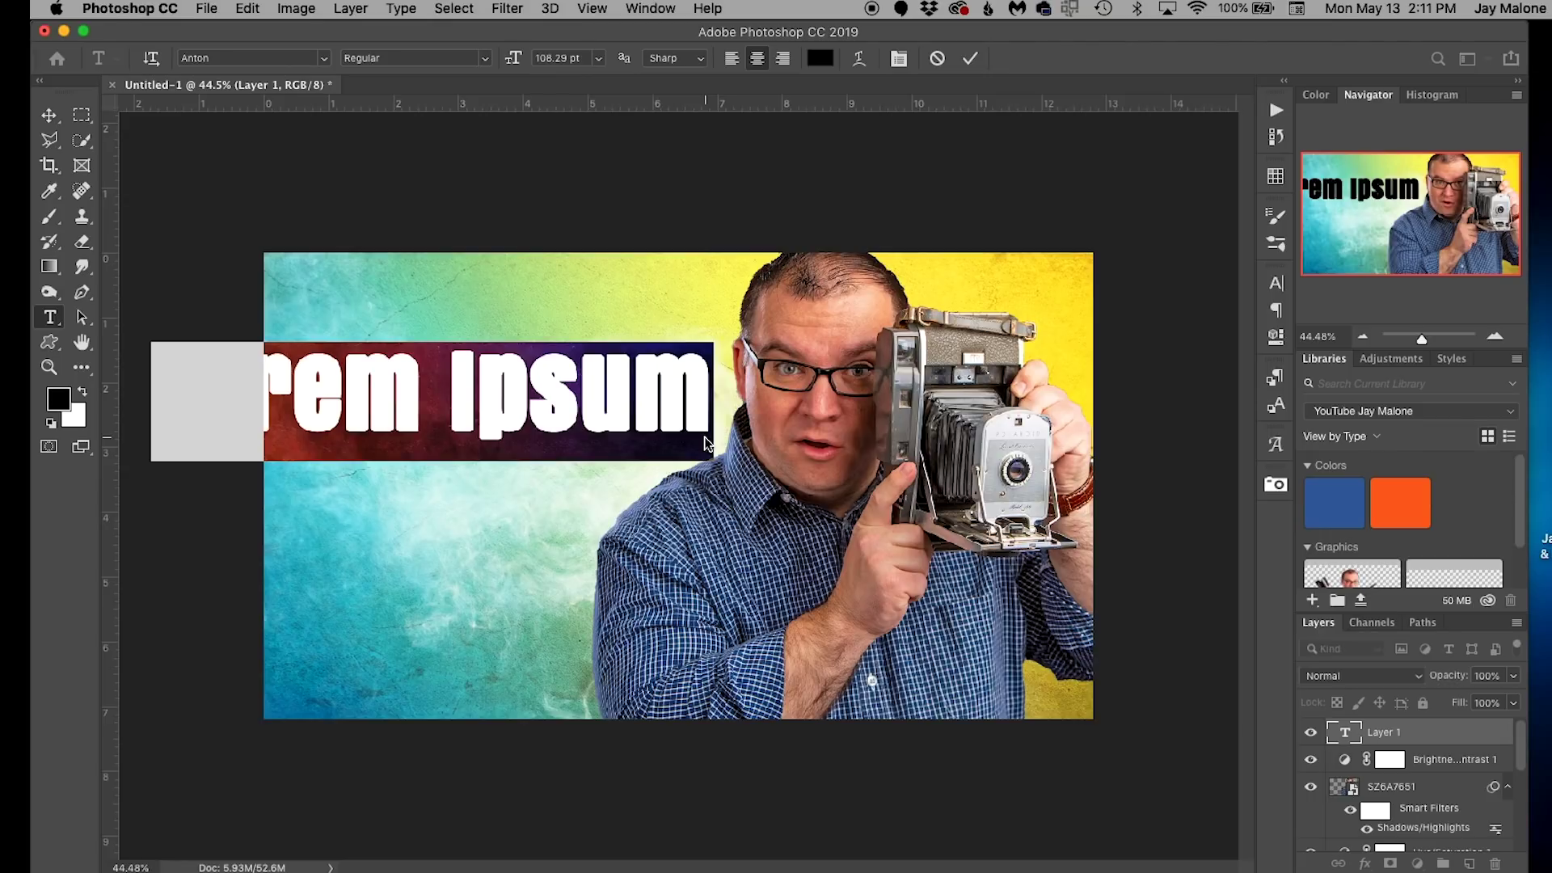
{"action": "type", "text": "MAKING"}
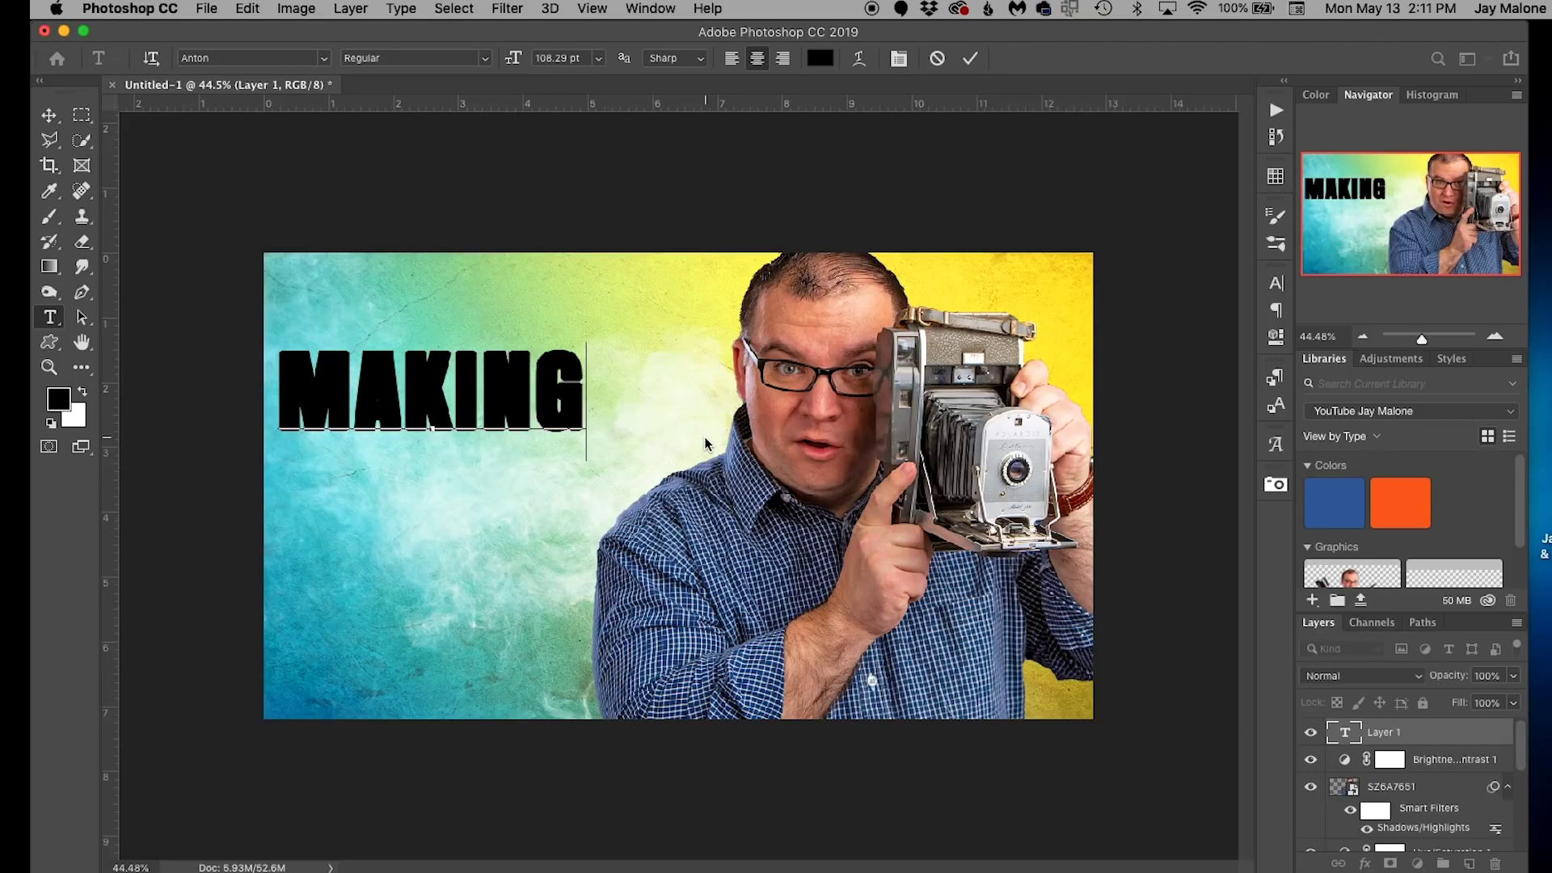
{"action": "key", "text": "Return"}
{"action": "type", "text": "THUMBN"}
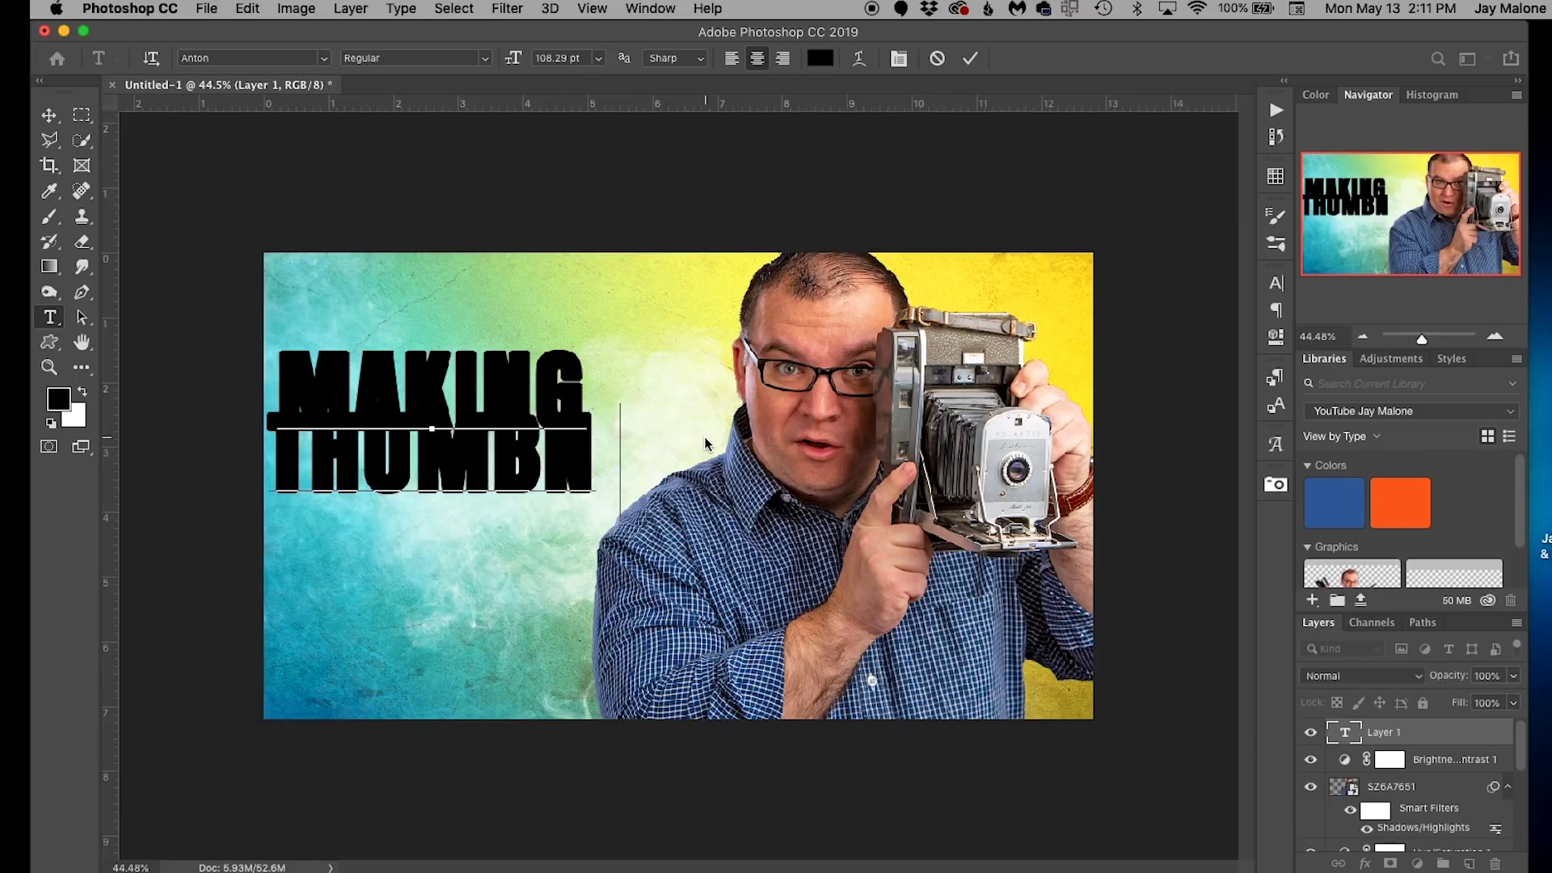
{"action": "type", "text": "AILS"}
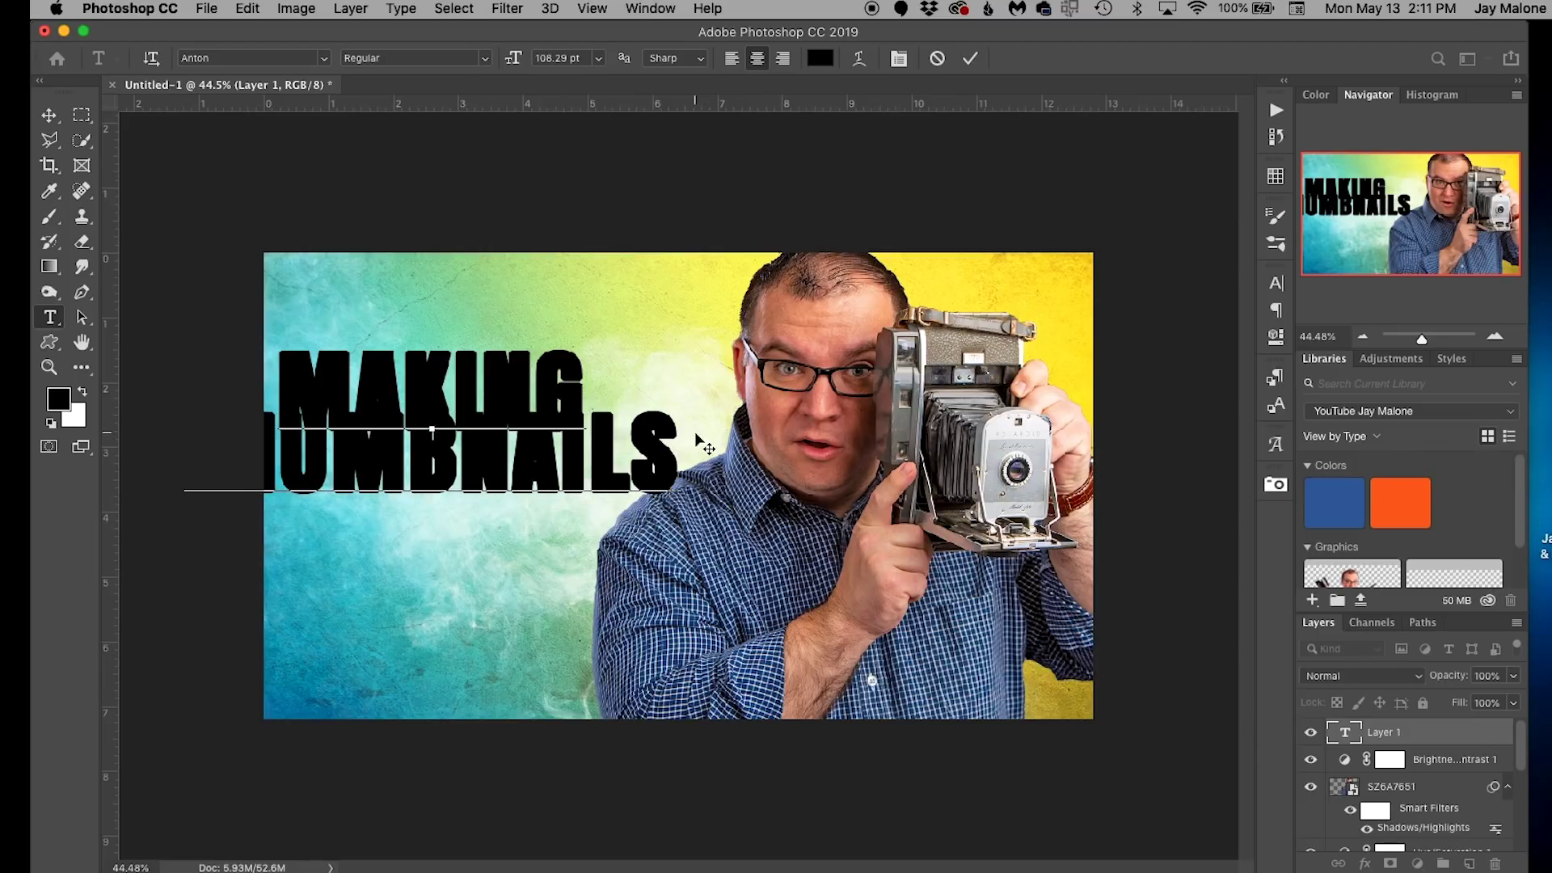
{"action": "left_click", "coordinate": [970, 59]}
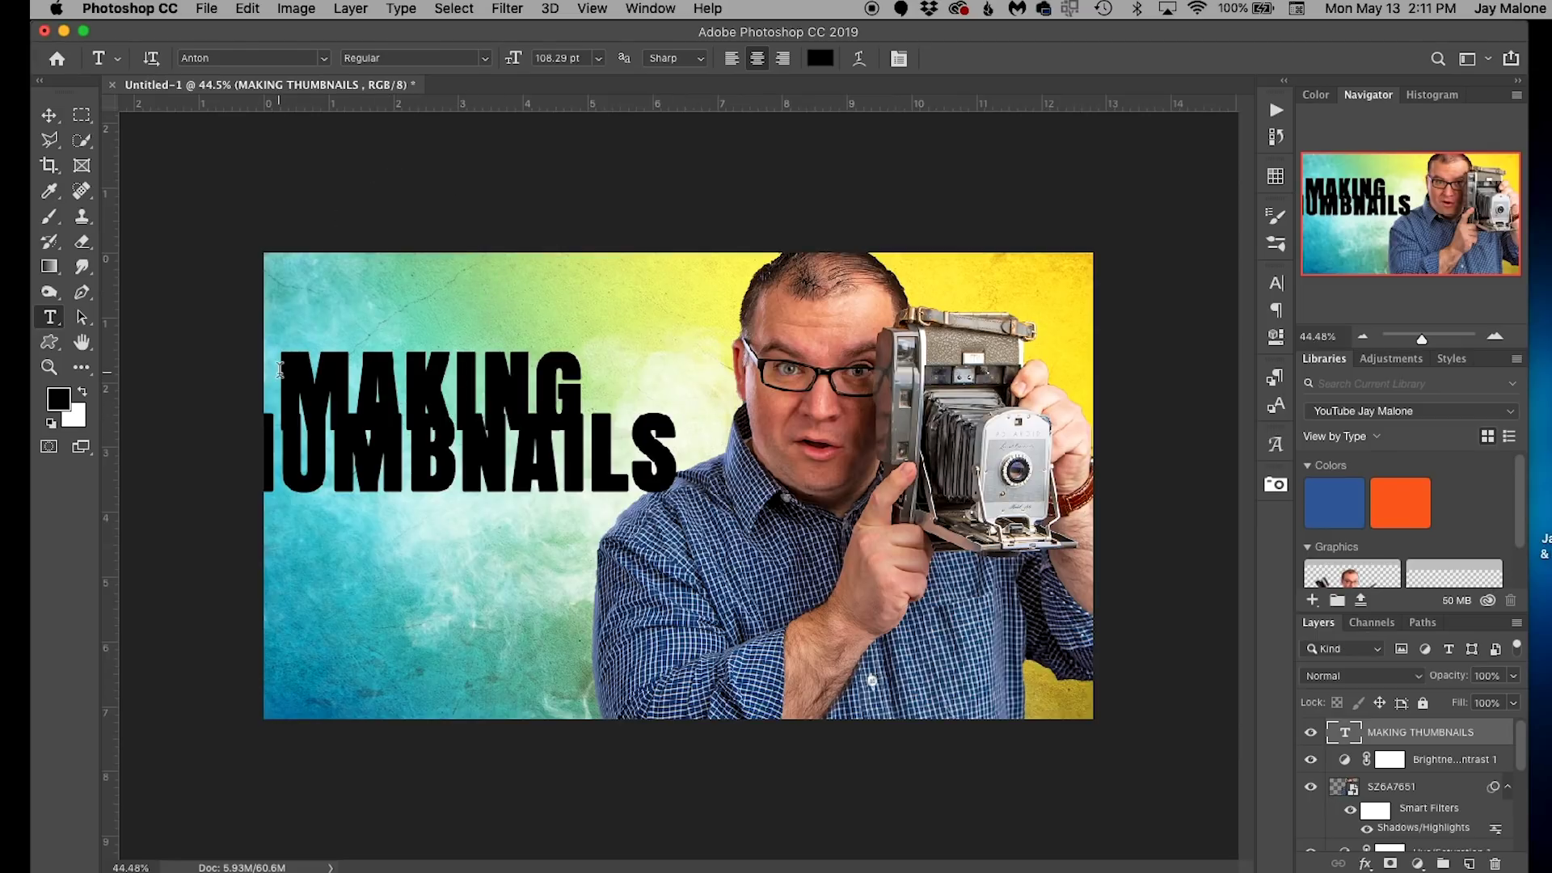
- Scale the headline down so THUMBNAILS fits inside the canvas
{"action": "key", "text": "super+t"}
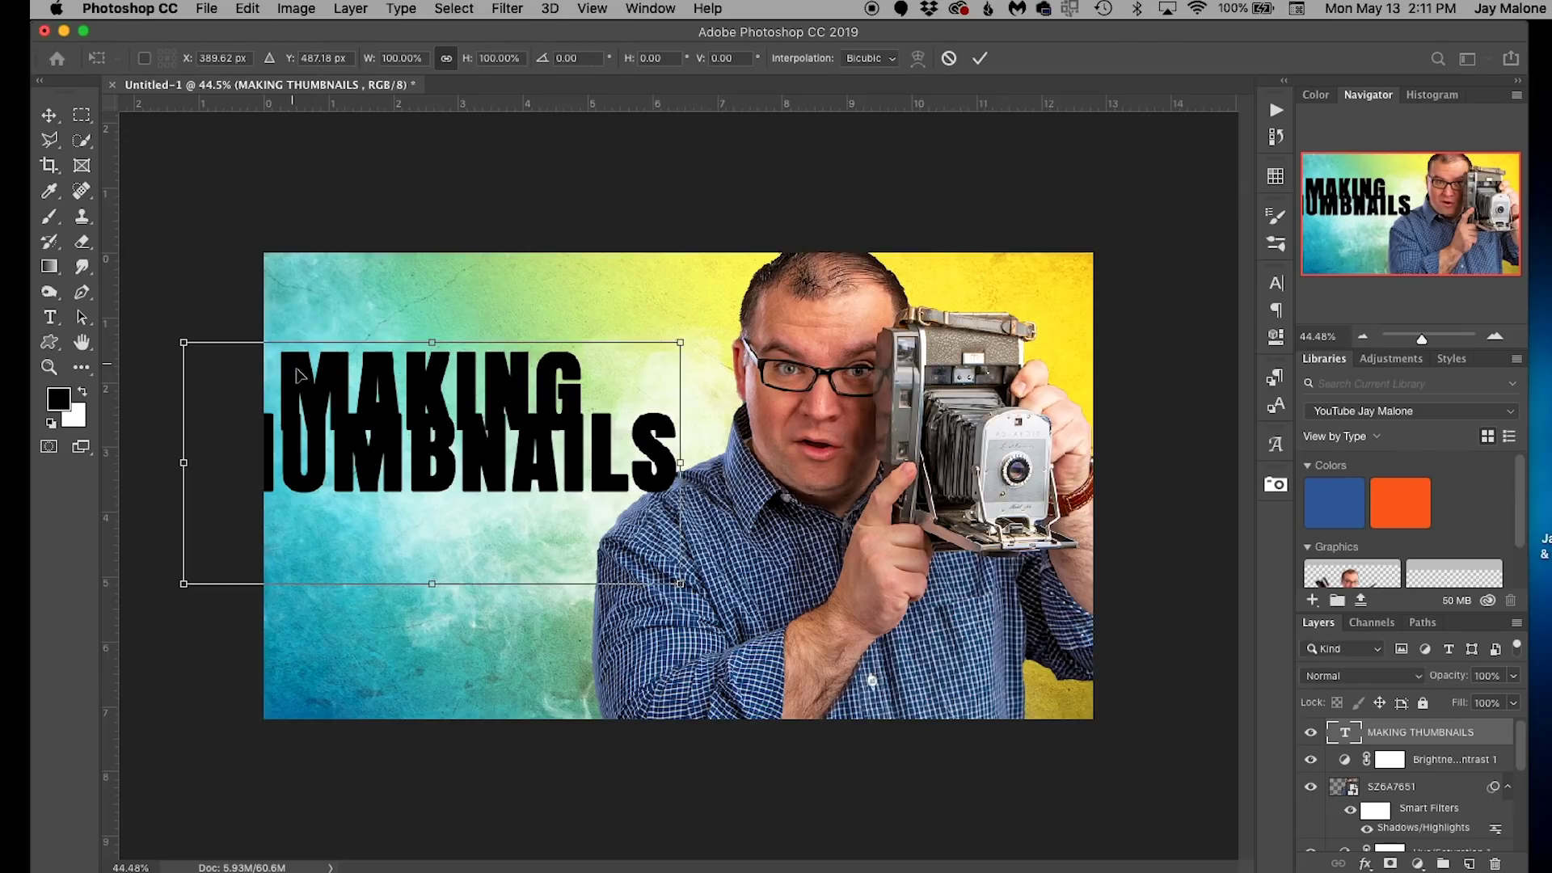
{"action": "left_click_drag", "start_coordinate": [184, 585], "coordinate": [276, 543]}
{"action": "key", "text": "Return"}
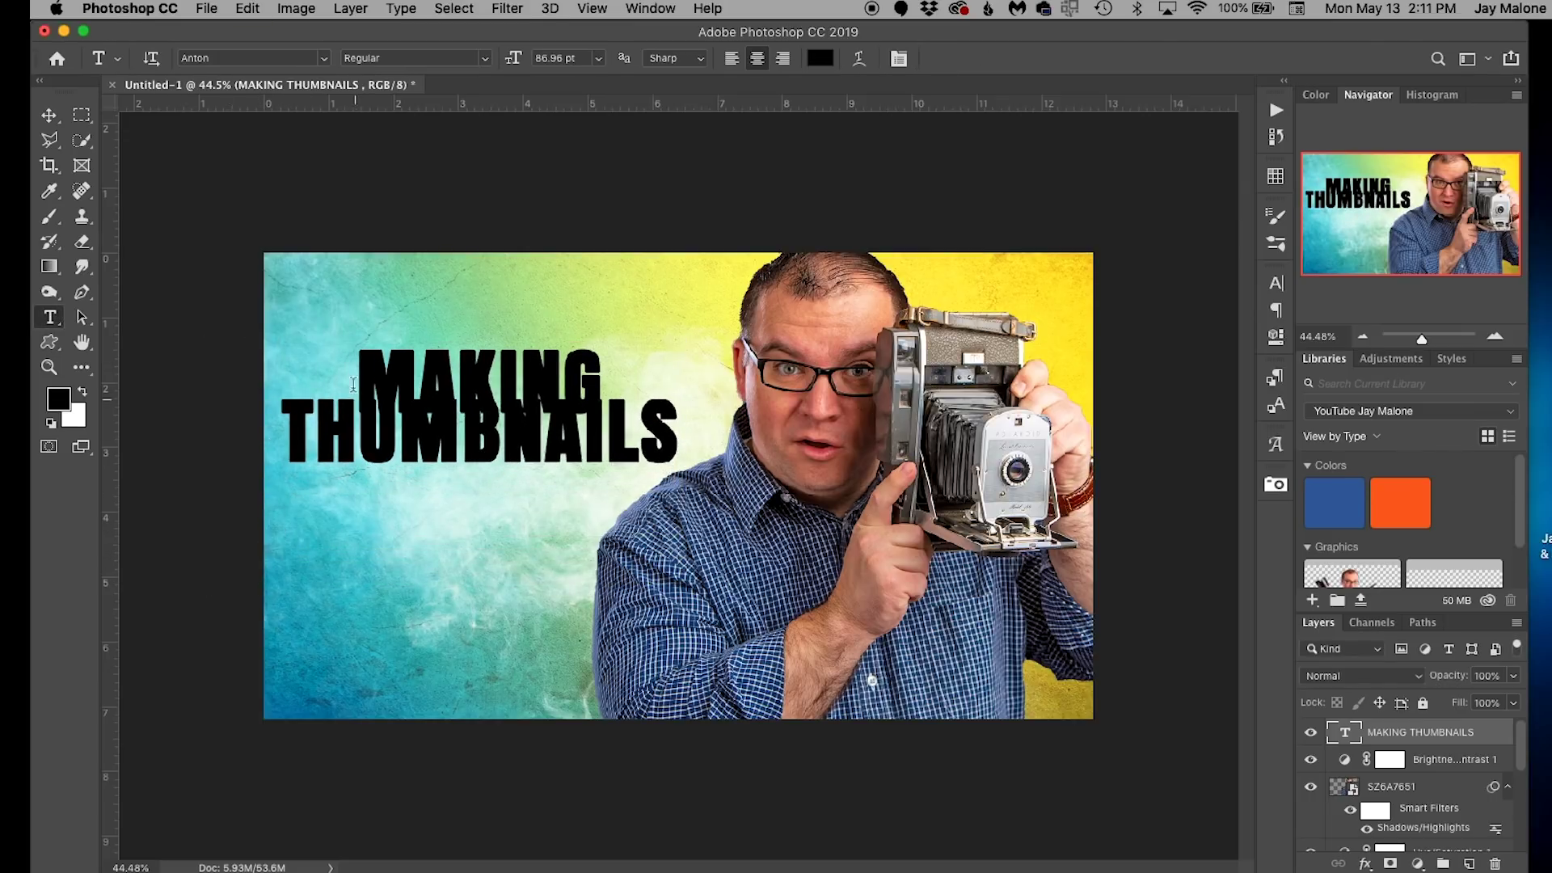
- Enlarge the word MAKING to 136.96 pt
{"action": "left_click_drag", "start_coordinate": [357, 359], "coordinate": [610, 355]}
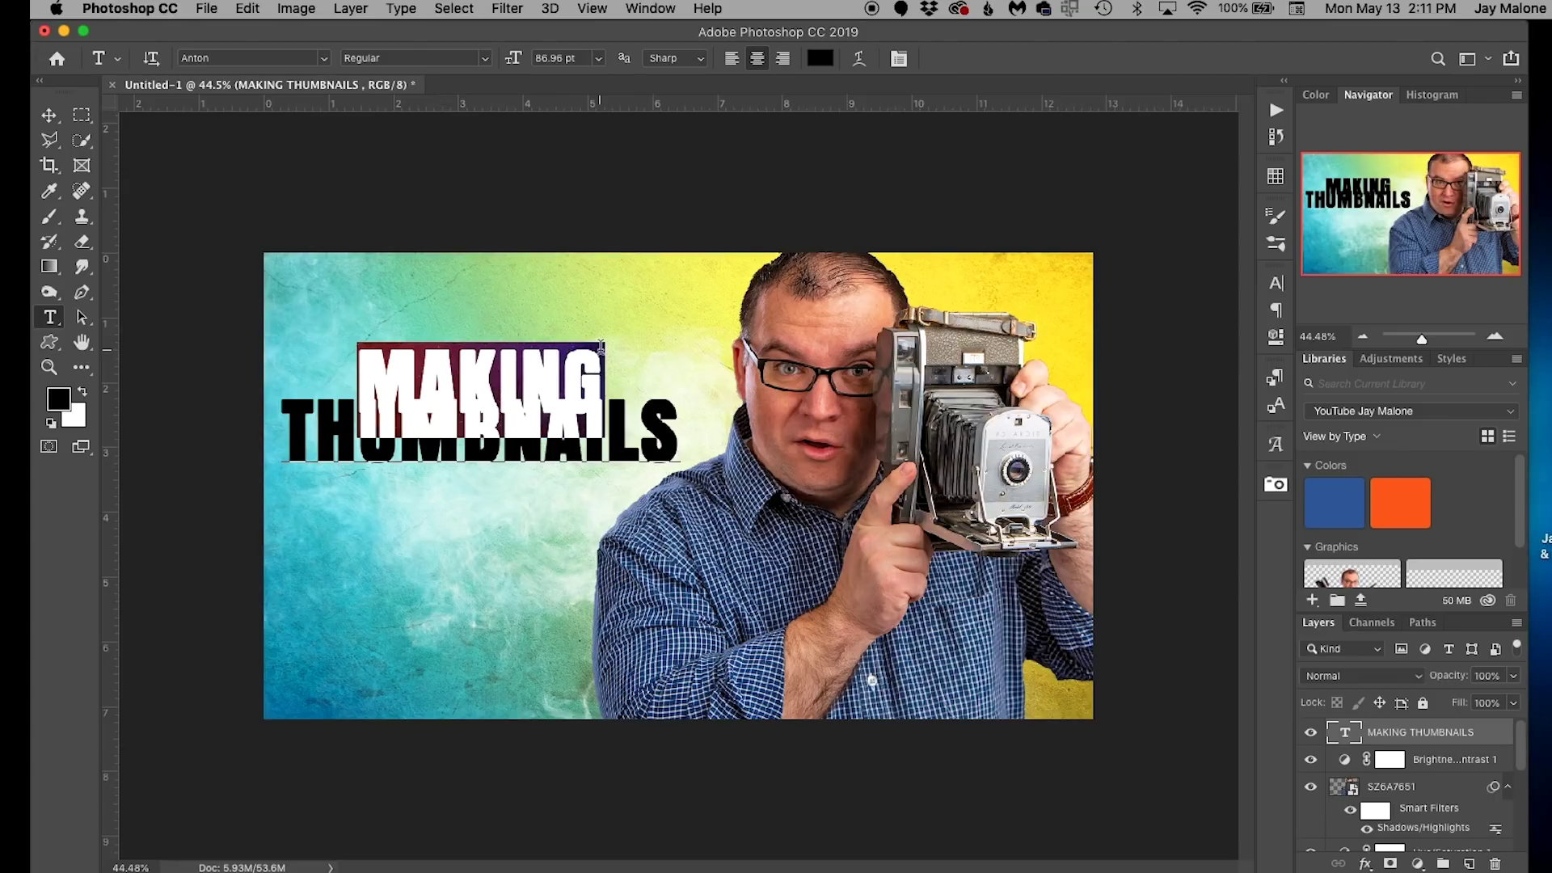
{"action": "left_click_drag", "start_coordinate": [512, 56], "coordinate": [561, 55]}
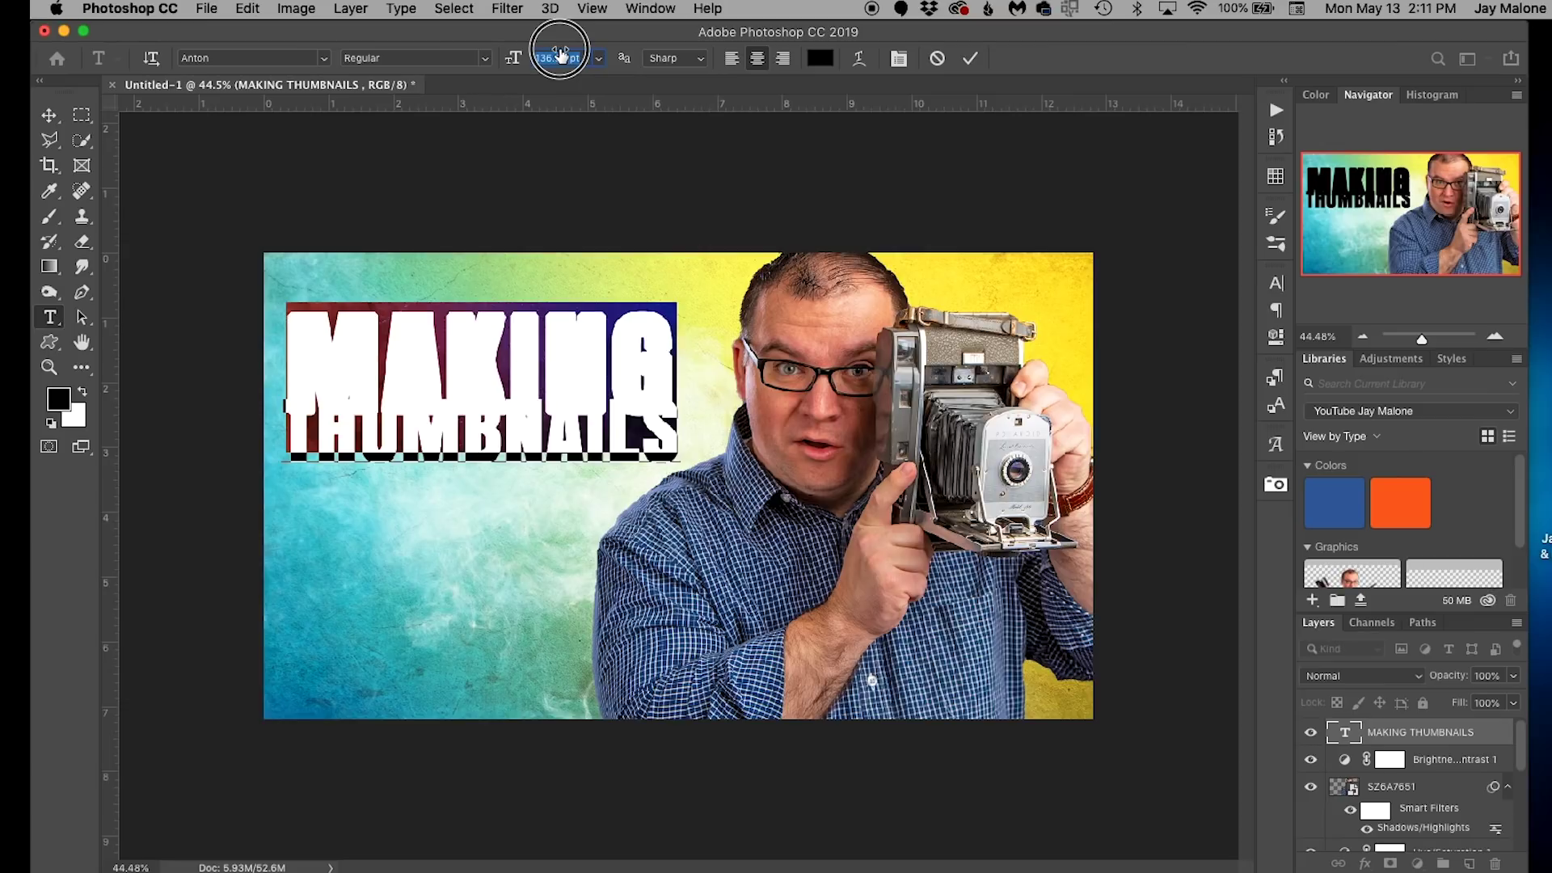
{"action": "left_click", "coordinate": [970, 59]}
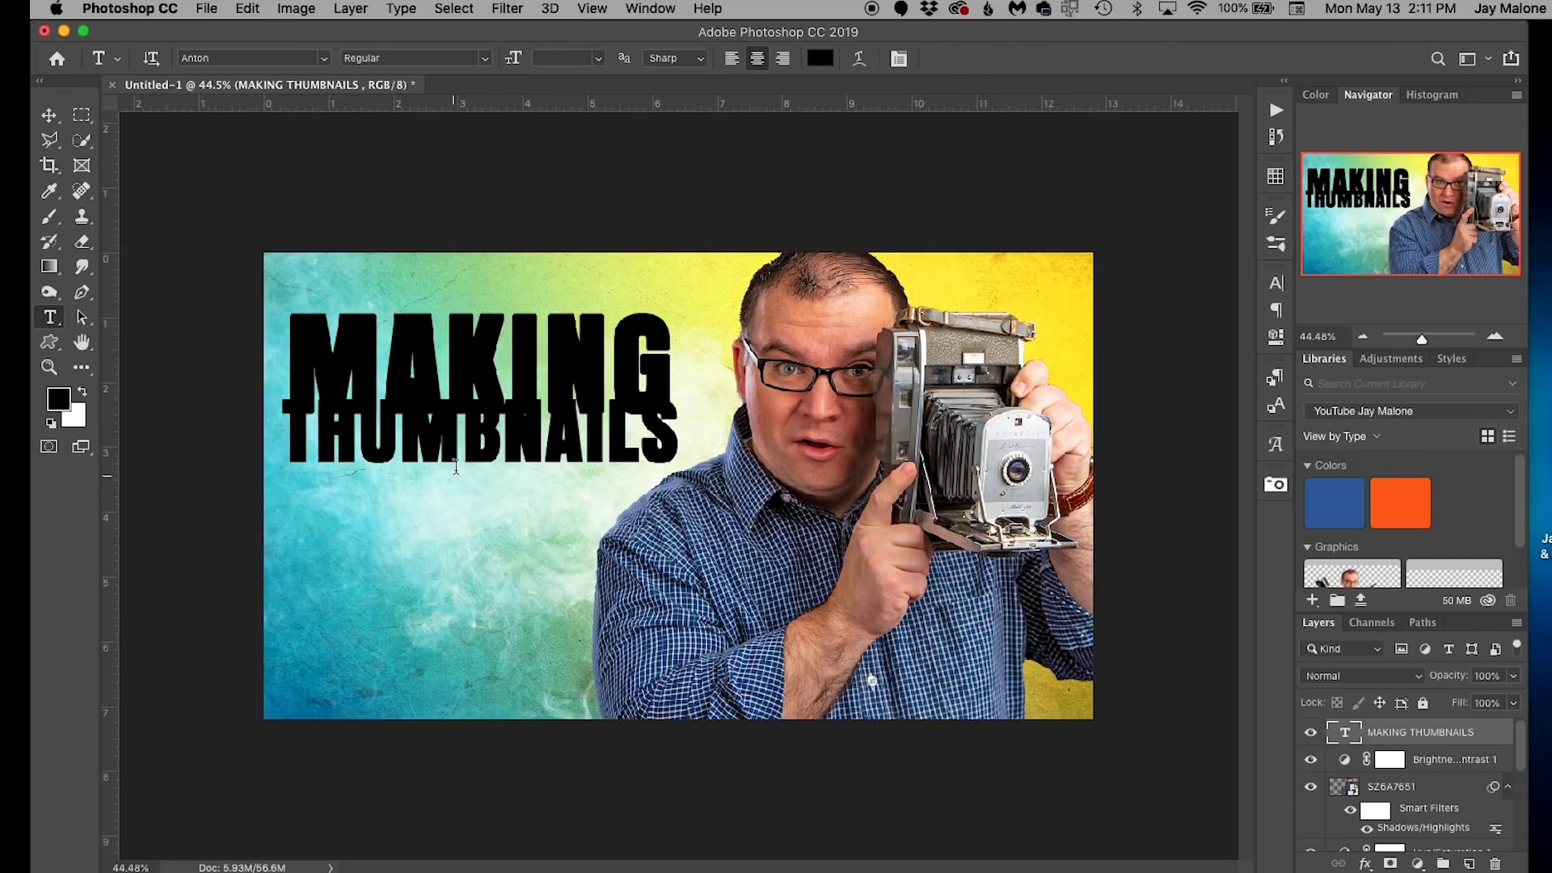
- Set the headline leading to 77.84 pt and turn off Faux Bold
{"action": "left_click", "coordinate": [1277, 285]}
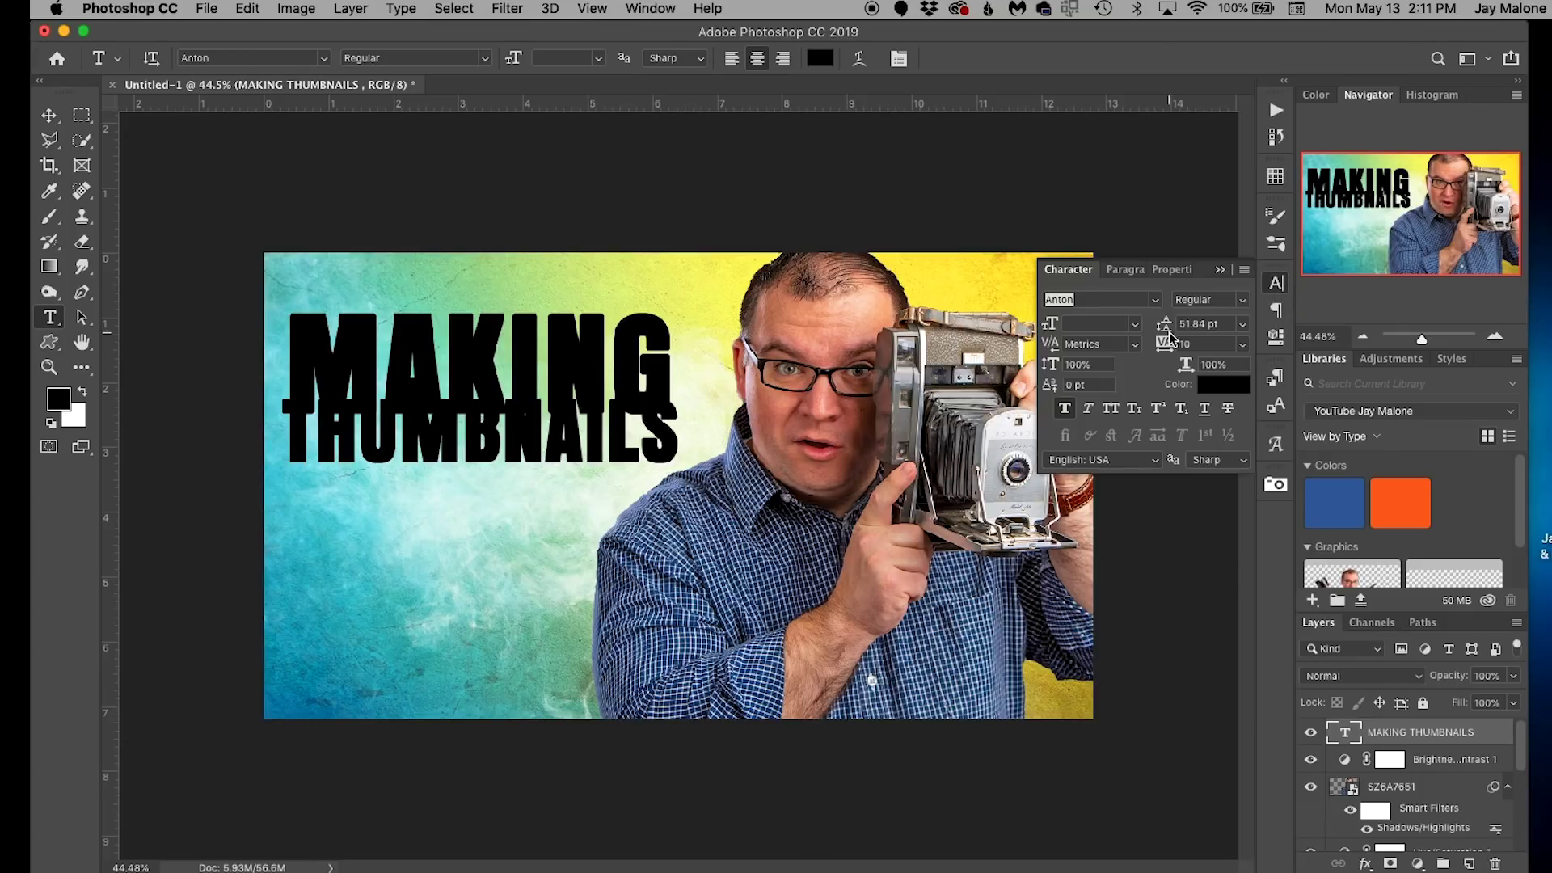
{"action": "left_click_drag", "start_coordinate": [1165, 329], "coordinate": [1195, 318]}
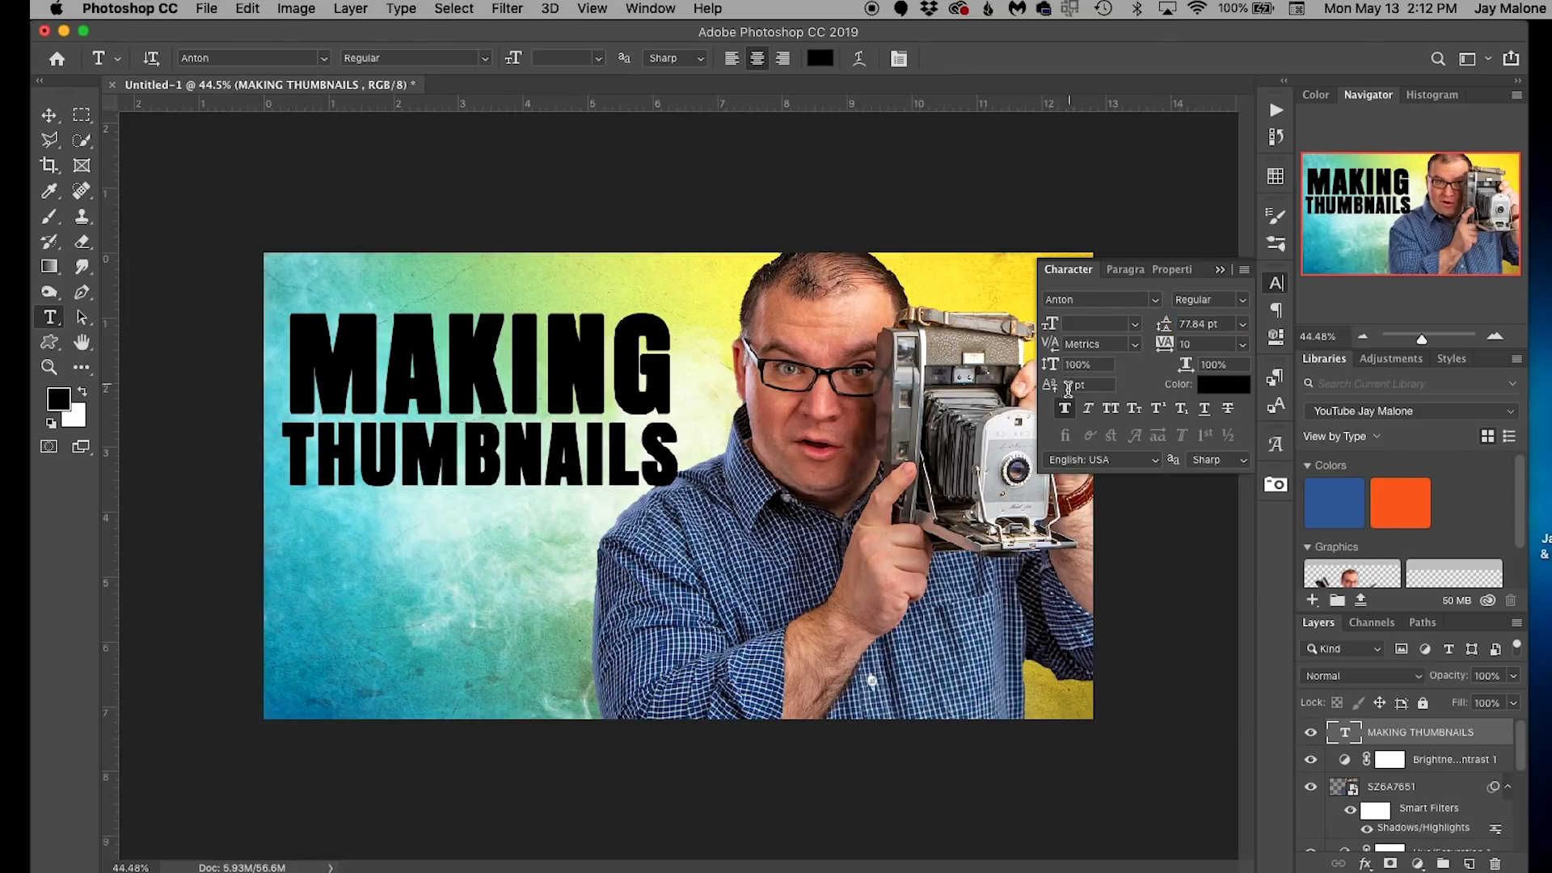
{"action": "left_click", "coordinate": [1065, 409]}
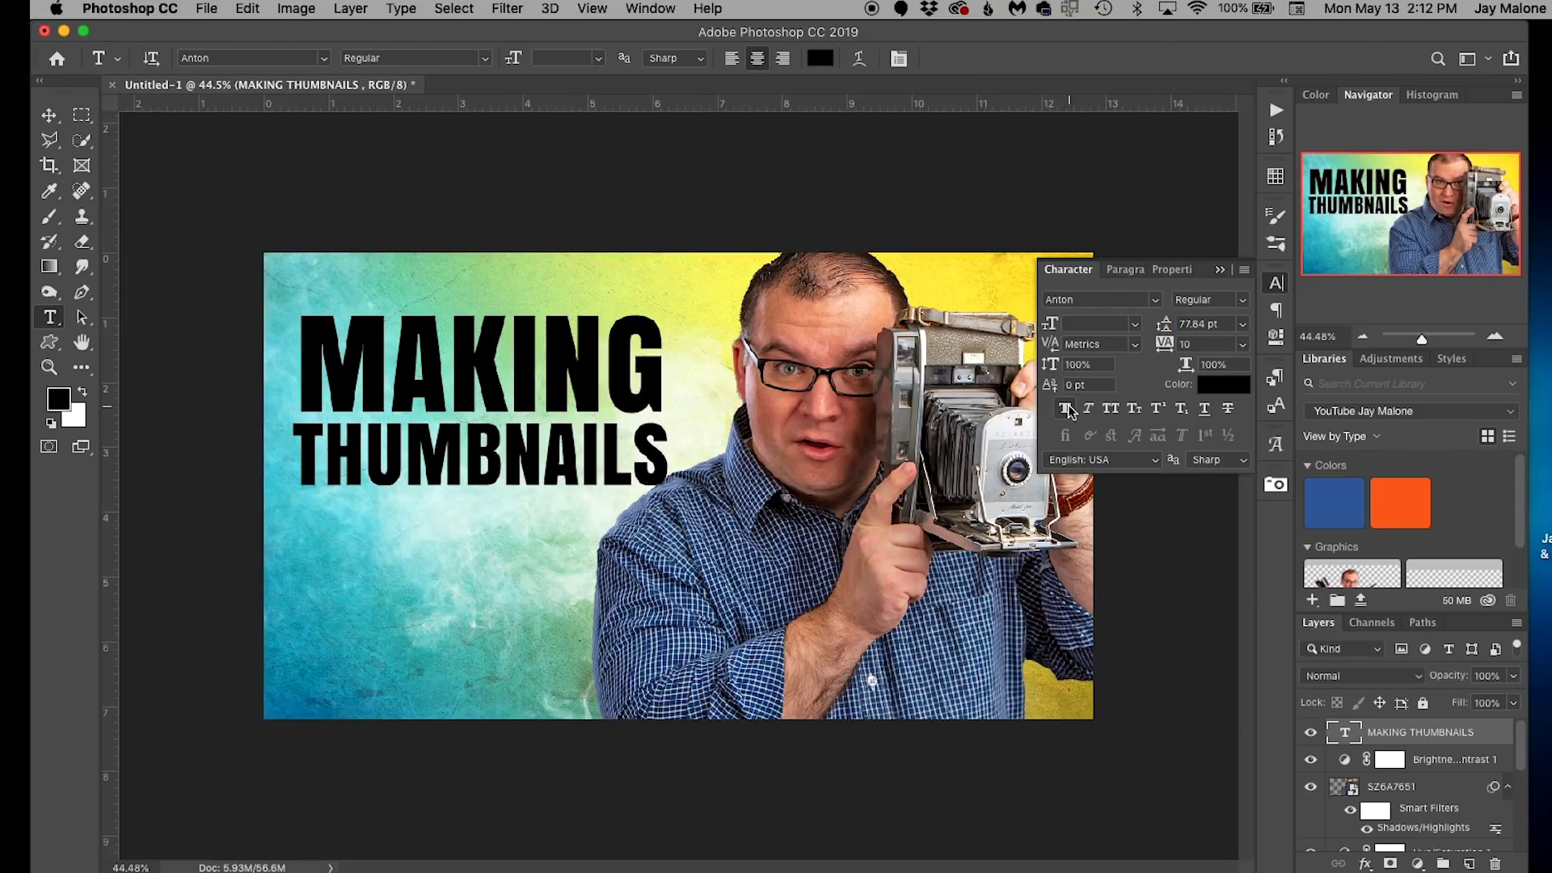
{"action": "left_click", "coordinate": [1220, 269]}
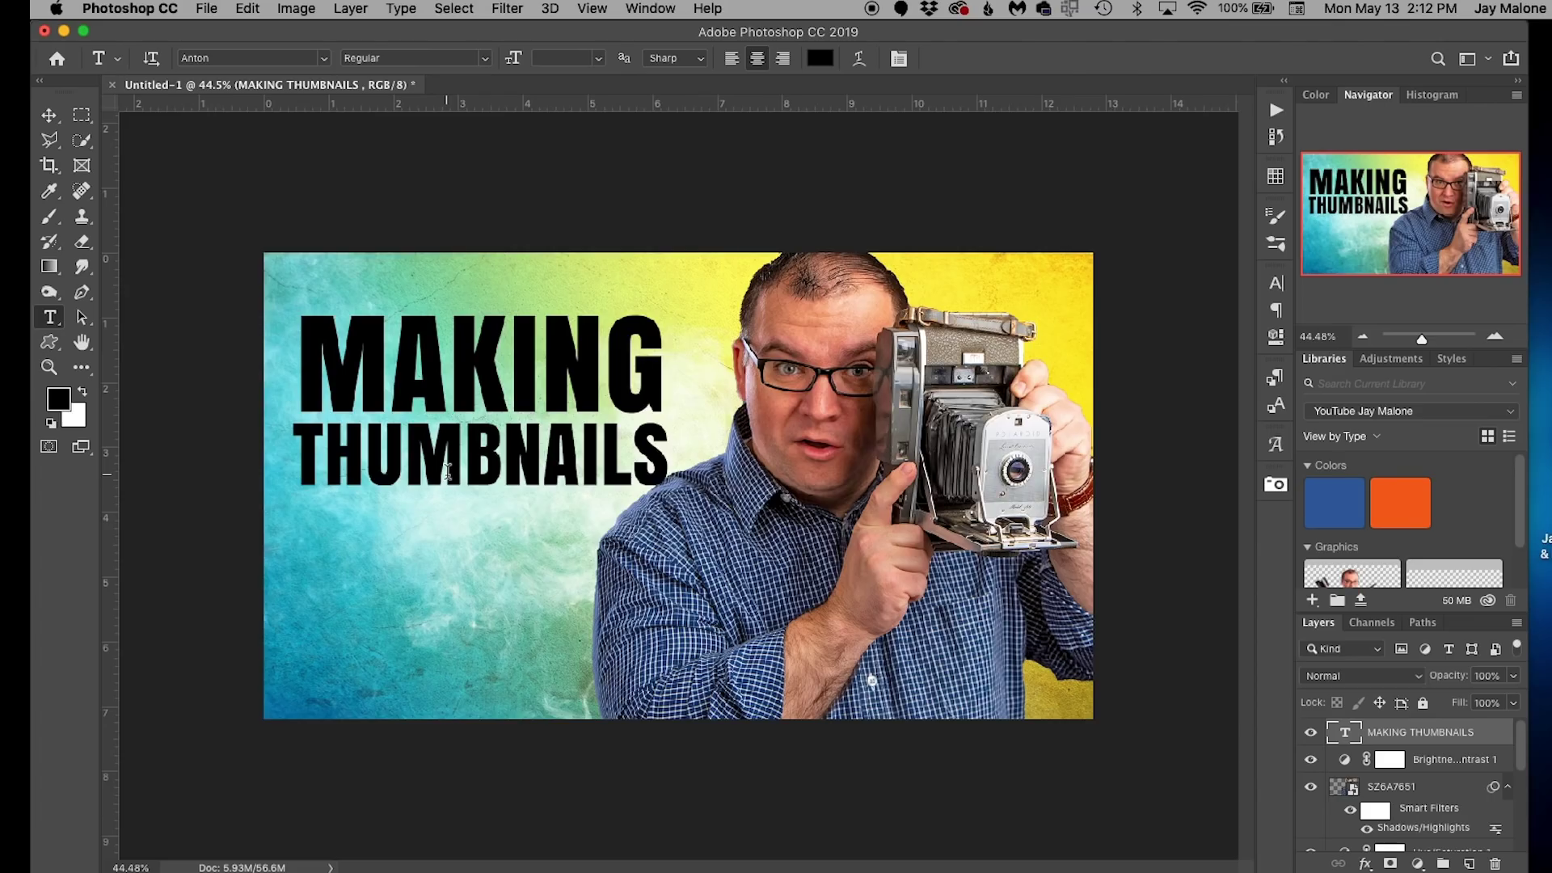
- Scale the MAKING THUMBNAILS headline up to about 108%
{"action": "key", "text": "super+t"}
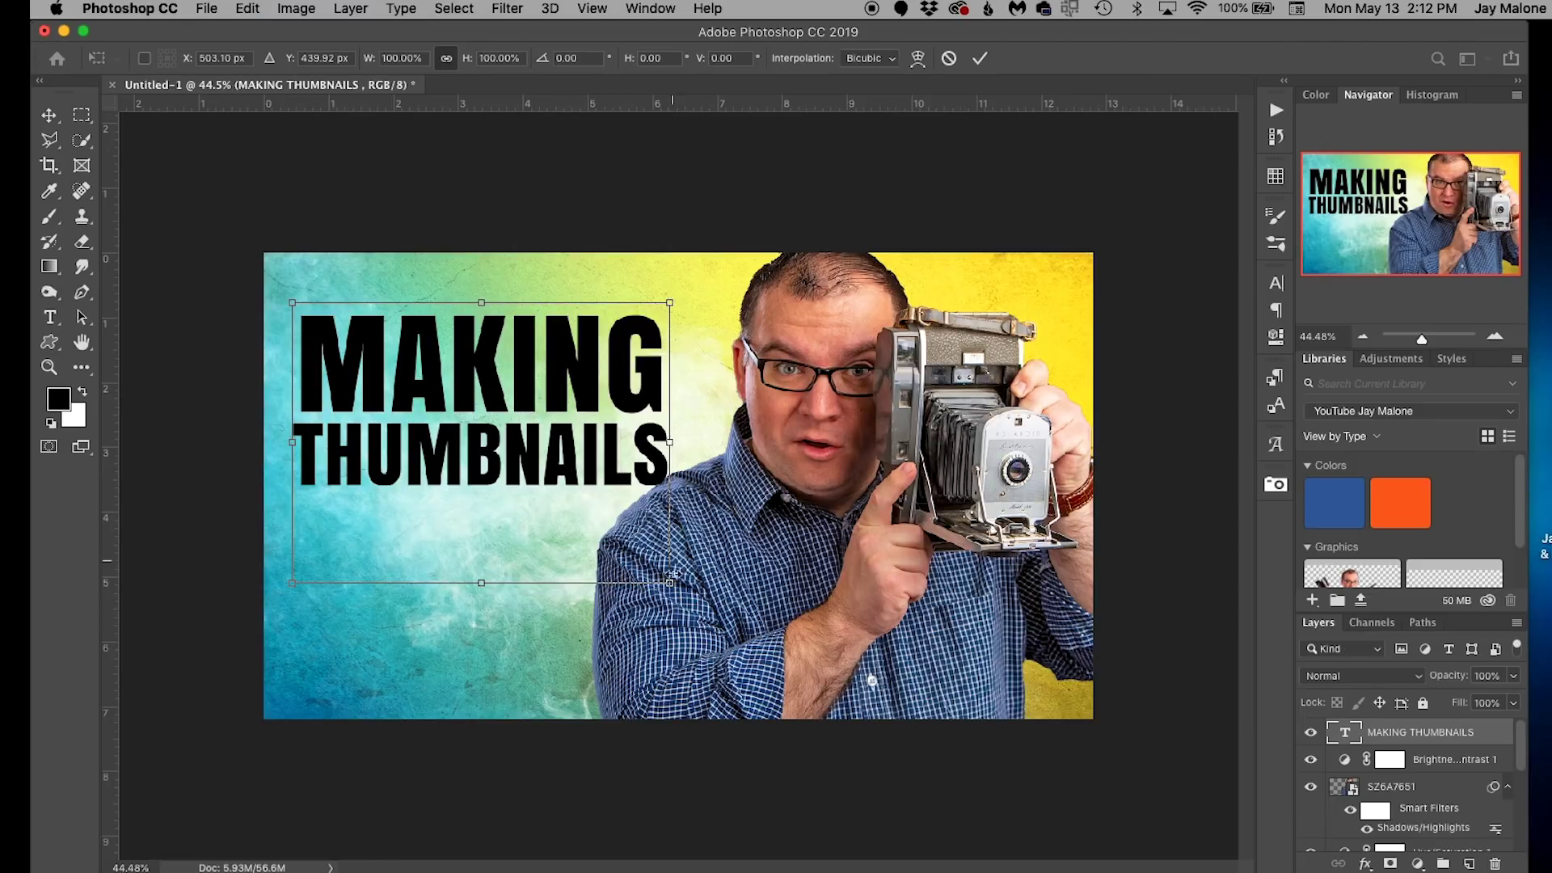
{"action": "left_click_drag", "start_coordinate": [670, 583], "coordinate": [639, 559]}
{"action": "key", "text": "Return"}
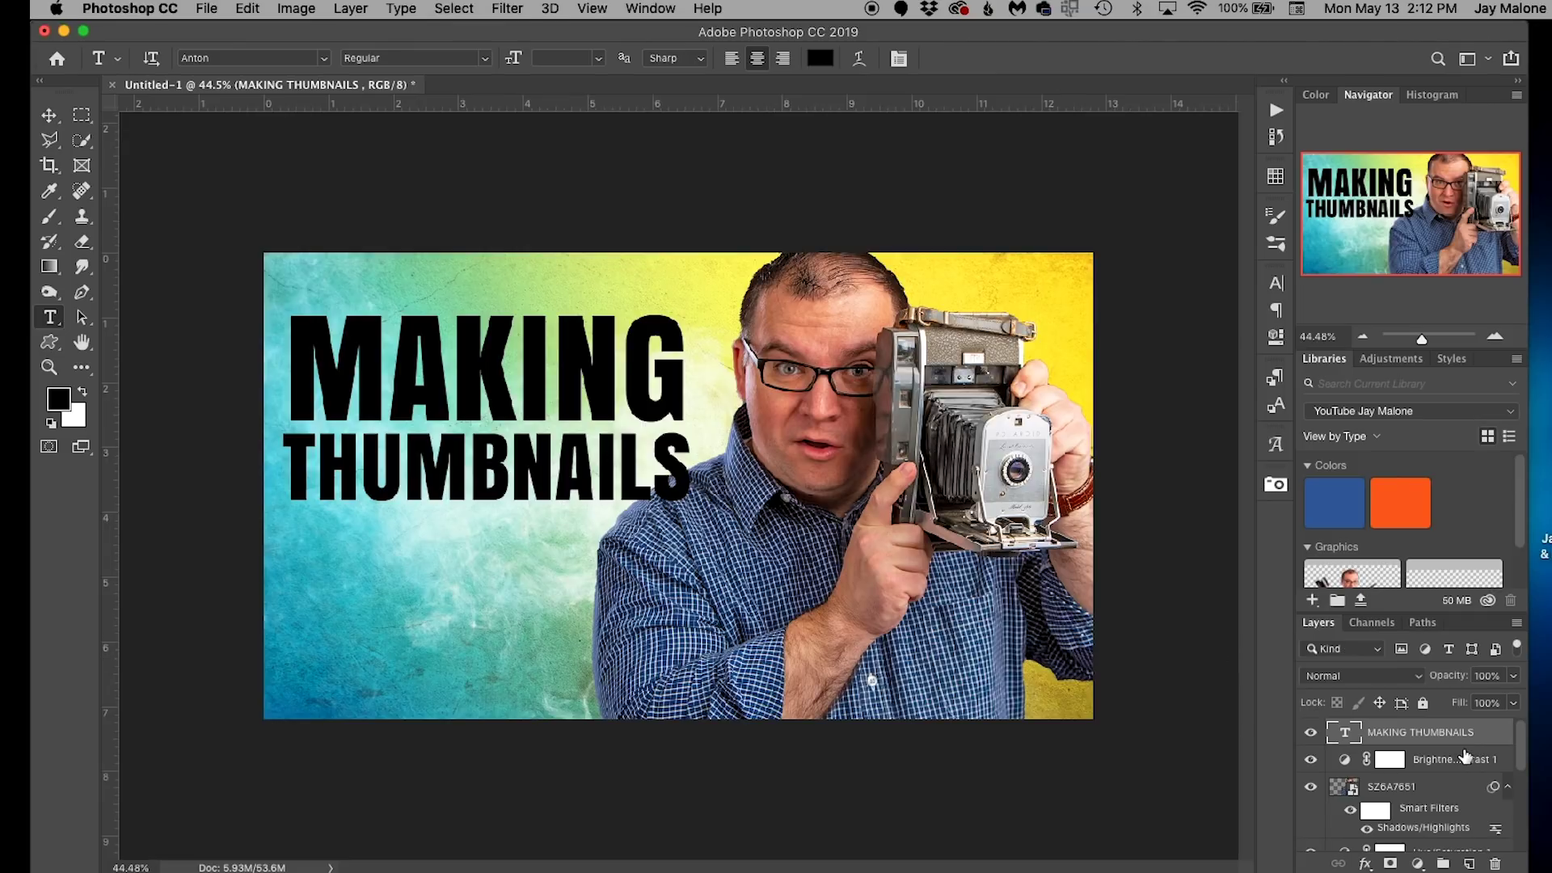
- Give the headline a 7 px stroke in the background's yellow (ffe82f)
{"action": "right_click", "coordinate": [1445, 733]}
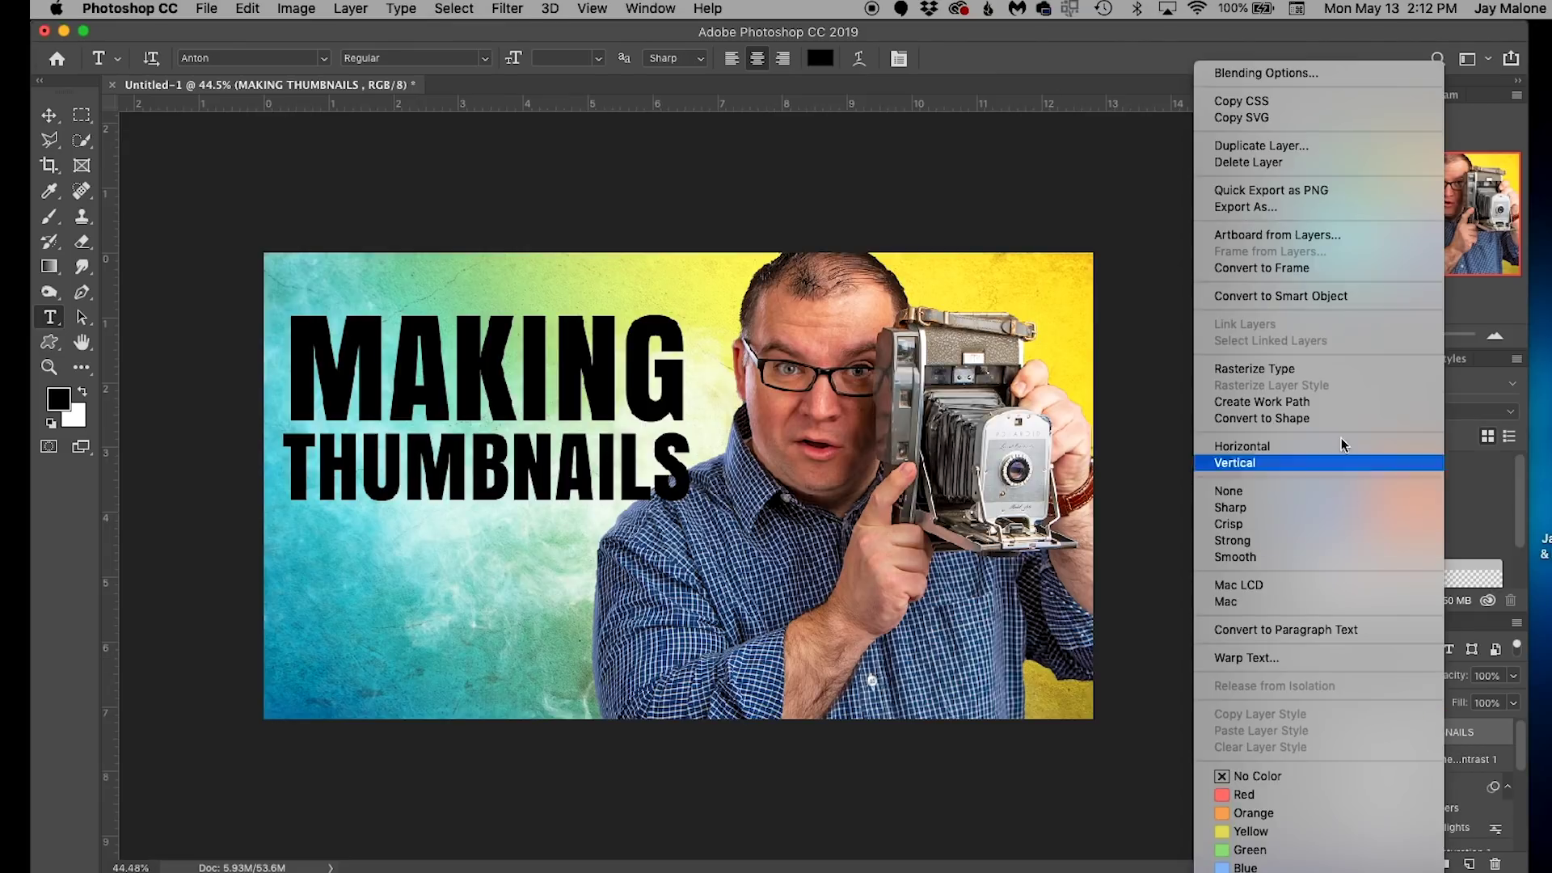
{"action": "left_click", "coordinate": [1302, 73]}
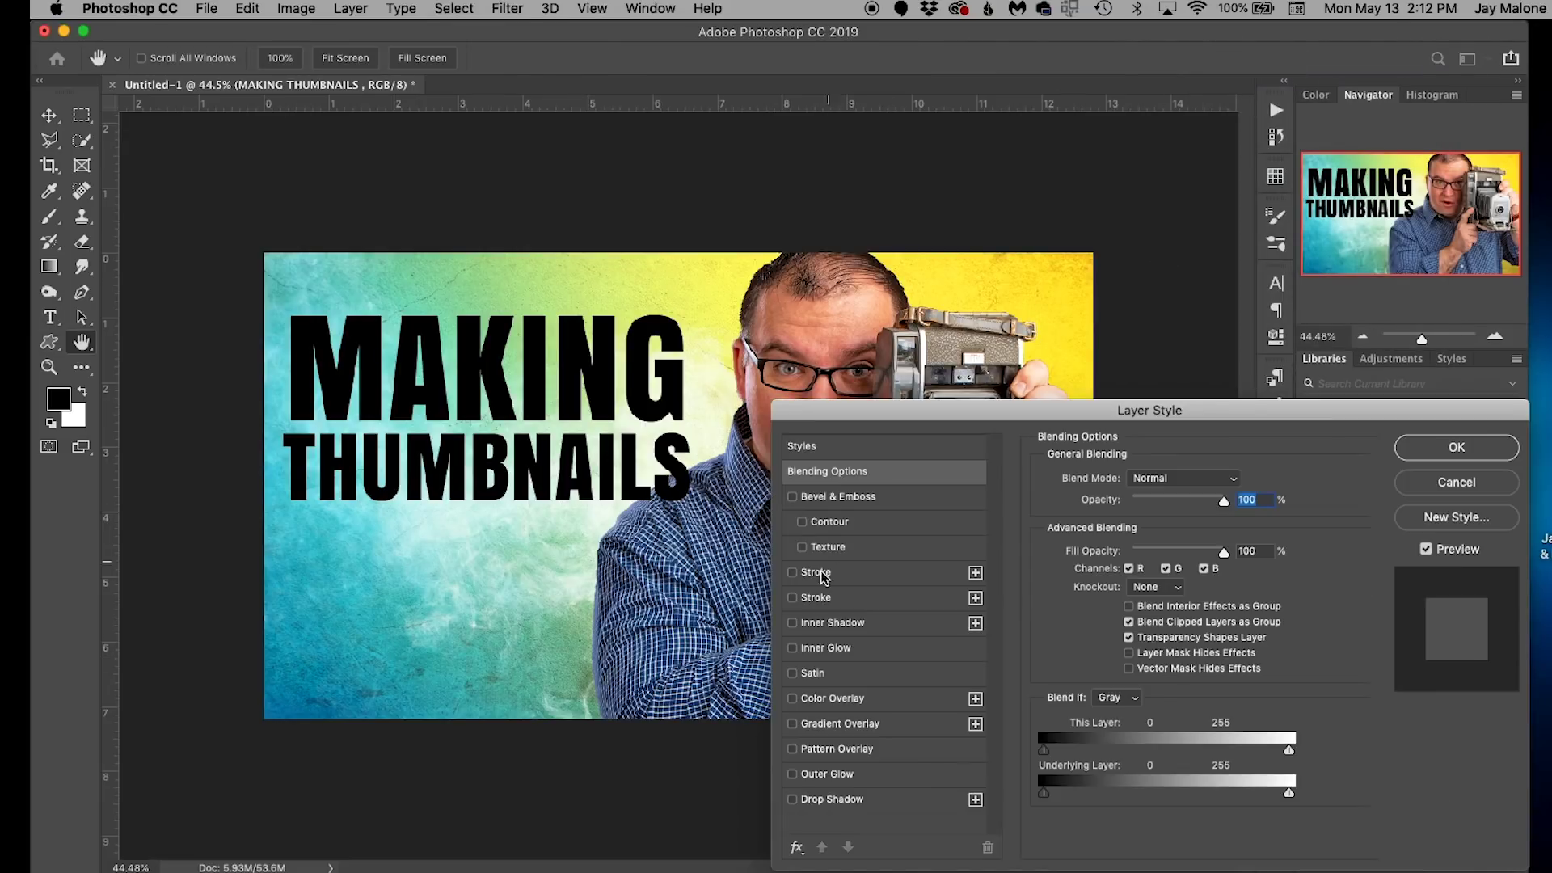
{"action": "left_click", "coordinate": [812, 602]}
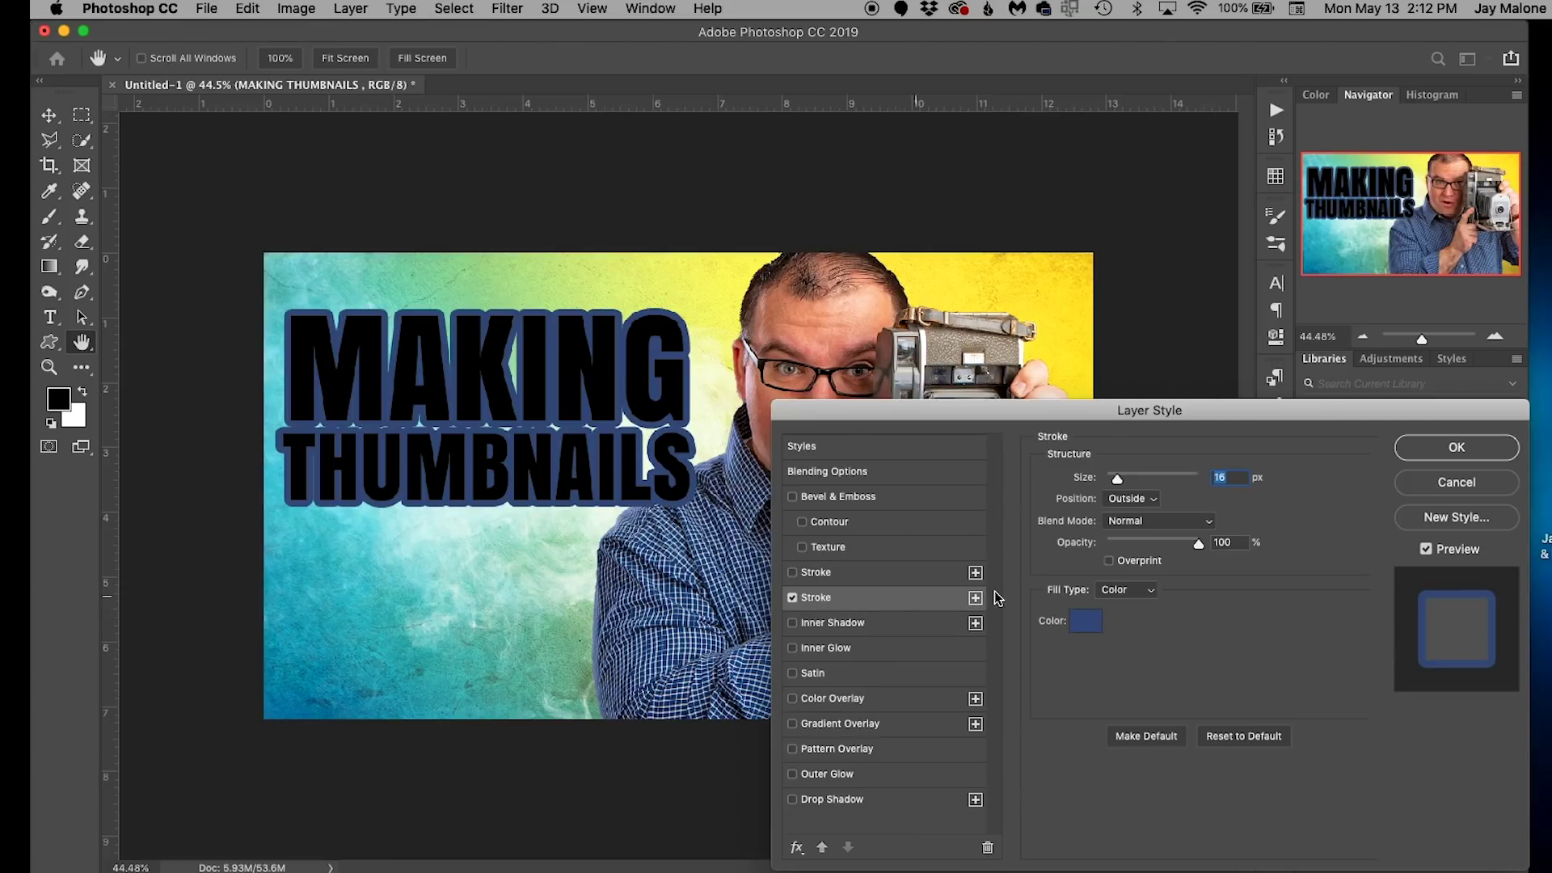
{"action": "left_click", "coordinate": [1091, 628]}
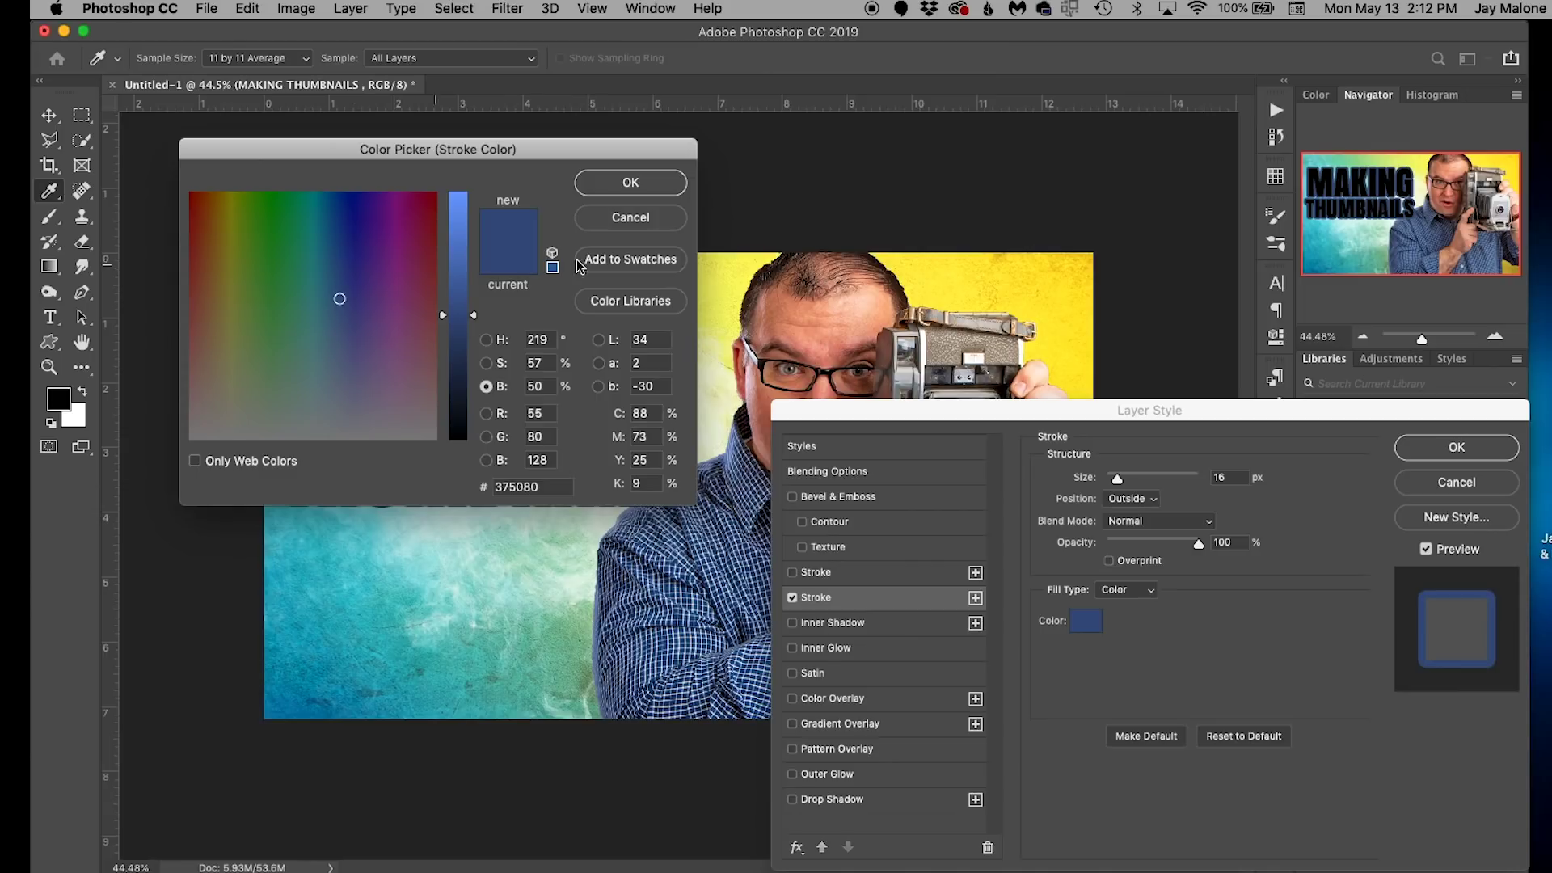
{"action": "left_click", "coordinate": [1055, 328]}
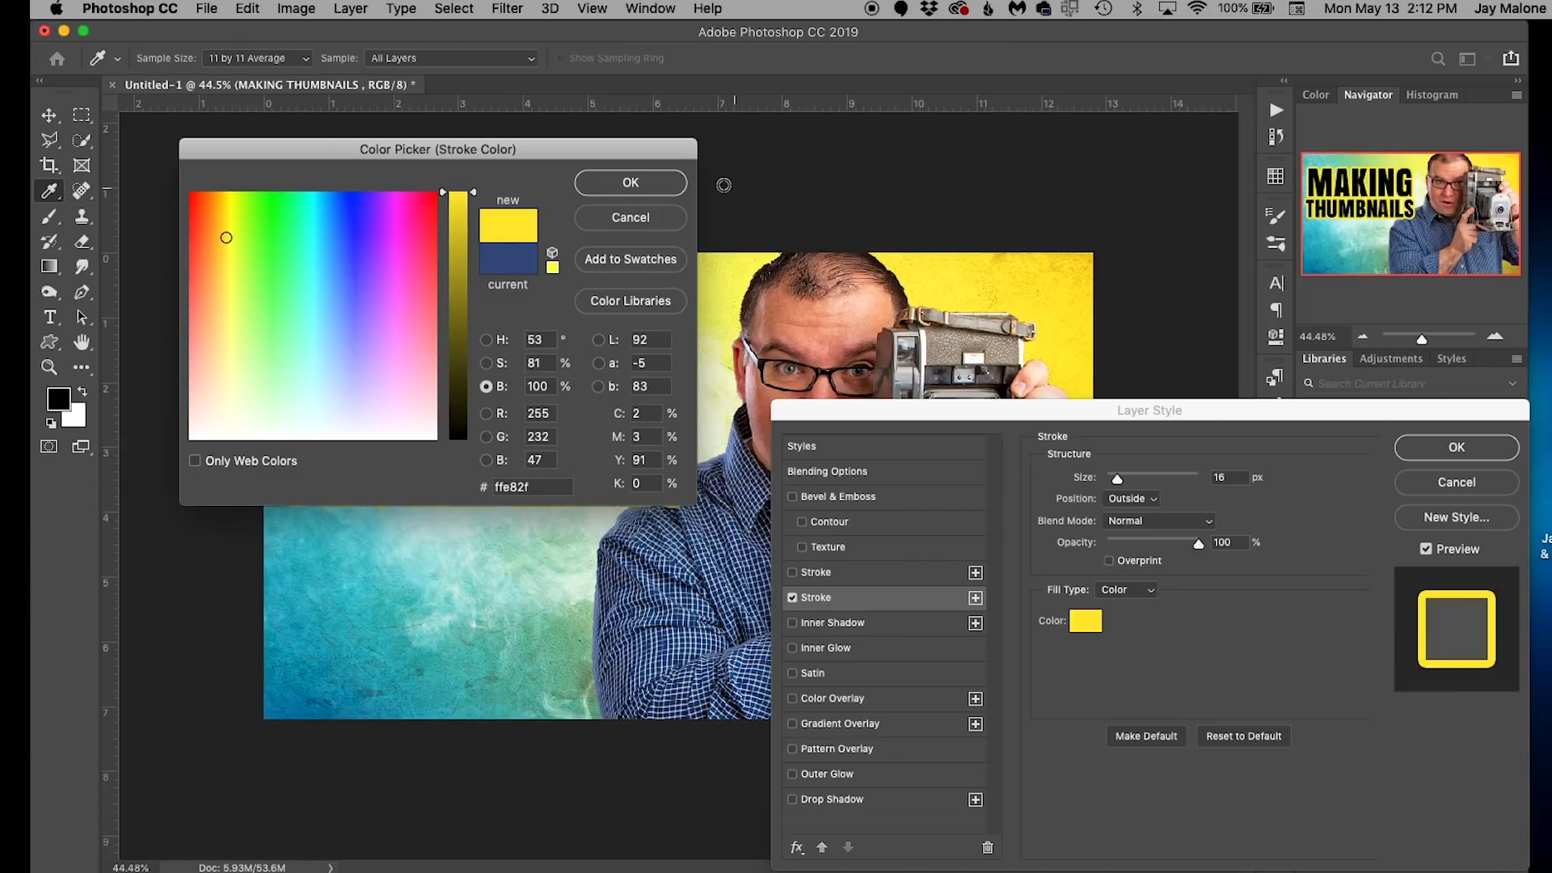
{"action": "left_click", "coordinate": [655, 181]}
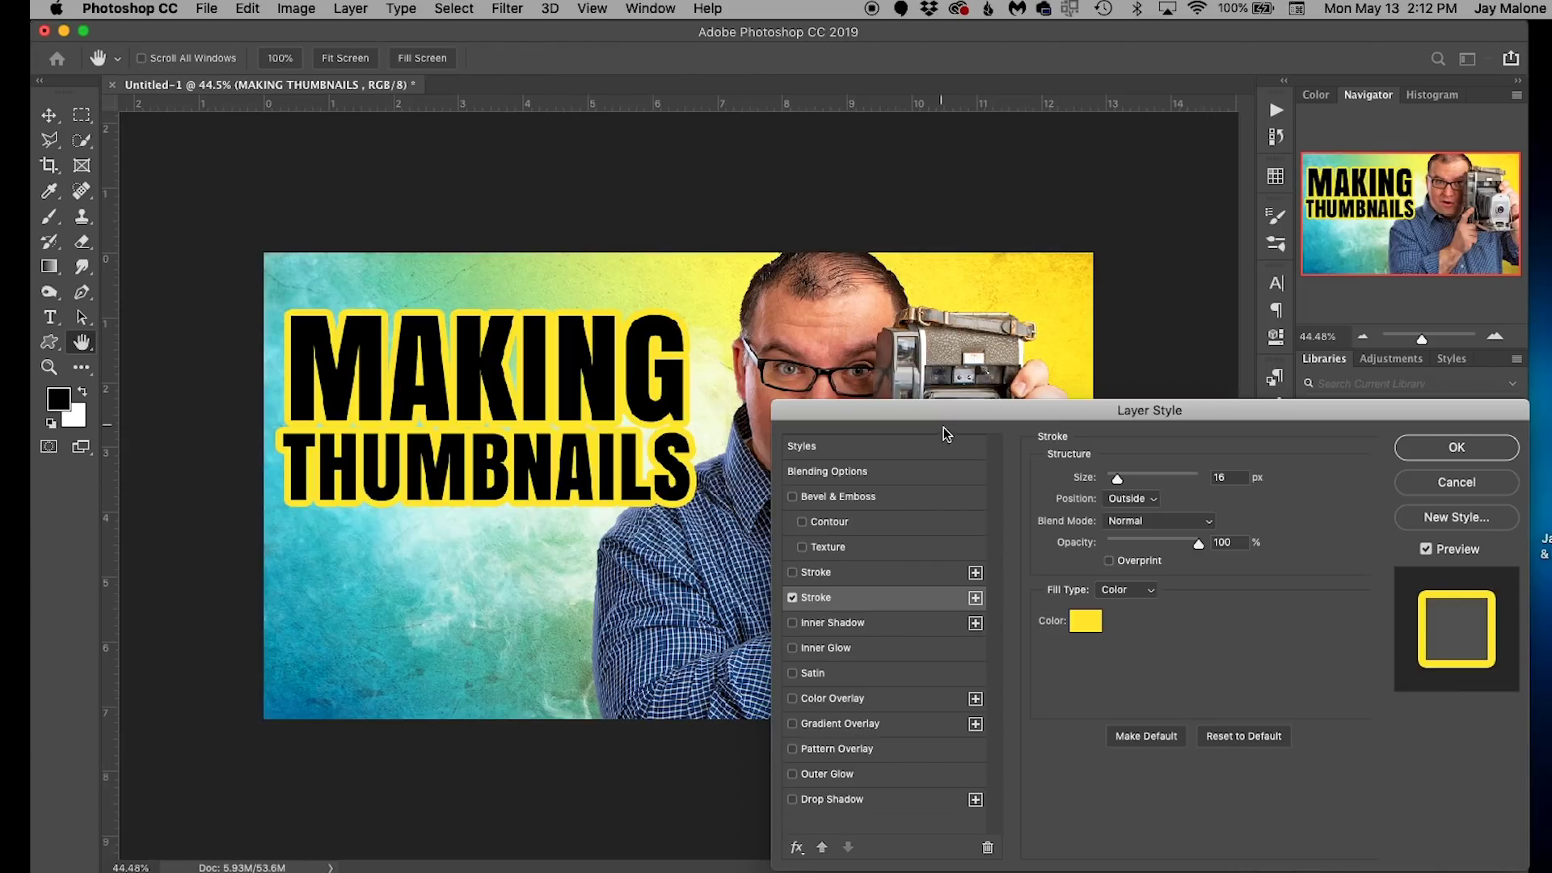
{"action": "left_click_drag", "start_coordinate": [1117, 483], "coordinate": [1113, 483]}
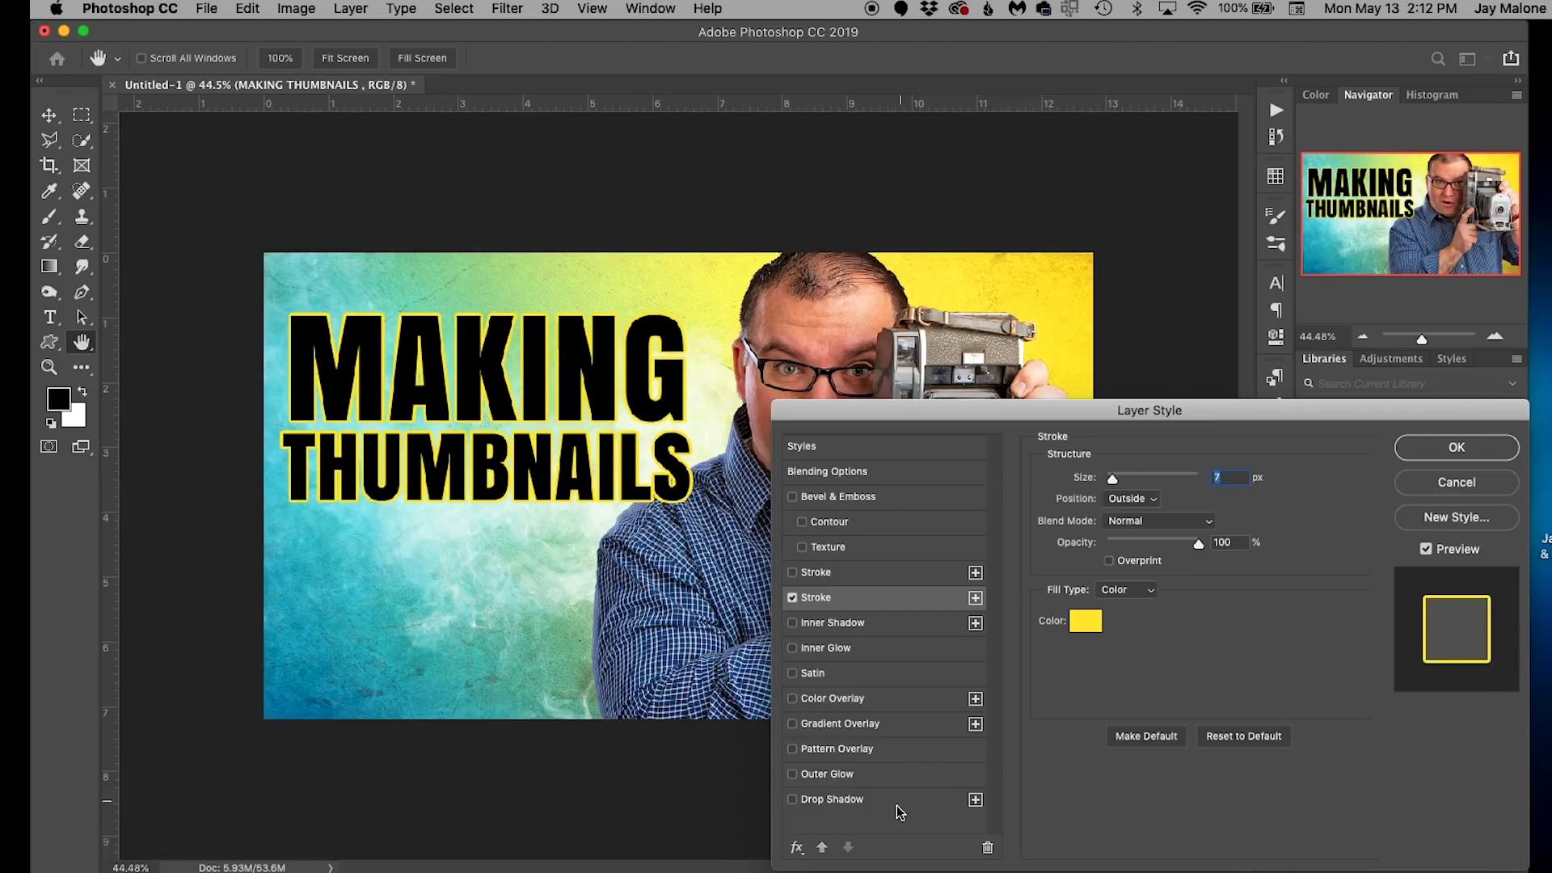
{"action": "left_click", "coordinate": [839, 799]}
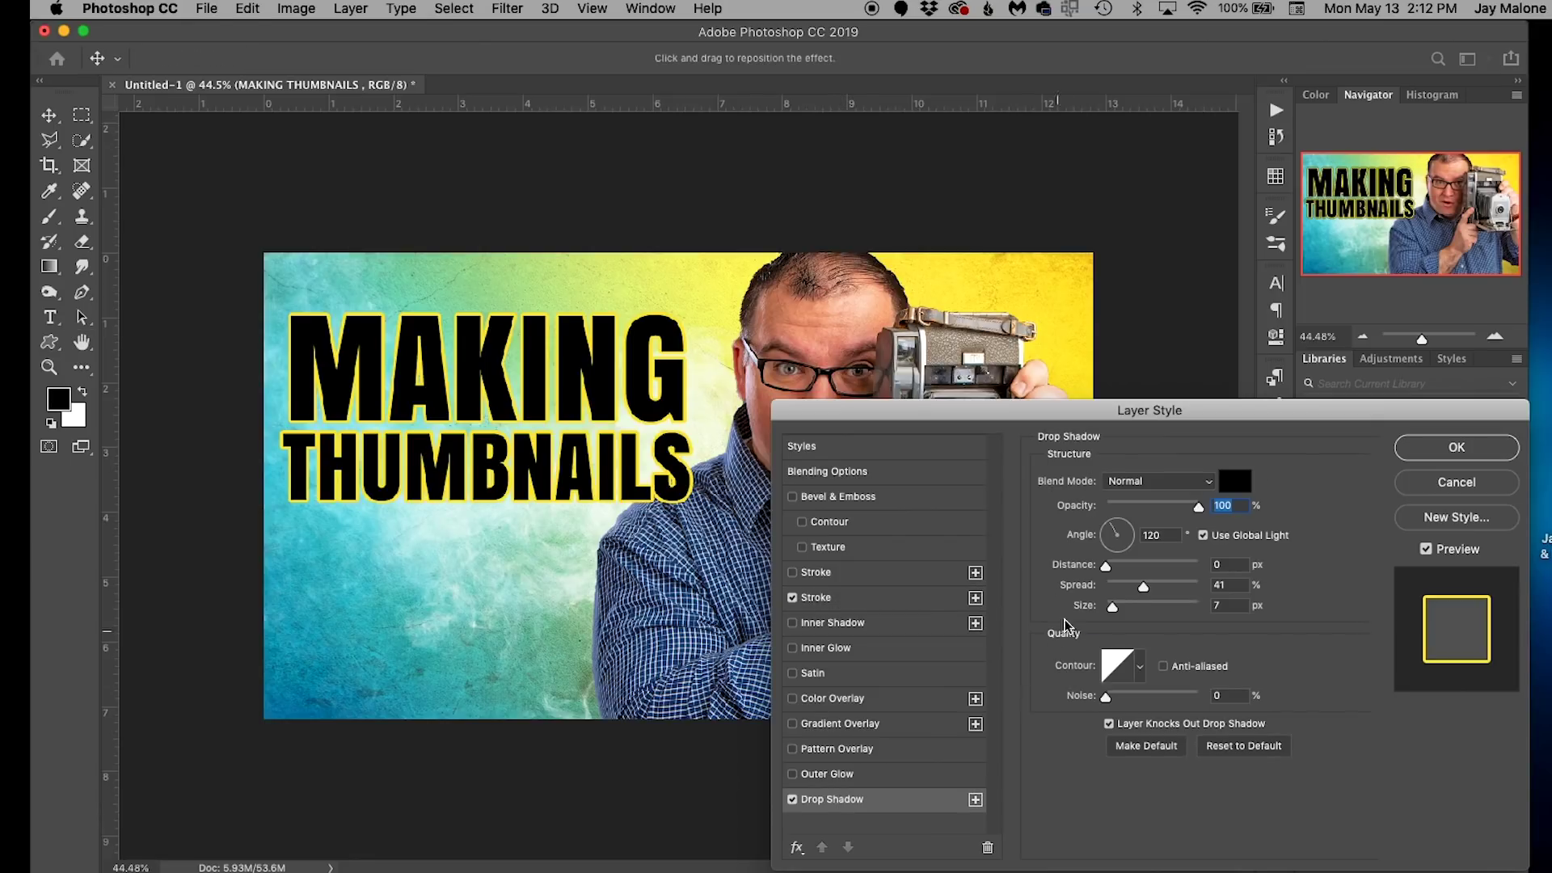
{"action": "left_click_drag", "start_coordinate": [1112, 606], "coordinate": [1119, 609]}
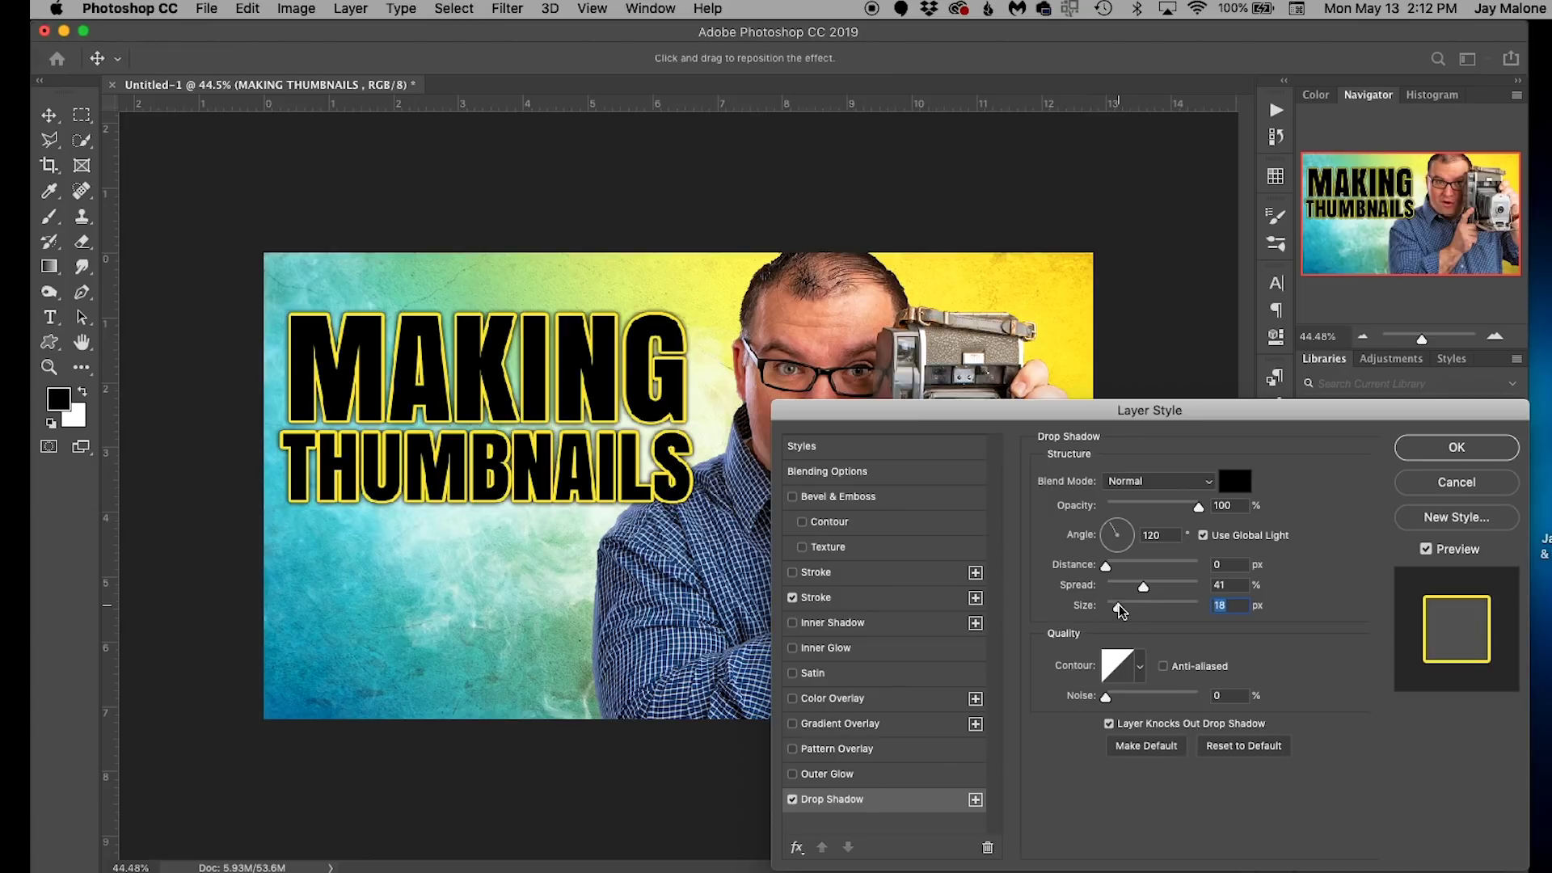
{"action": "scroll", "coordinate": [511, 523], "scroll_direction": "down", "scroll_amount": 1}
{"action": "scroll", "coordinate": [511, 524], "scroll_direction": "down", "scroll_amount": 5}
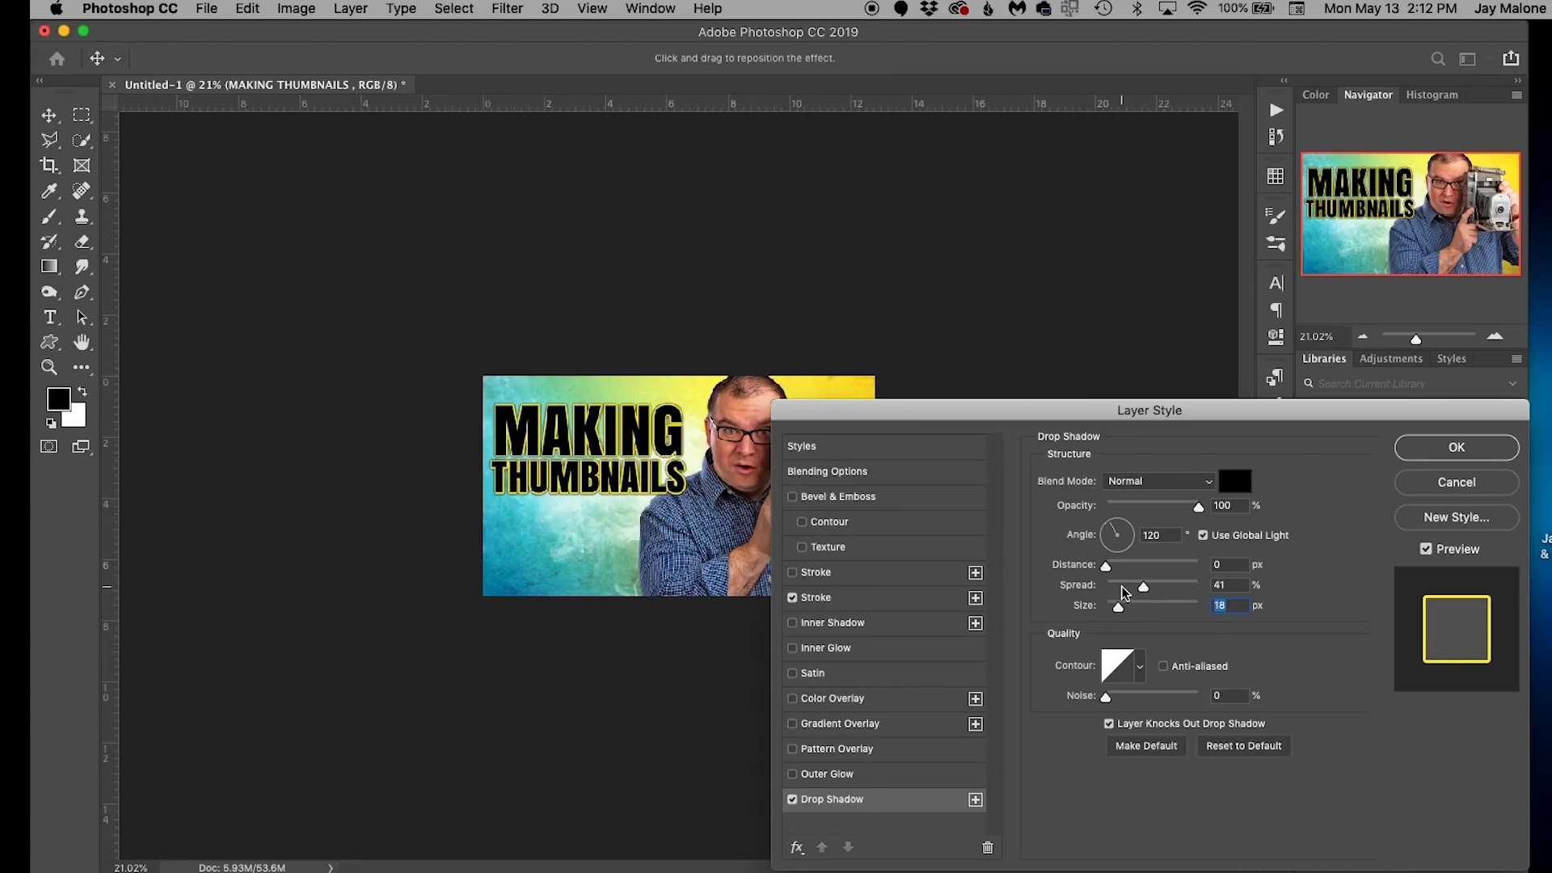
{"action": "left_click", "coordinate": [792, 800]}
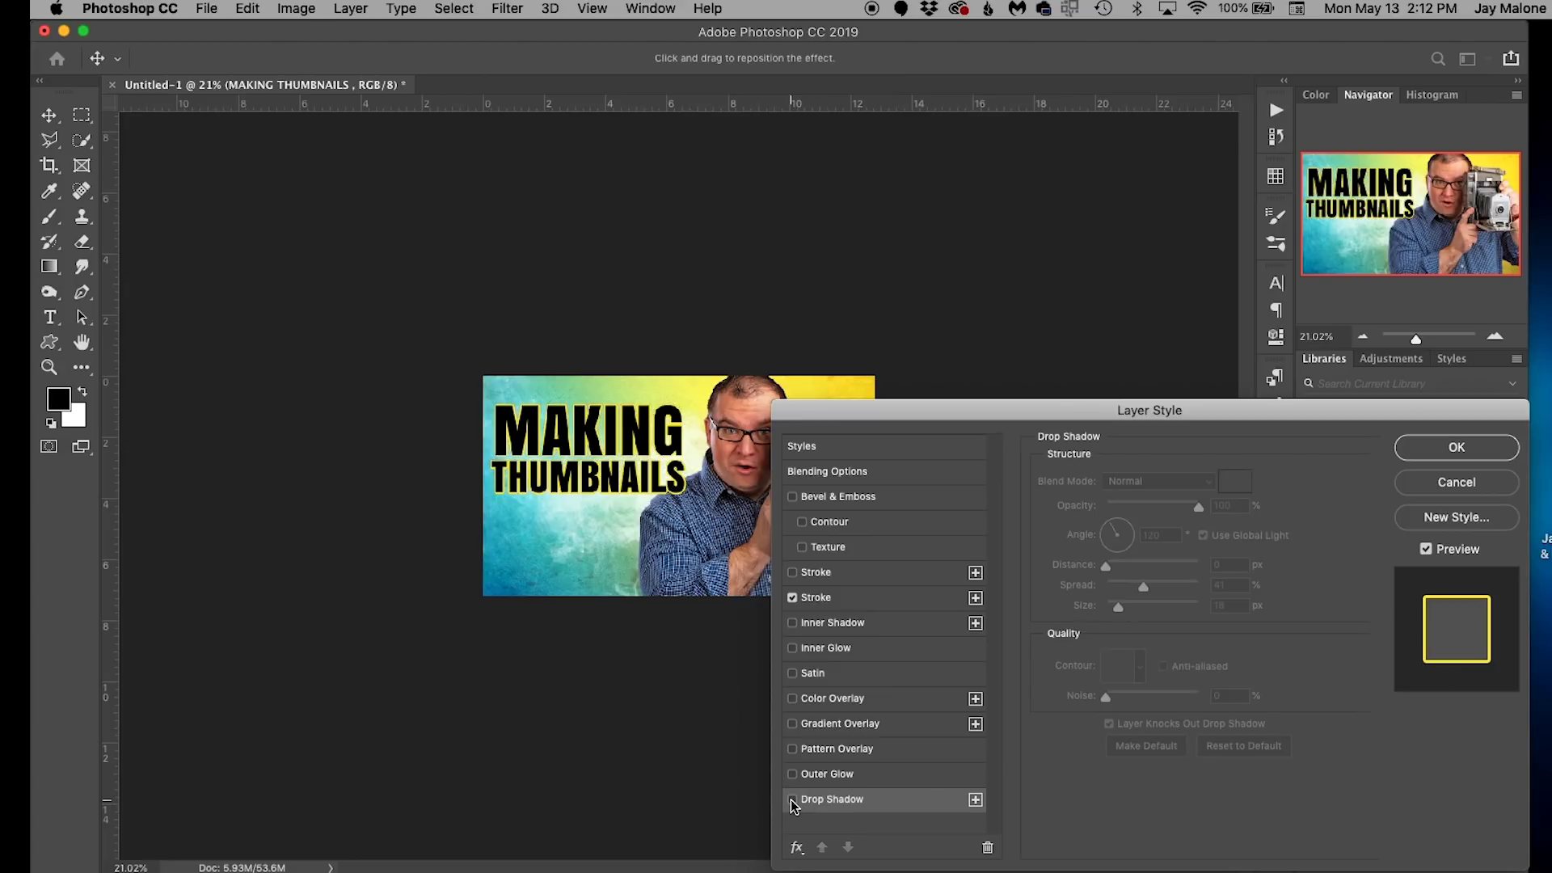
{"action": "left_click", "coordinate": [793, 599]}
- Change the headline's stroke colour to white (ffffff) and apply the layer style
{"action": "left_click", "coordinate": [792, 599]}
{"action": "left_click", "coordinate": [828, 602]}
{"action": "left_click", "coordinate": [1085, 620]}
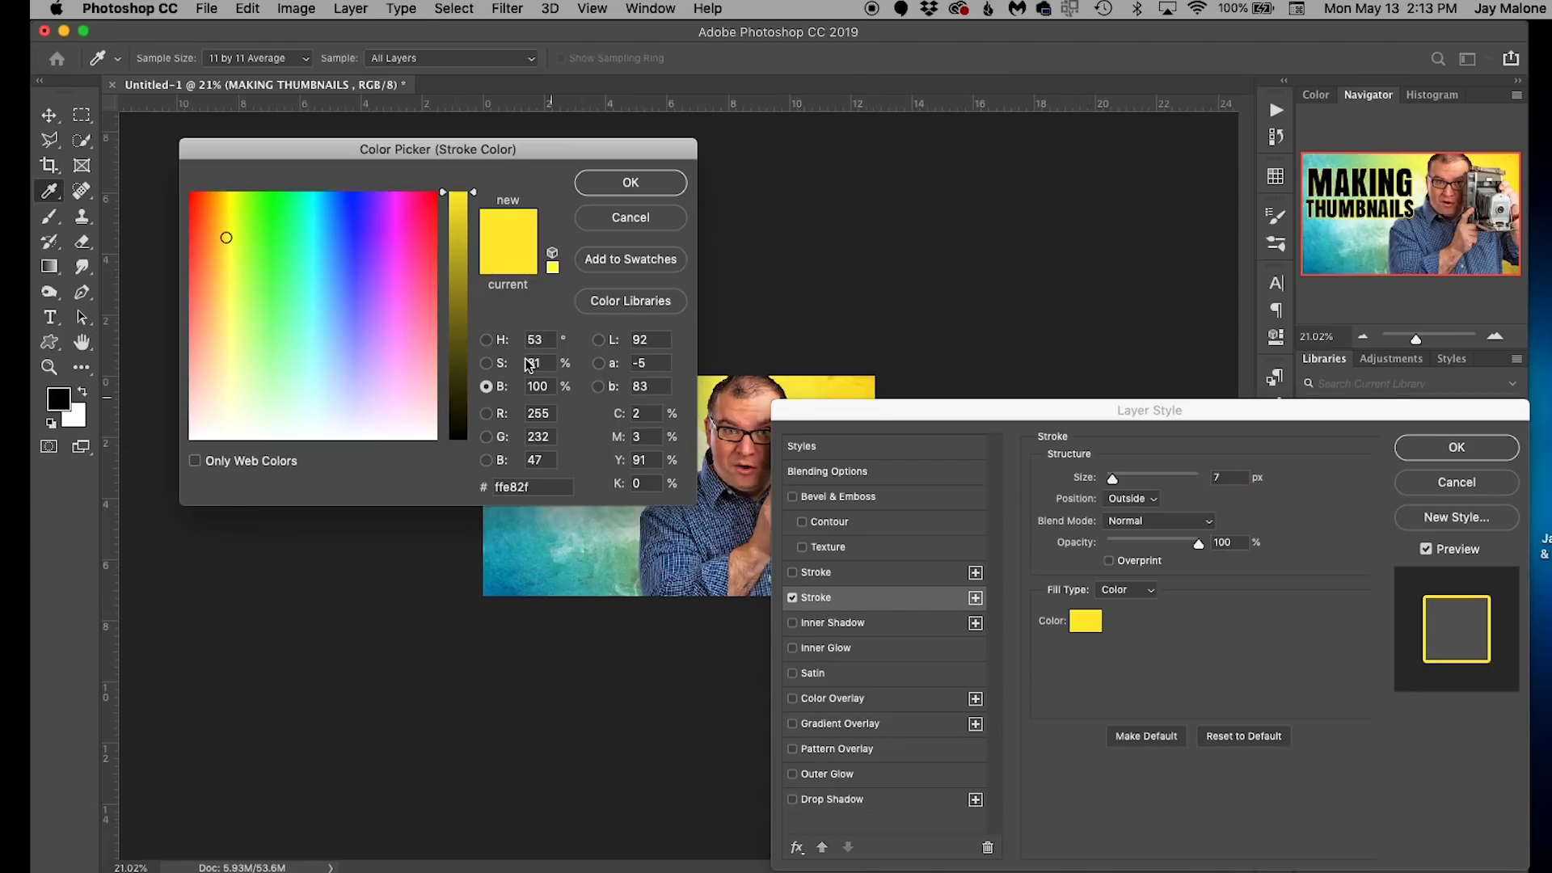
{"action": "left_click_drag", "start_coordinate": [378, 296], "coordinate": [159, 444]}
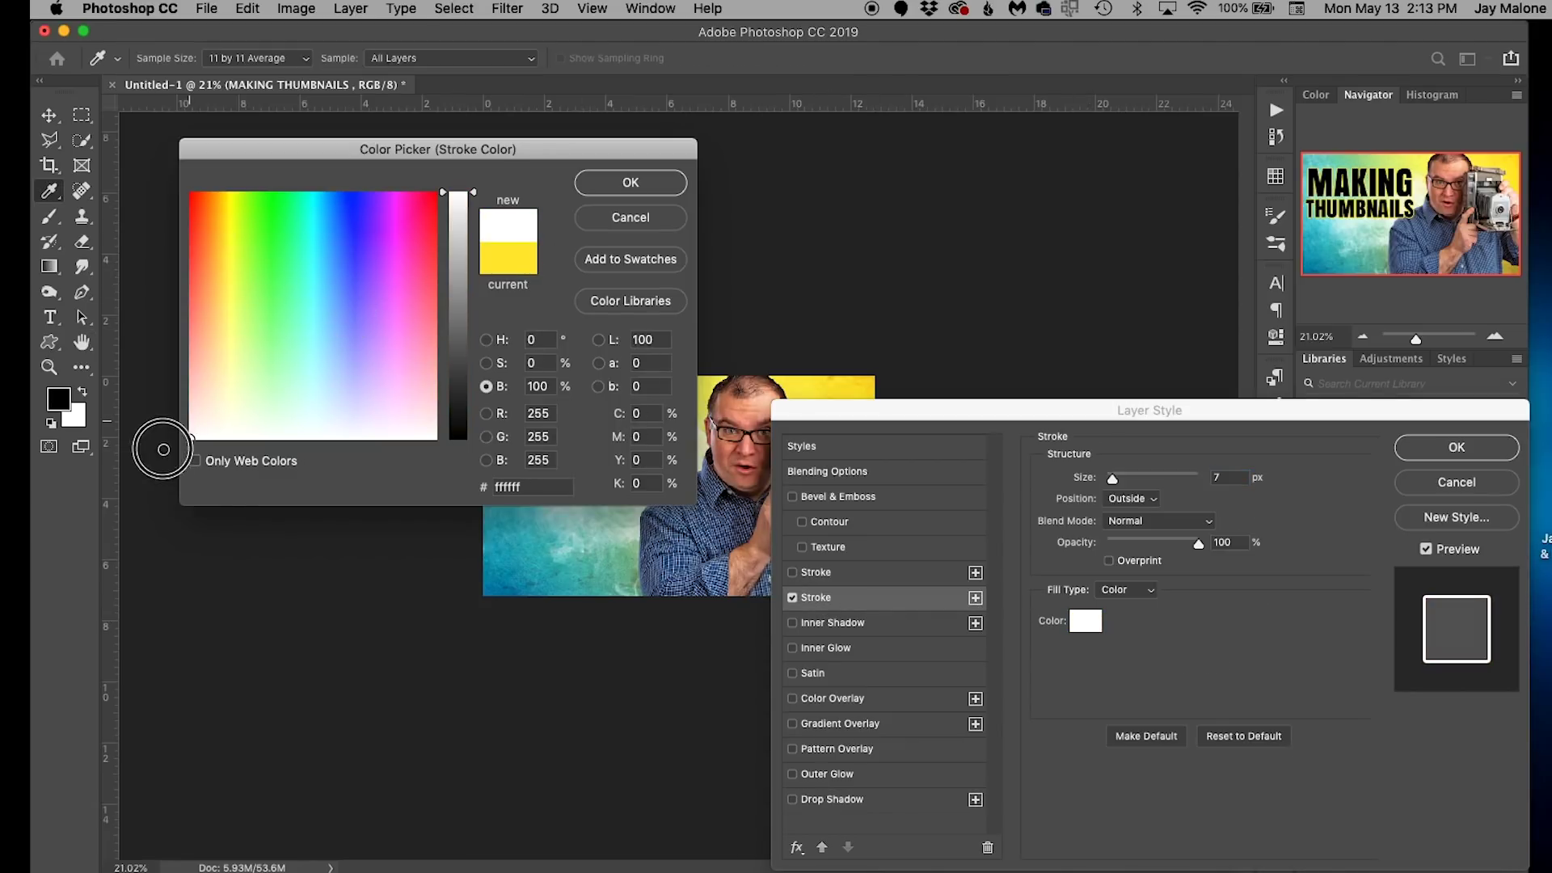
{"action": "left_click", "coordinate": [602, 186]}
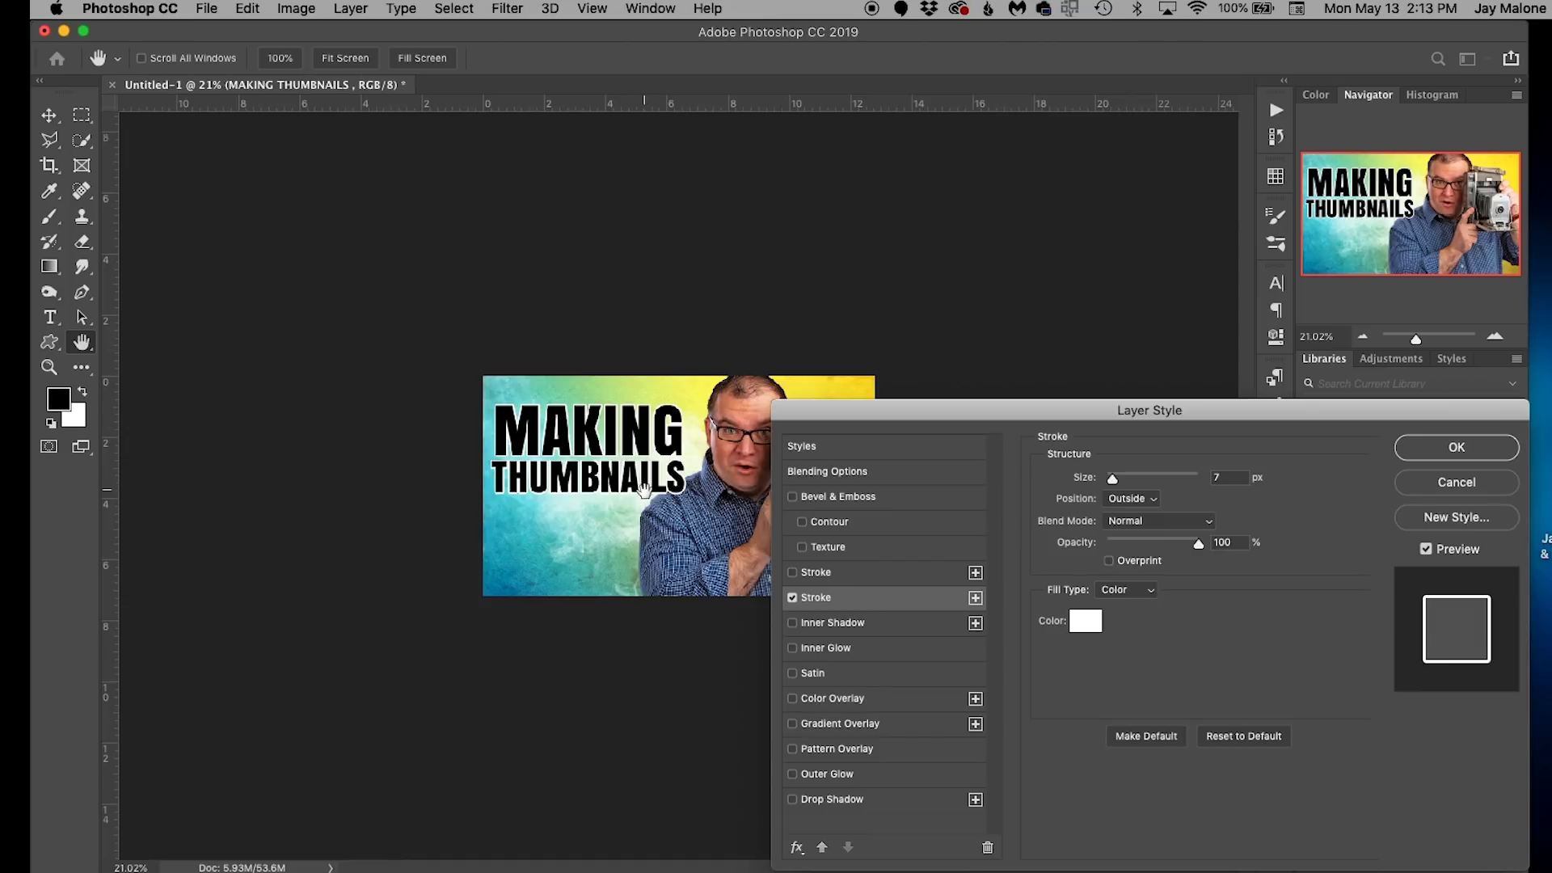
{"action": "left_click", "coordinate": [1455, 447]}
{"action": "scroll", "coordinate": [741, 579], "scroll_direction": "up", "scroll_amount": 1}
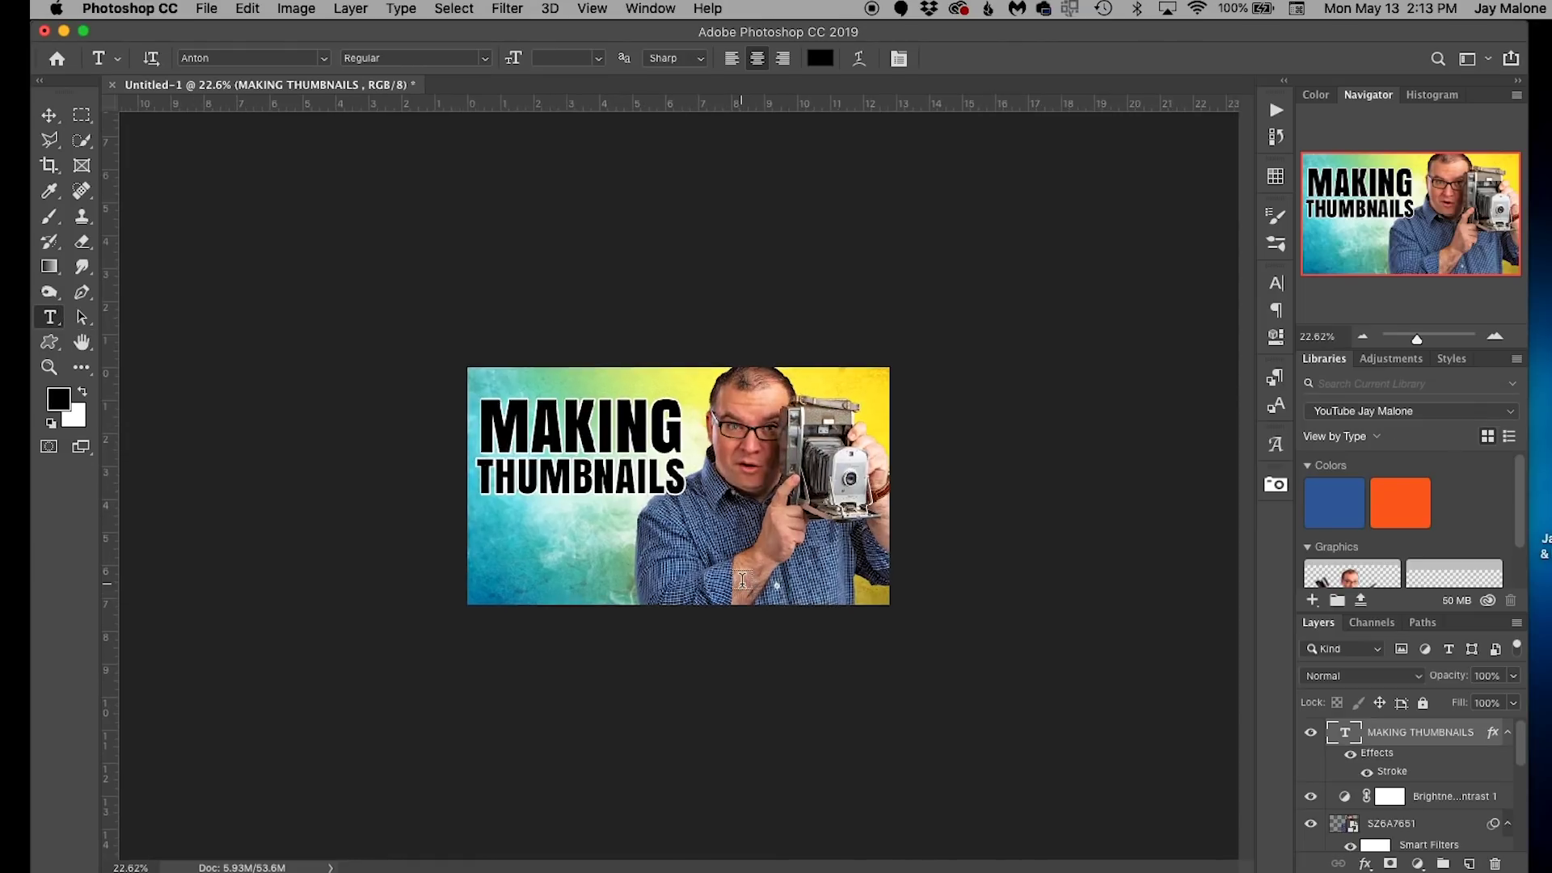
{"action": "scroll", "coordinate": [741, 580], "scroll_direction": "up", "scroll_amount": 4}
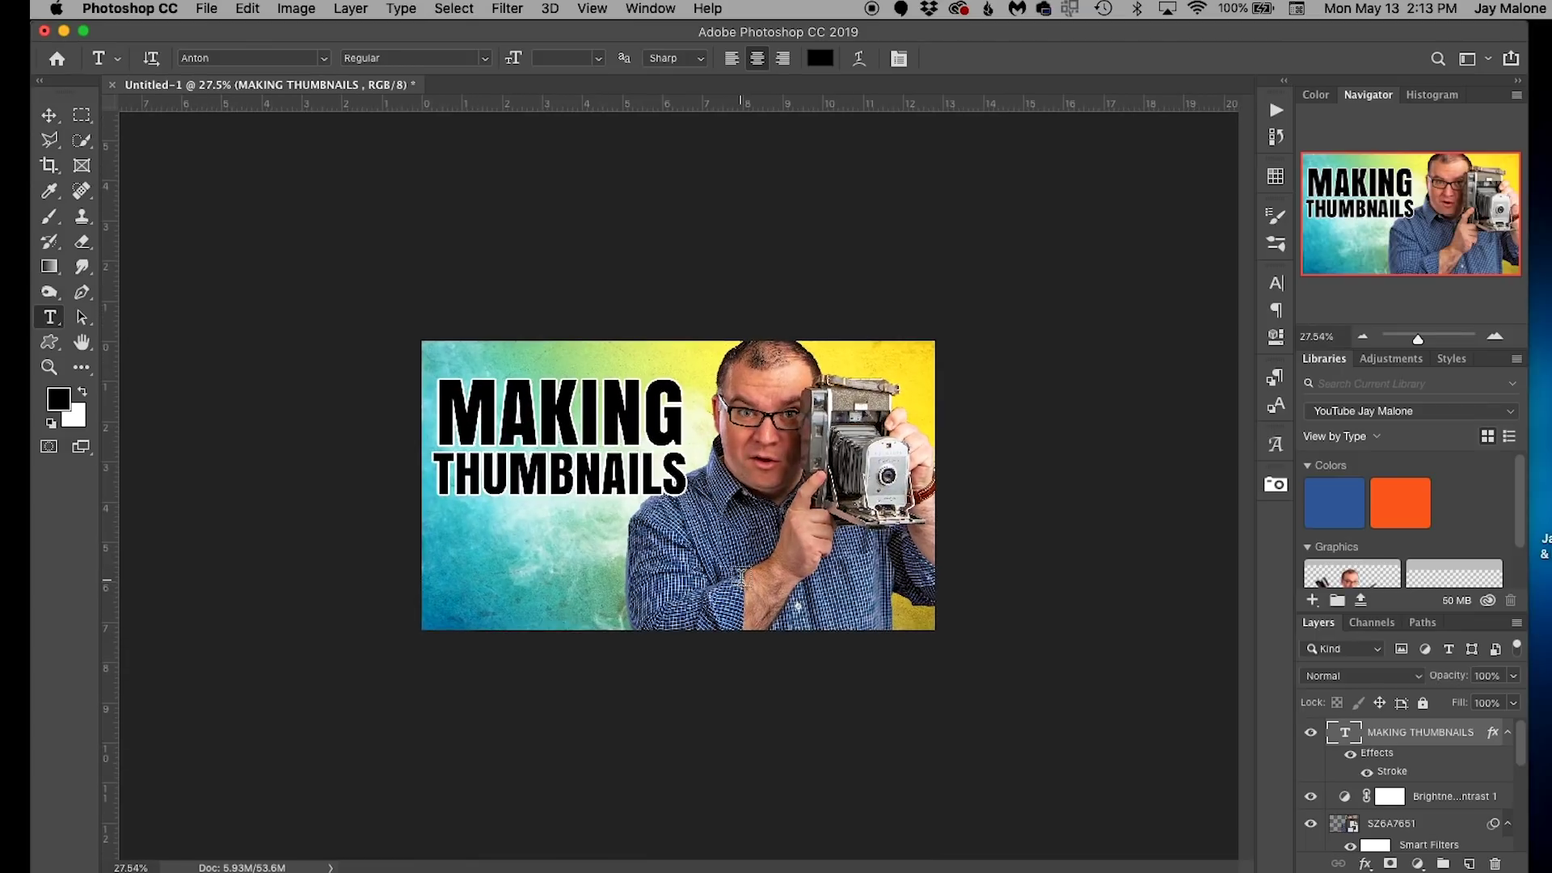
- Save the document as THUMBNAIL001.psd in the 05-13-19 folder under Video Footage
{"action": "left_click", "coordinate": [208, 15]}
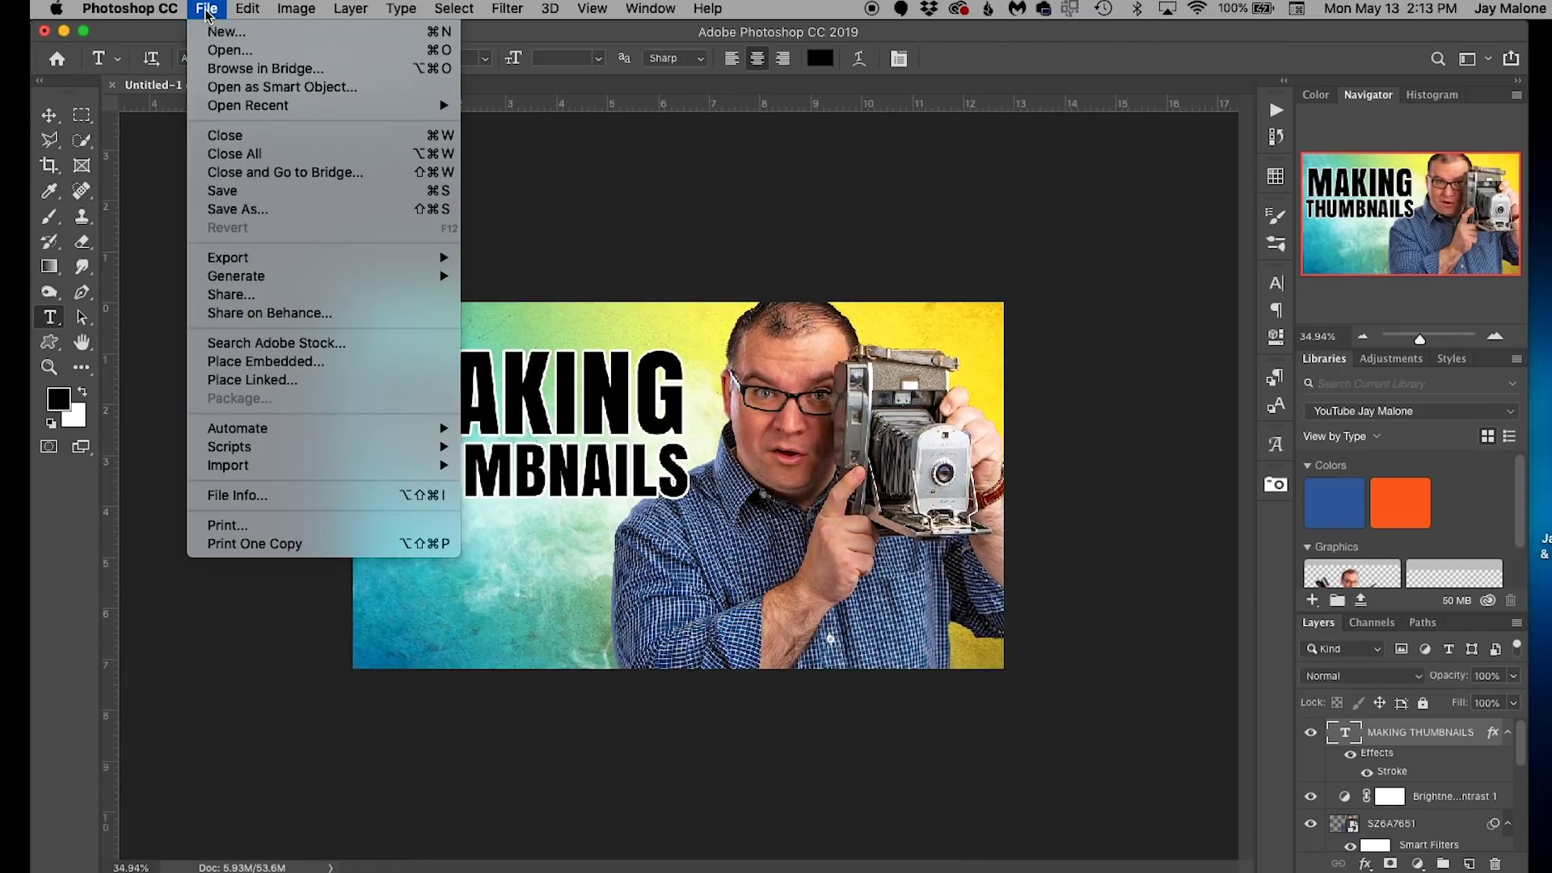
{"action": "left_click", "coordinate": [249, 217]}
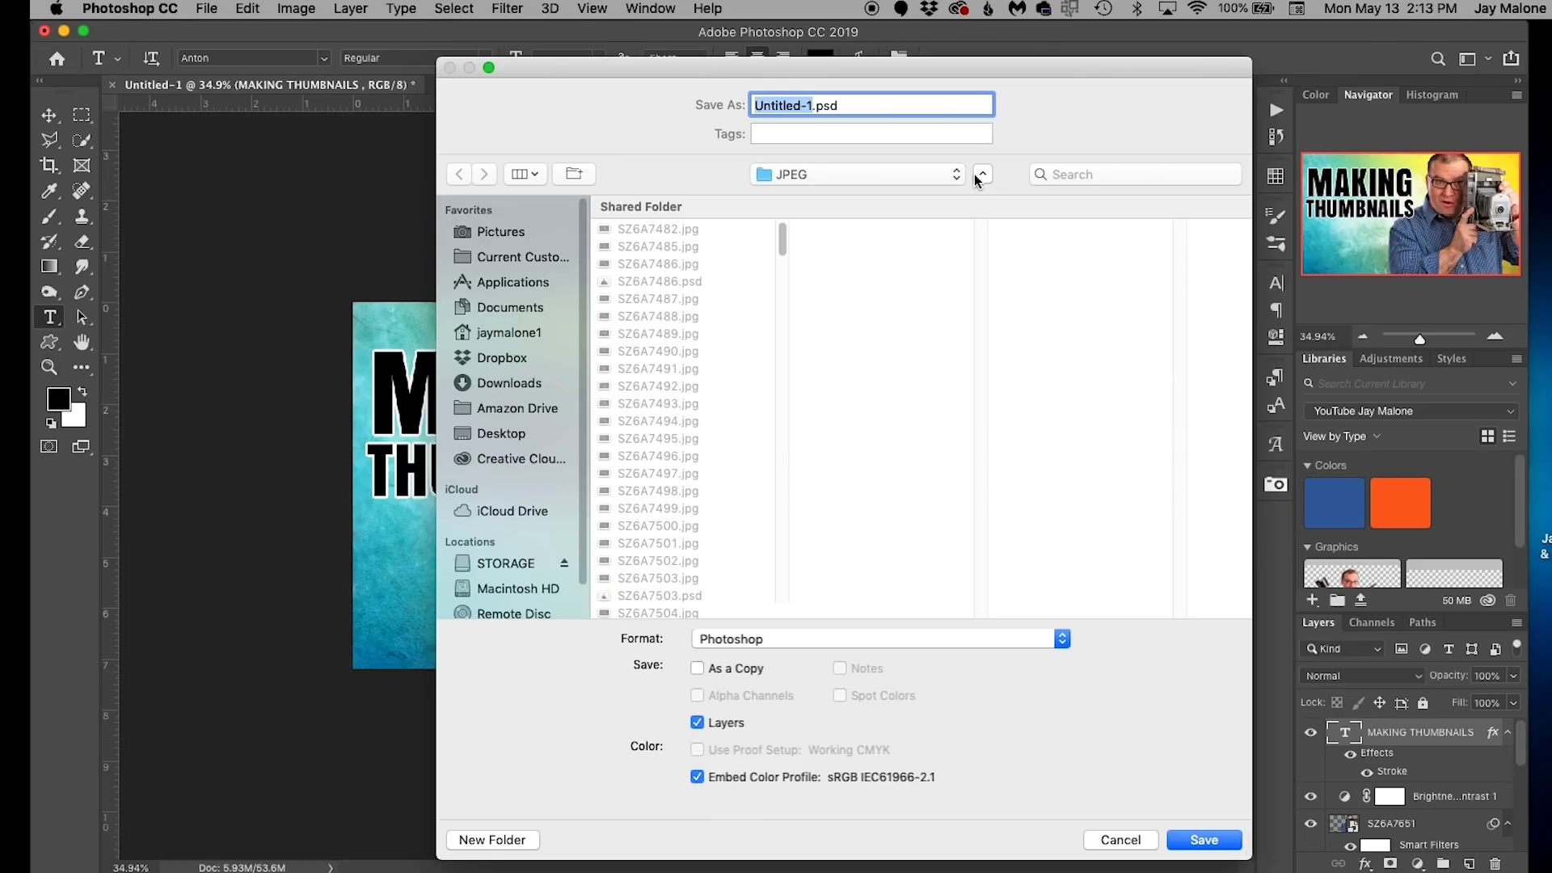
{"action": "left_click", "coordinate": [913, 186]}
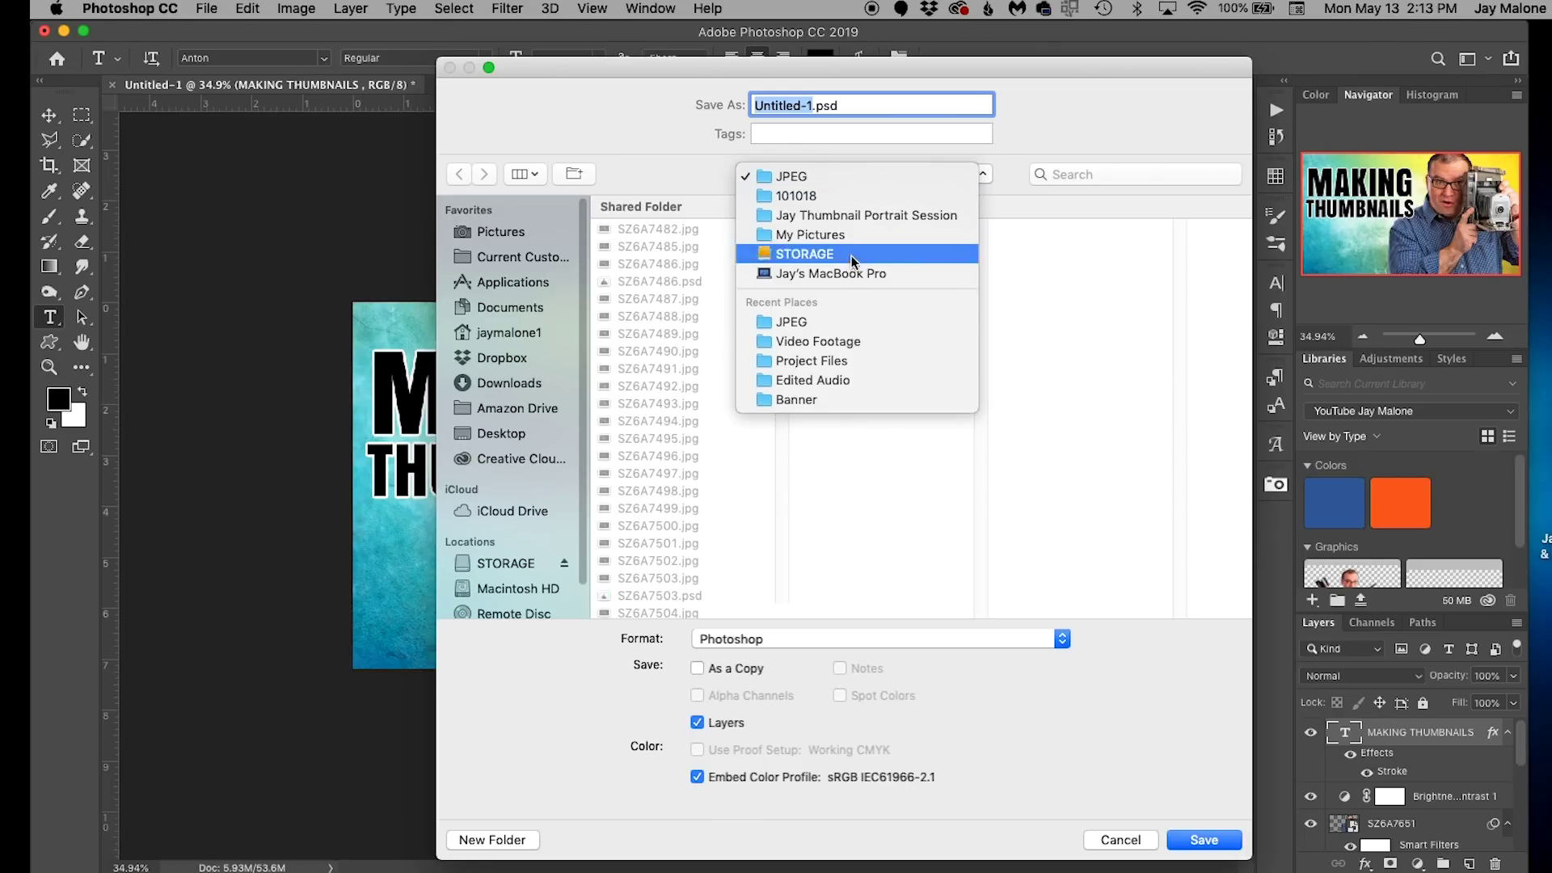
{"action": "left_click", "coordinate": [839, 342]}
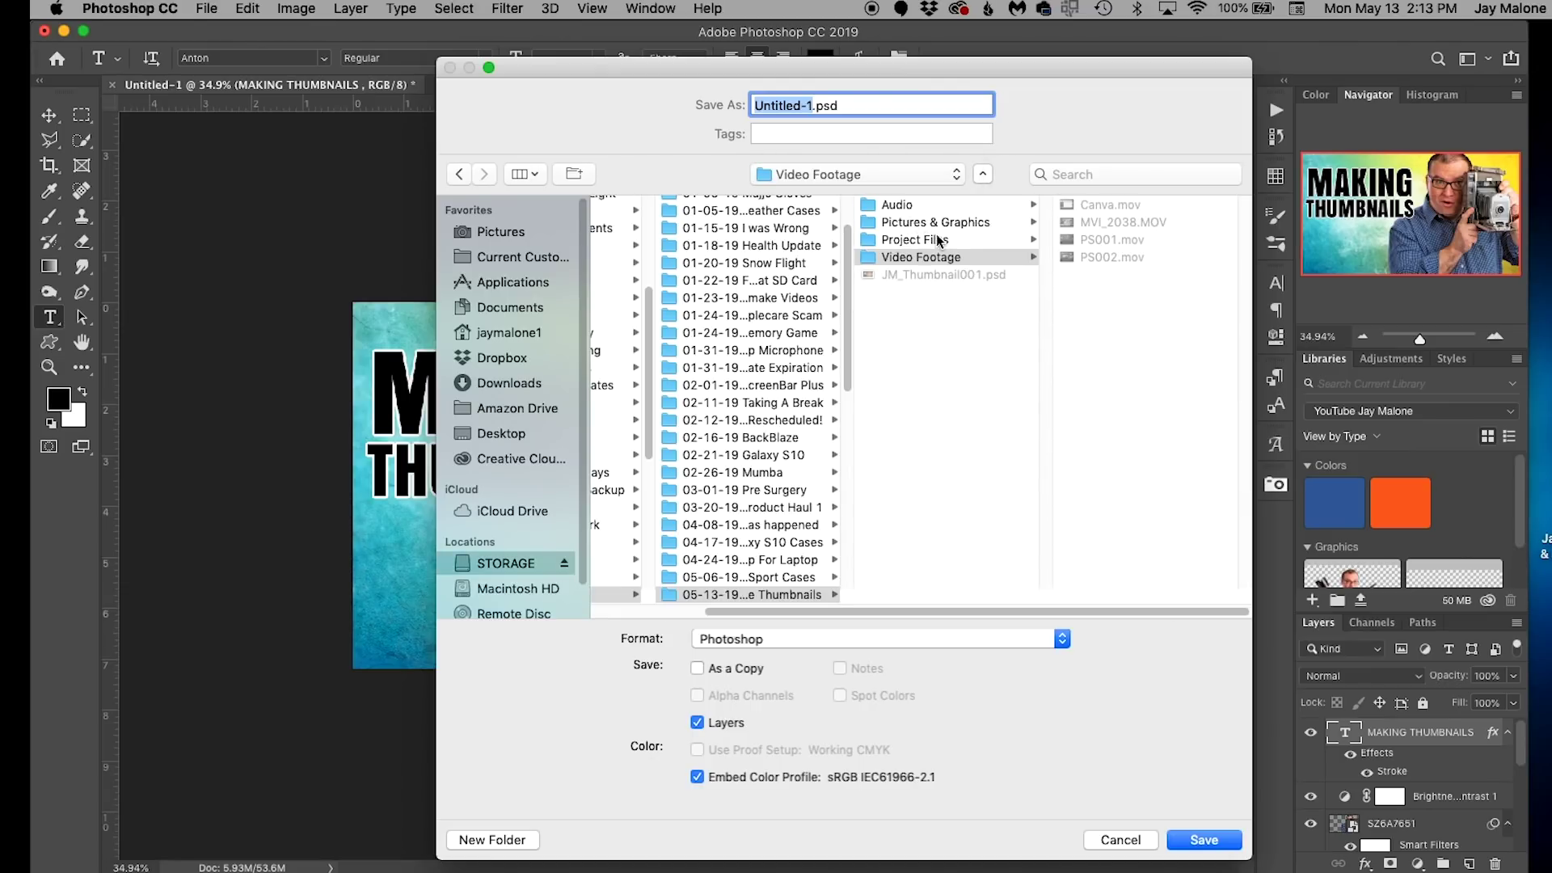
{"action": "left_click", "coordinate": [757, 596]}
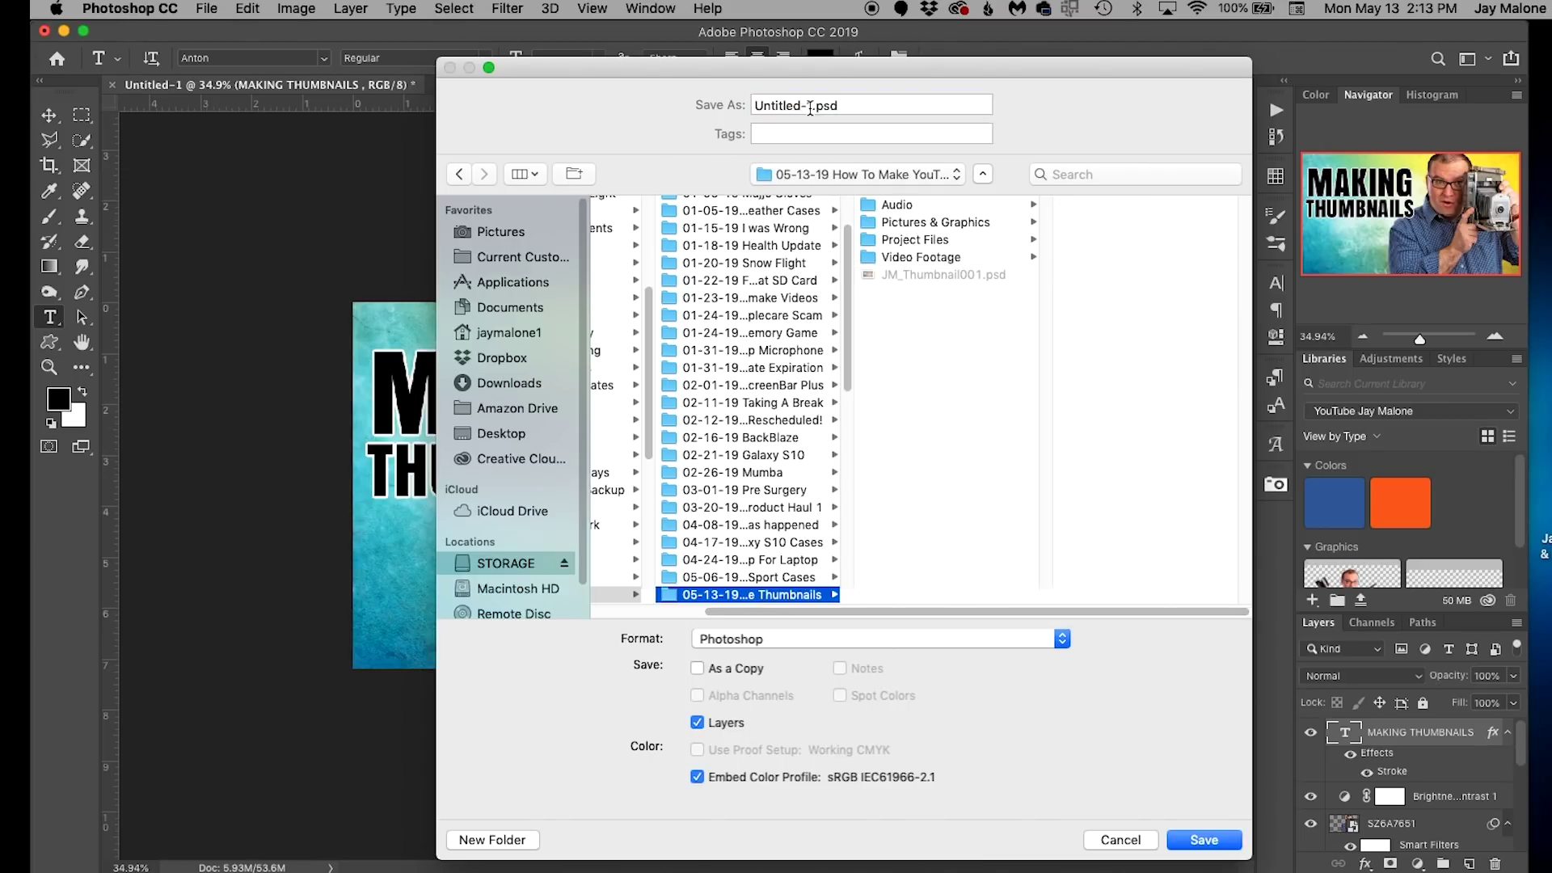
{"action": "left_click", "coordinate": [811, 102]}
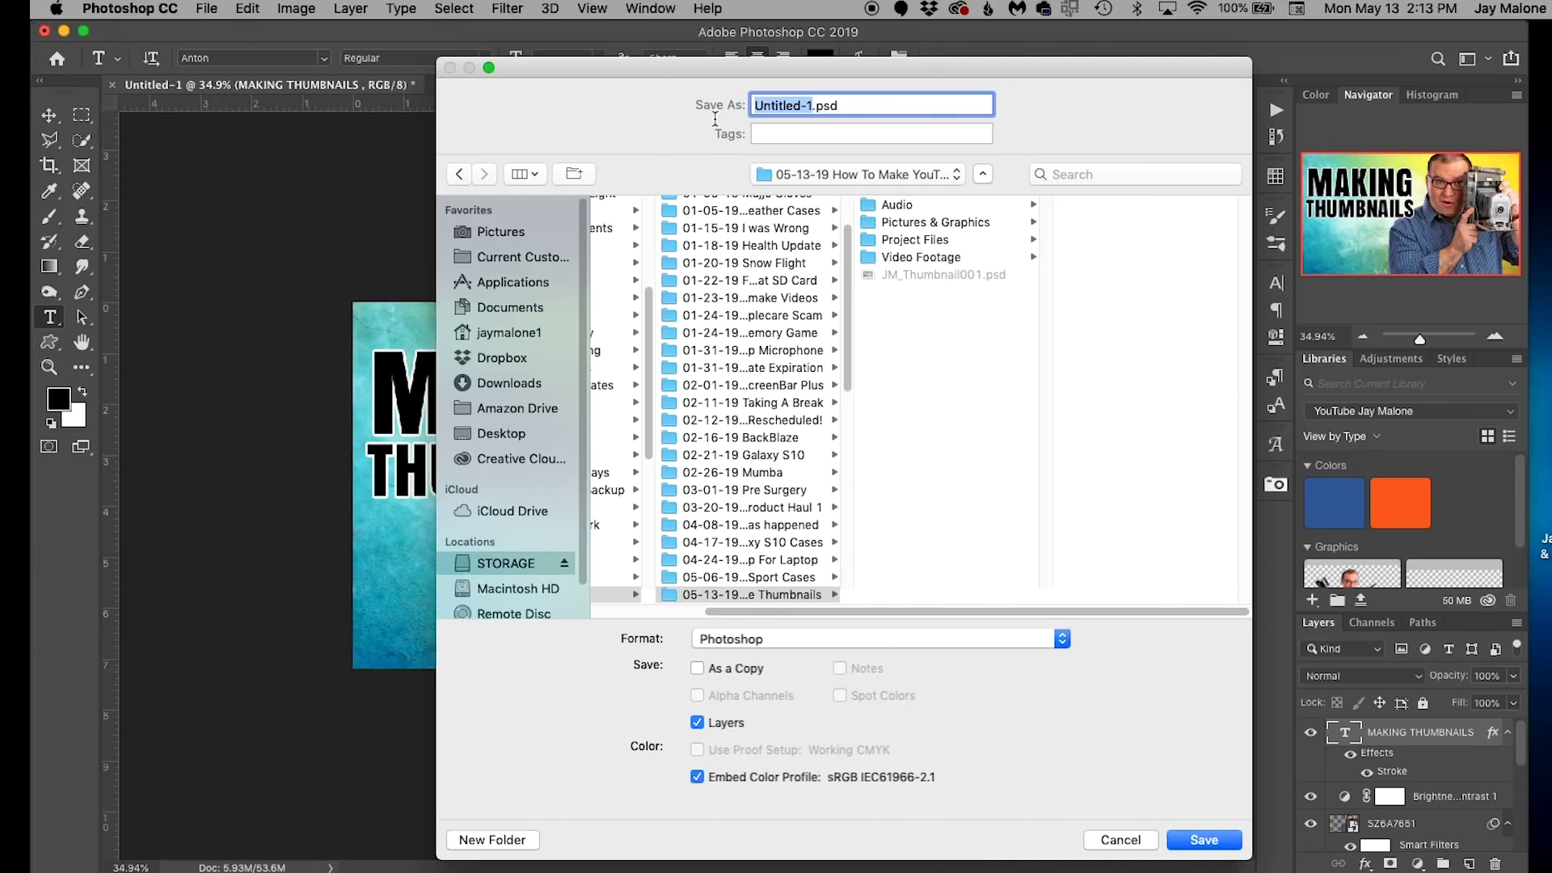
{"action": "type", "text": "THUMBNAIL"}
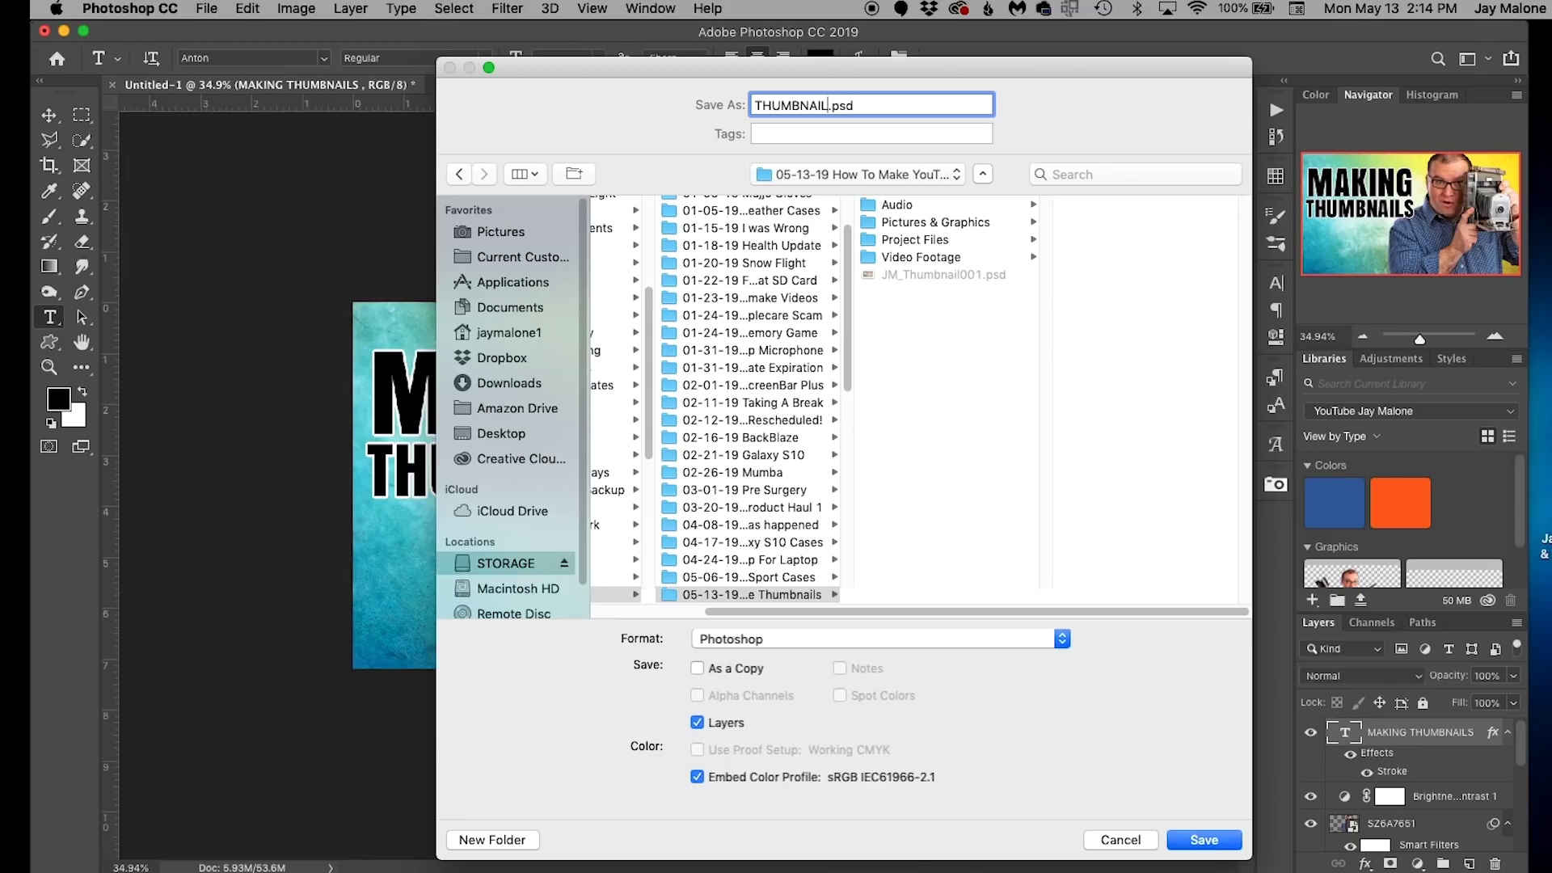
{"action": "type", "text": "001"}
{"action": "key", "text": "Return"}
{"action": "key", "text": "Return"}
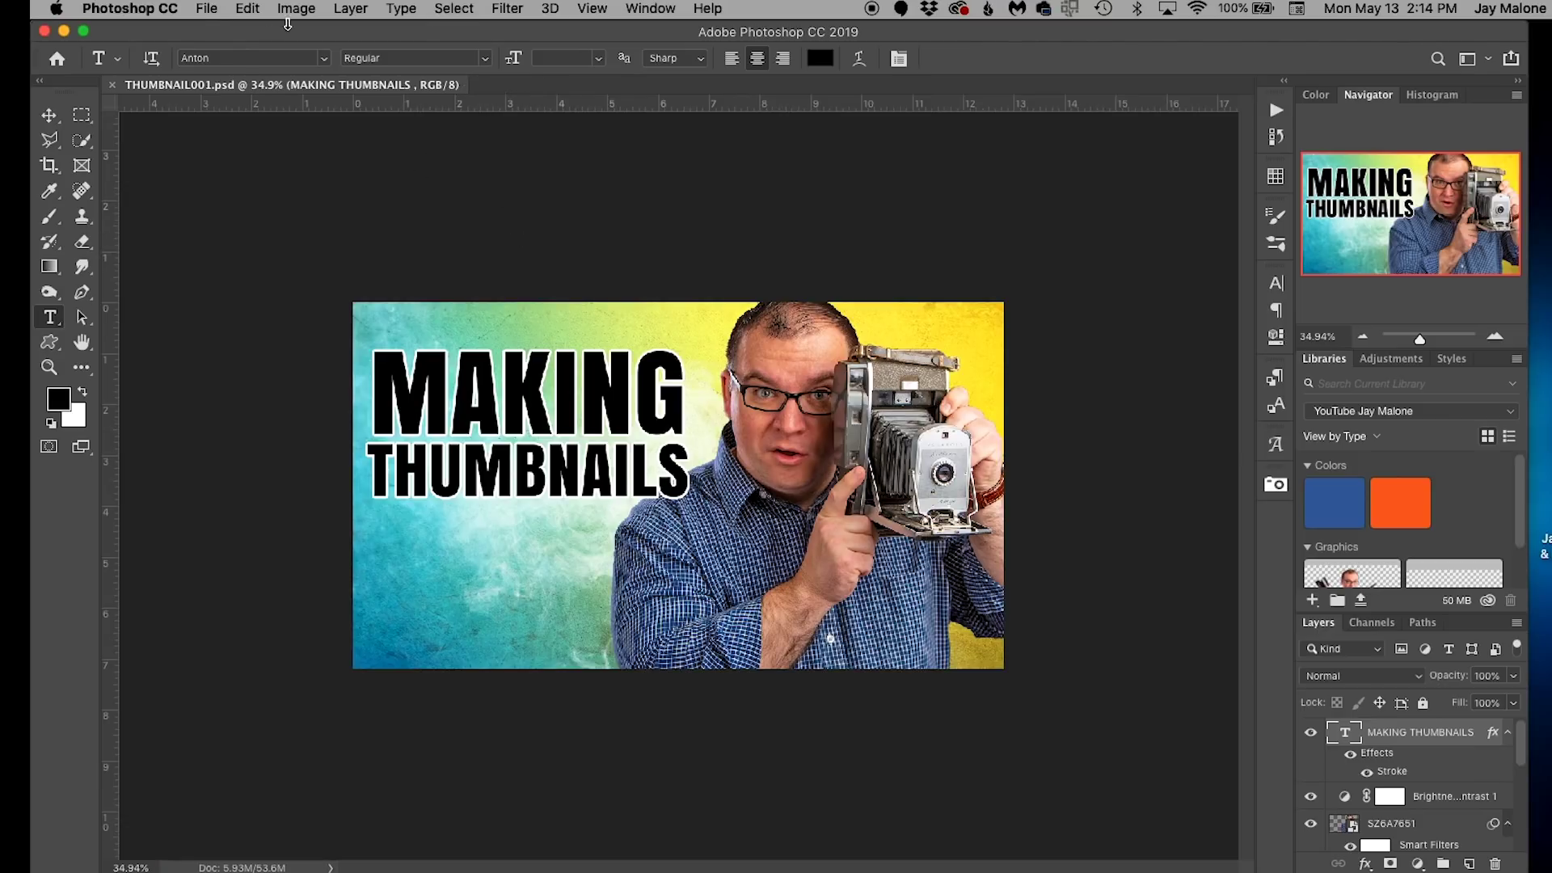
- Flatten all layers into a single Background layer
{"action": "left_click", "coordinate": [340, 11]}
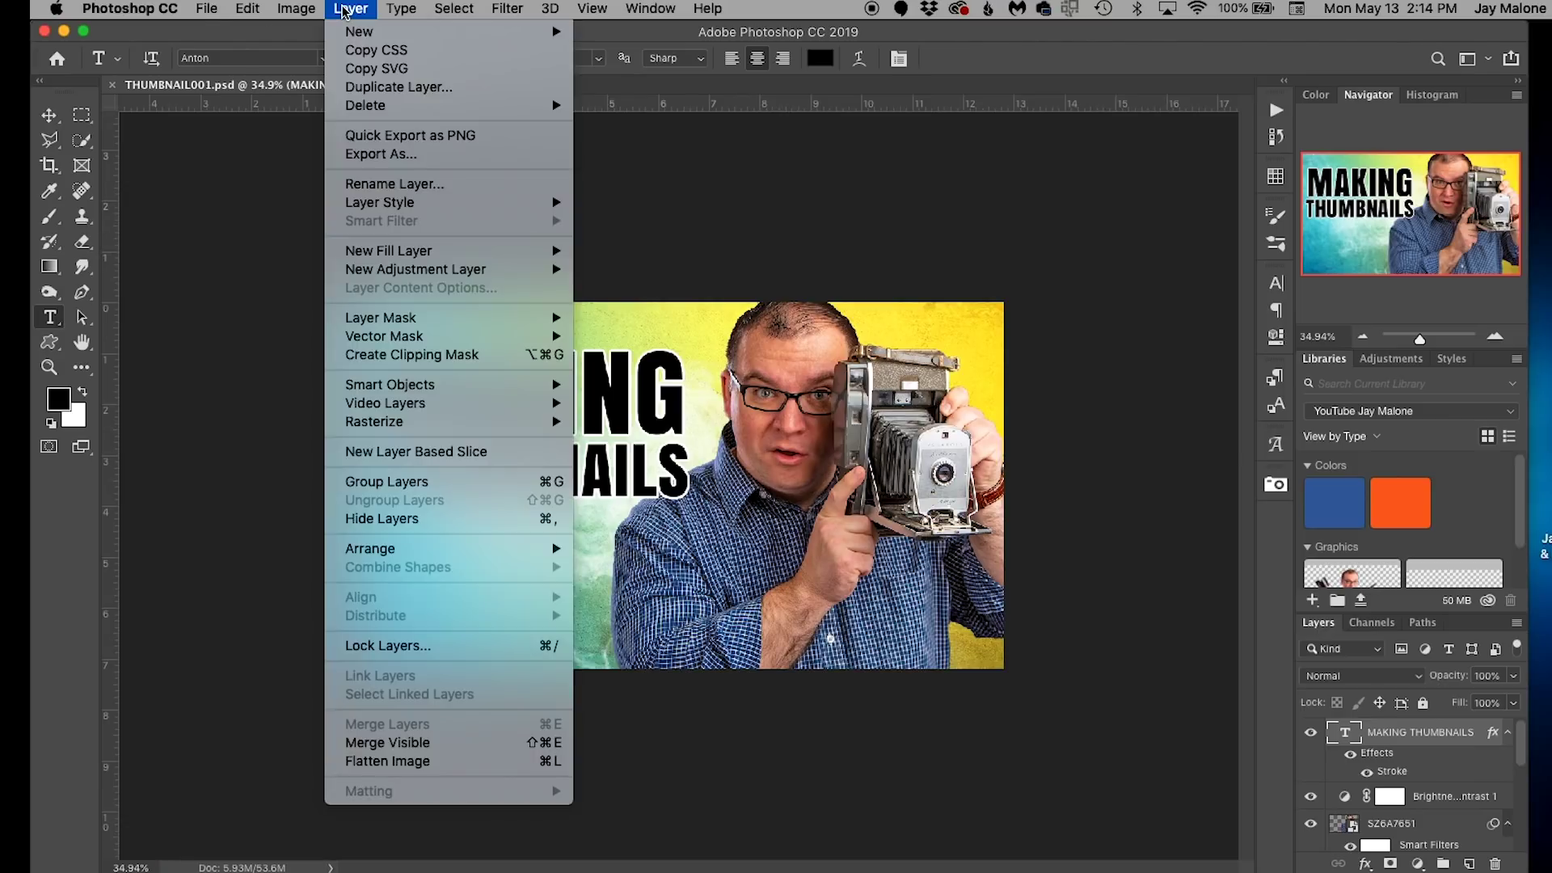
{"action": "left_click", "coordinate": [440, 761]}
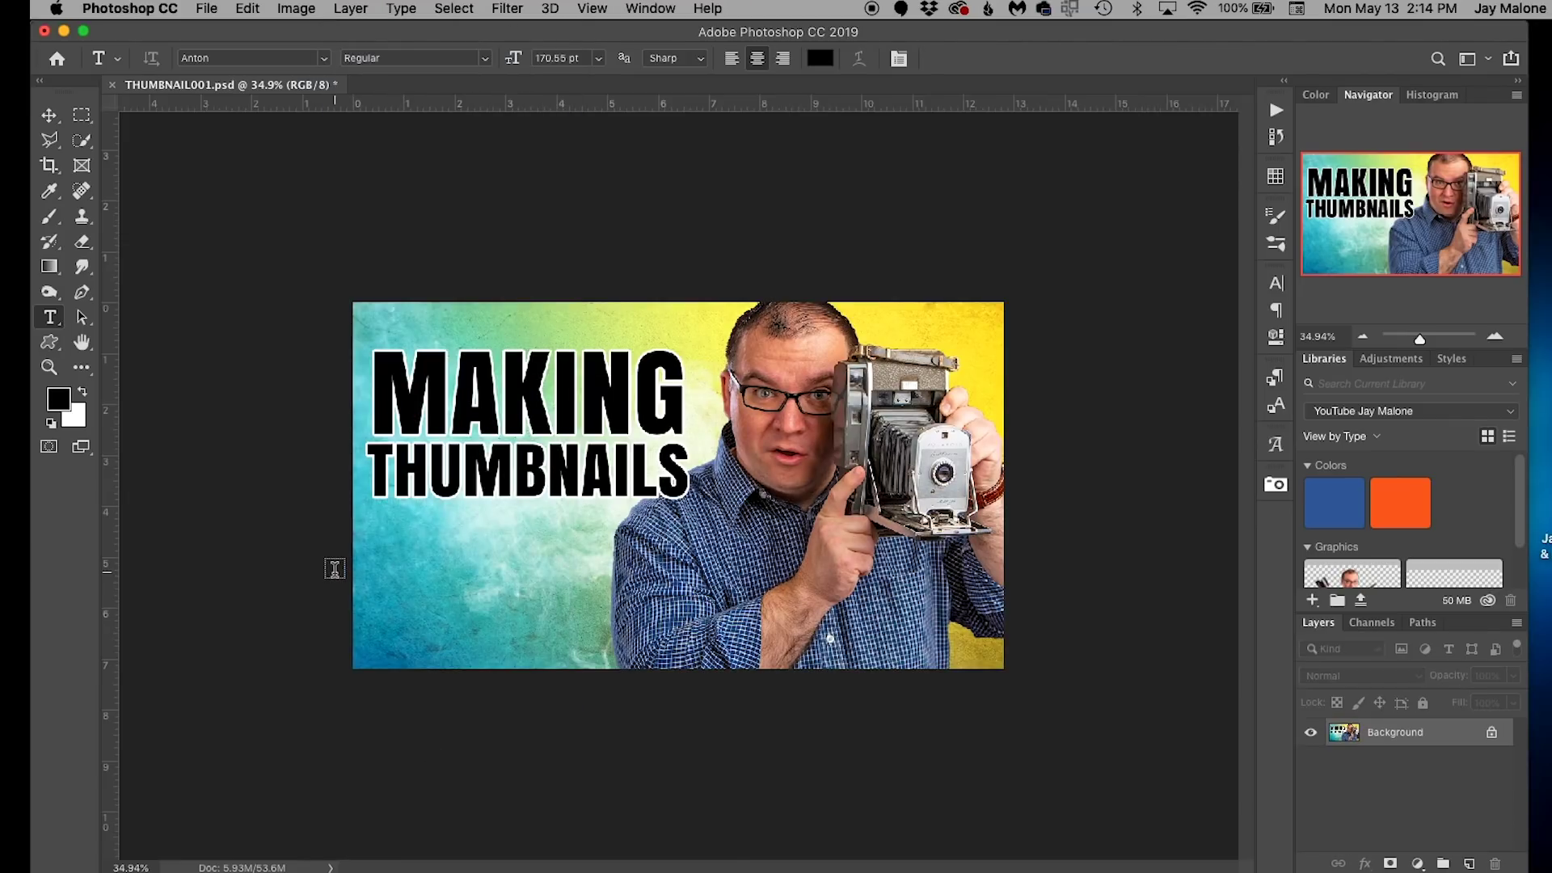
{"action": "left_click", "coordinate": [206, 9]}
- Save the flattened image as THUMBNAIL001.jpg at JPEG quality 10 (Maximum)
{"action": "left_click", "coordinate": [231, 205]}
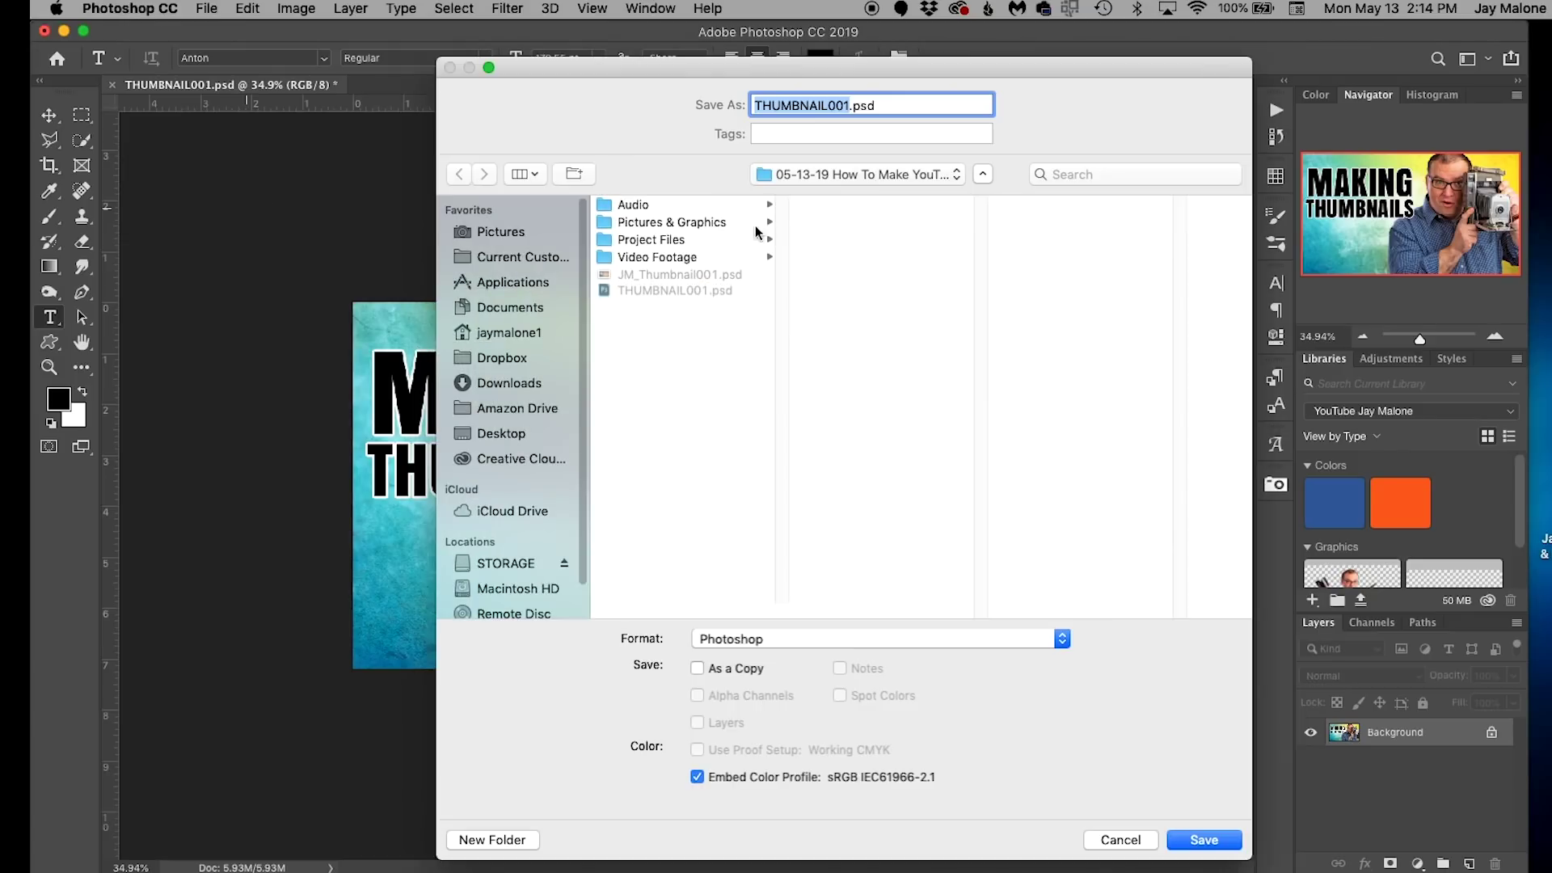
{"action": "left_click", "coordinate": [760, 640]}
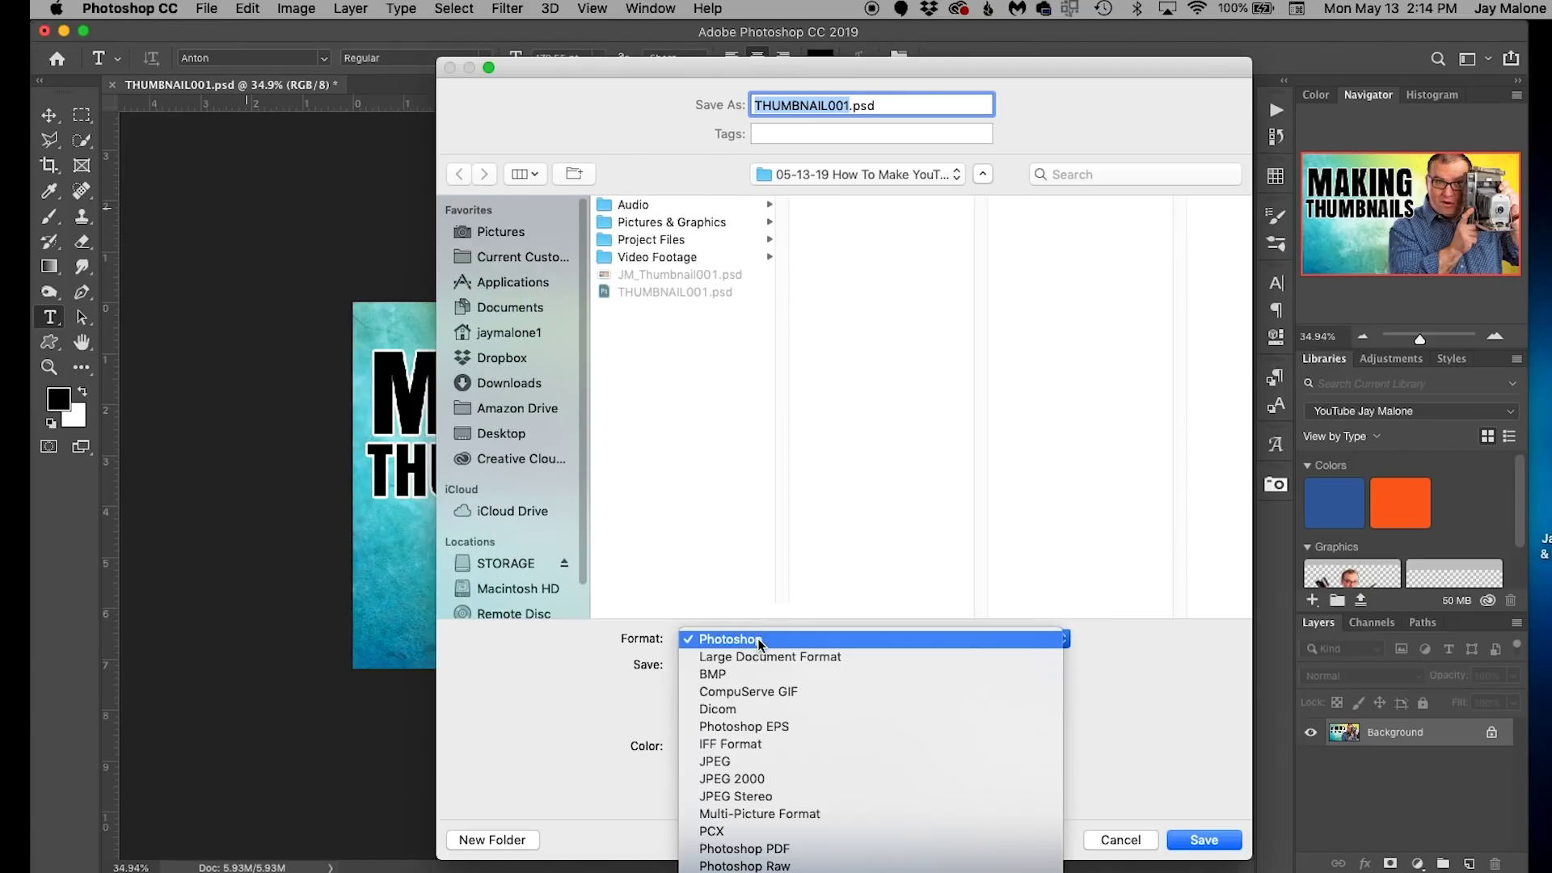
{"action": "left_click", "coordinate": [764, 759]}
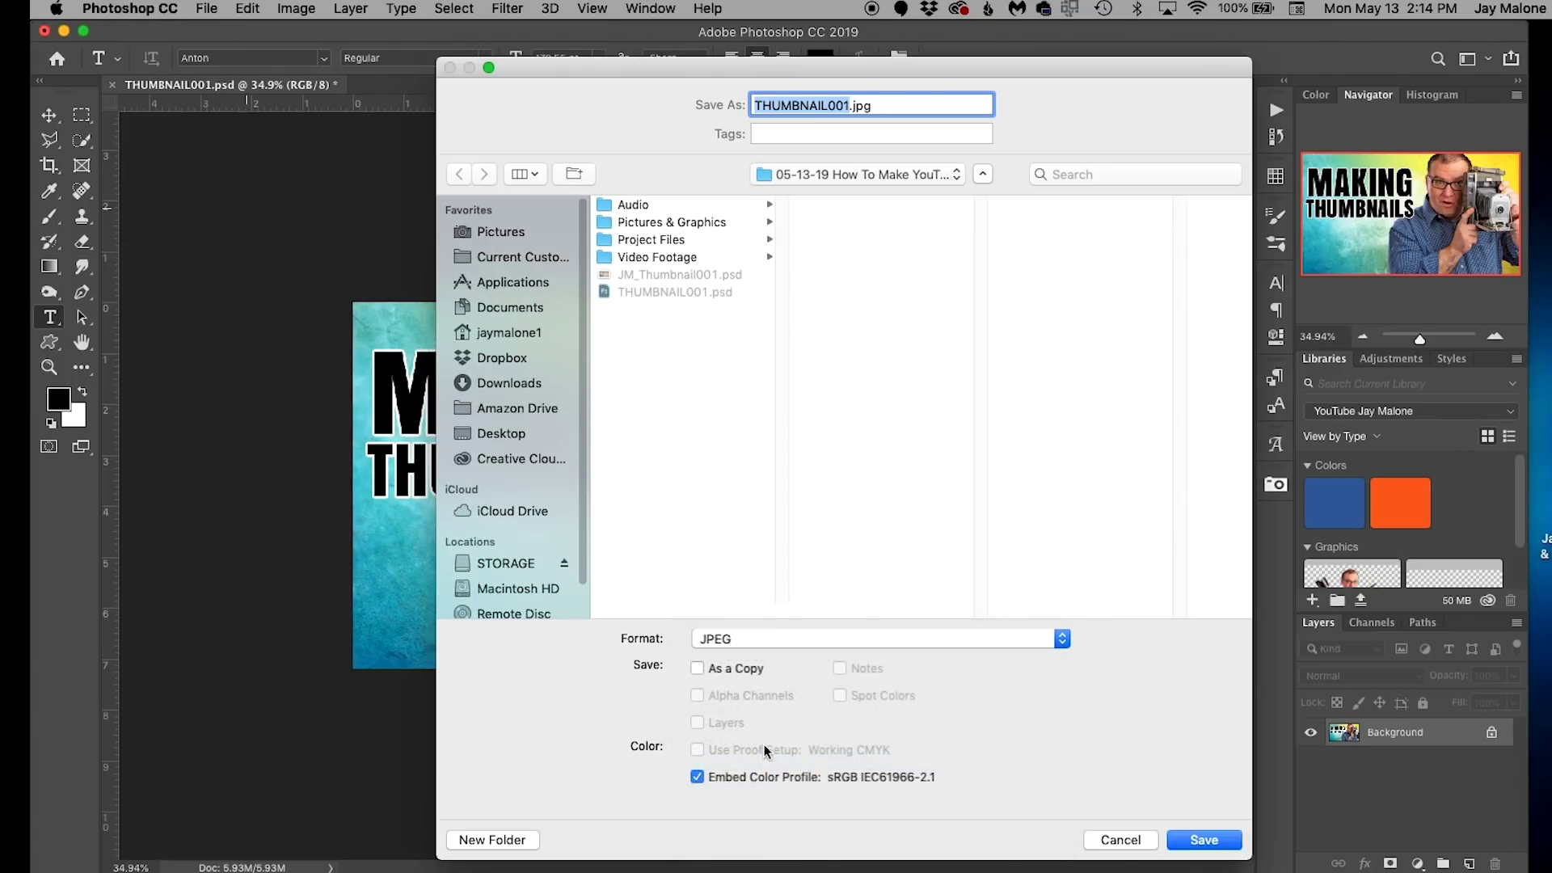
{"action": "left_click", "coordinate": [1201, 841]}
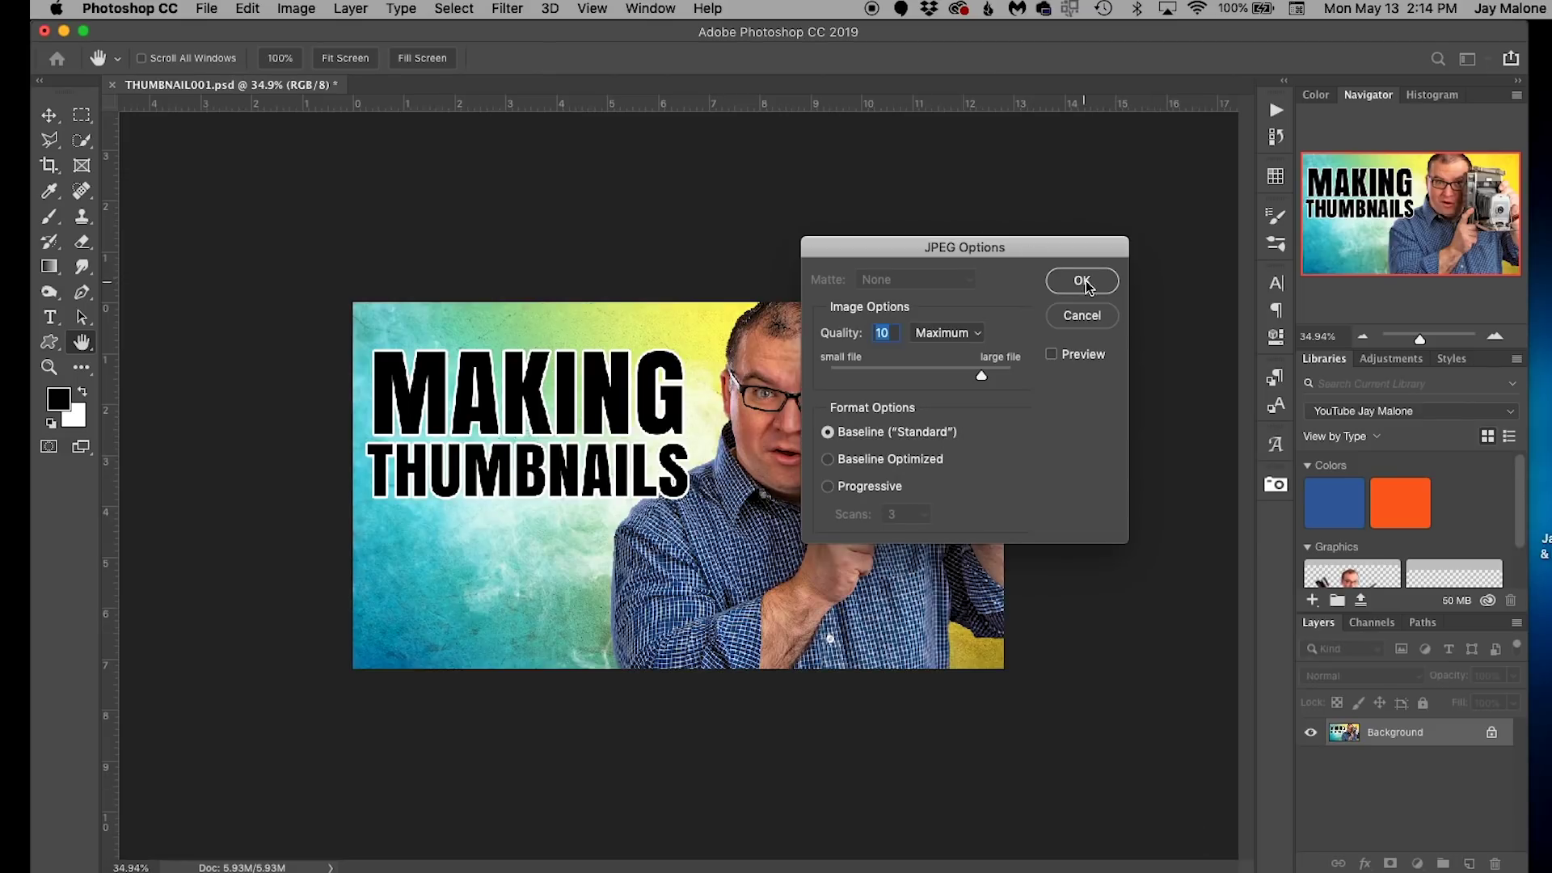
{"action": "left_click", "coordinate": [1083, 280]}
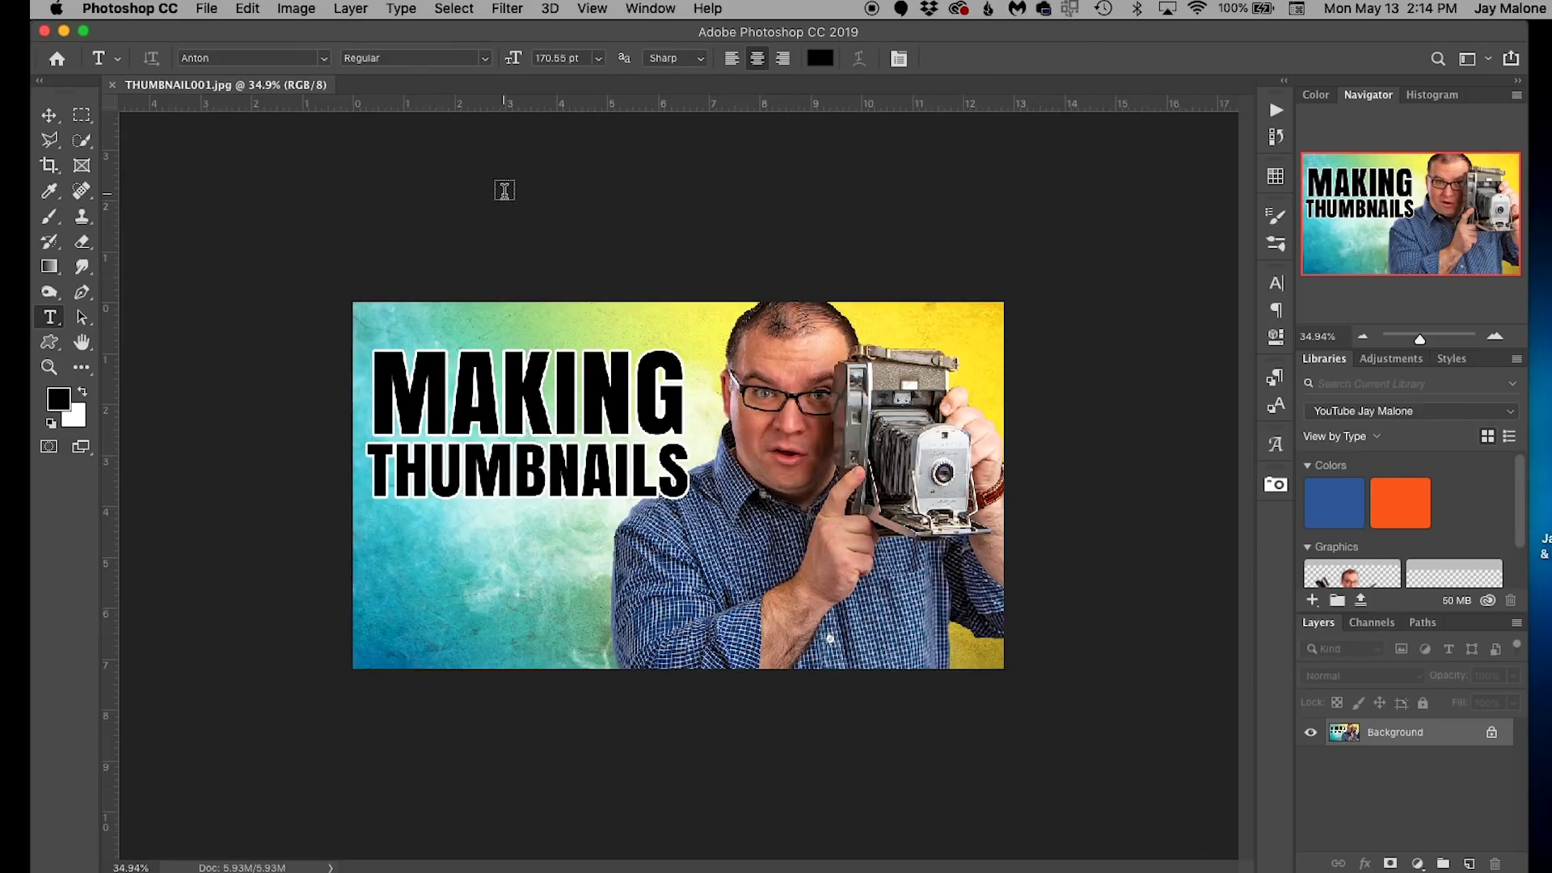